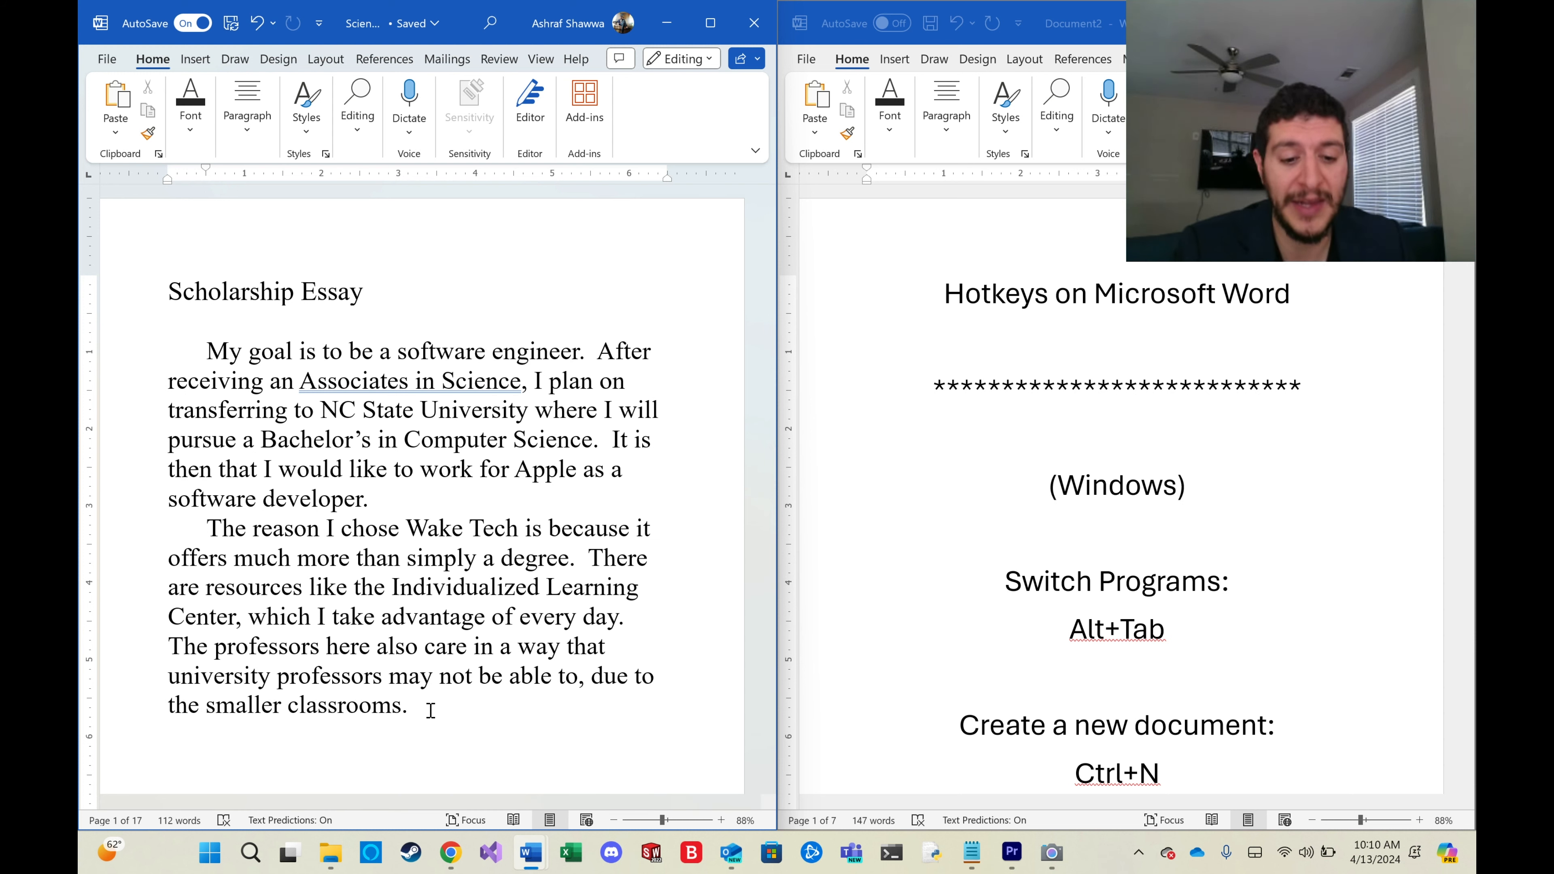
mouse_move(451, 852)
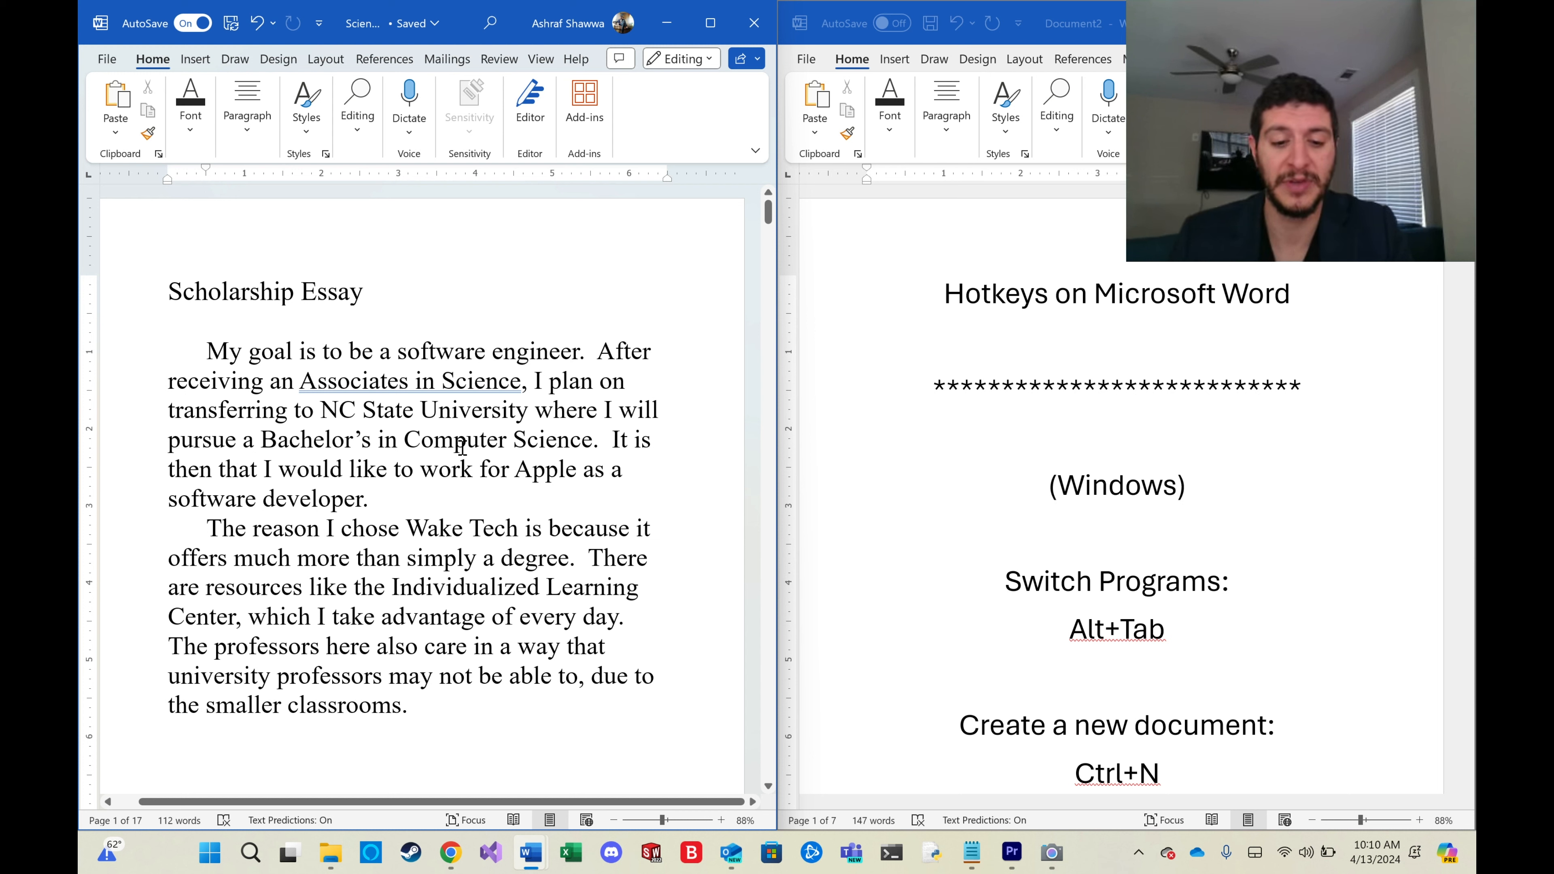
key(super+r)
key(Return)
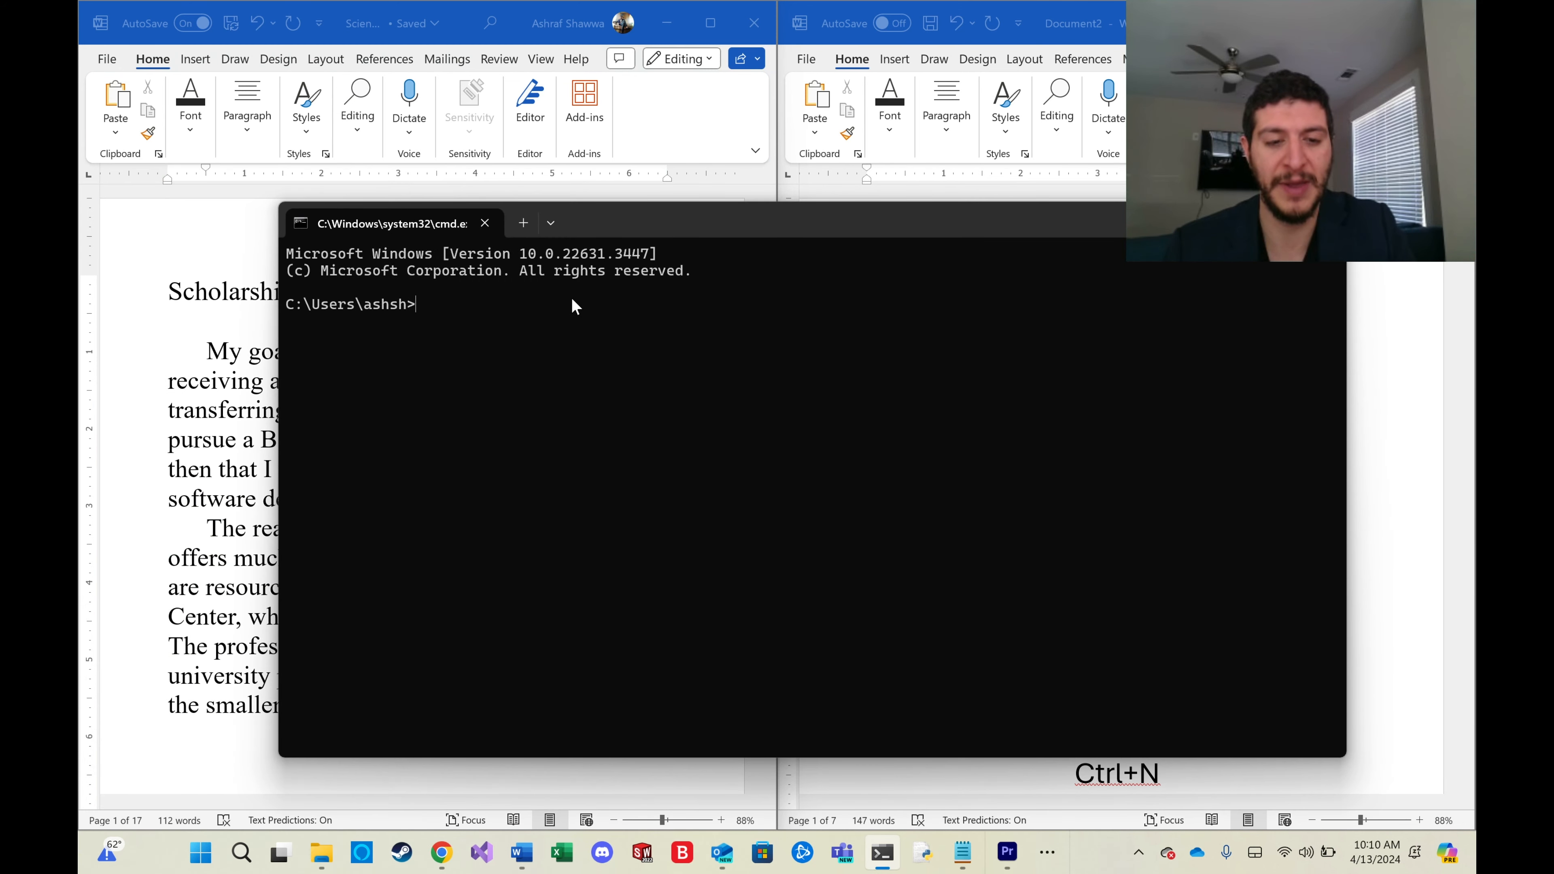
text(cmd)
key(Return)
text(quit)
key(Return)
key(Return)
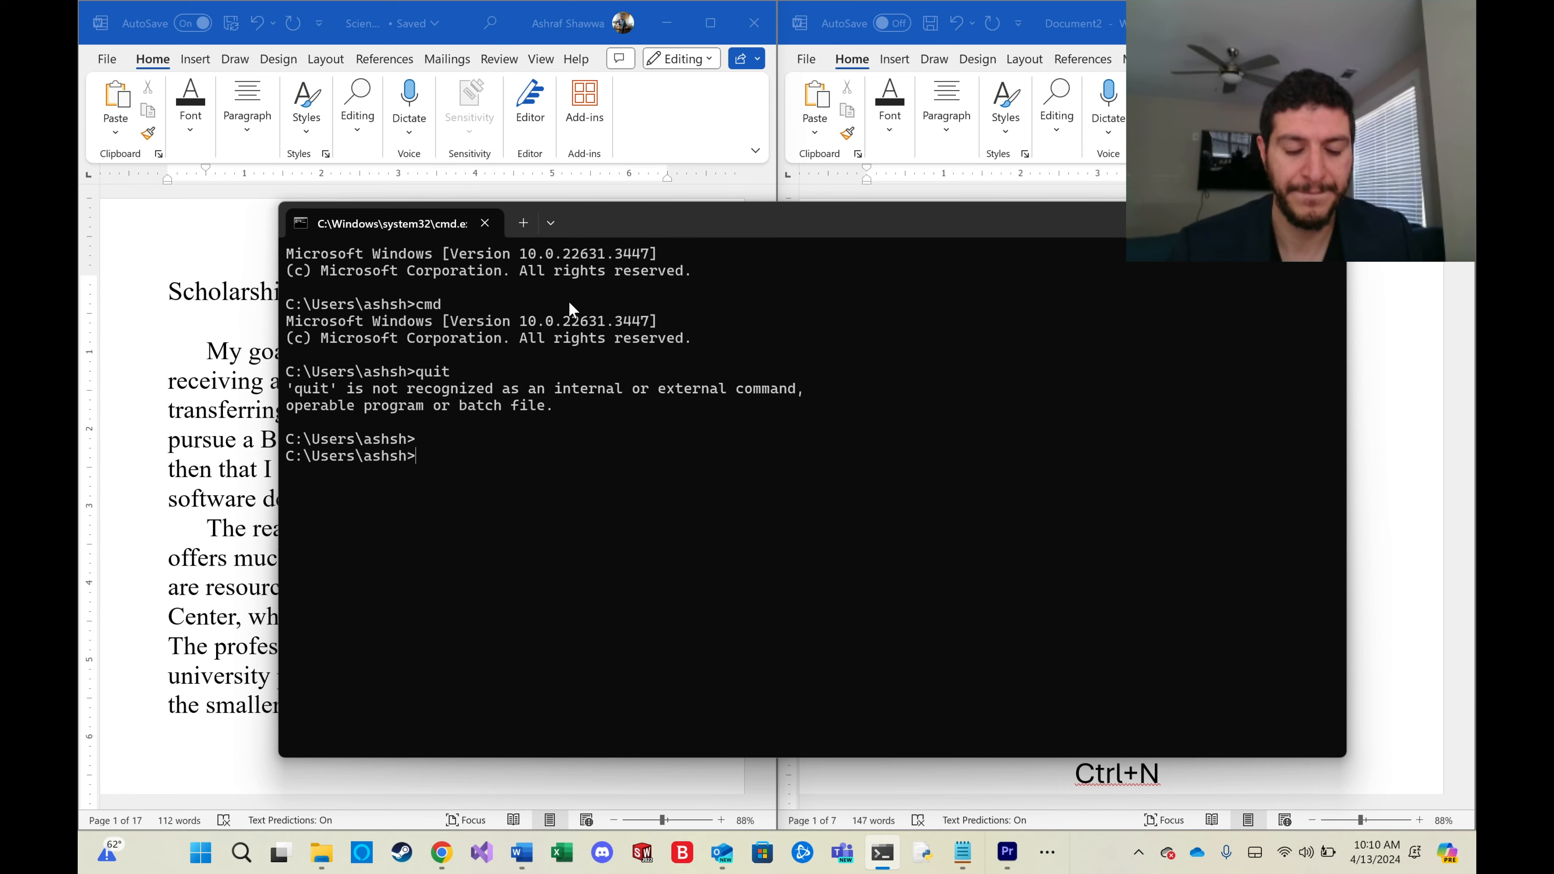
key(alt+F4)
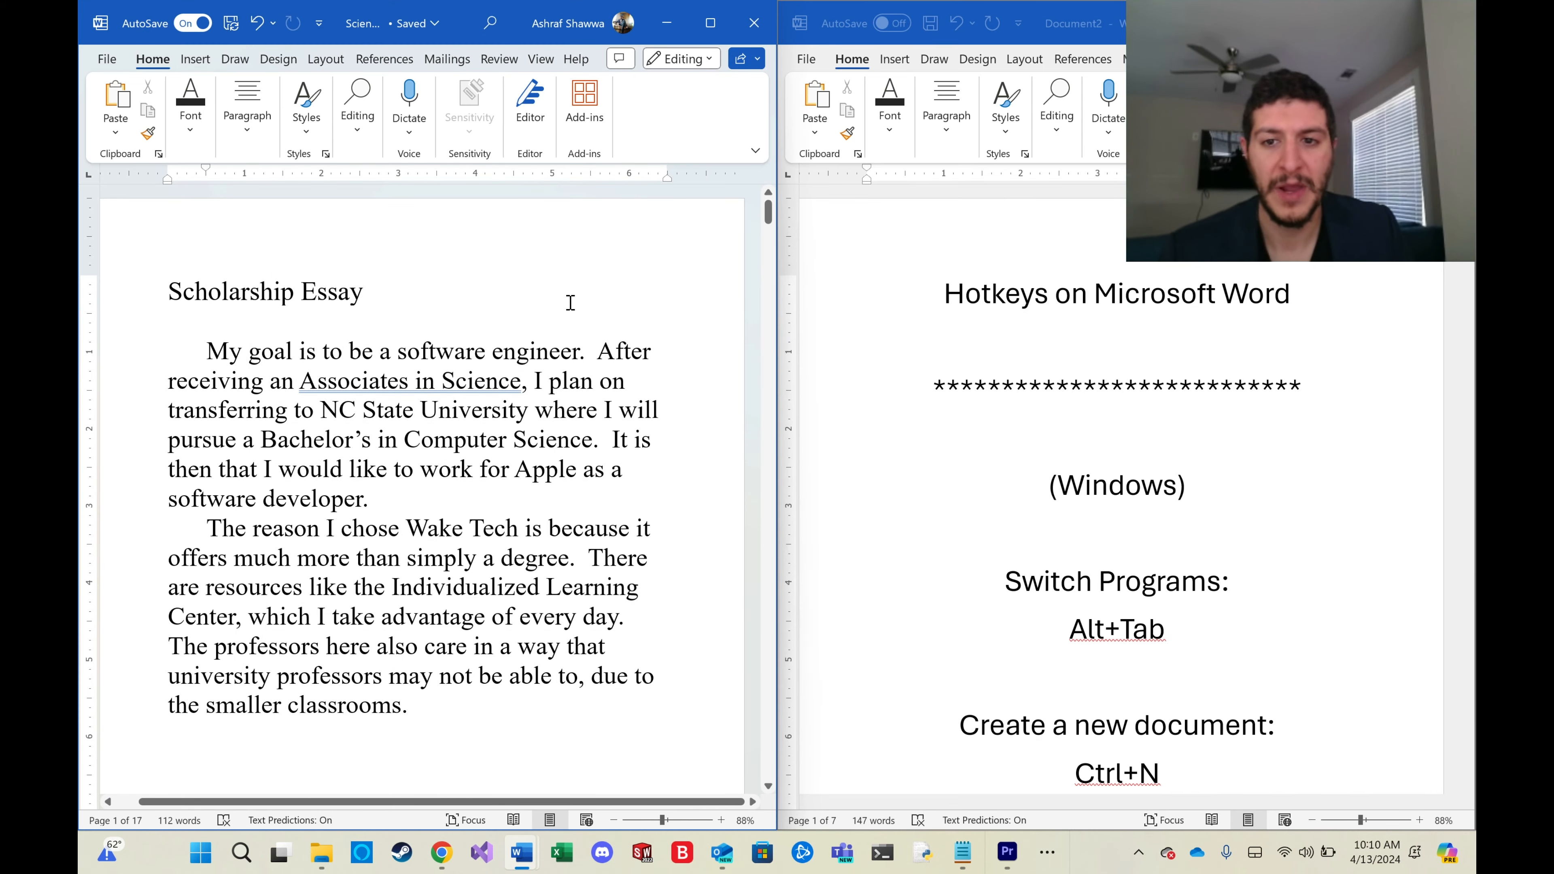
Cycle through the open windows with the program switcher and return to the scholarship essay.
click(404, 291)
click(342, 317)
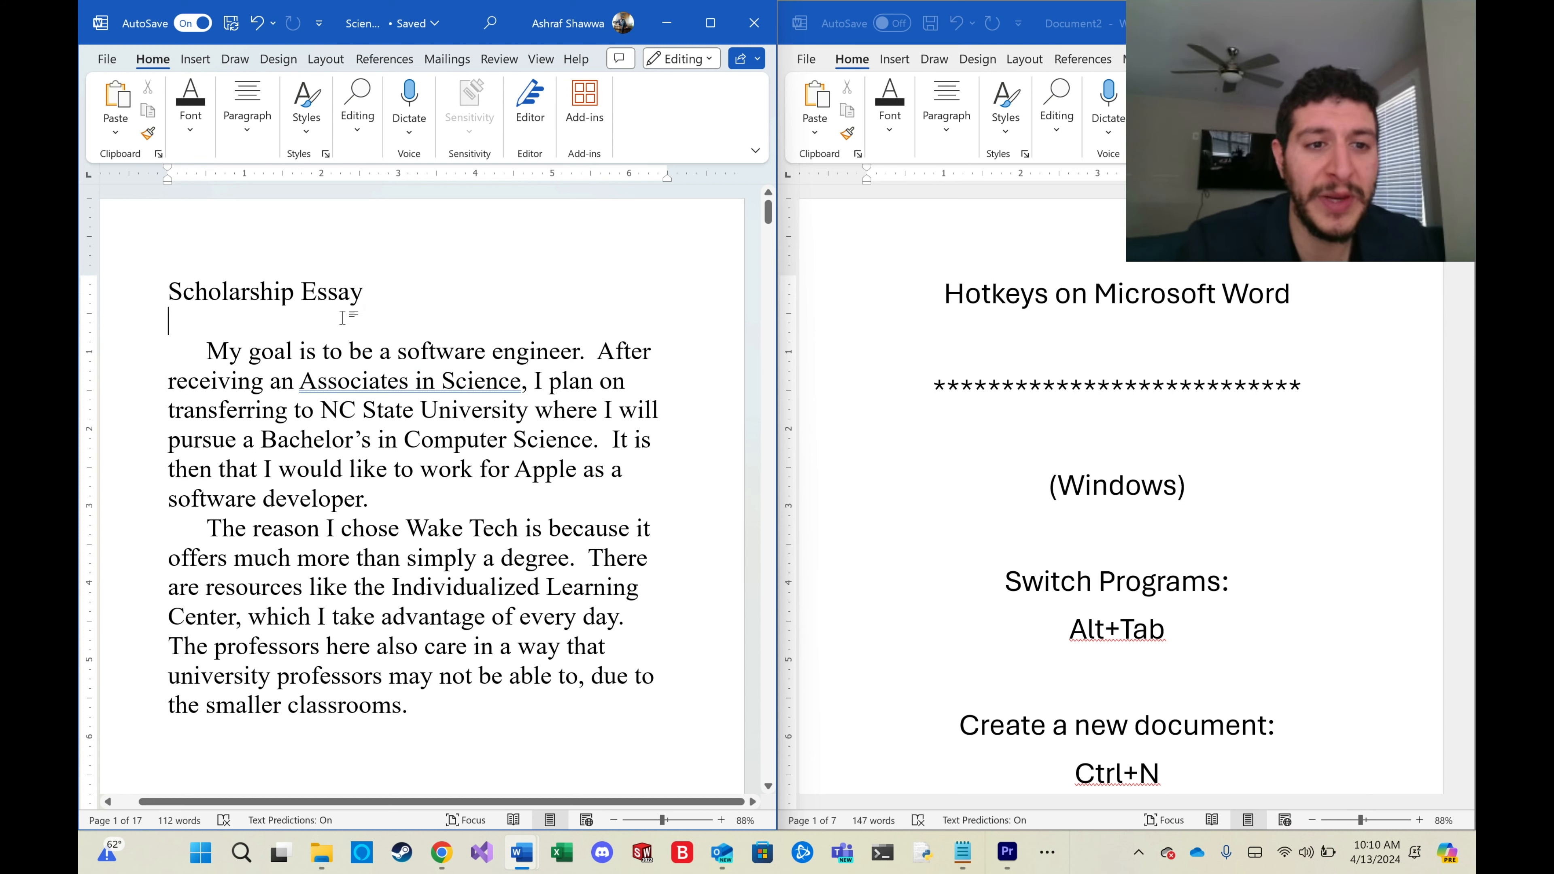
click(209, 351)
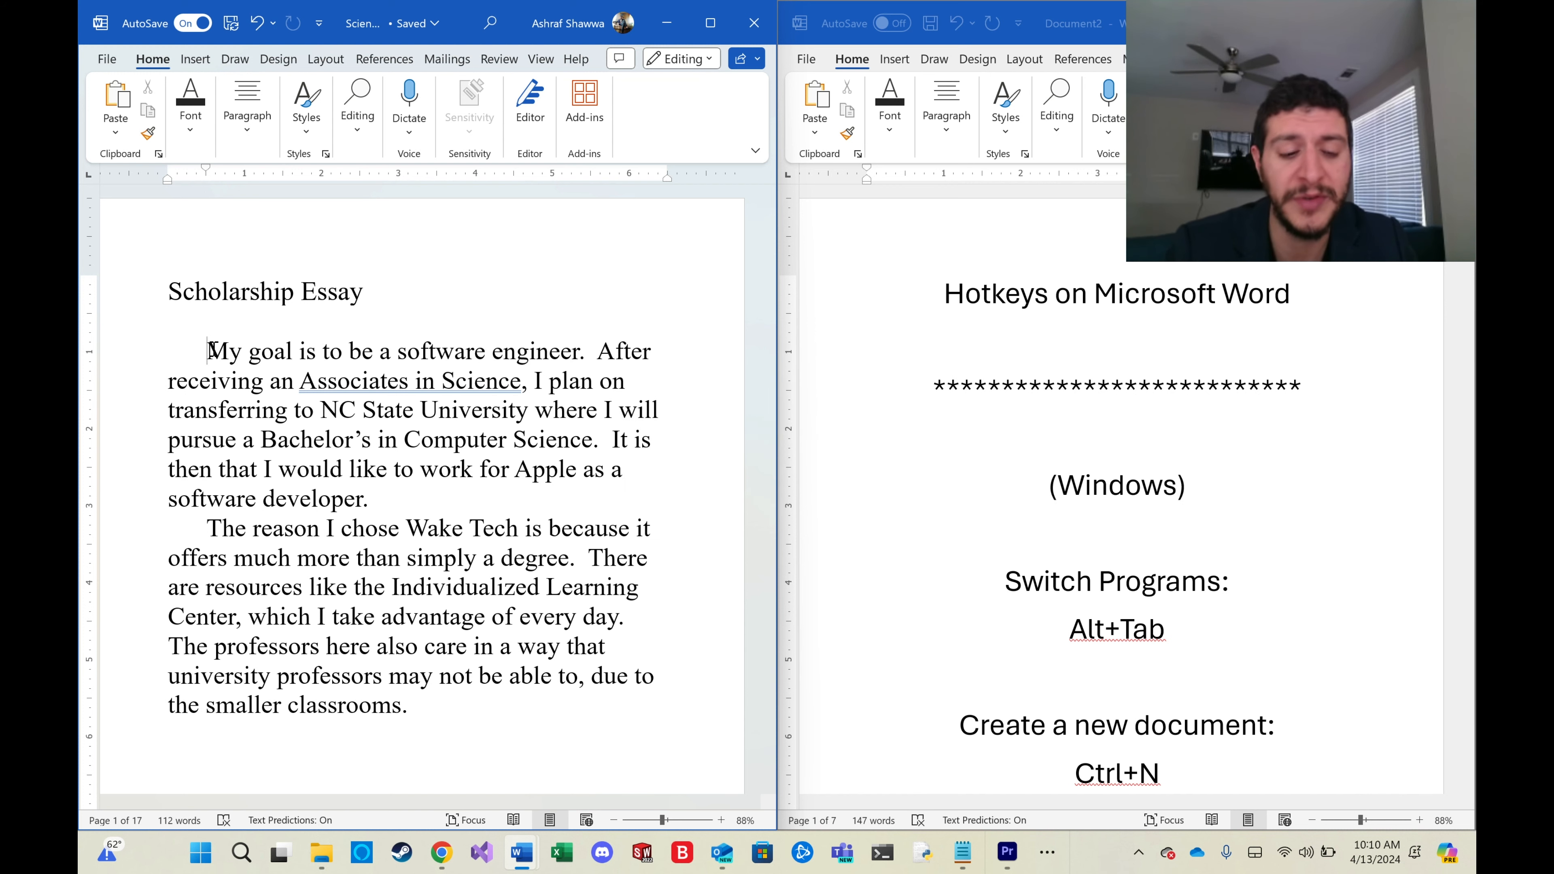
key(alt+Tab)
key(alt+Tab)
key(alt+Tab)
key(alt+Tab)
key(alt+Tab)
key(alt+Tab)
key(alt+Tab)
key(alt+Tab)
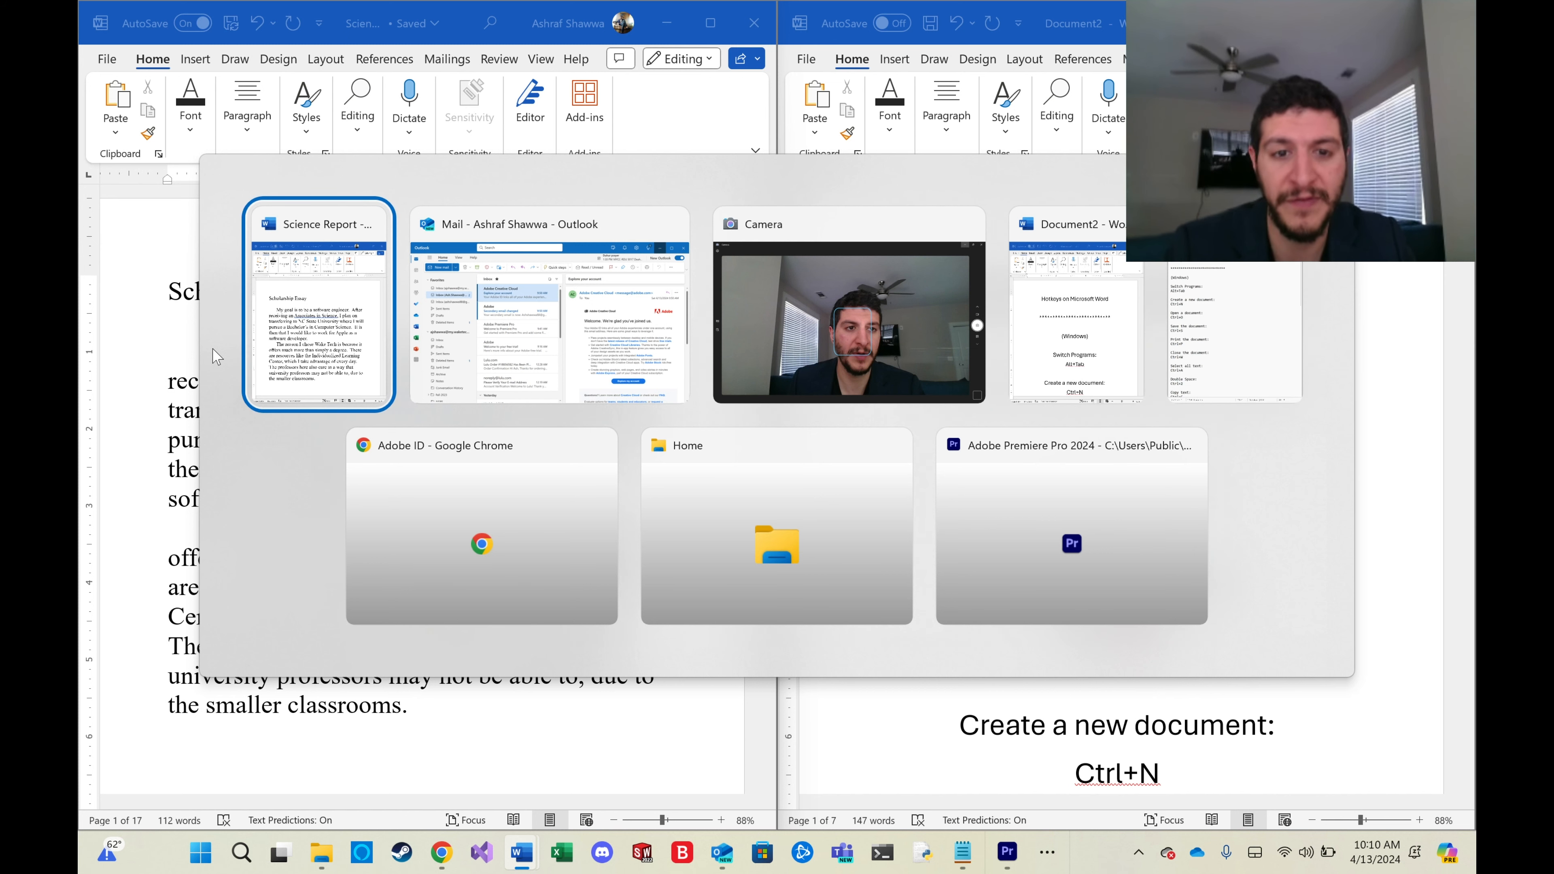
key(alt+Tab)
key(alt+Tab)
key(alt+Tab)
key(alt+Tab)
key(alt+Tab)
key(alt+Tab)
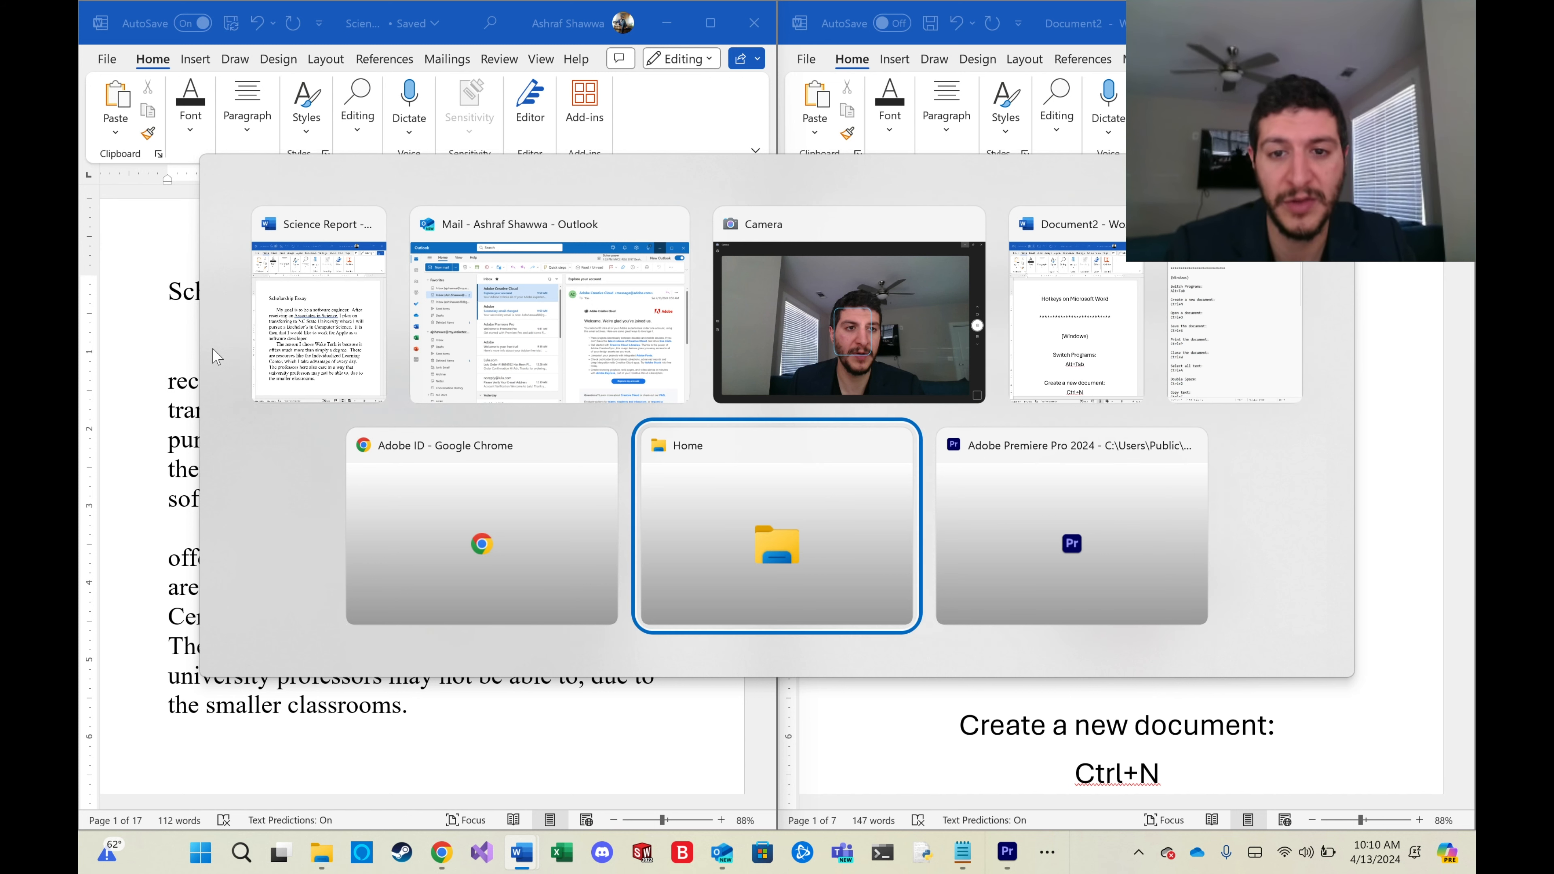
key(alt+Tab)
key(alt+Tab)
key(alt+Tab)
key(alt+Tab)
key(alt+Tab)
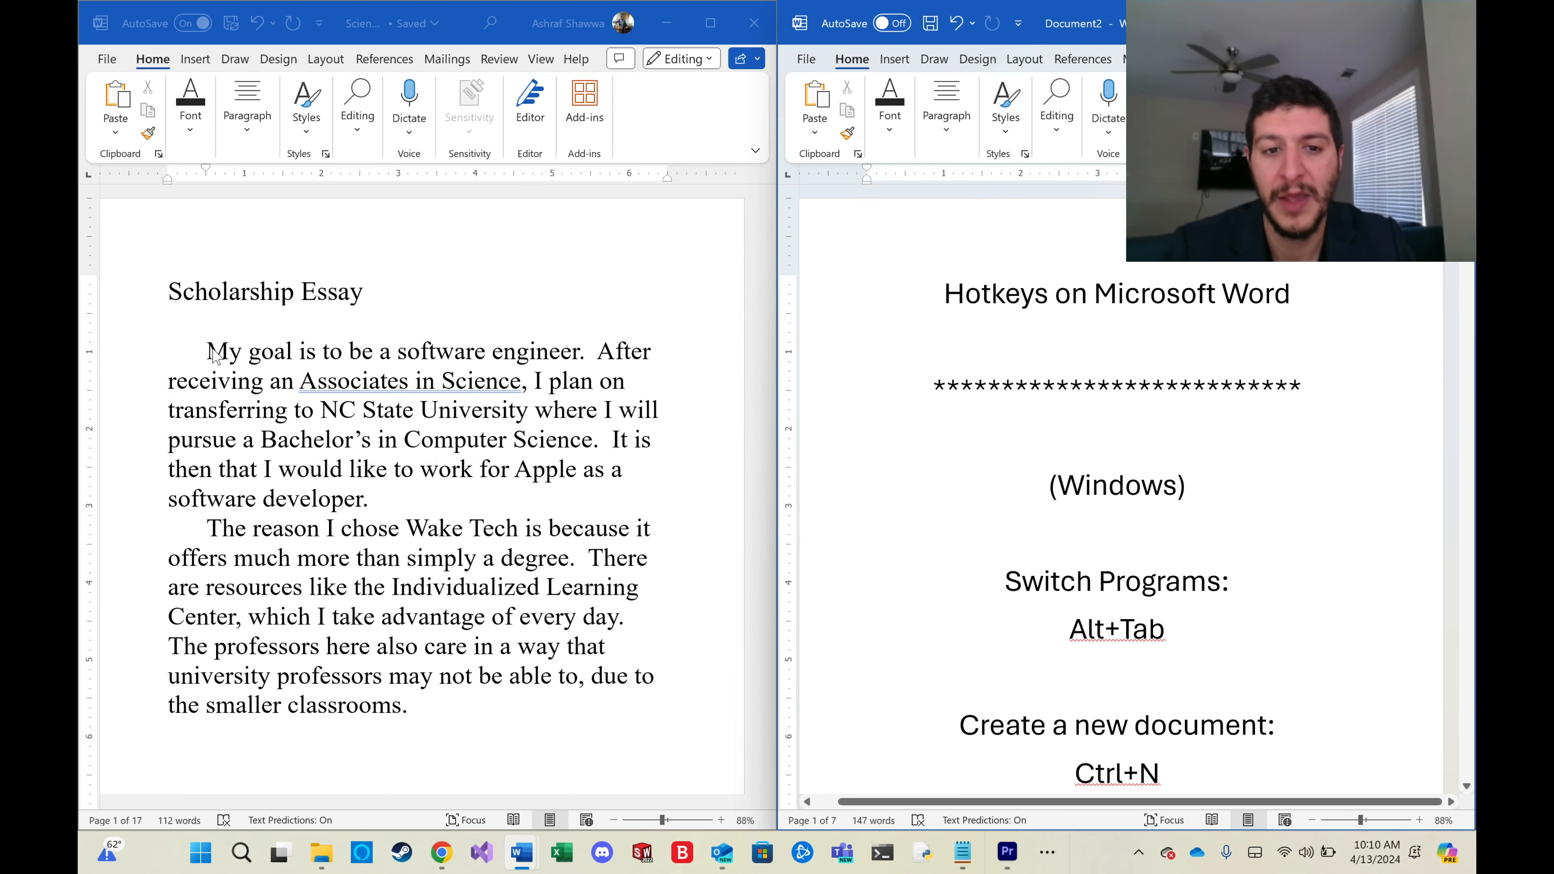
click(209, 351)
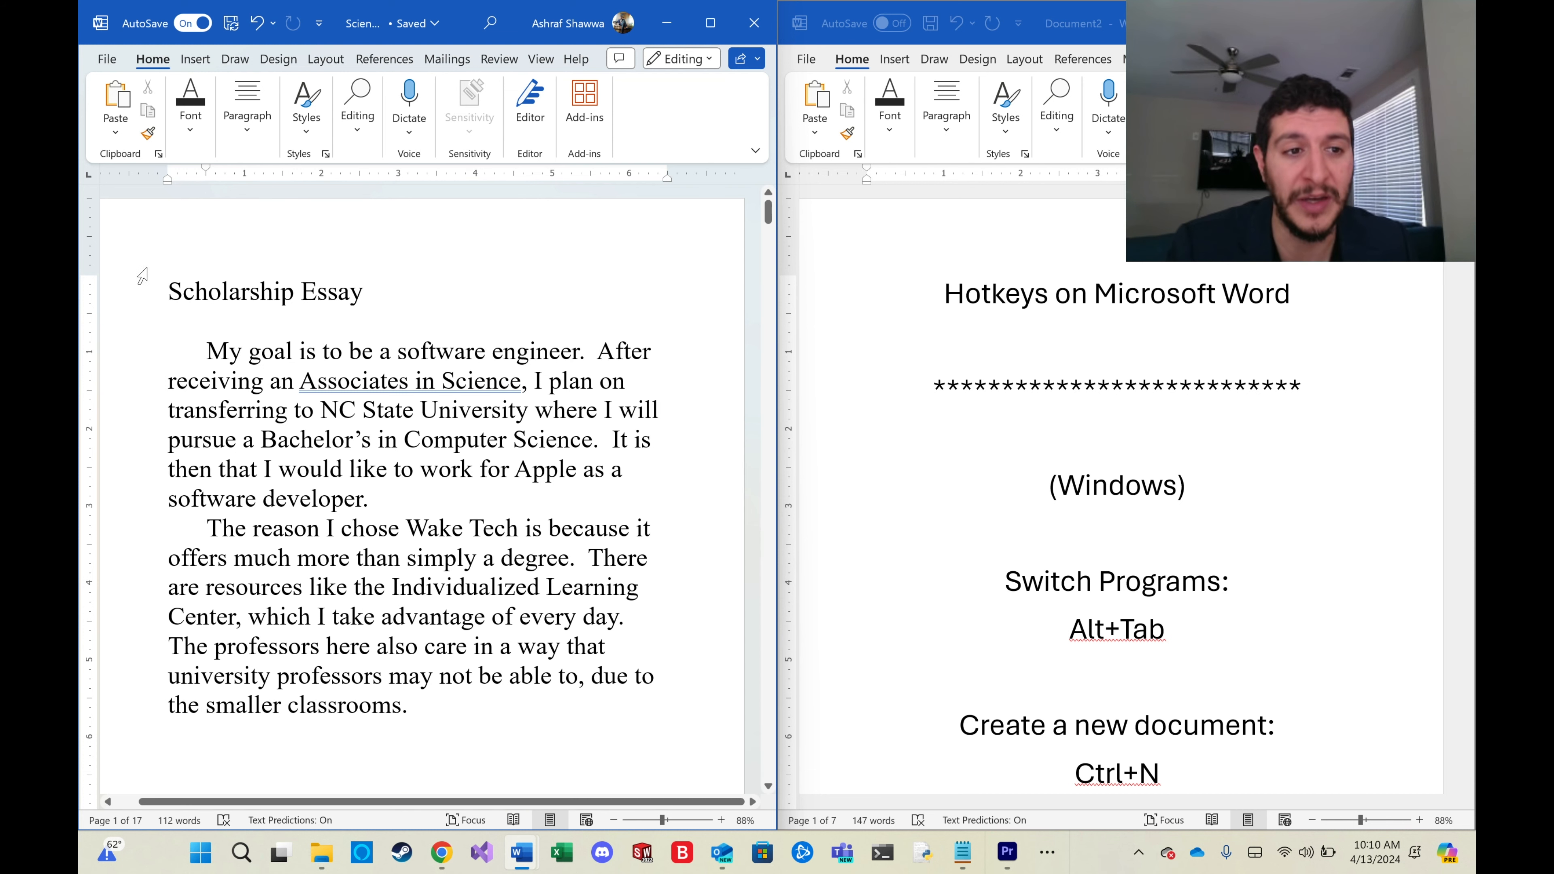
Scroll the hotkeys reference document to the new-document and open-document shortcuts.
click(172, 293)
drag(174, 293, 397, 367)
click(249, 354)
scroll(962, 555, down, 3)
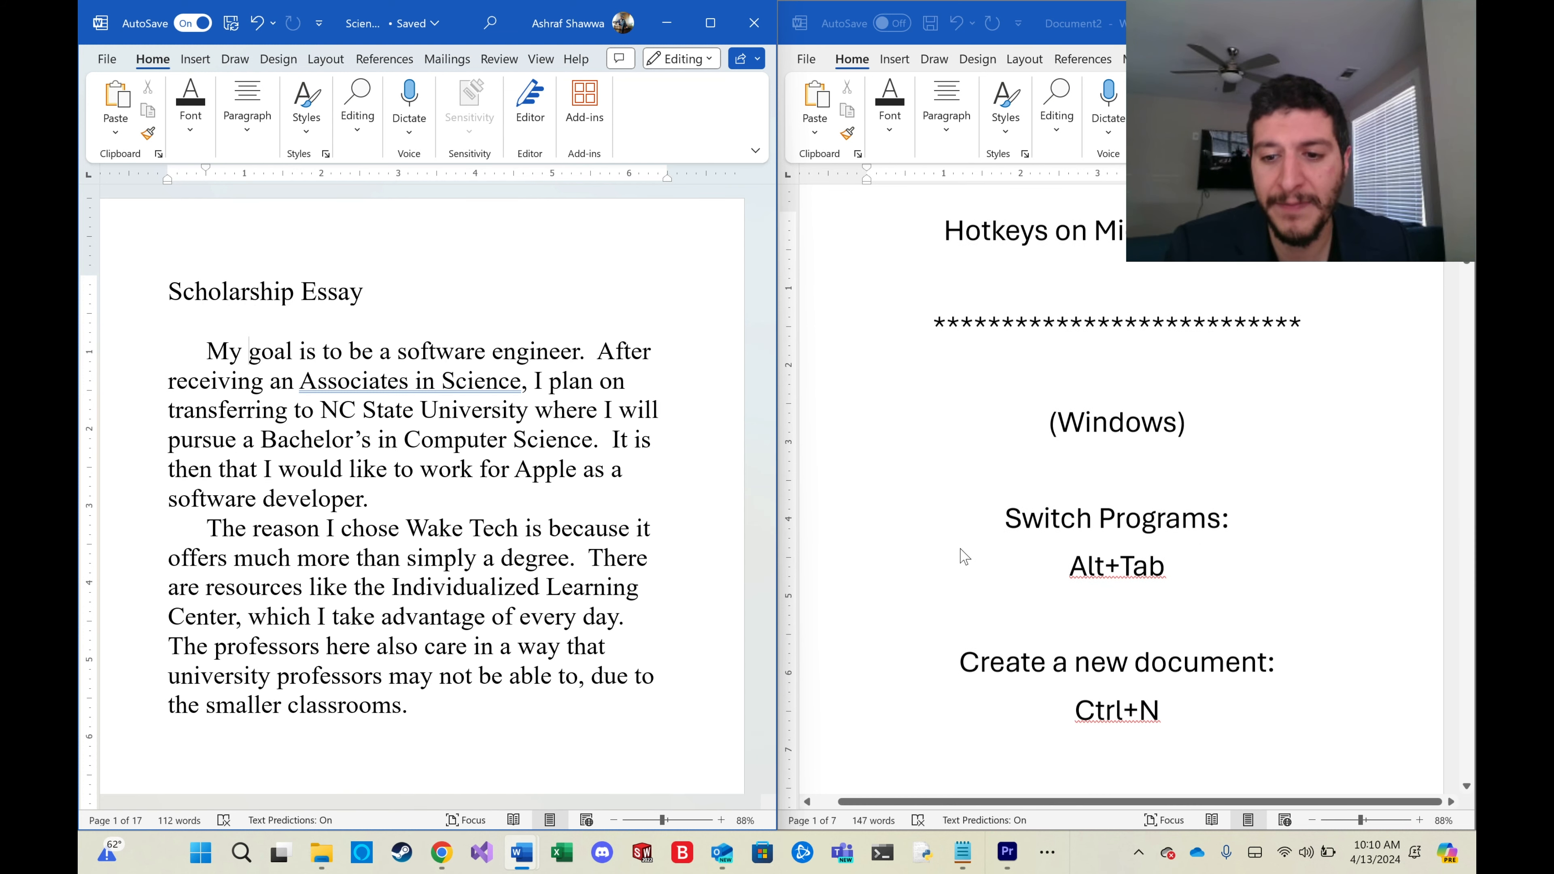
scroll(962, 556, down, 2)
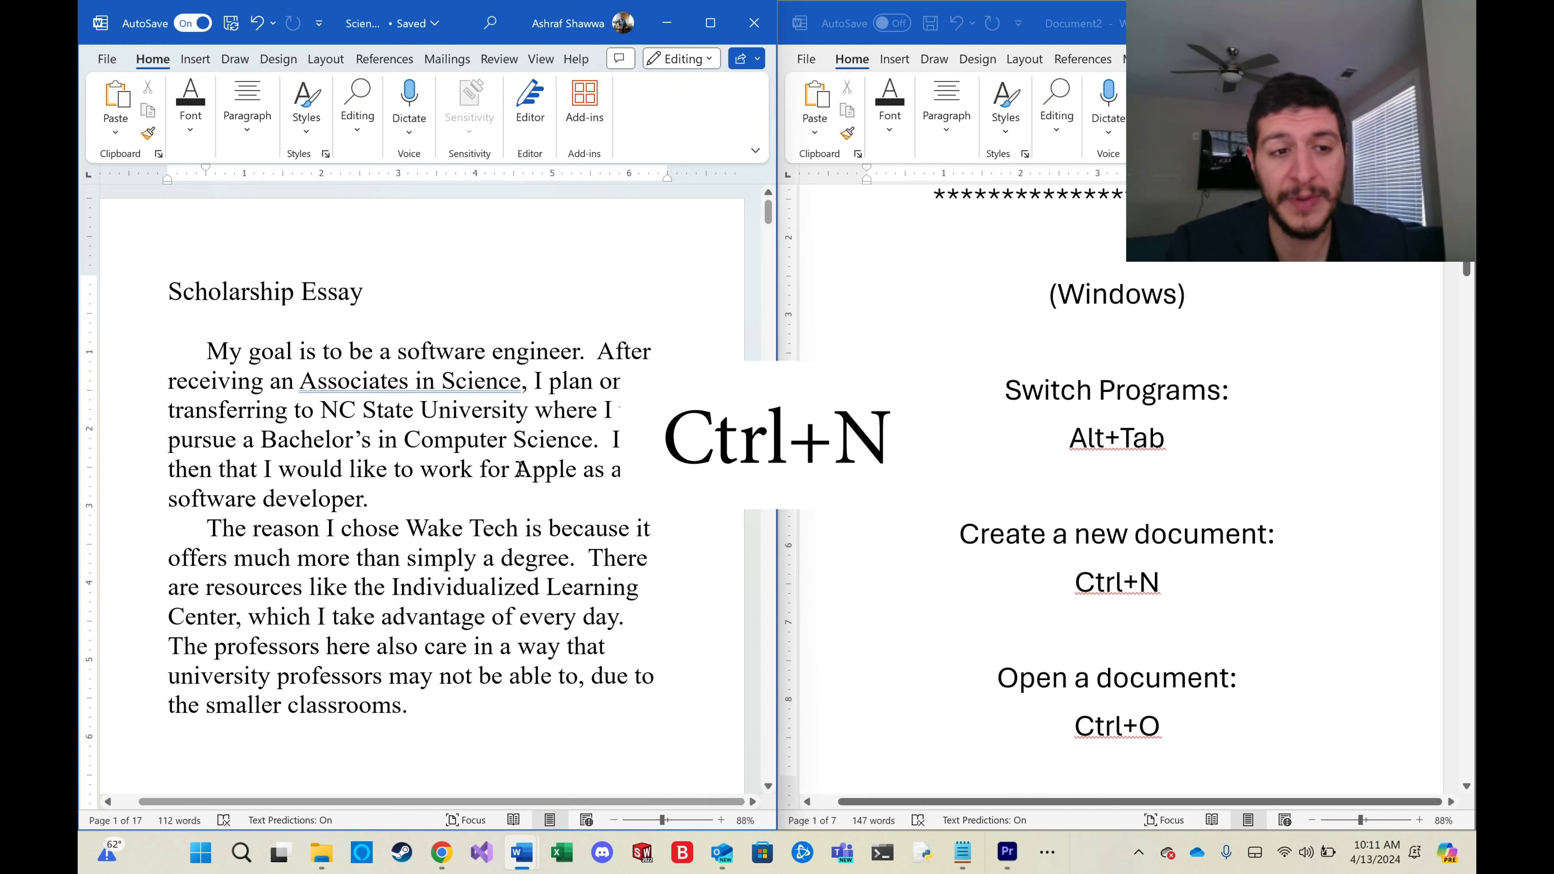
click(167, 289)
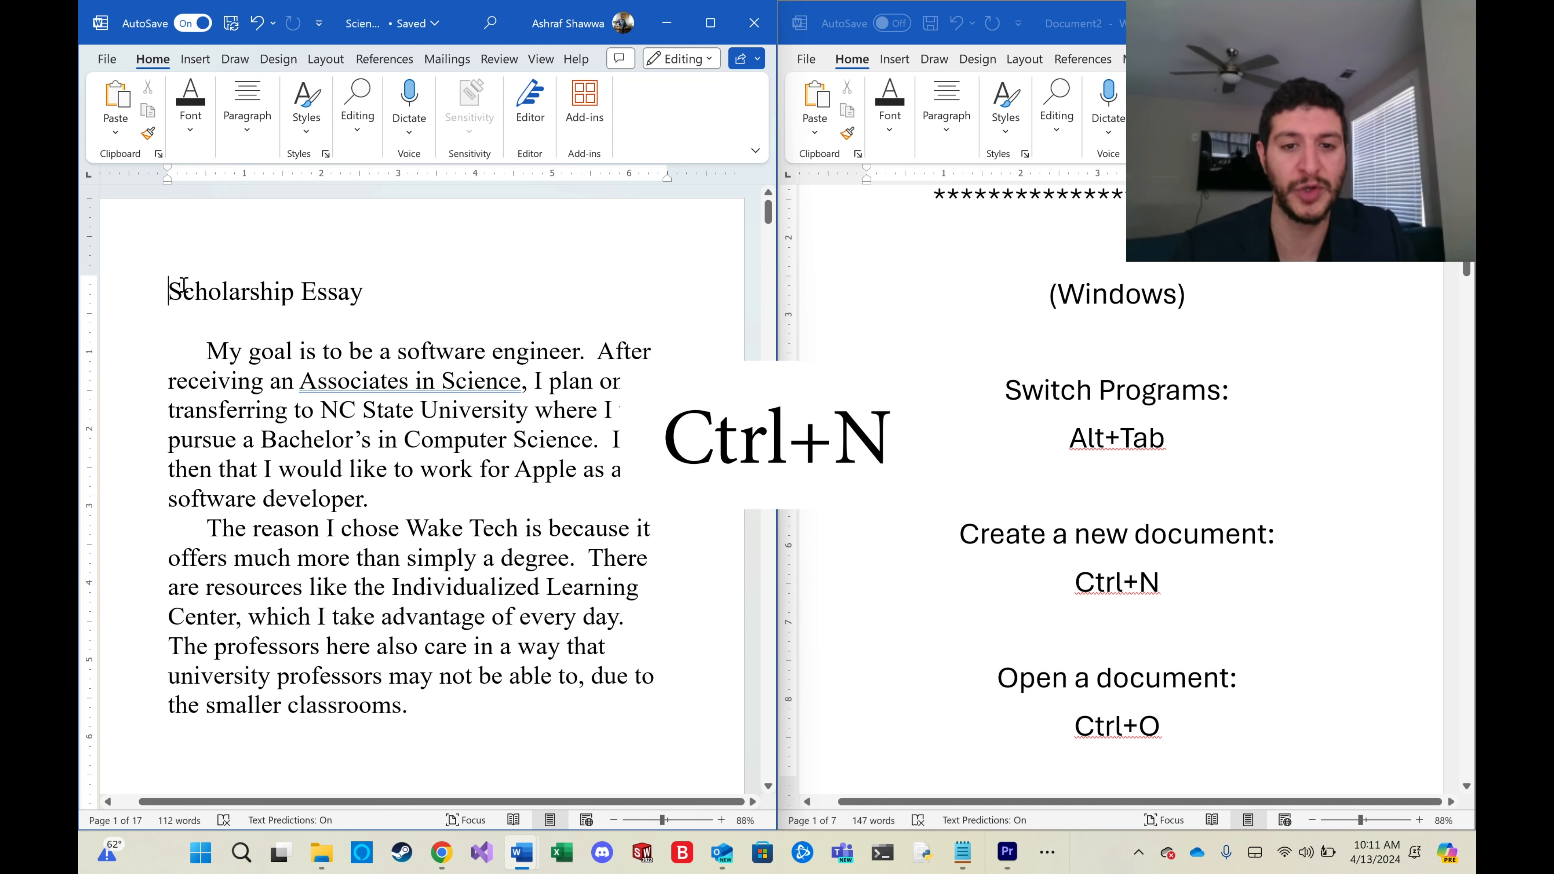
Create a new blank document, enlarge its window, and close it again.
key(ctrl+n)
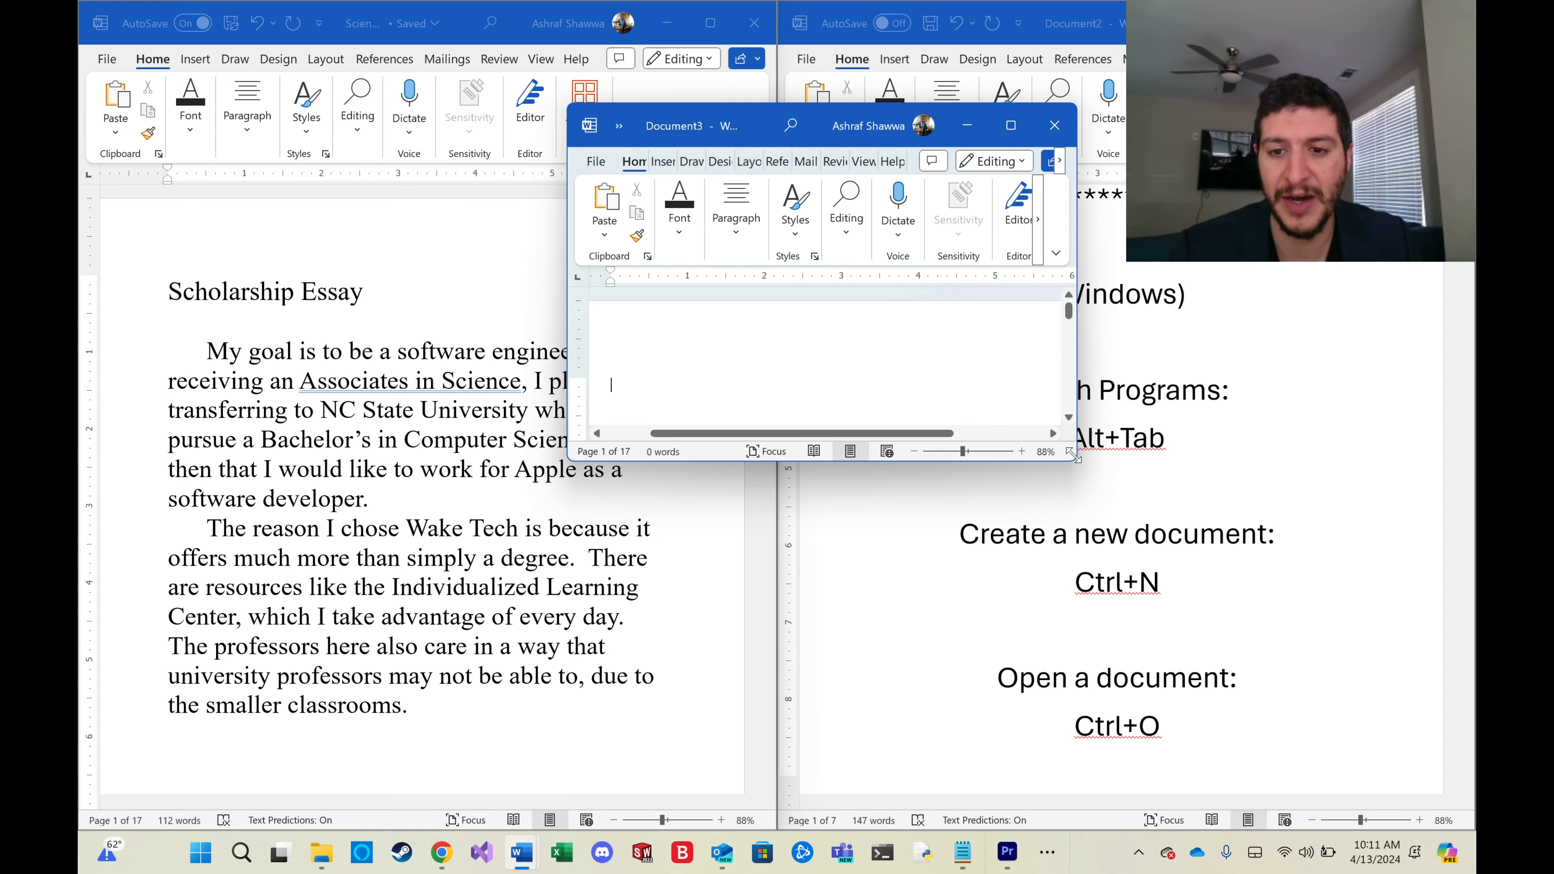
drag(1076, 459, 1156, 529)
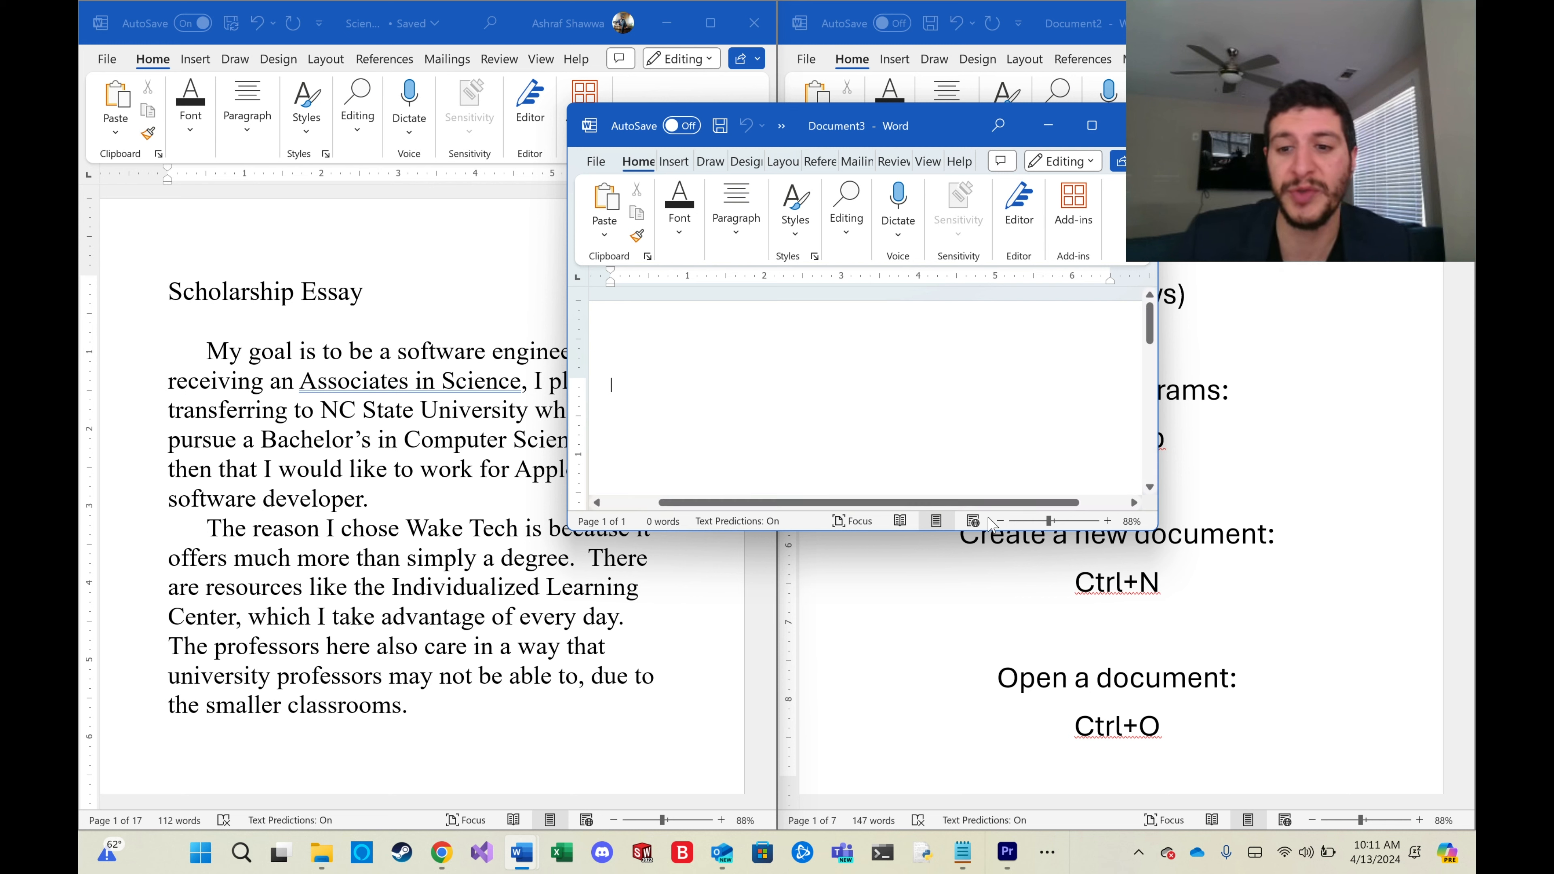
scroll(1230, 612, down, 4)
scroll(1229, 613, down, 5)
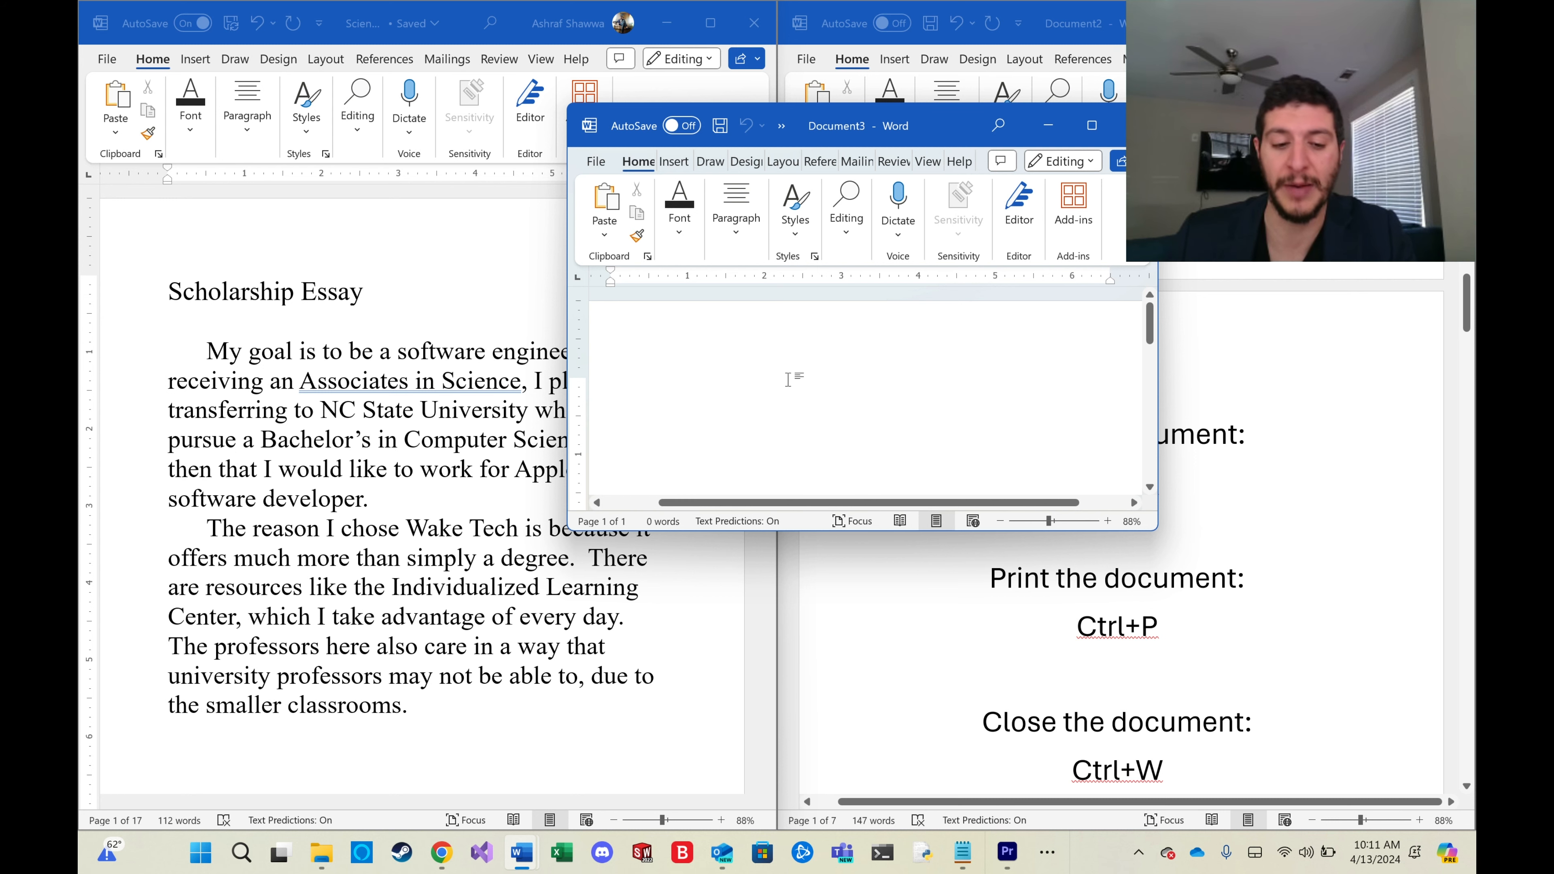
key(ctrl+w)
Open the Open file screen from the essay and return to the document.
scroll(1087, 423, down, 10)
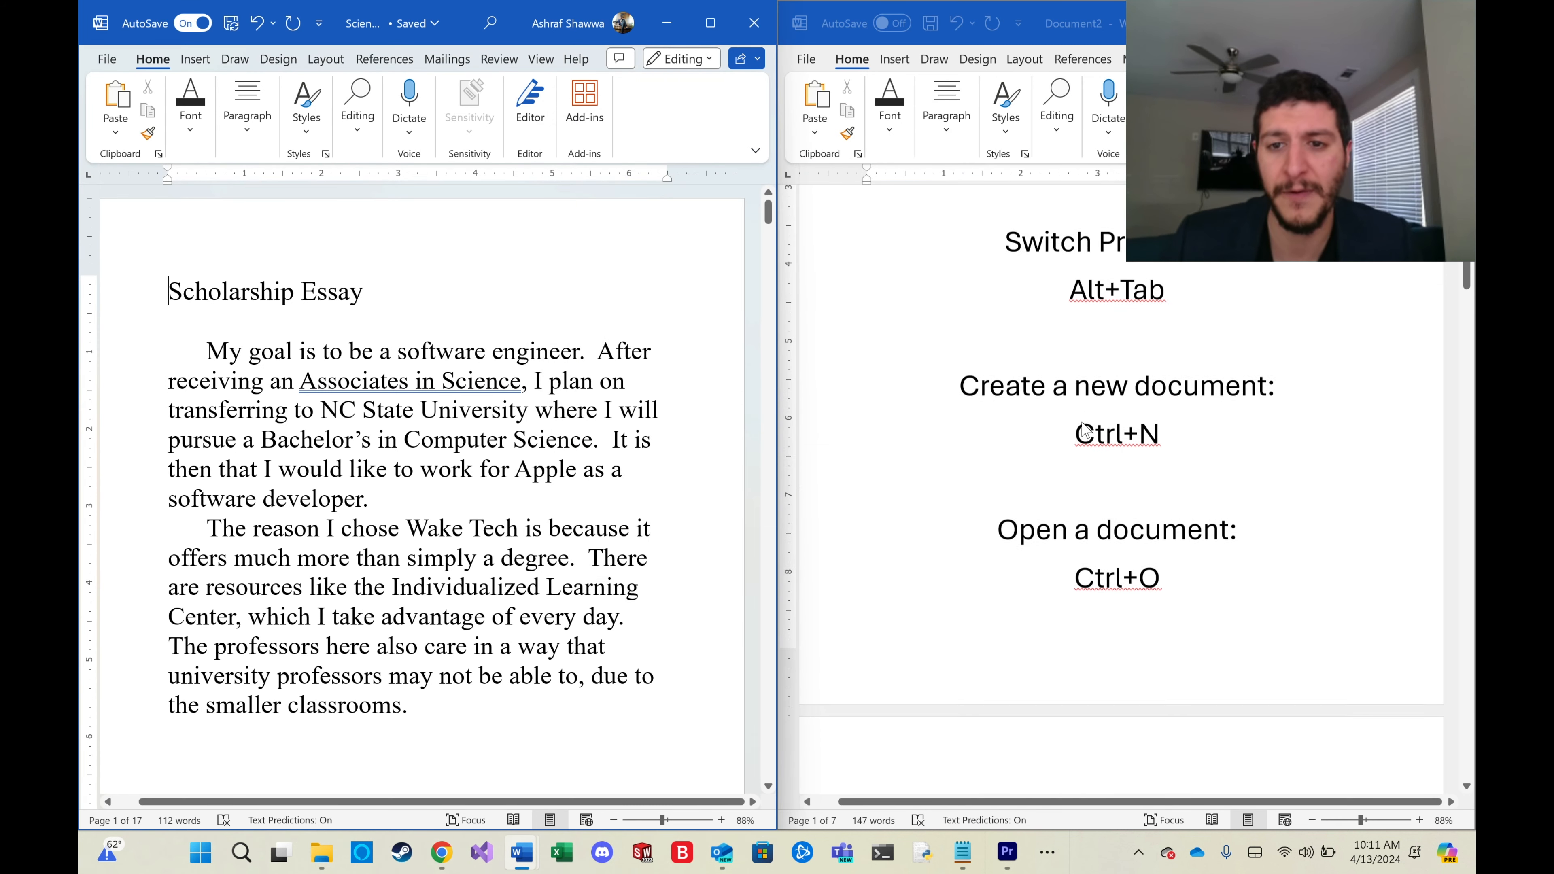
scroll(1089, 423, up, 1)
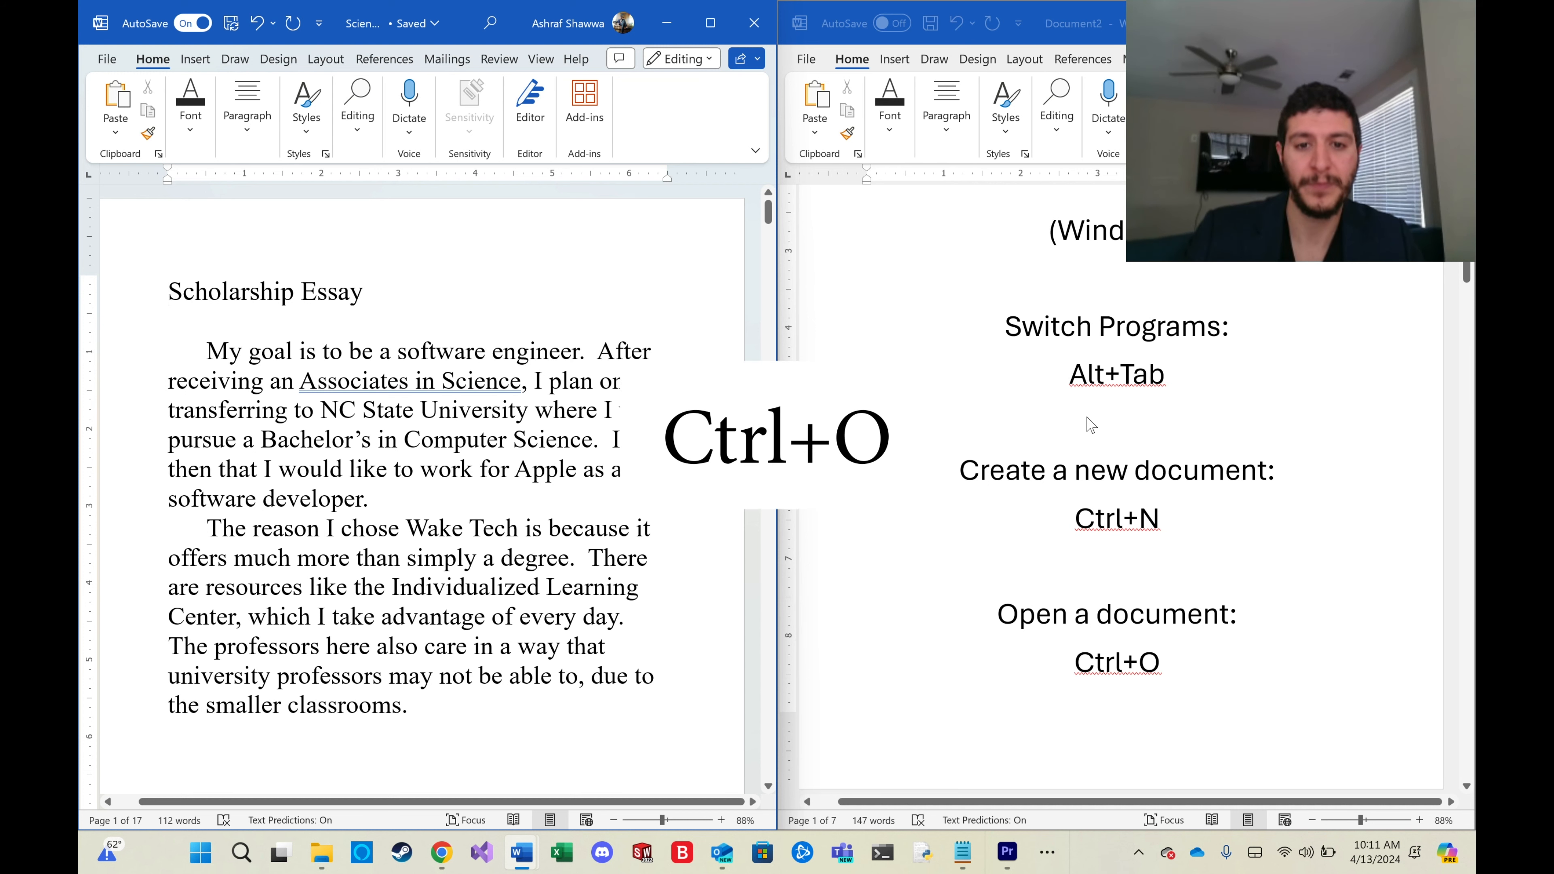
key(ctrl+o)
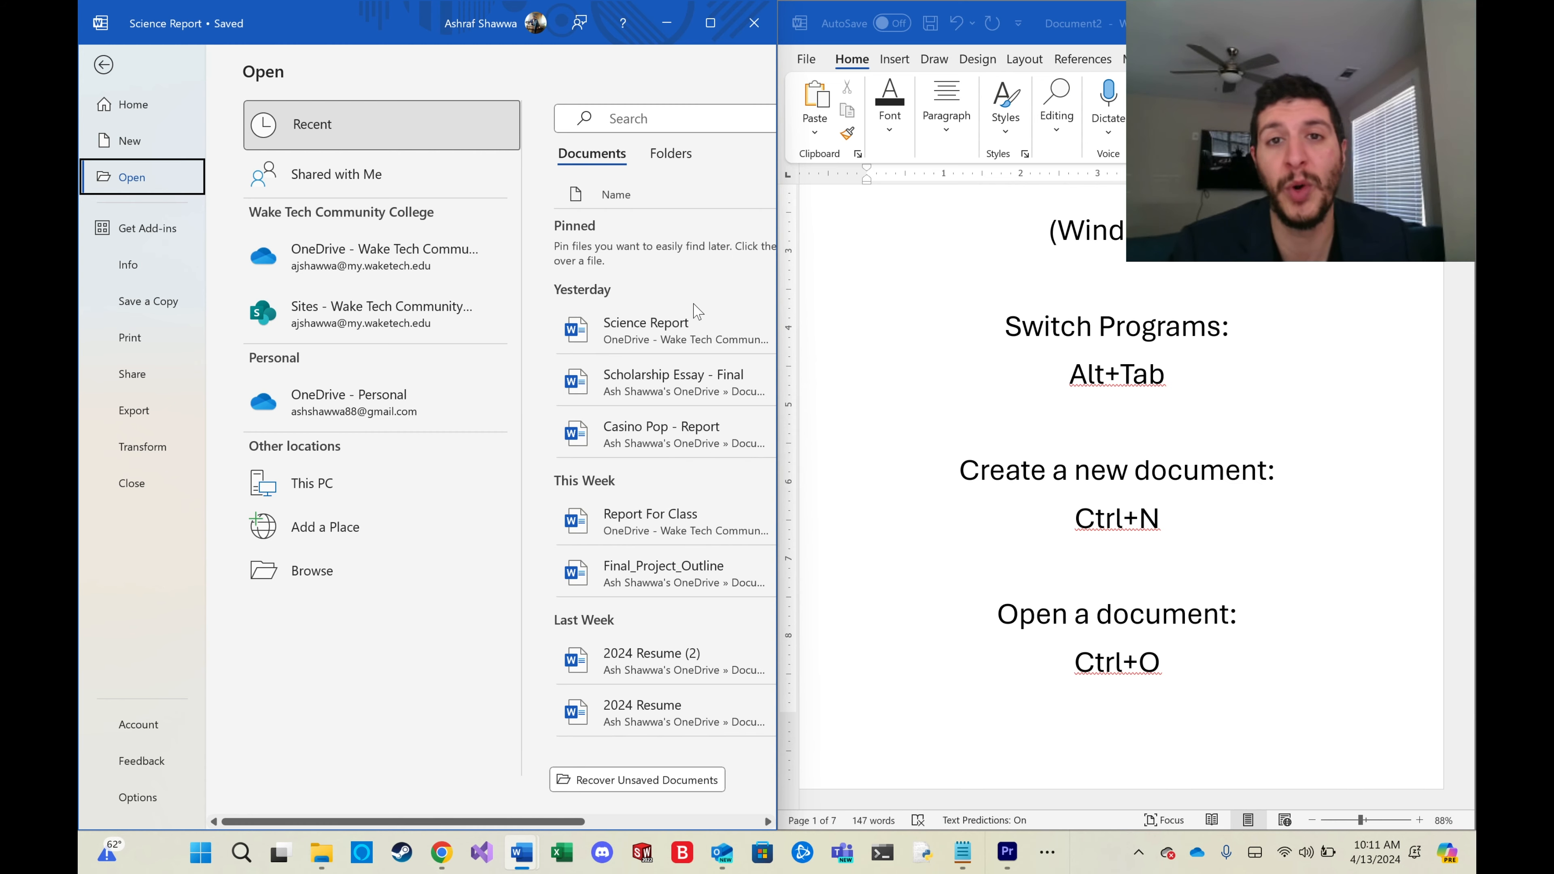
click(101, 64)
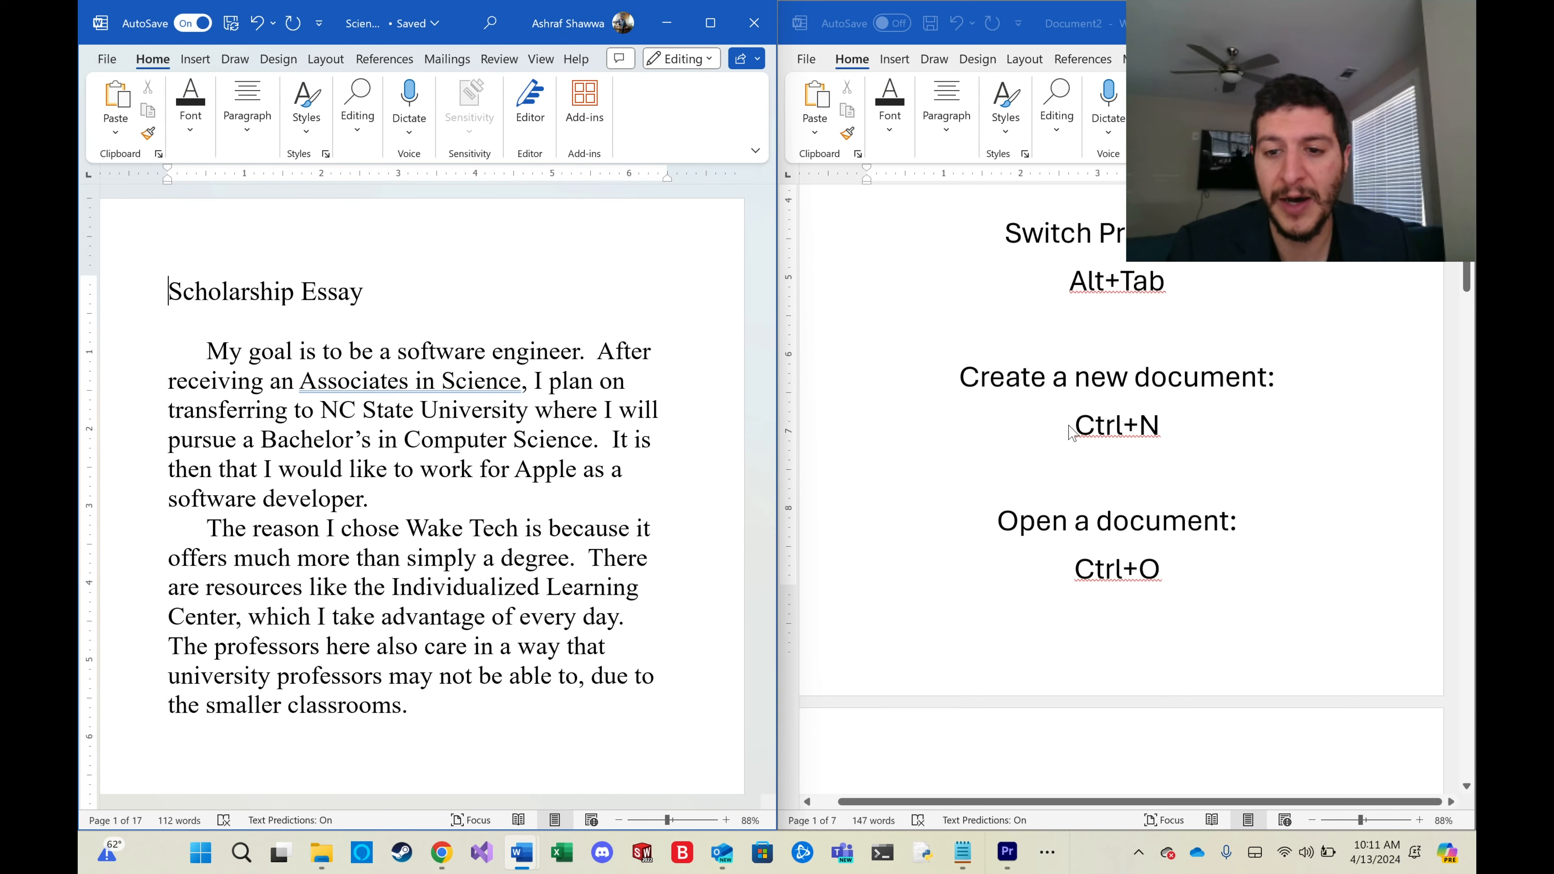
Open the Save this file dialog for the hotkeys document and cancel it.
scroll(1070, 432, down, 5)
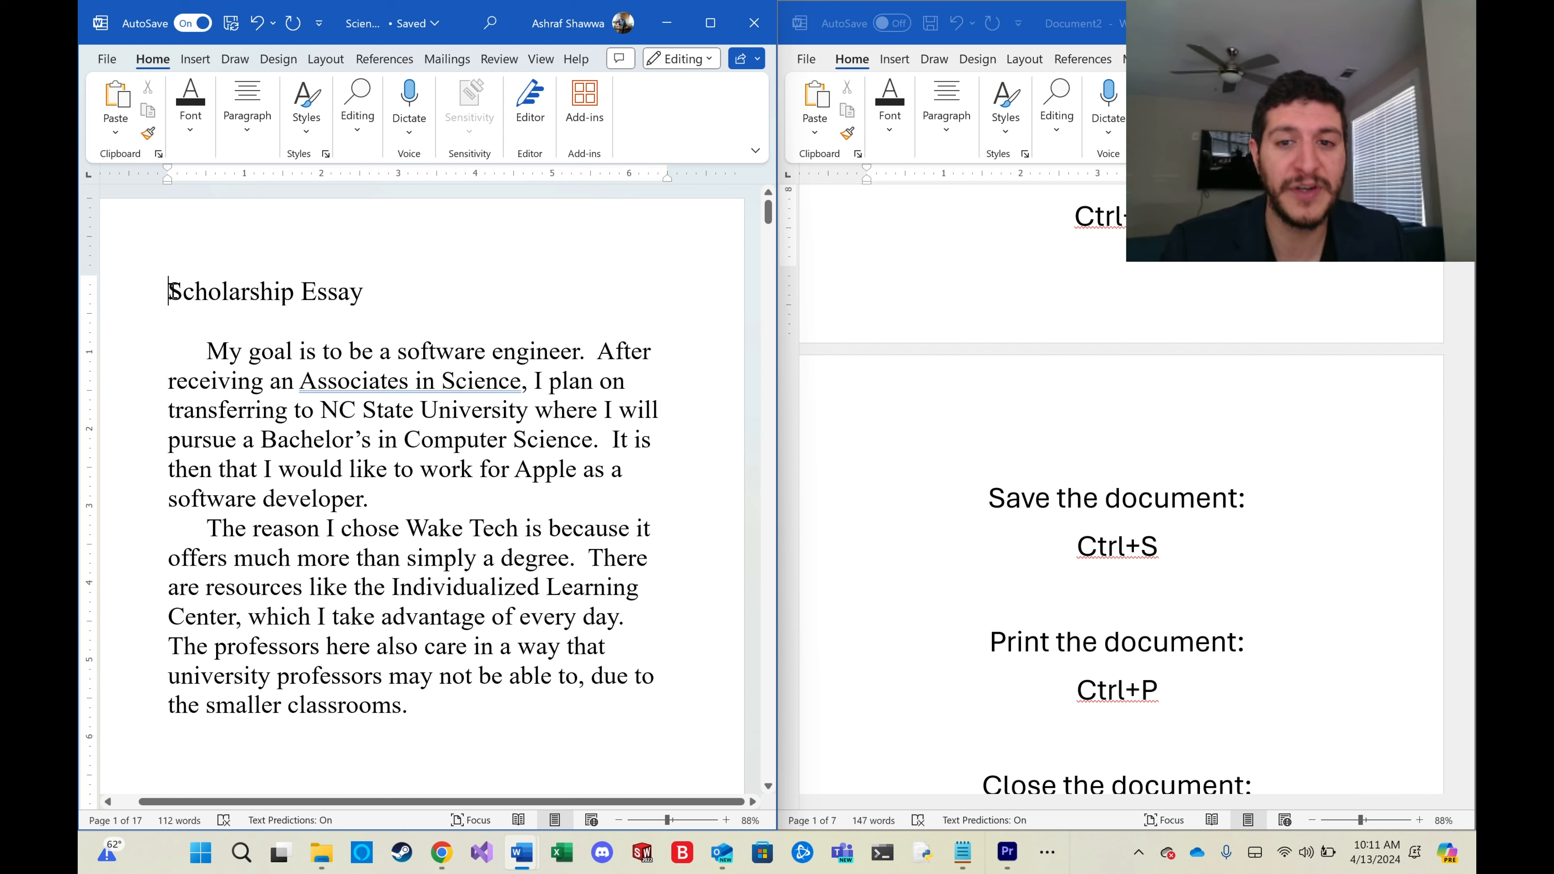
drag(171, 291, 486, 309)
click(489, 357)
click(983, 496)
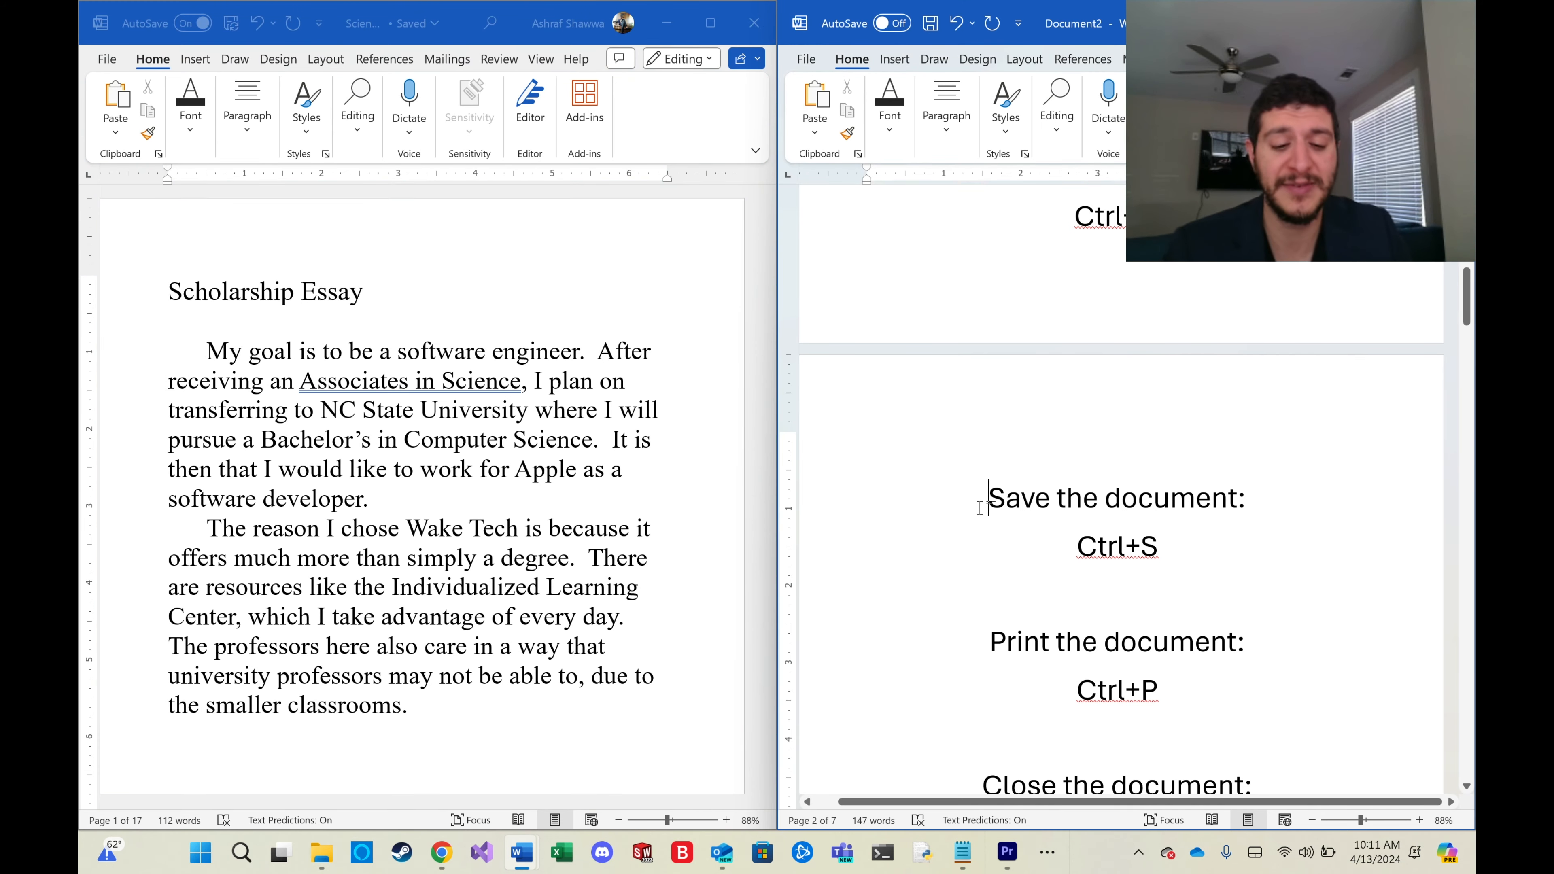
key(ctrl+s)
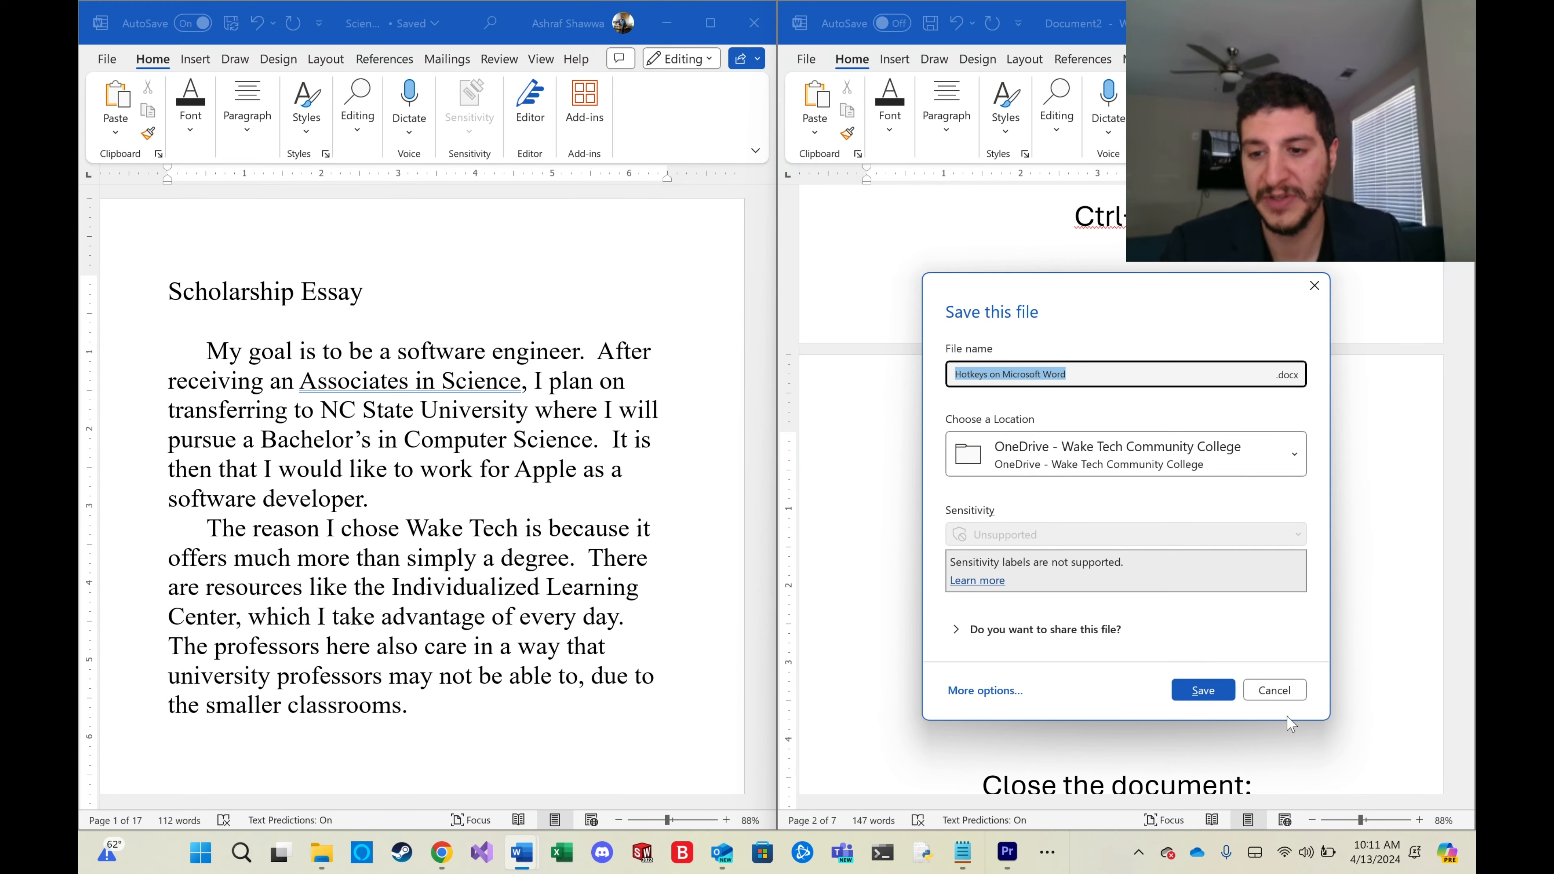
click(1275, 697)
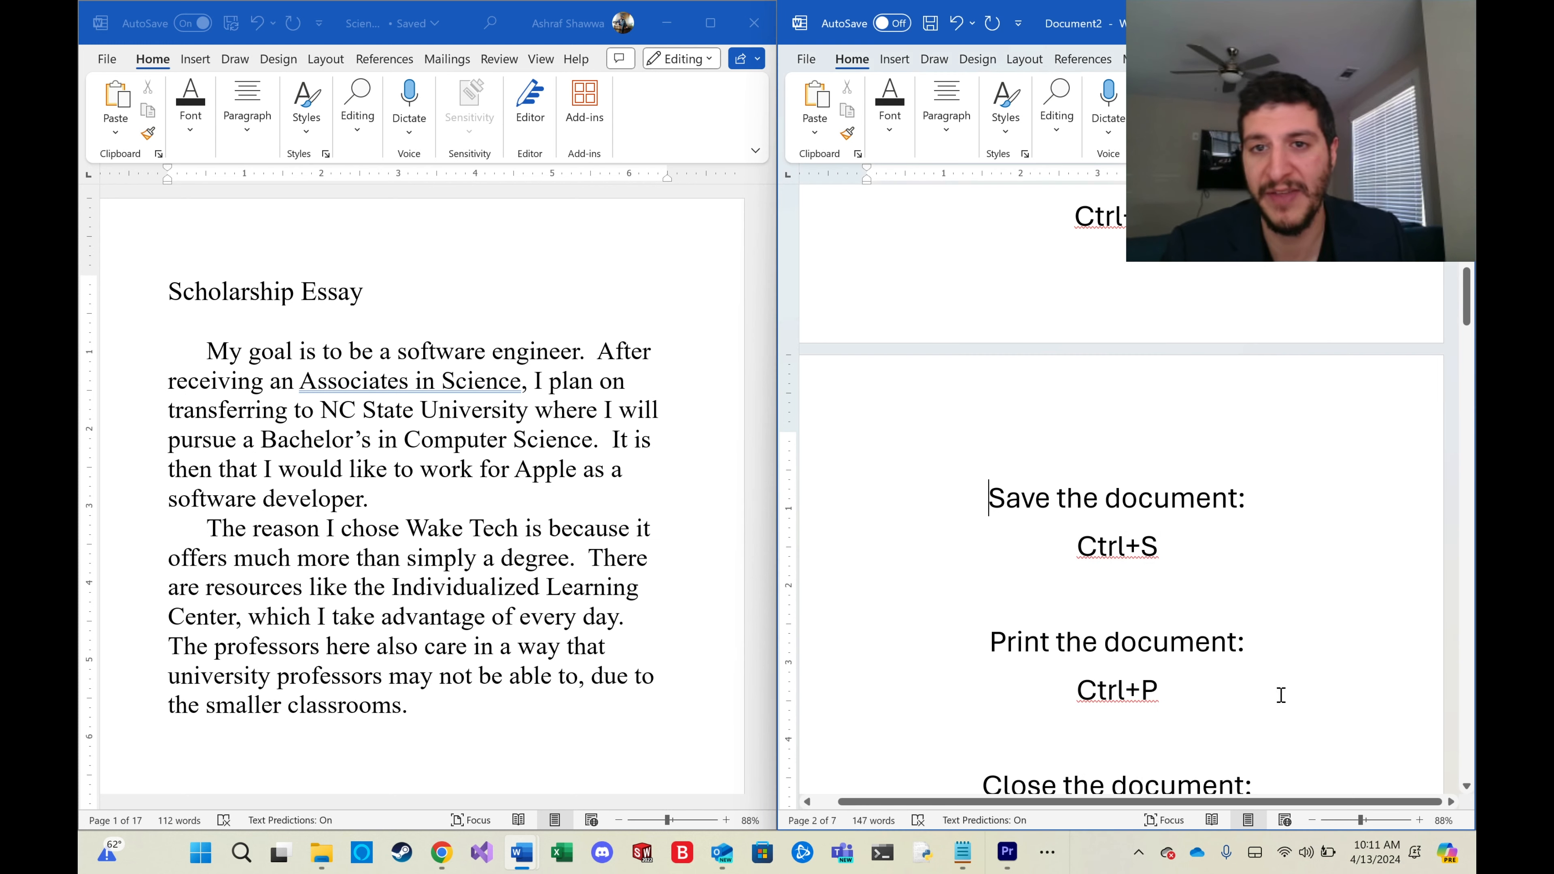
Open the Print screen for the scholarship essay and return without printing.
click(169, 317)
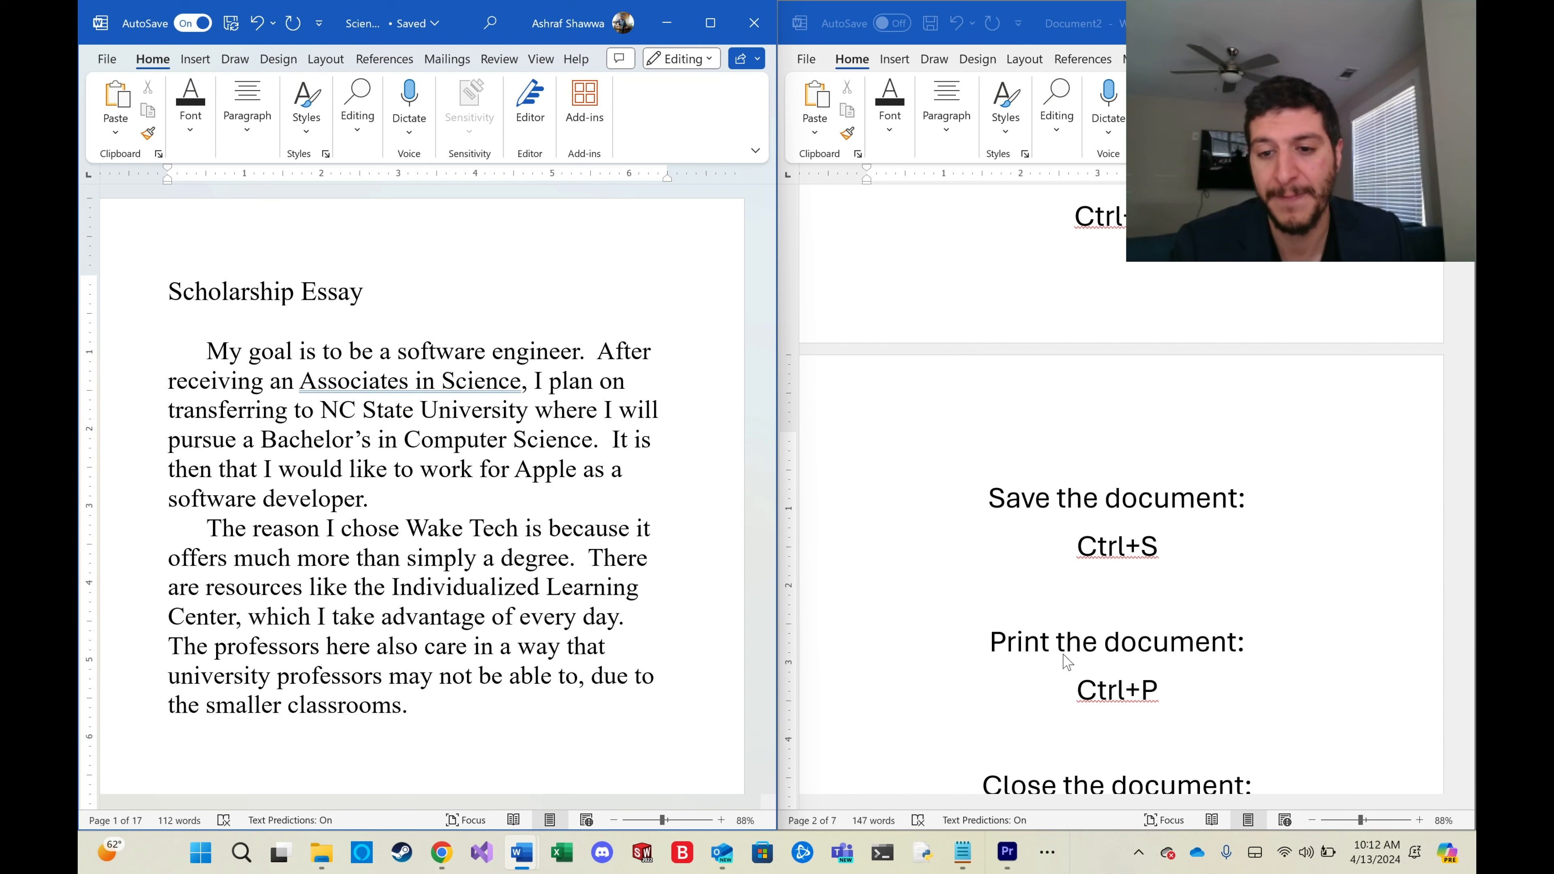
scroll(1111, 660, down, 2)
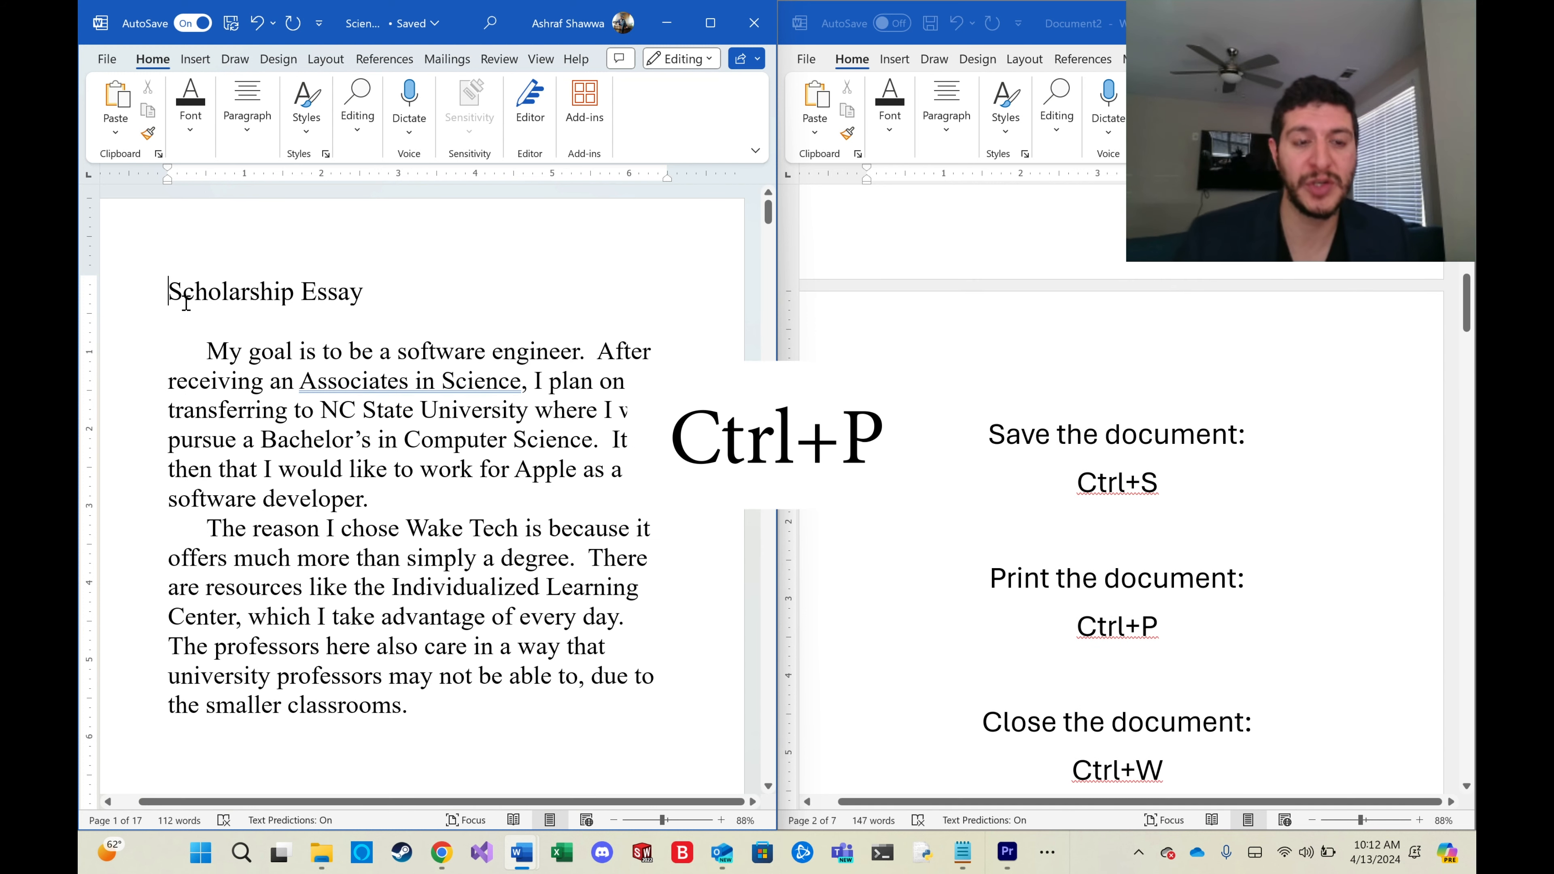
key(ctrl+p)
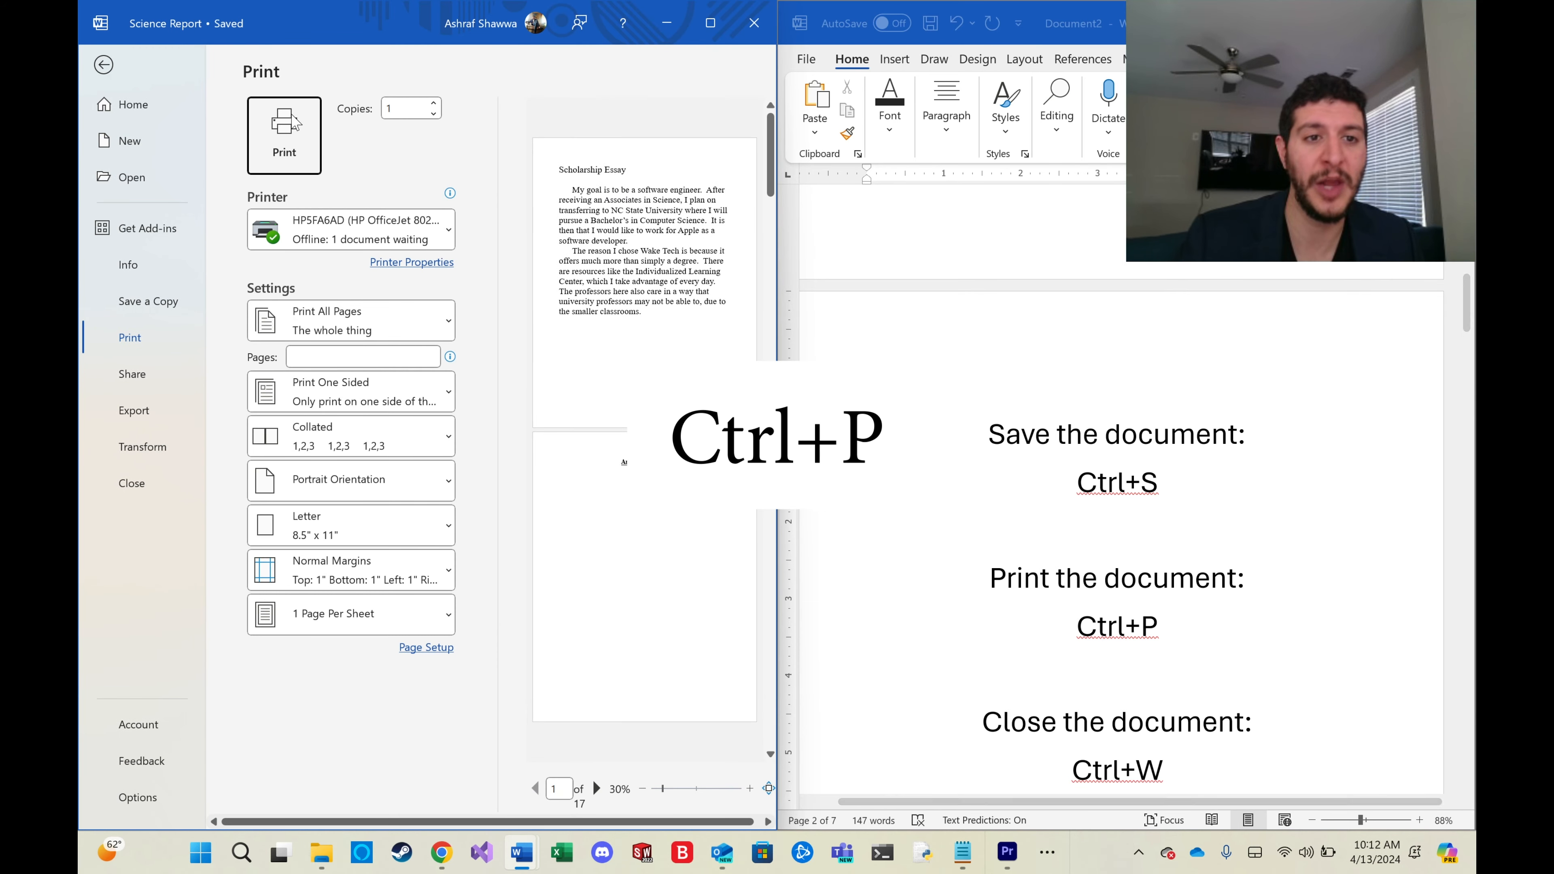
click(101, 64)
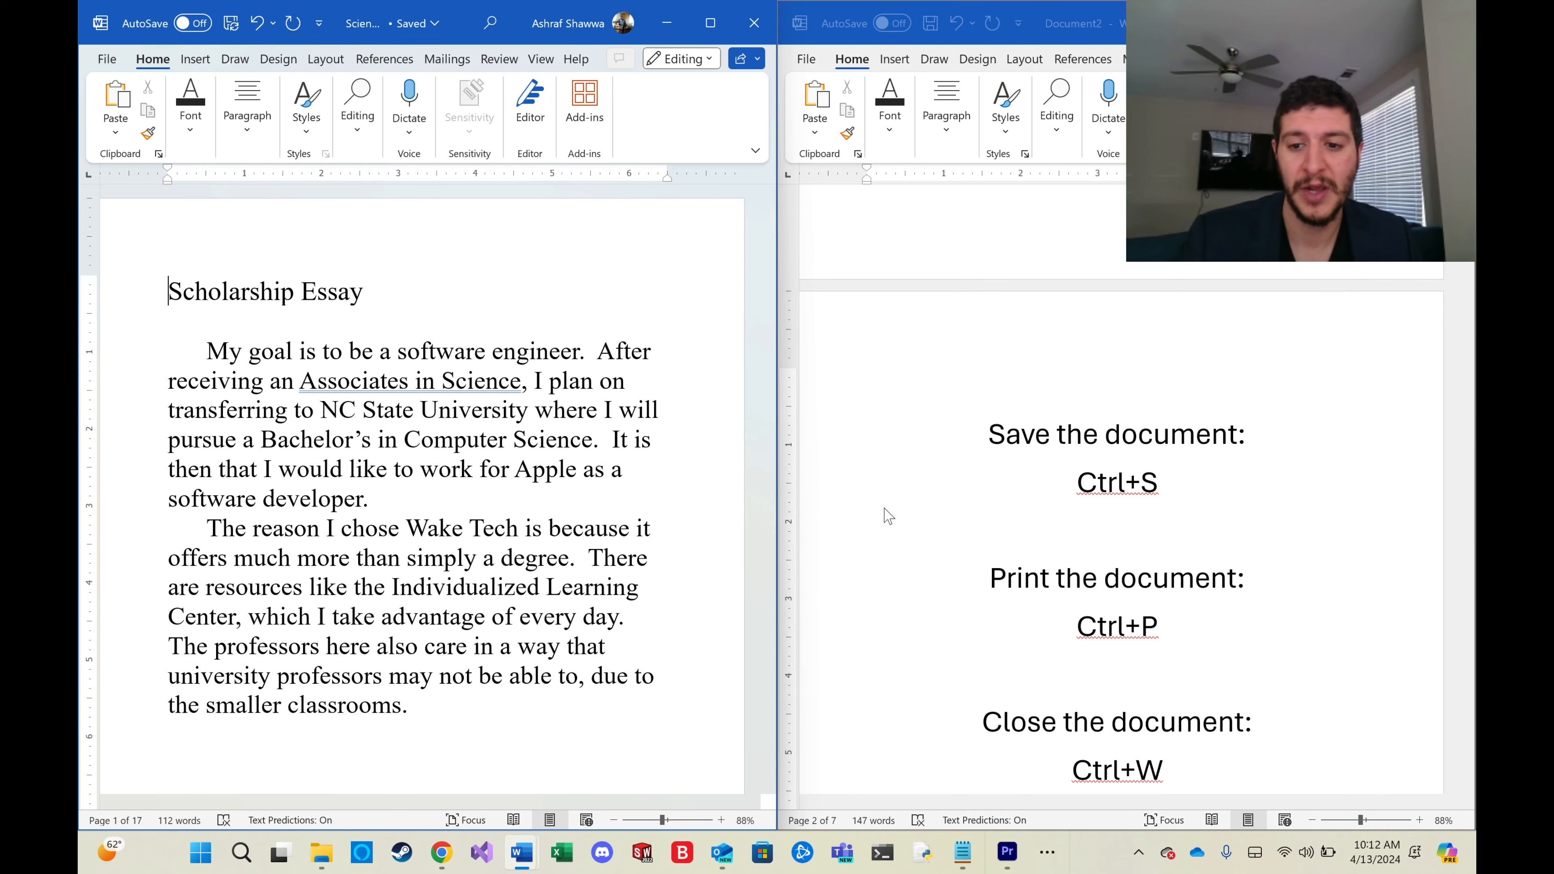
Create another new blank document and close it immediately.
scroll(1040, 539, down, 3)
scroll(1039, 535, down, 1)
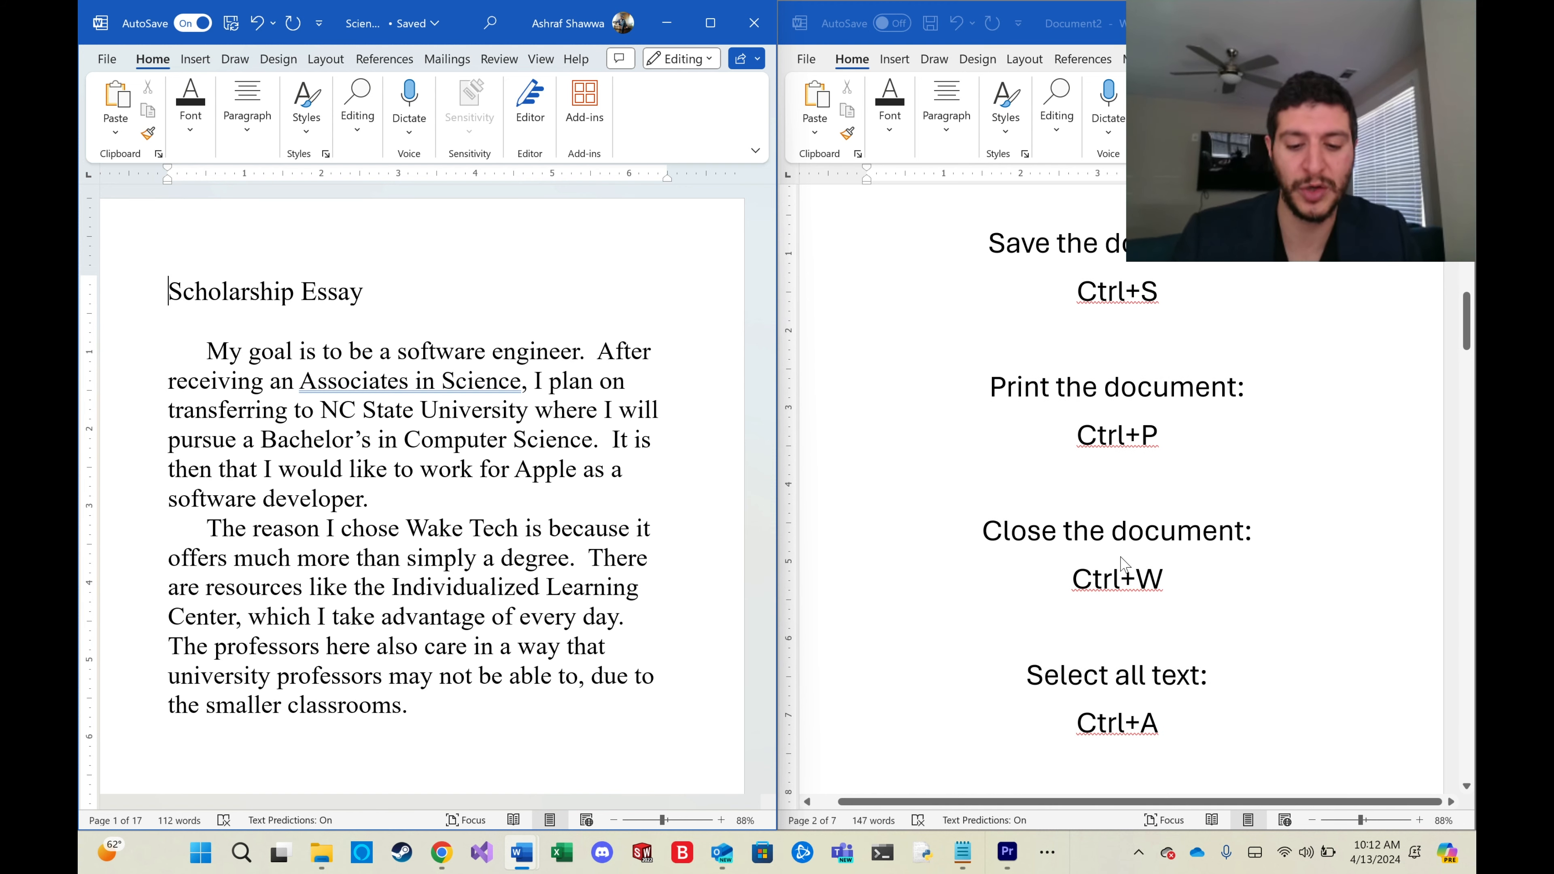
key(ctrl+n)
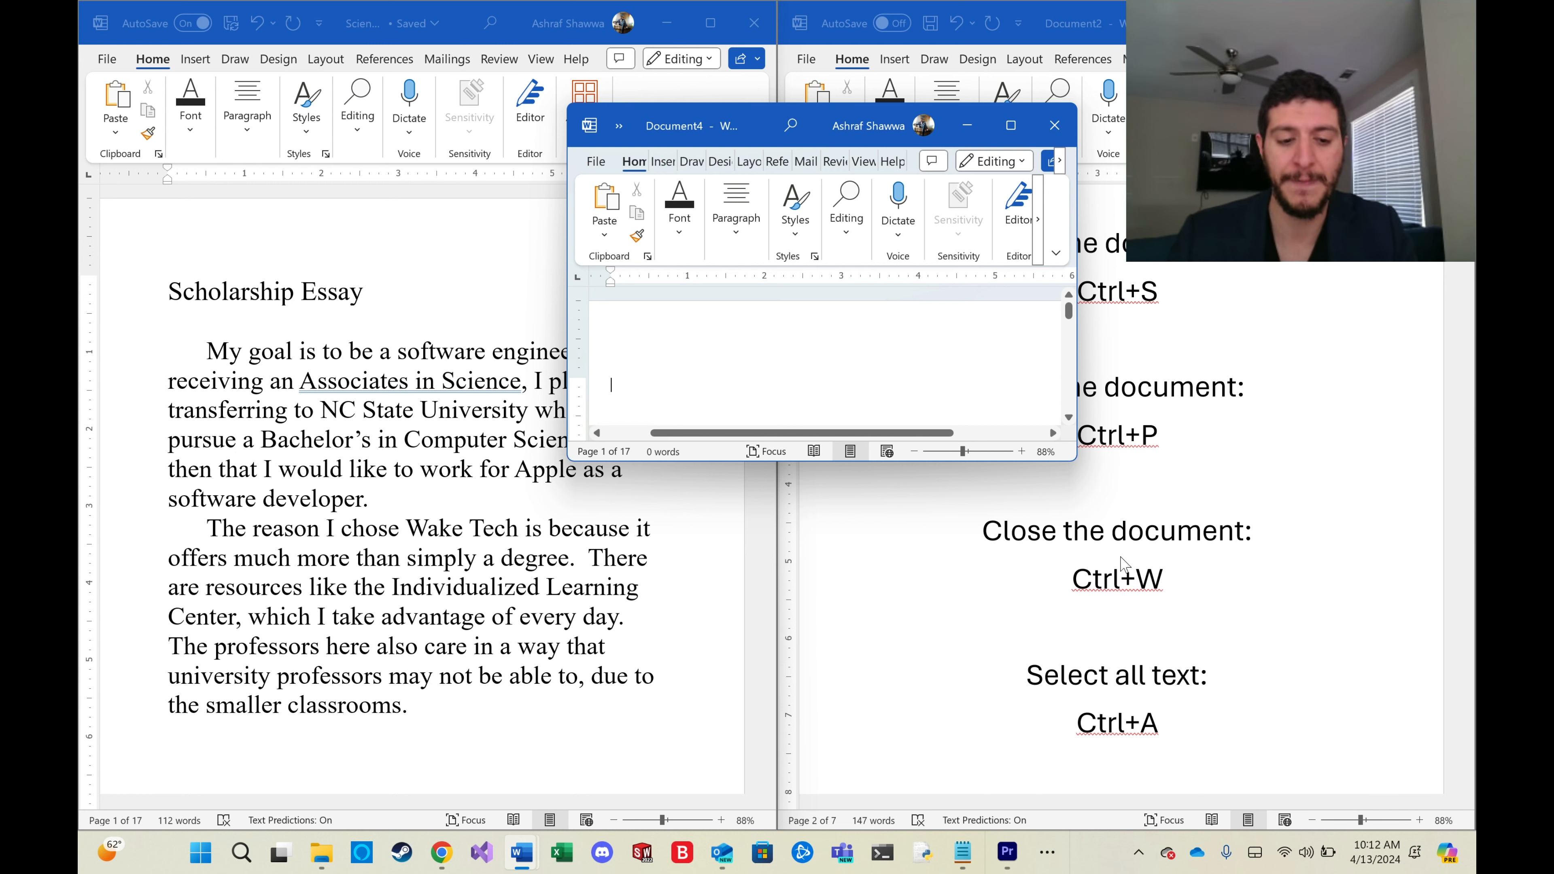
key(ctrl+w)
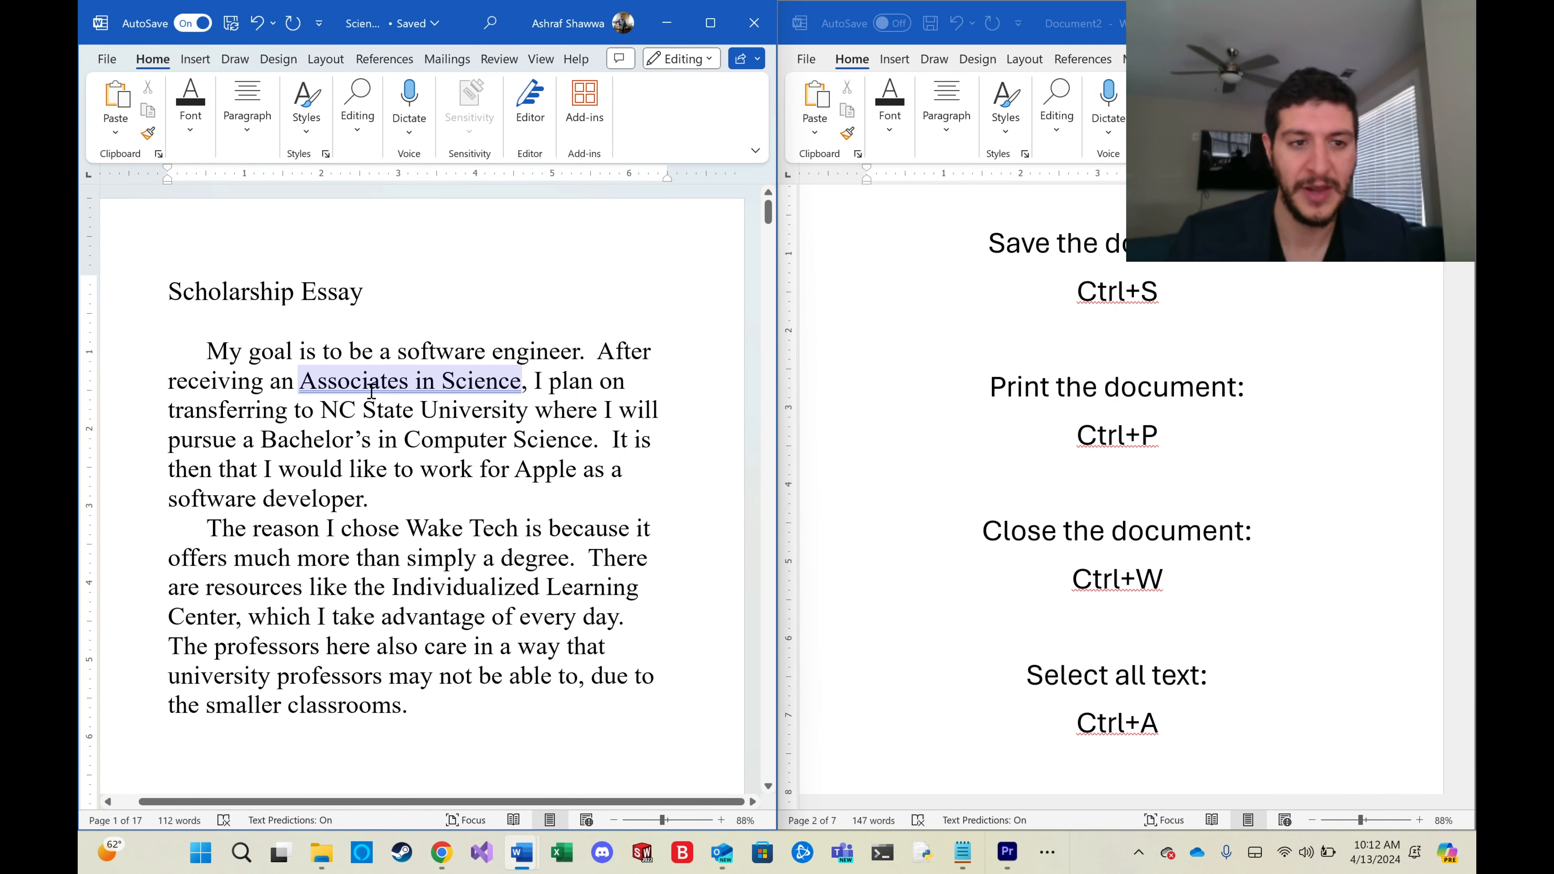
Select all text in the scholarship essay.
click(183, 295)
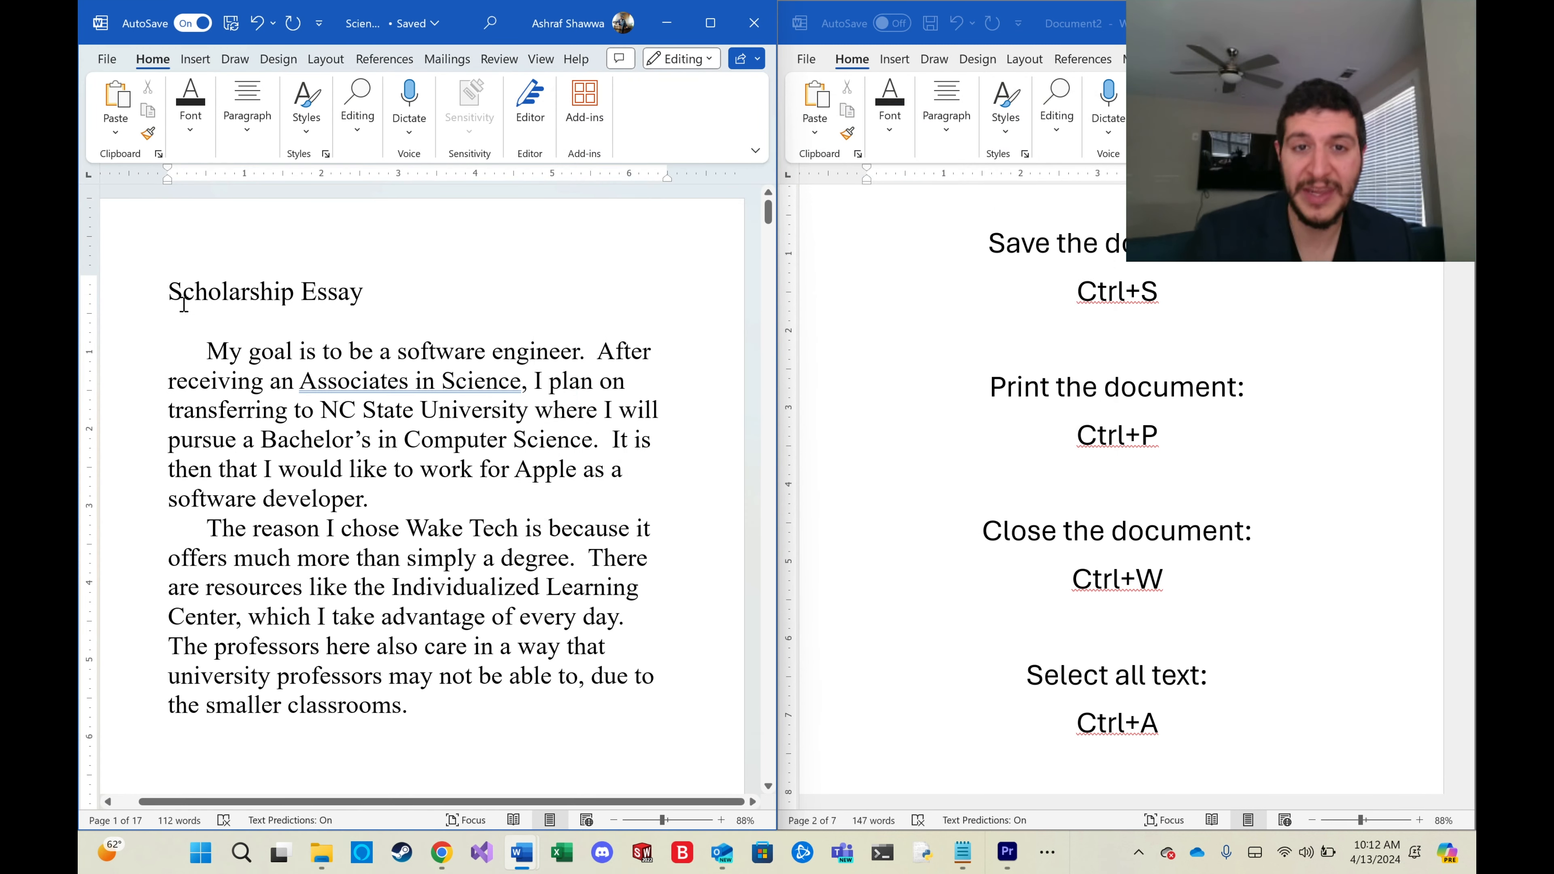
click(166, 293)
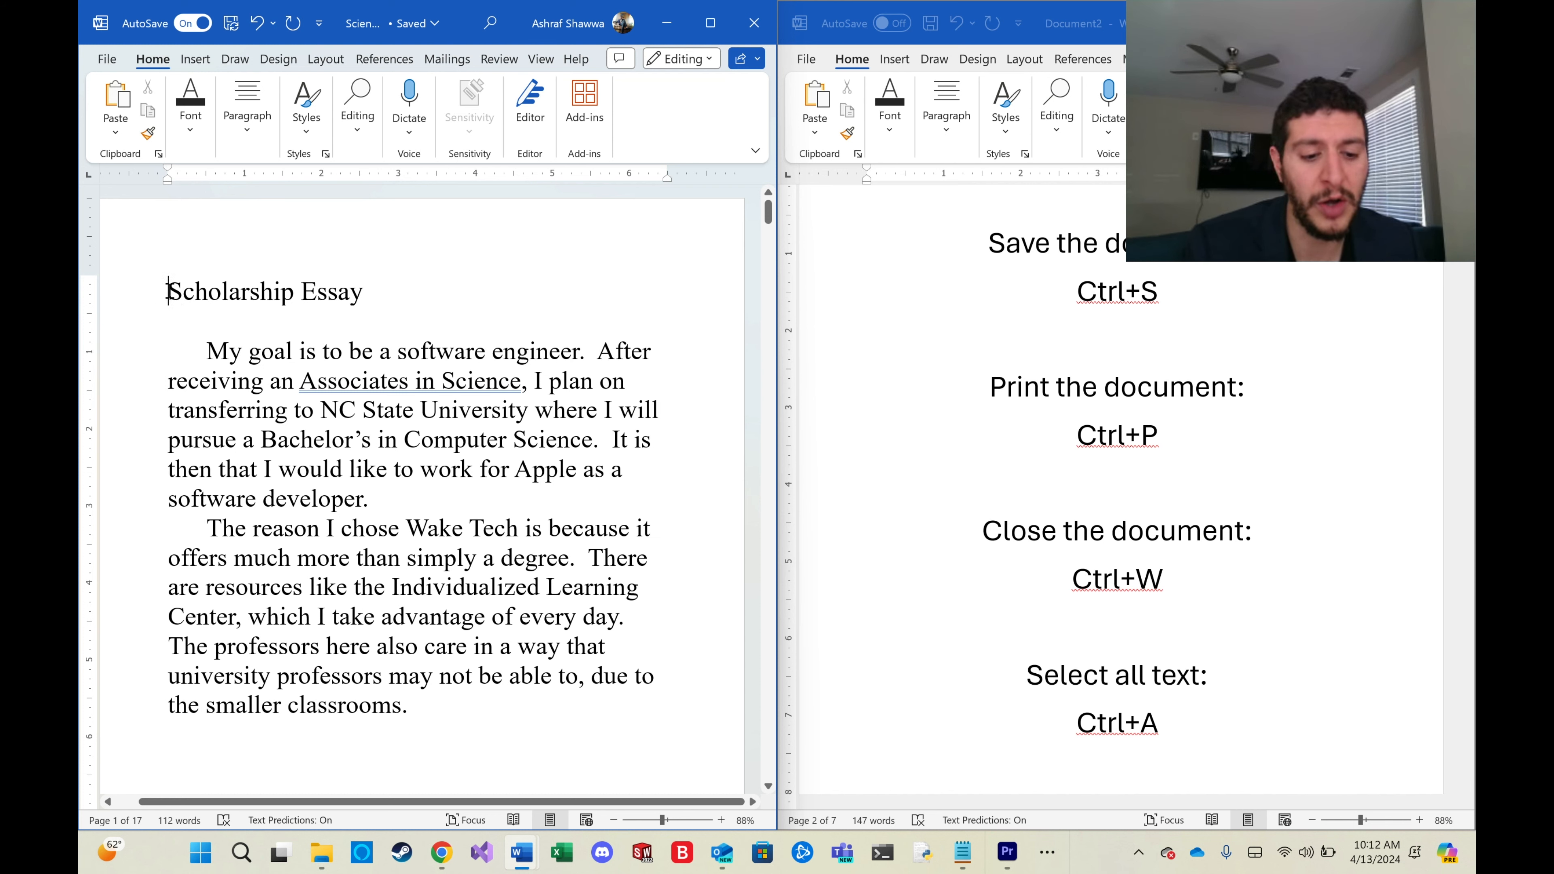
key(ctrl+a)
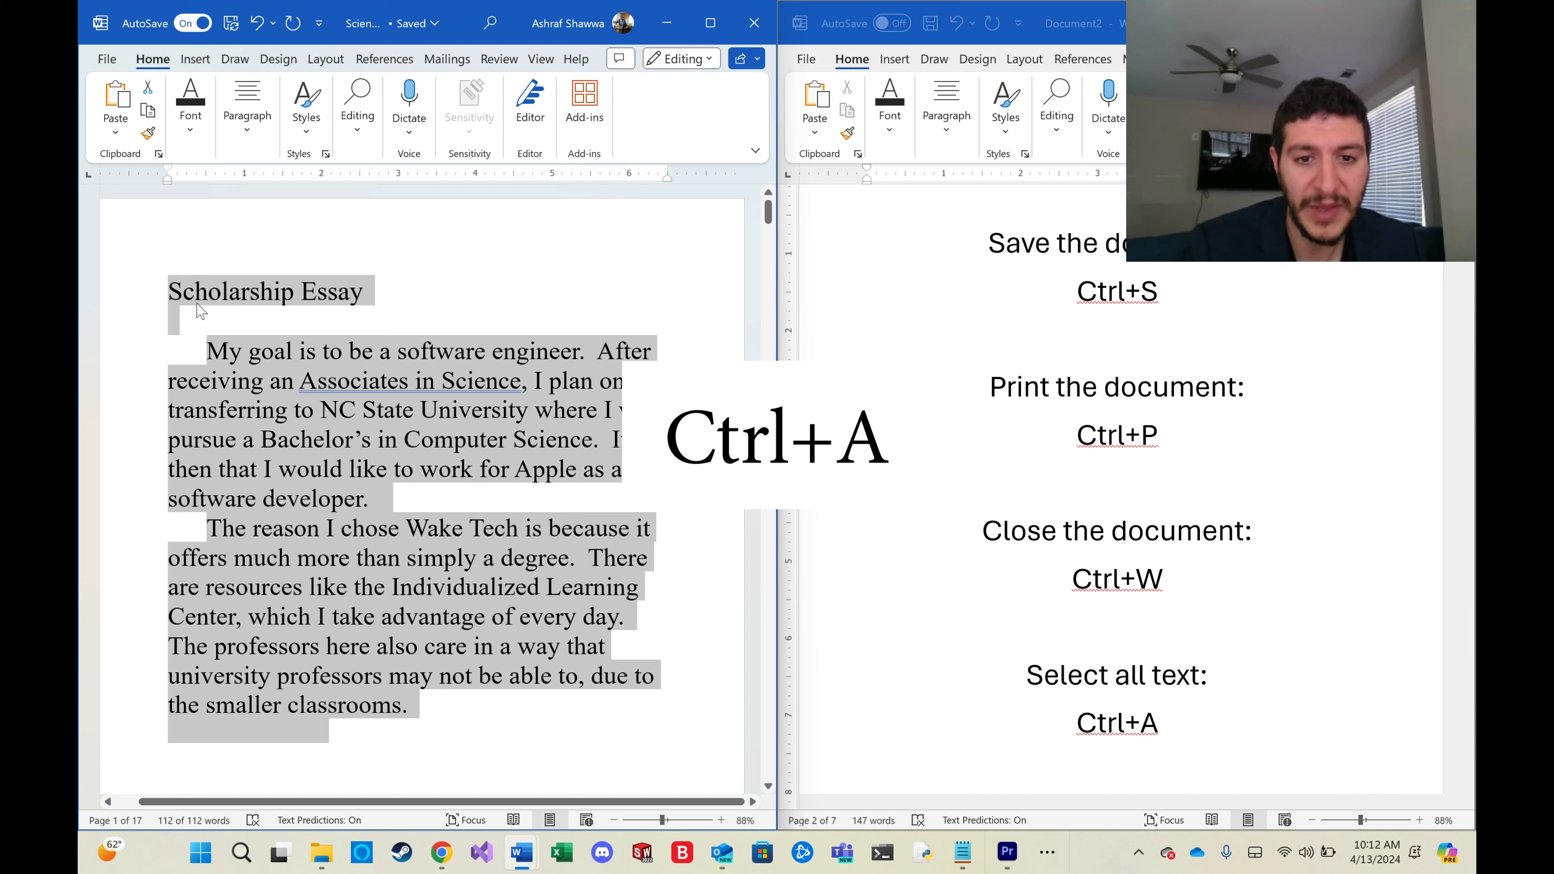
scroll(974, 482, down, 5)
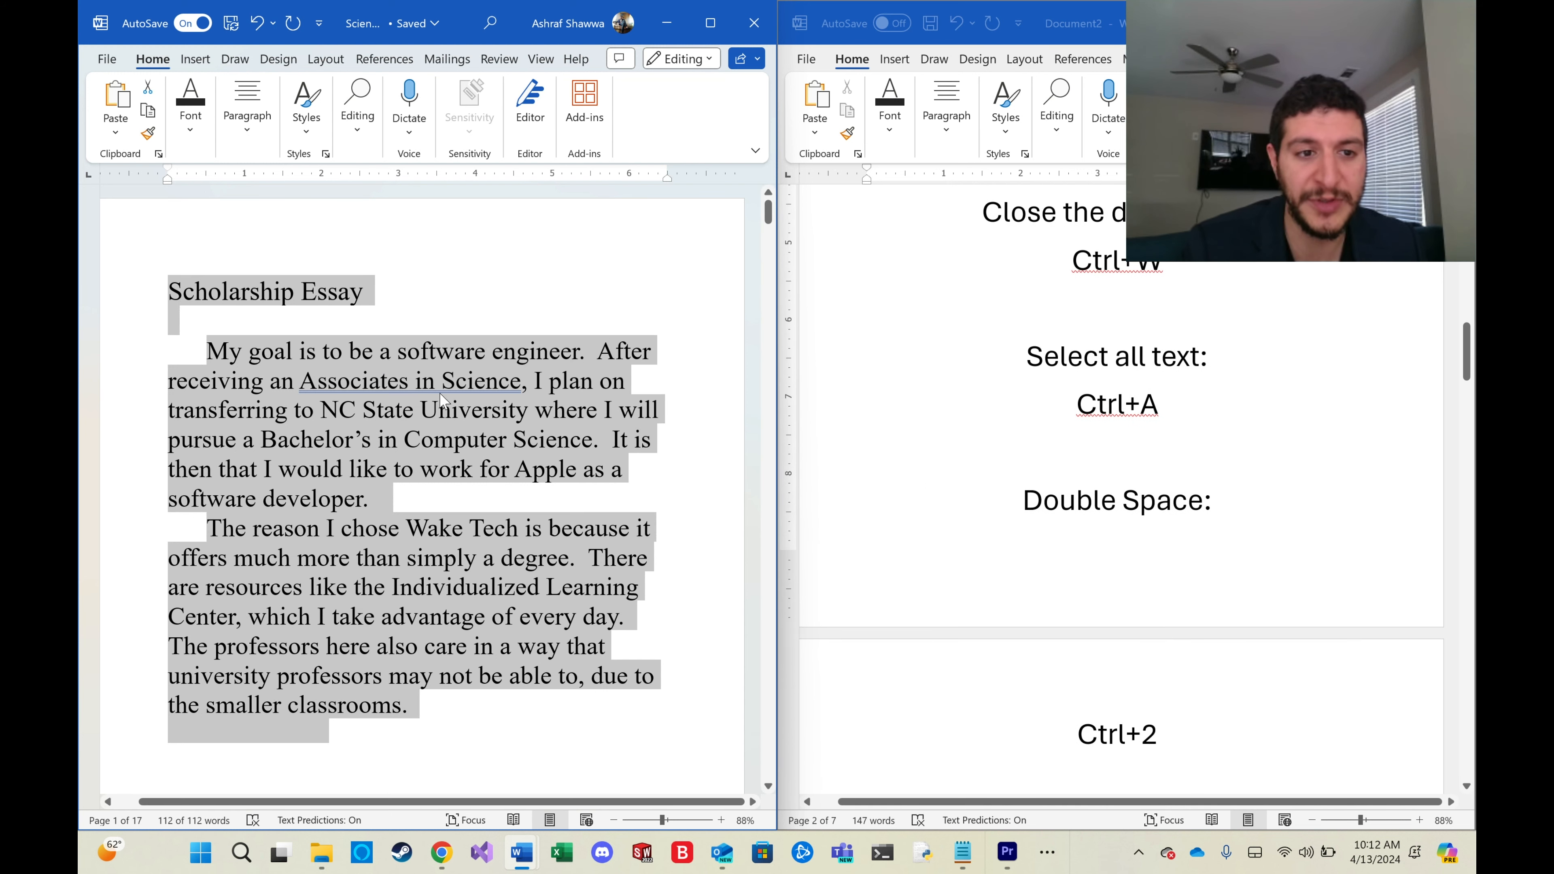
Select the whole essay text and apply double line spacing.
click(164, 292)
drag(164, 293, 506, 712)
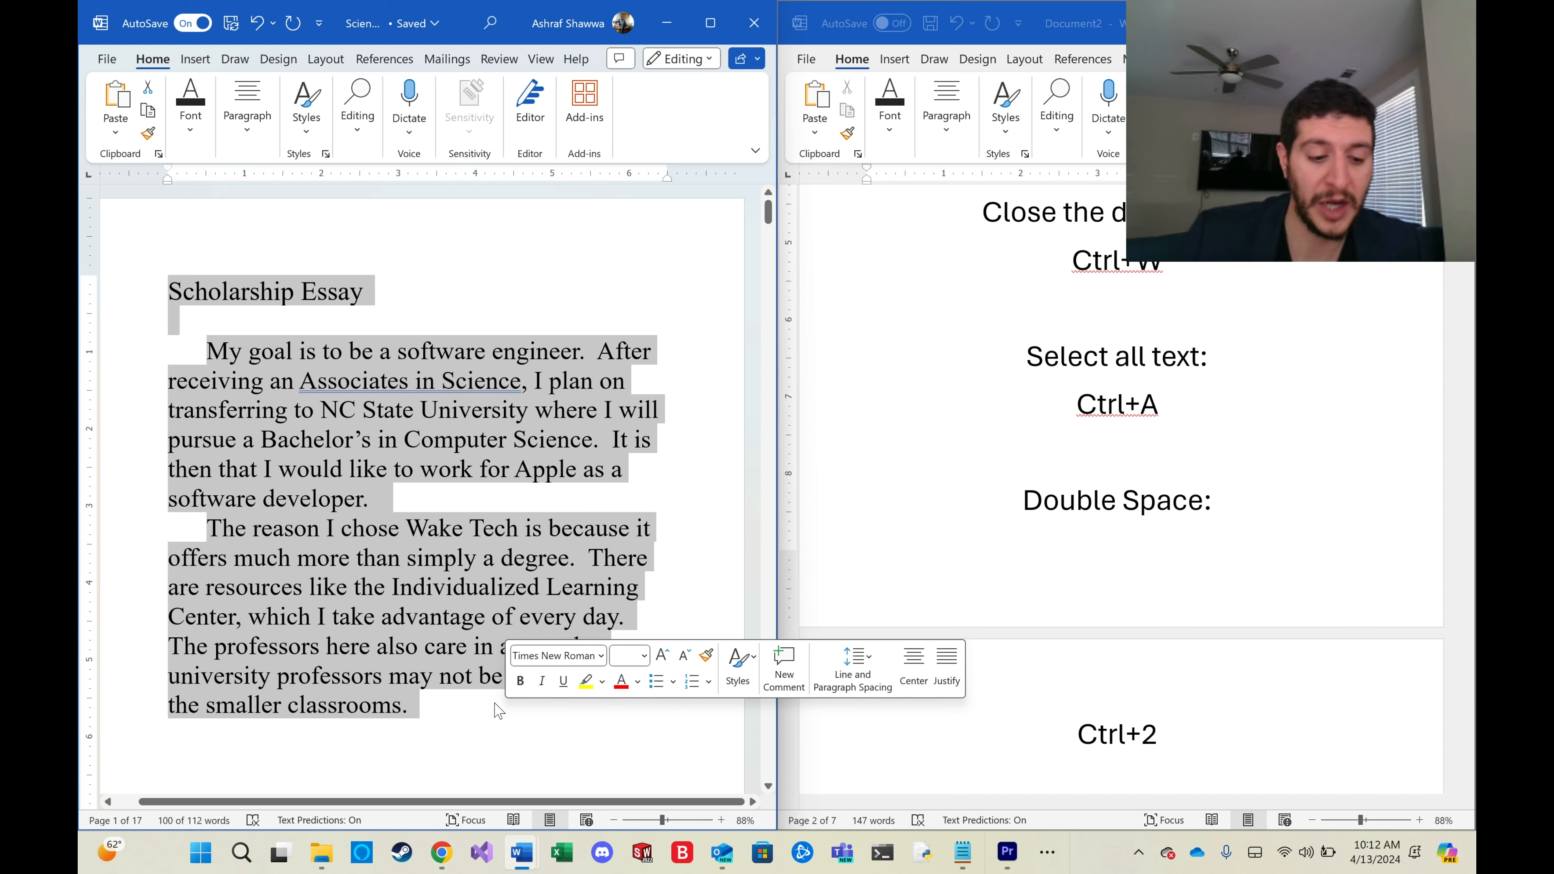
key(ctrl+2)
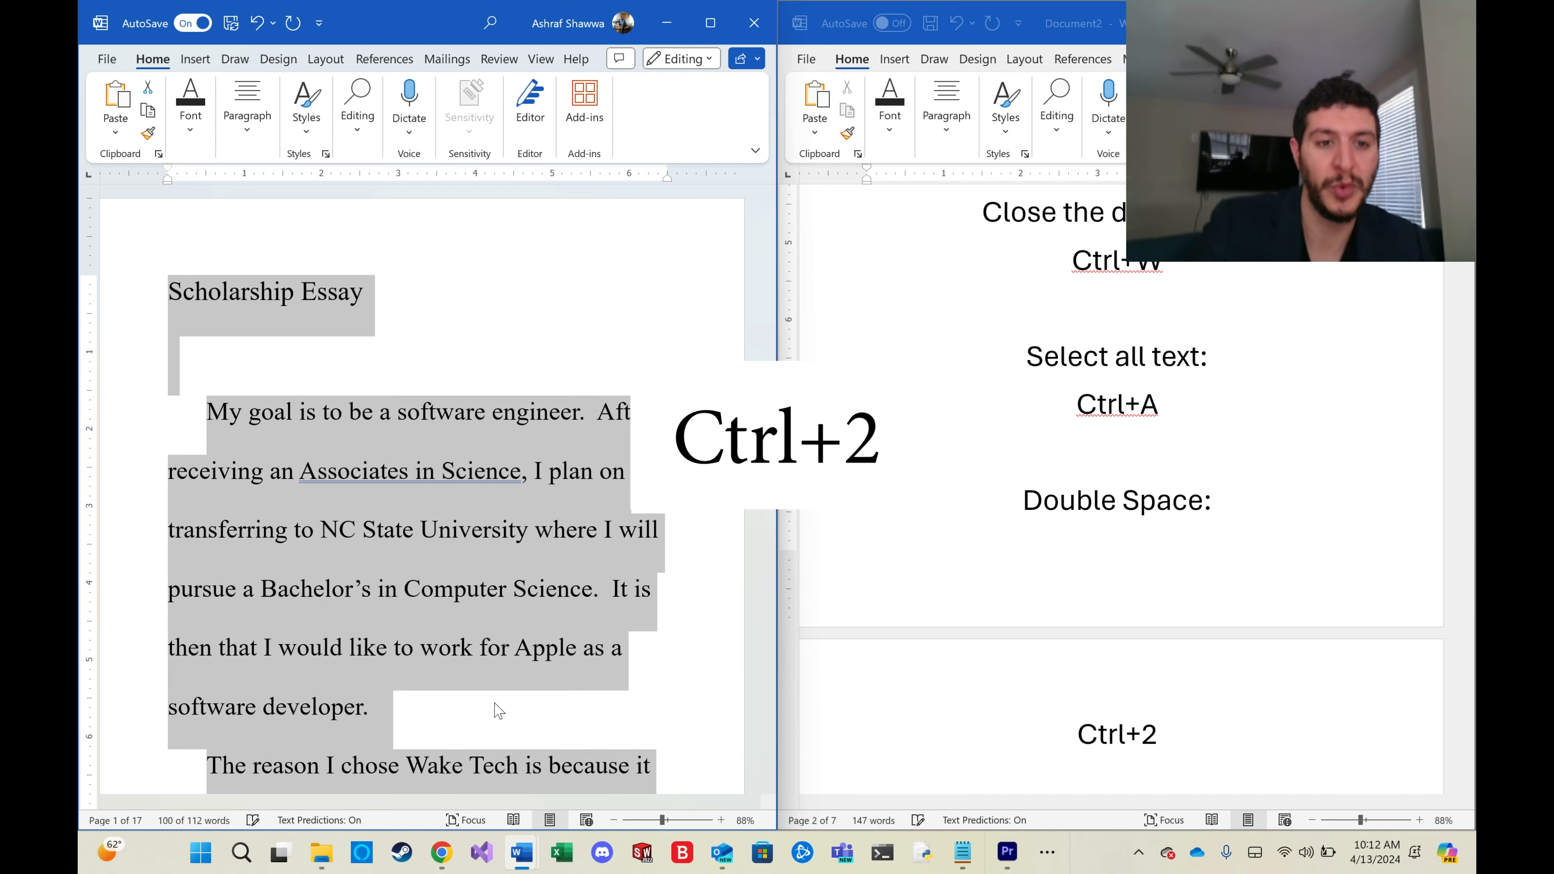
scroll(408, 541, down, 8)
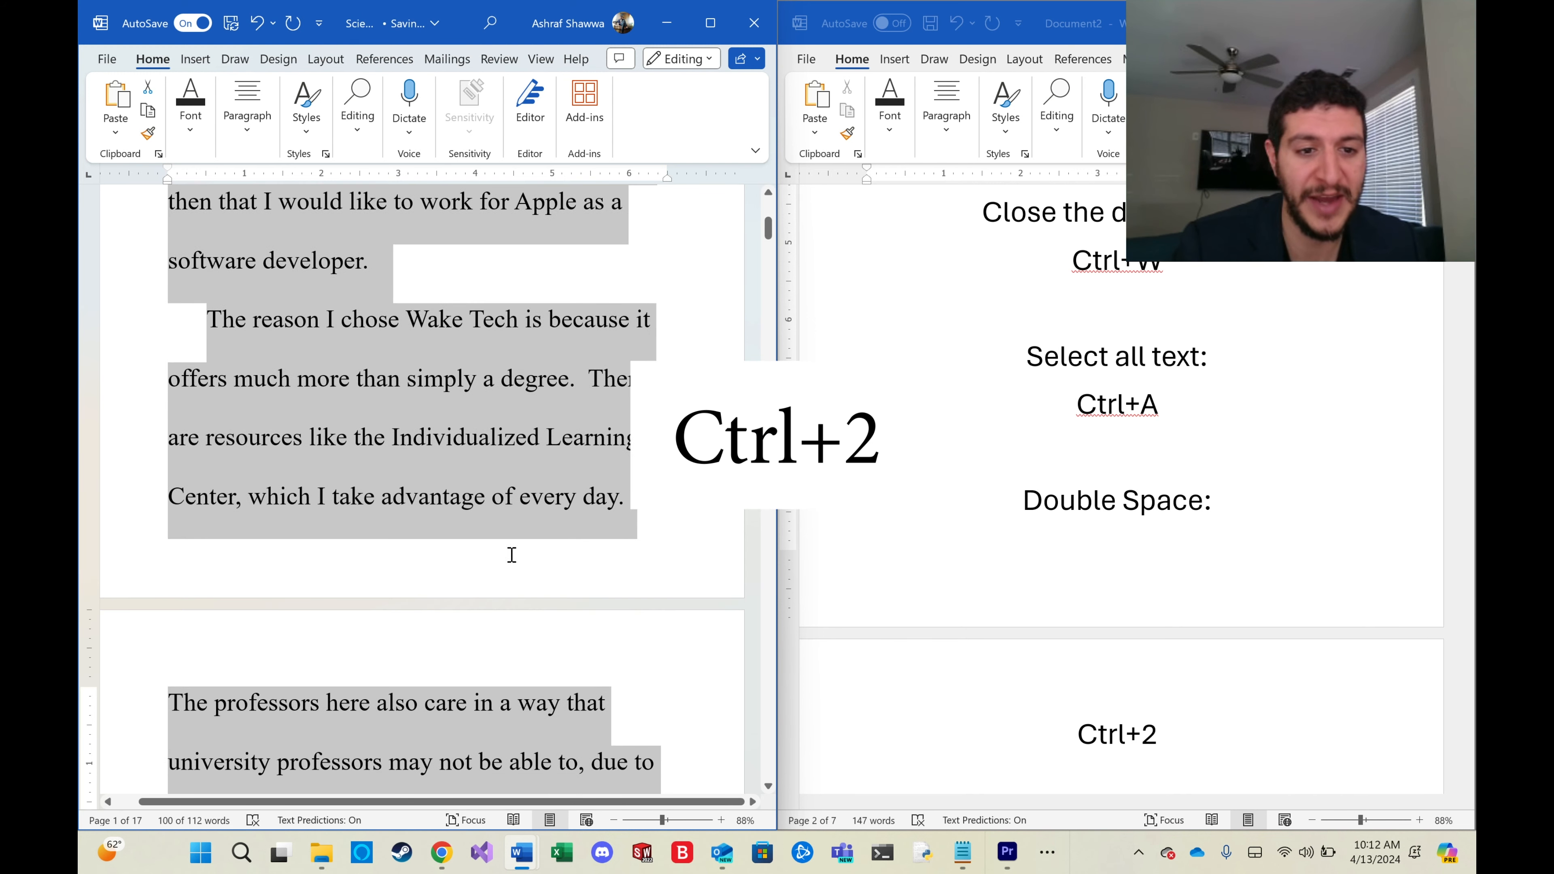
scroll(571, 605, up, 8)
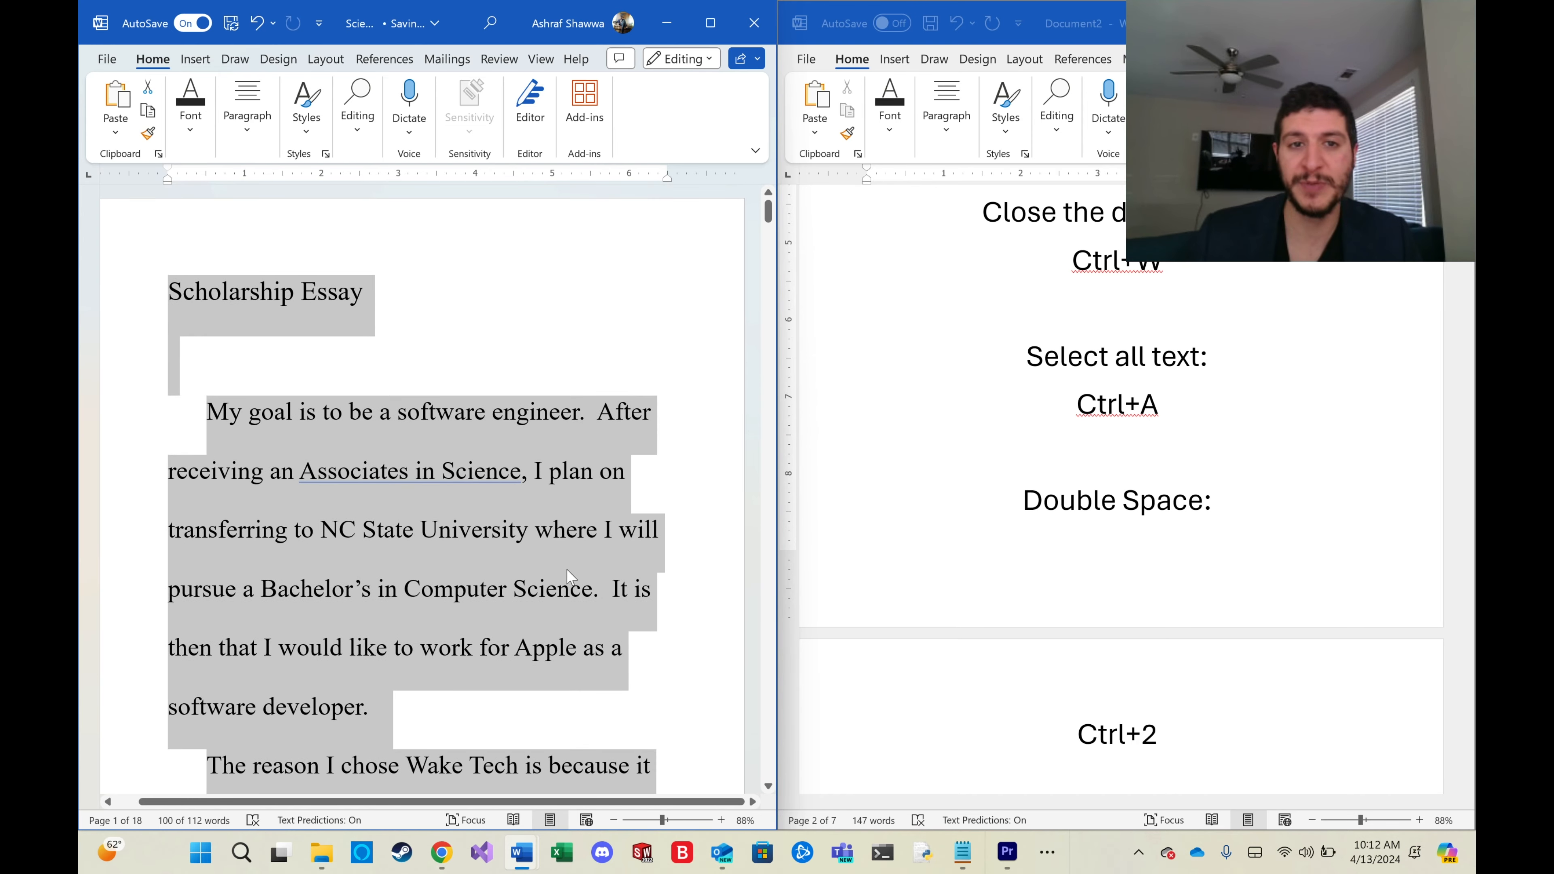
Switch the essay to single spacing, toggle double spacing once more, and return to single spacing.
key(ctrl+1)
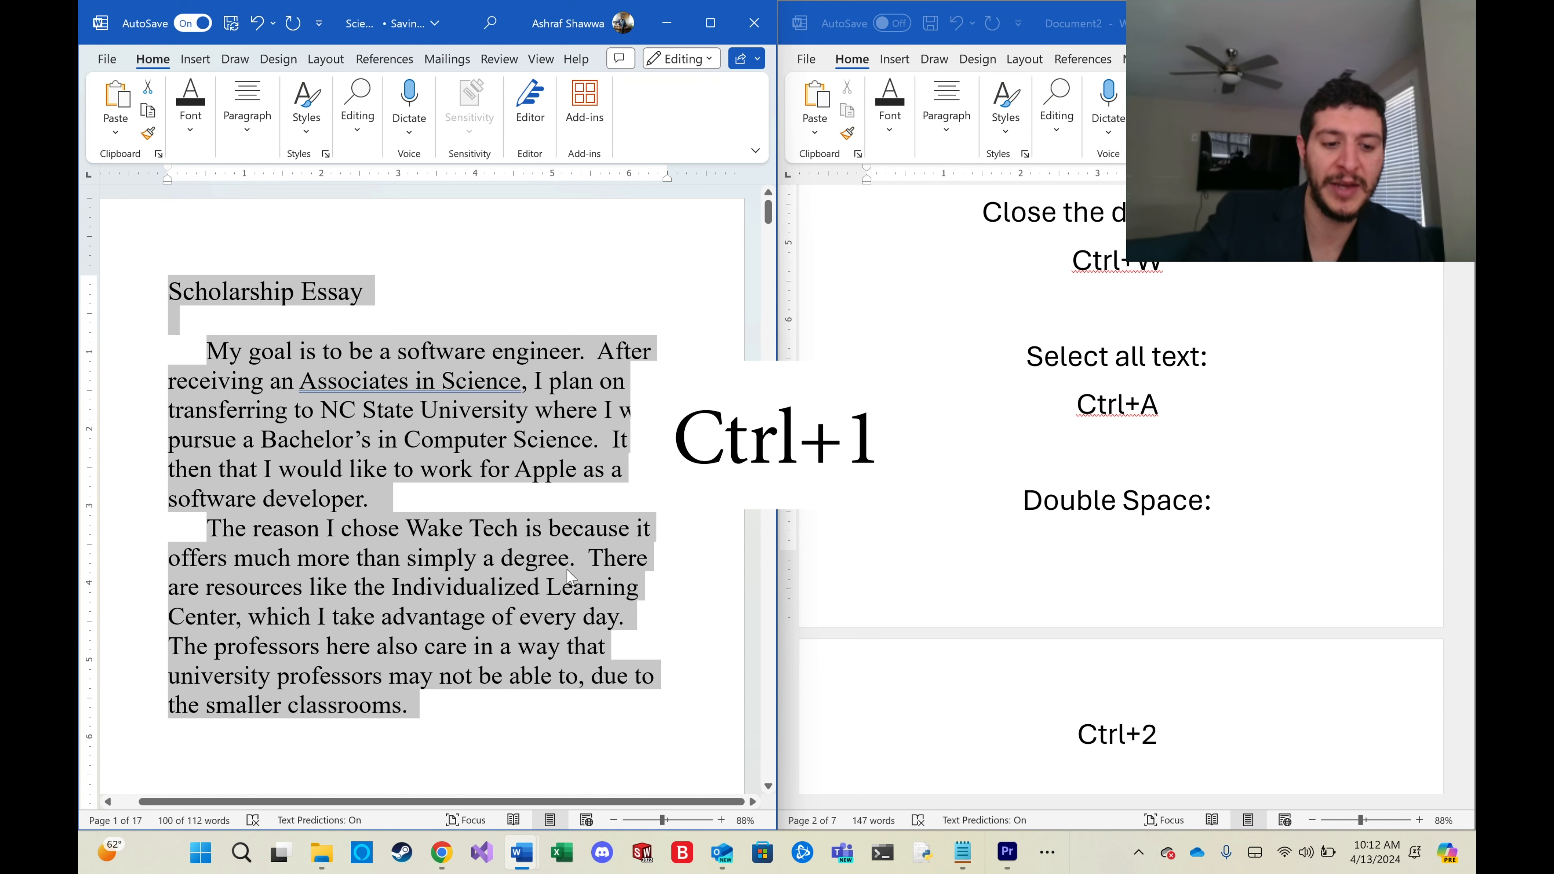
key(ctrl+2)
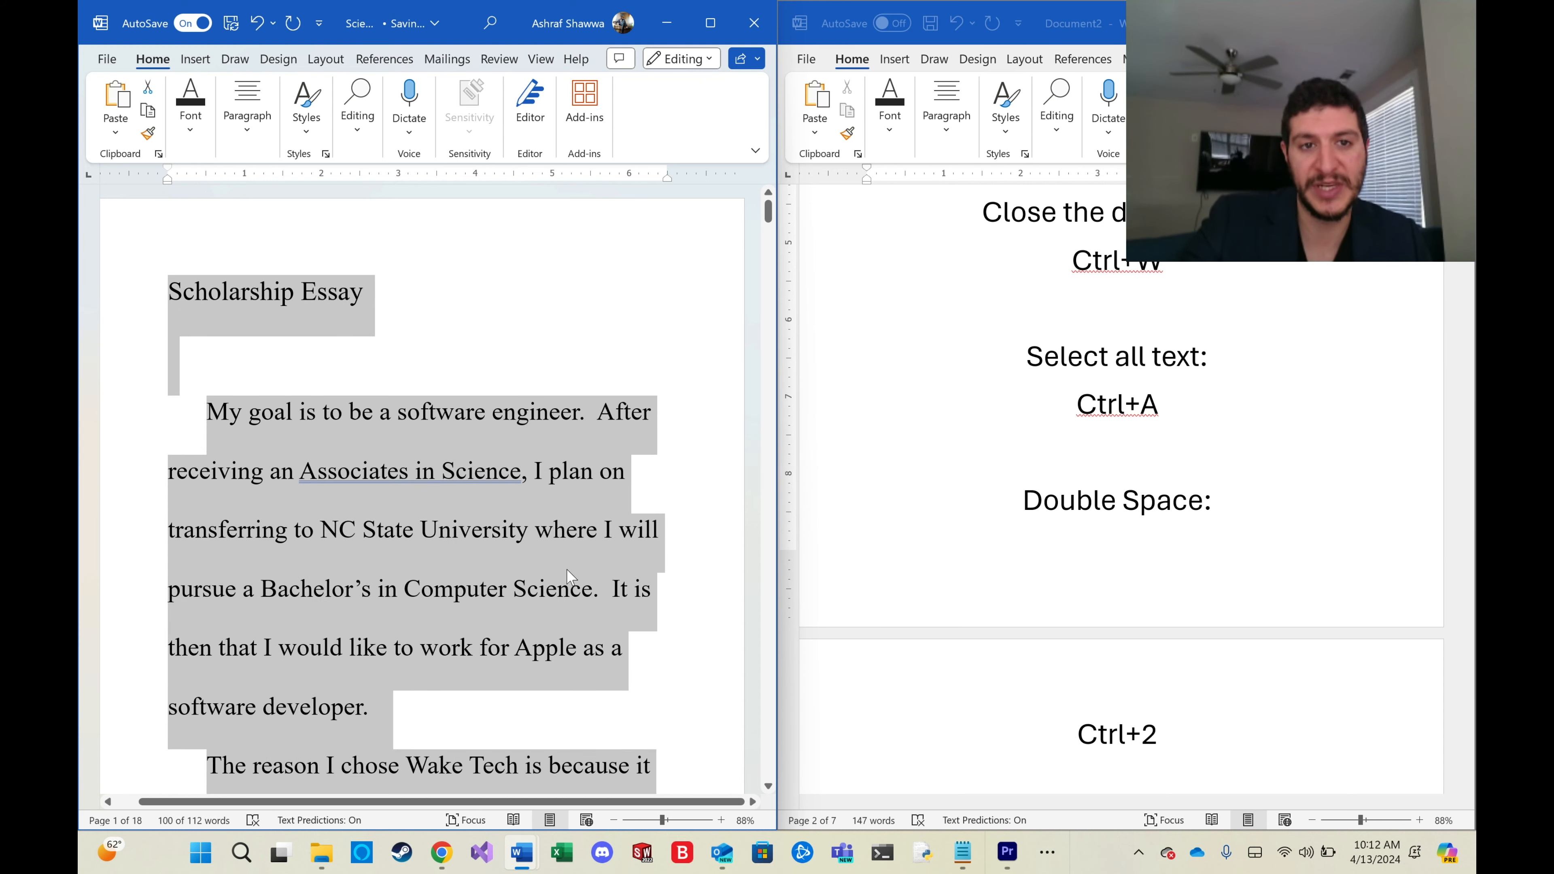
key(ctrl+1)
scroll(1138, 602, down, 4)
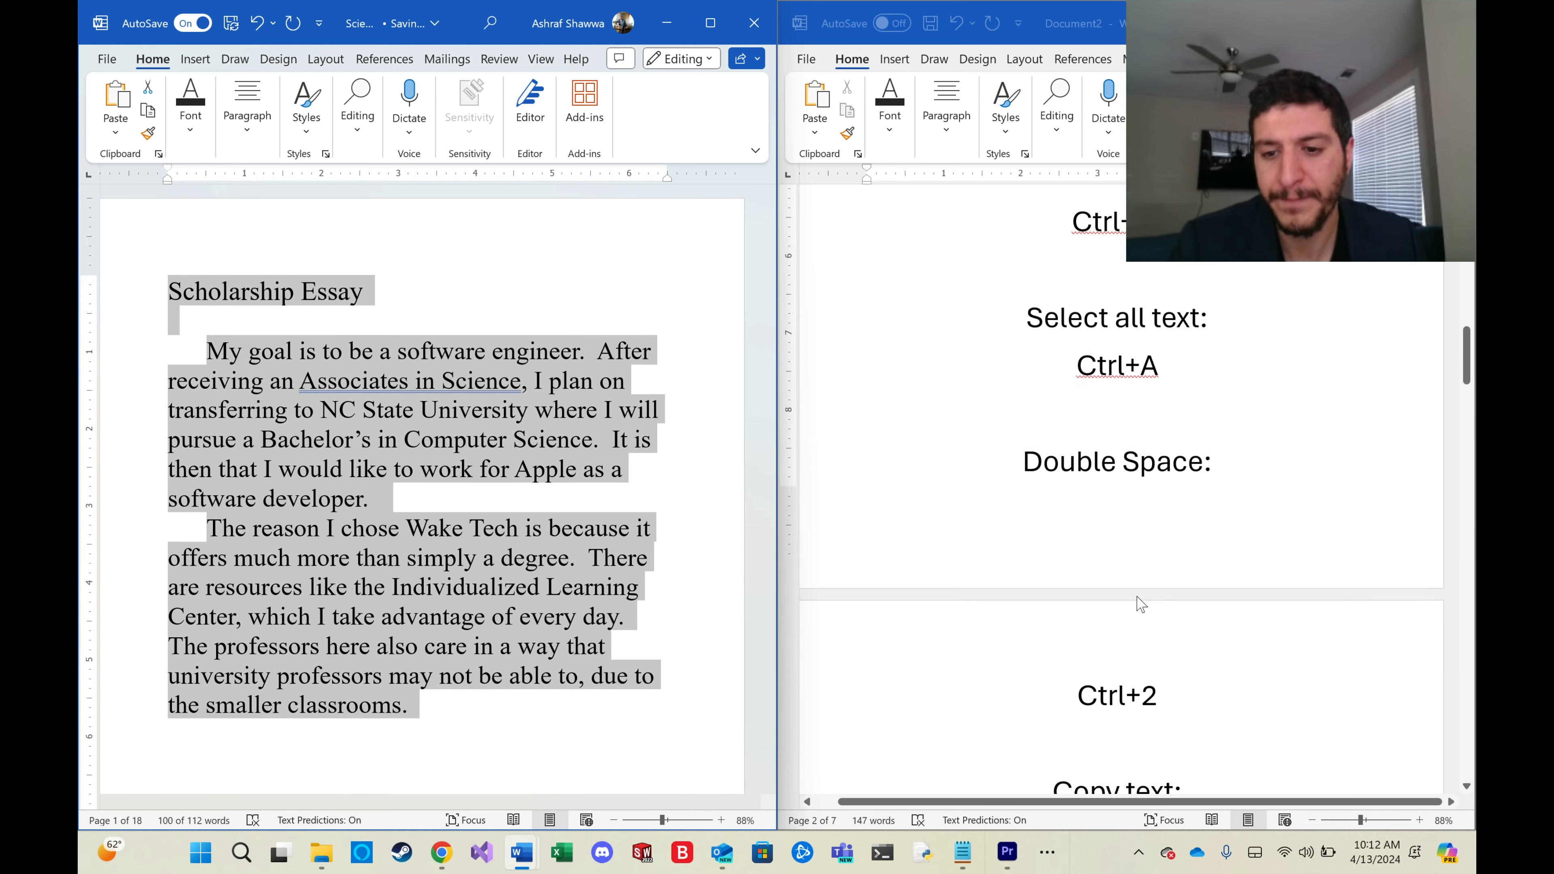
Copy the opening sentence 'My goal is to be a software engineer', paste it on a new line below the essay, and delete it again.
click(202, 346)
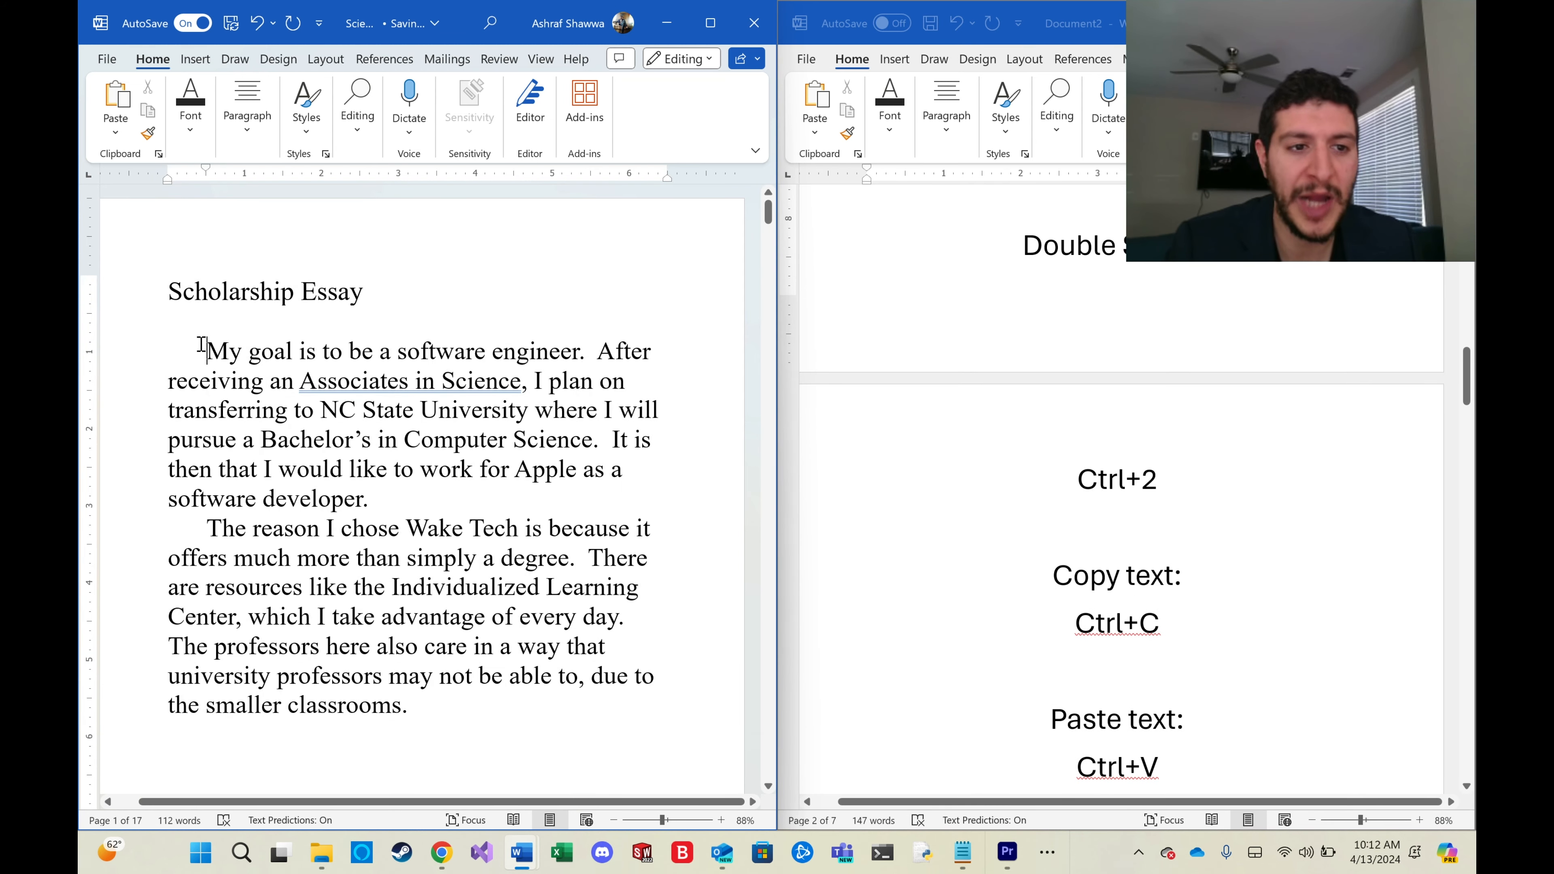
drag(205, 349, 581, 361)
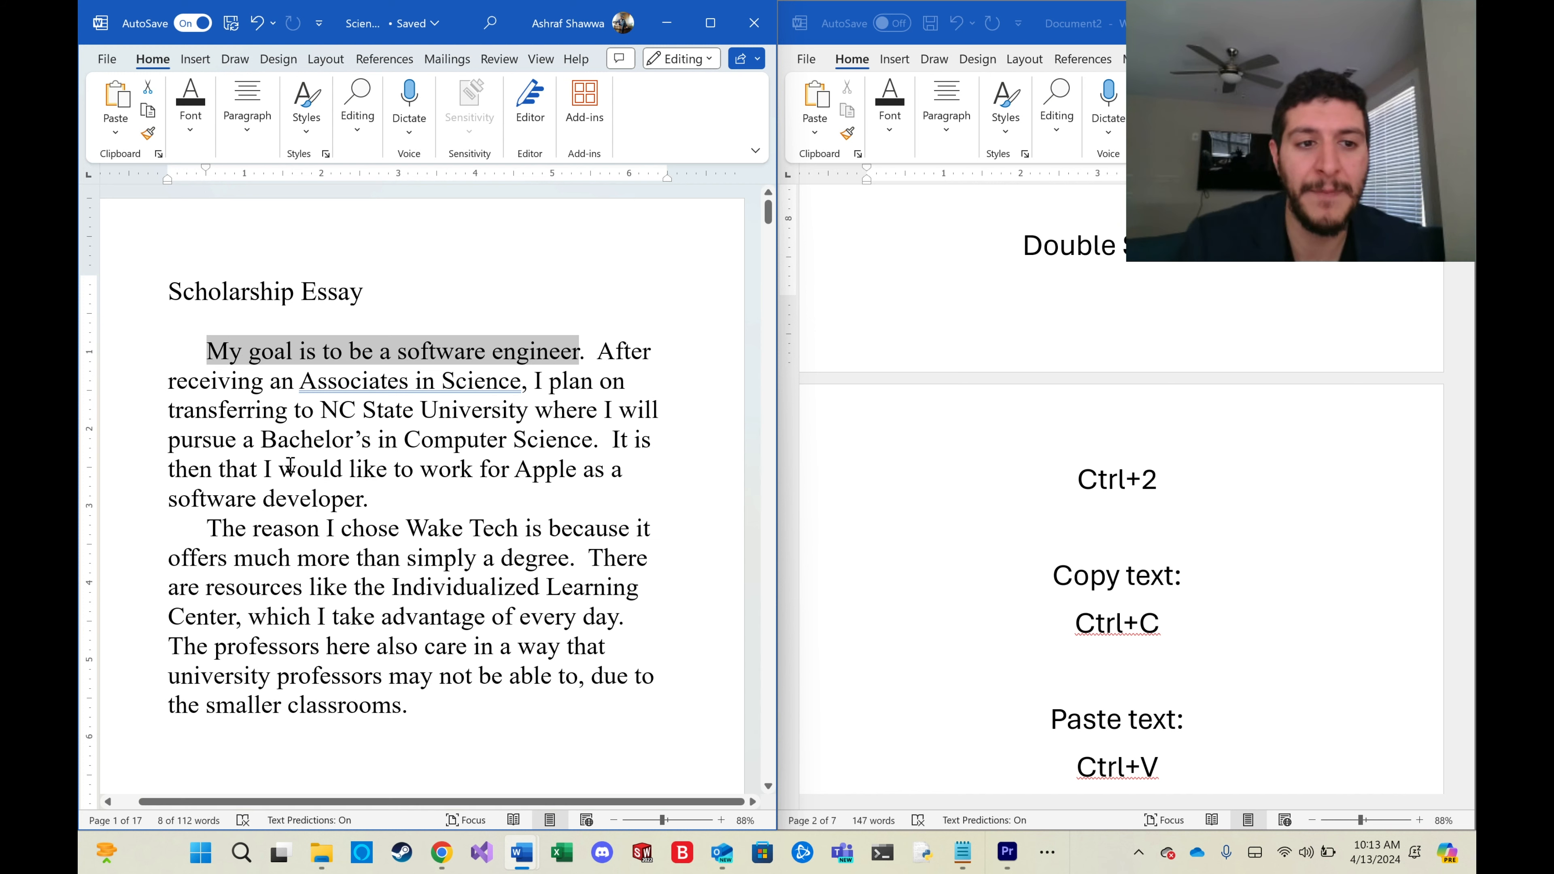
drag(204, 351, 584, 372)
key(ctrl+c)
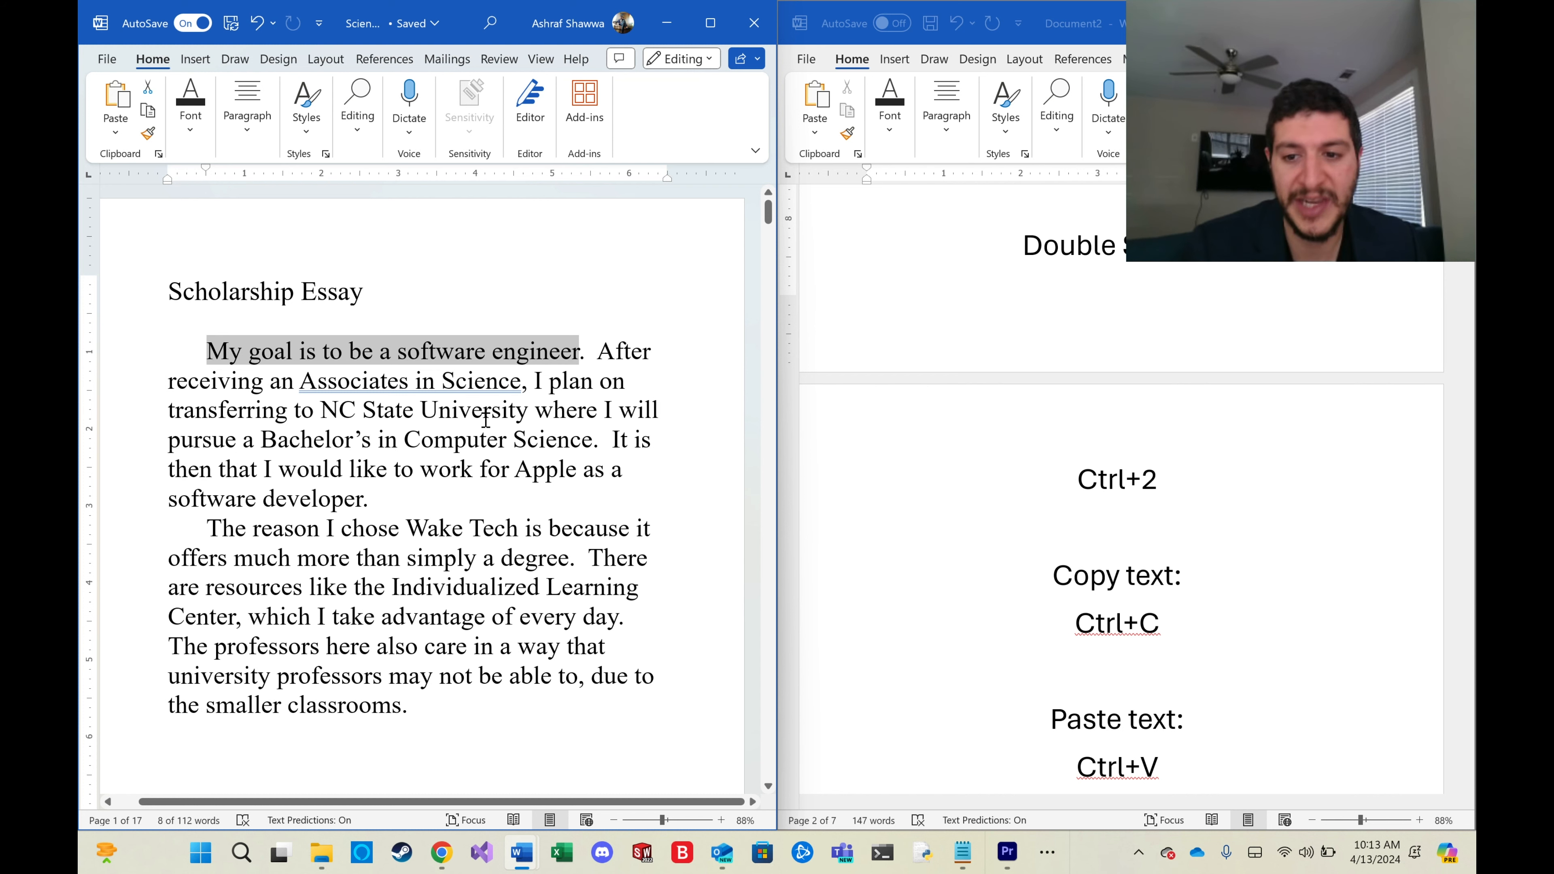
scroll(476, 485, down, 1)
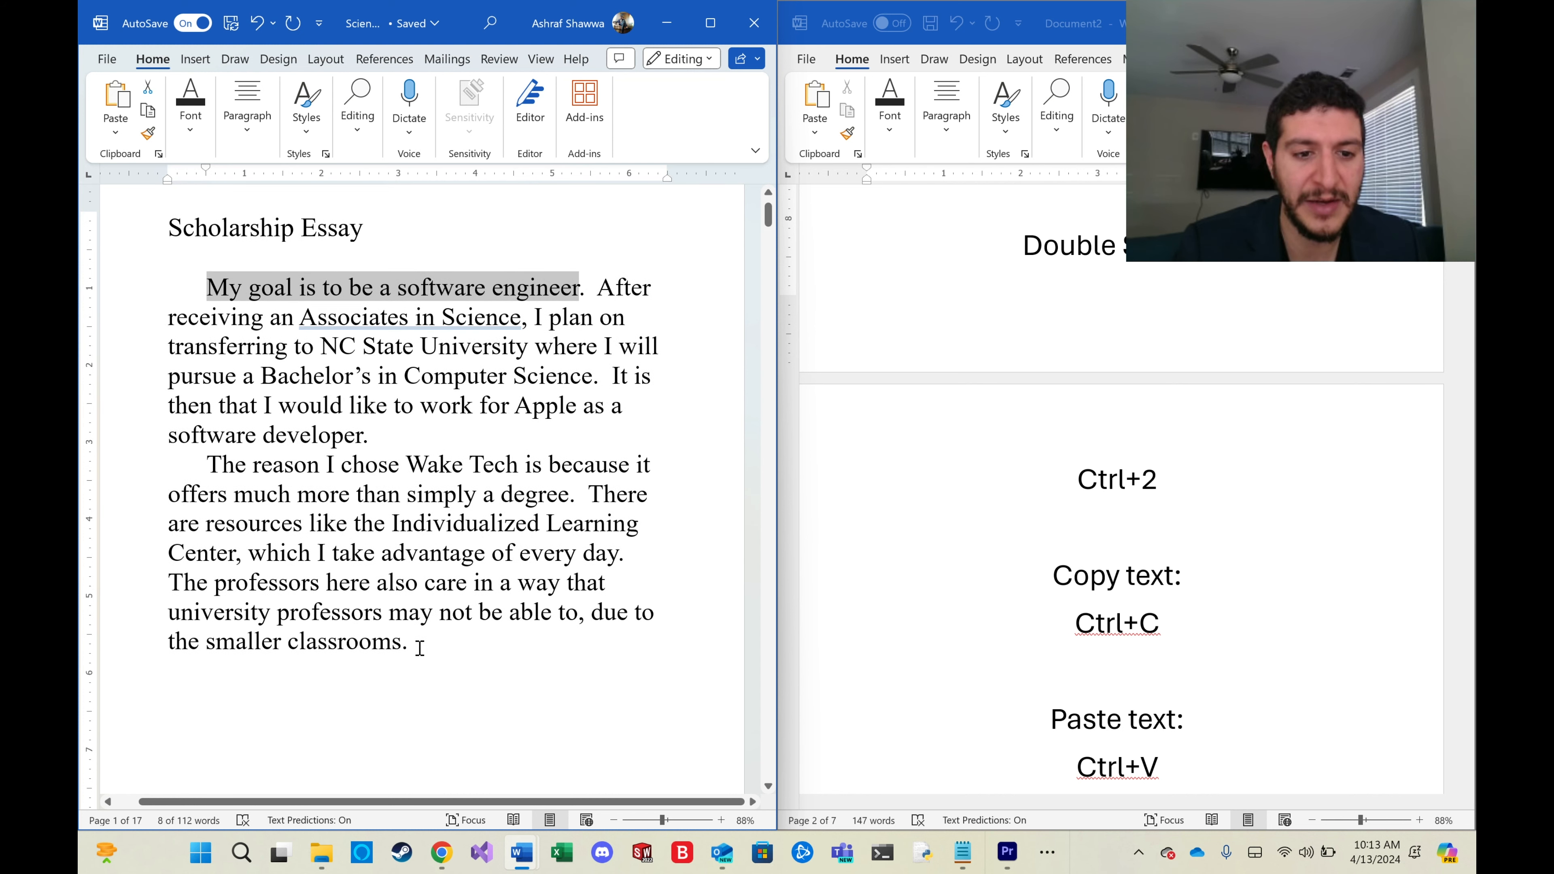
click(413, 663)
key(Return)
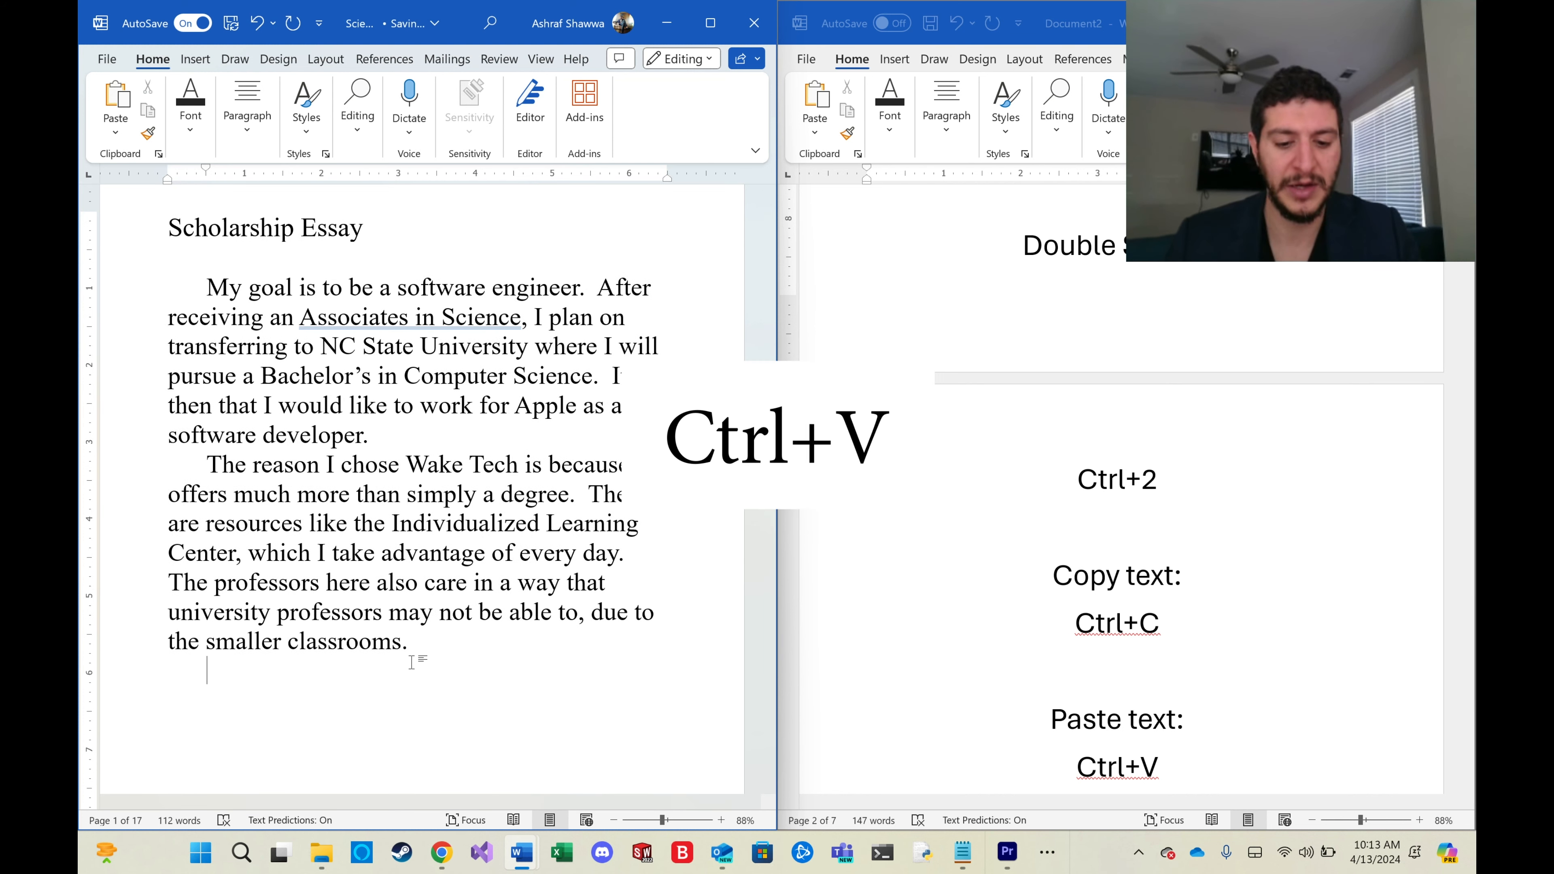
key(ctrl+v)
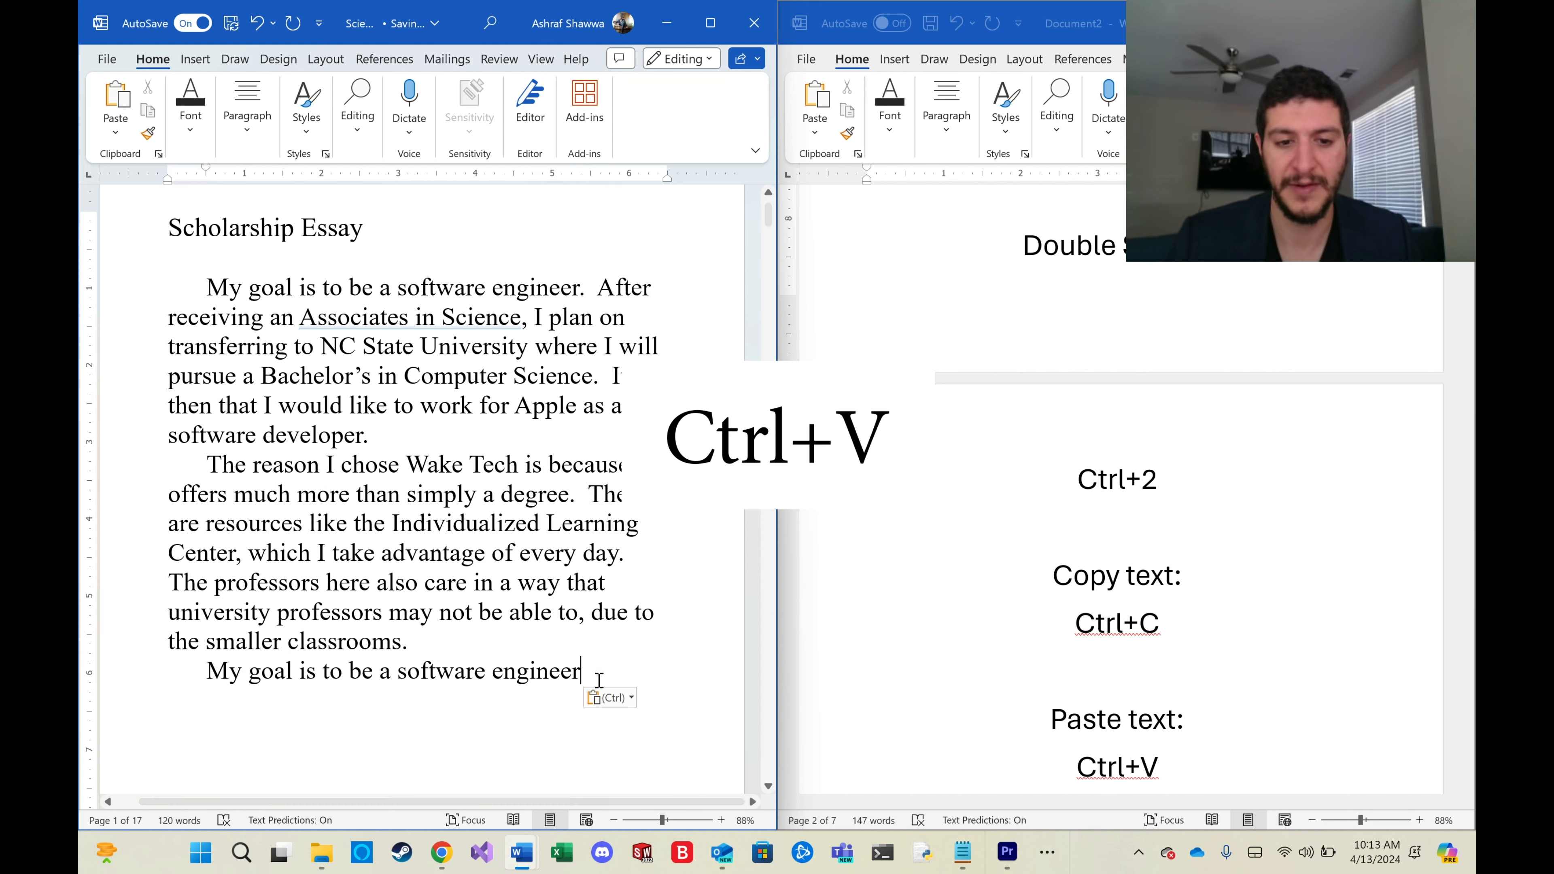
drag(383, 687, 206, 670)
key(BackSpace)
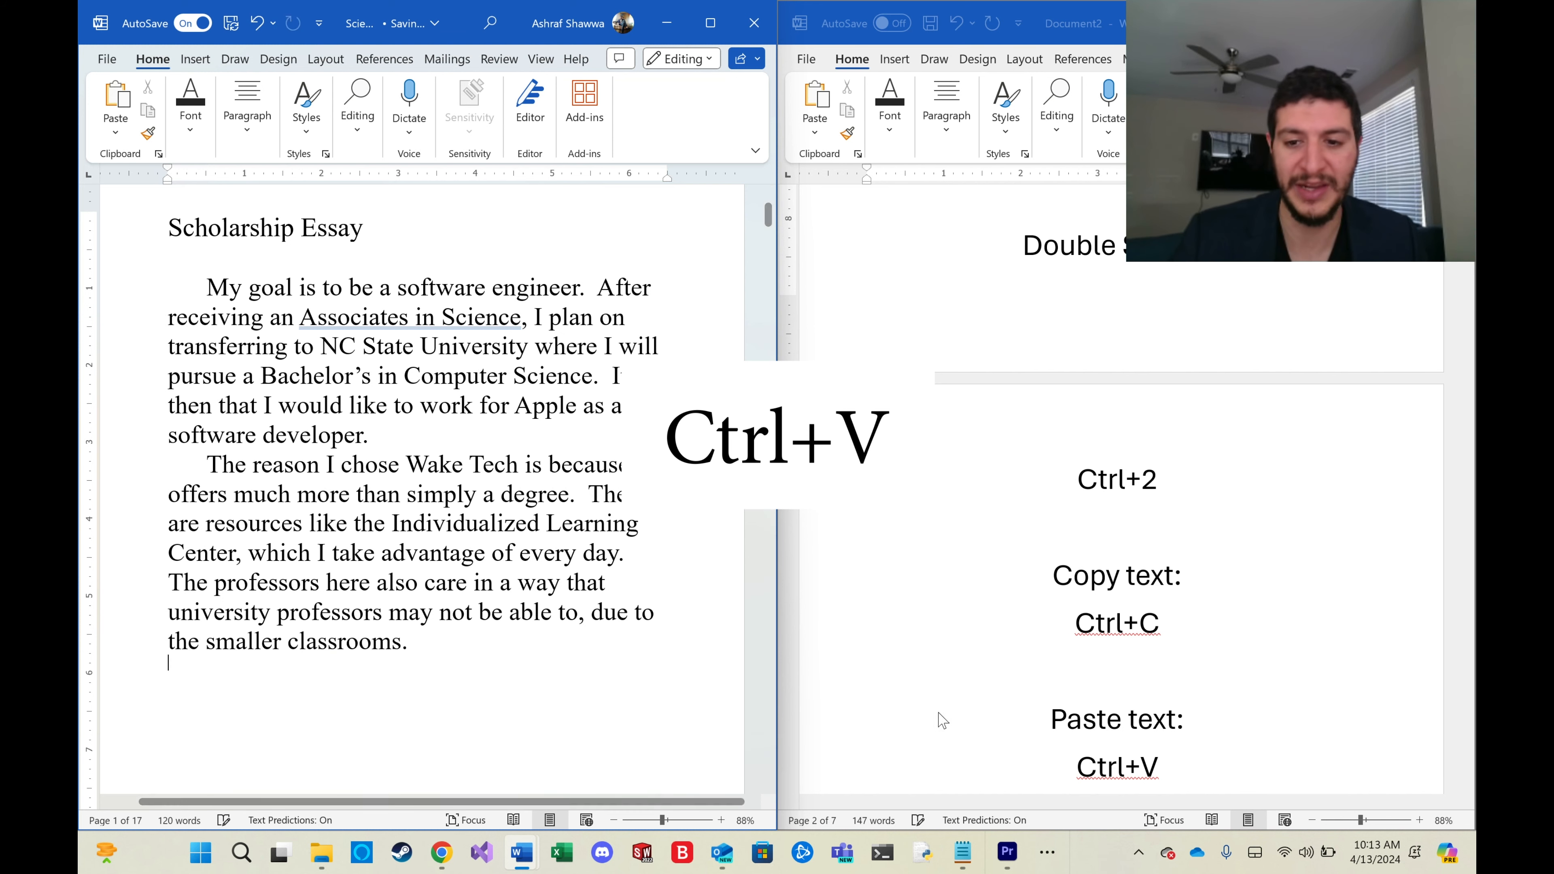
scroll(1057, 686, down, 1)
scroll(1057, 686, down, 2)
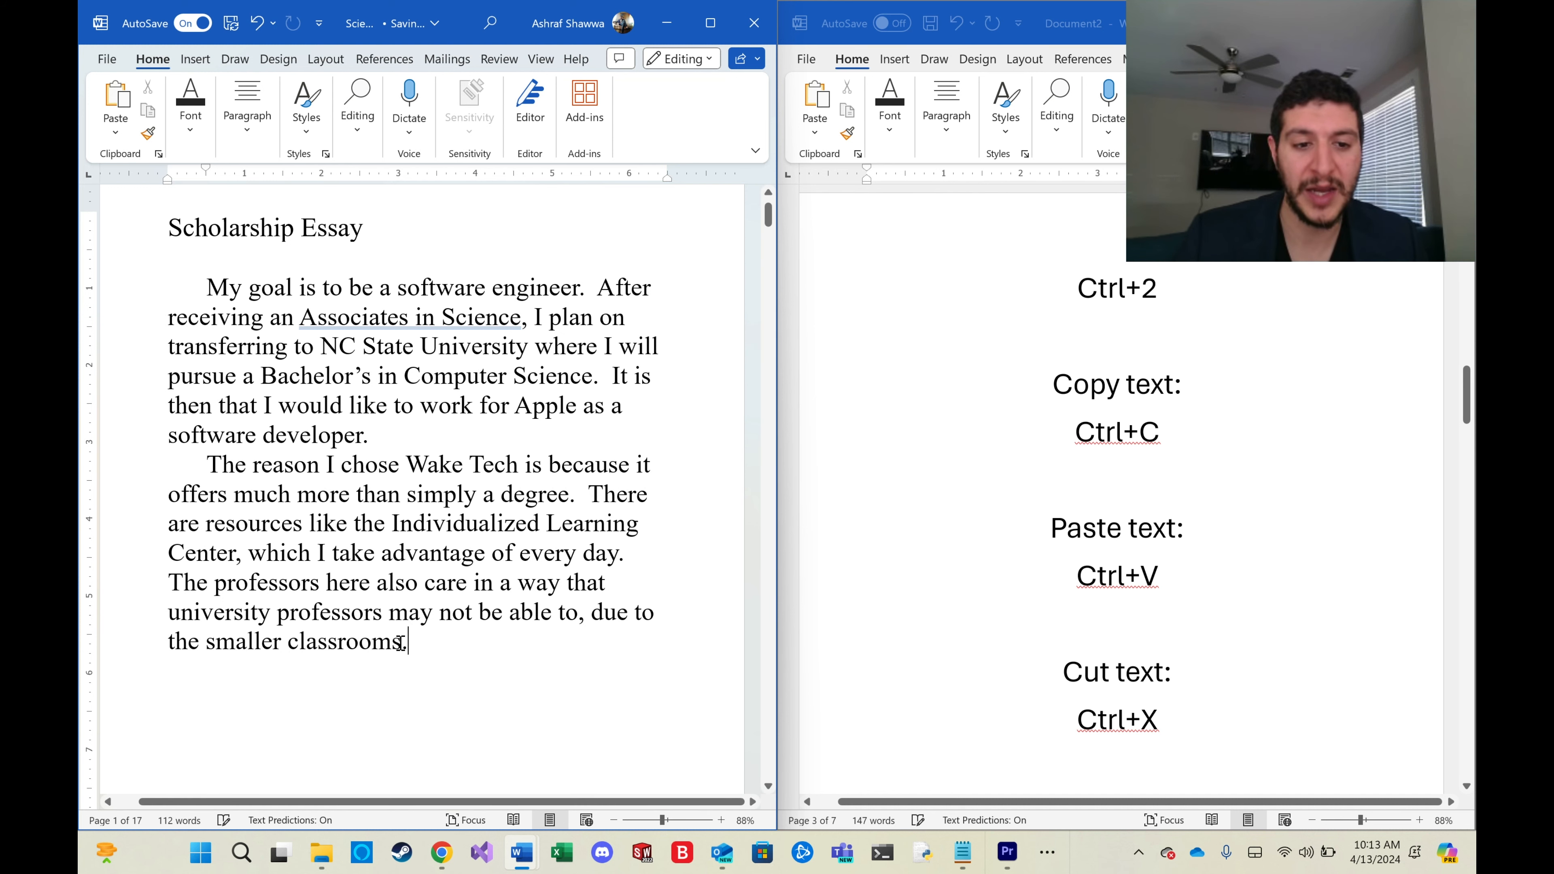
Cut the word 'classrooms' from the last sentence and paste it back in the same place.
drag(401, 642, 292, 645)
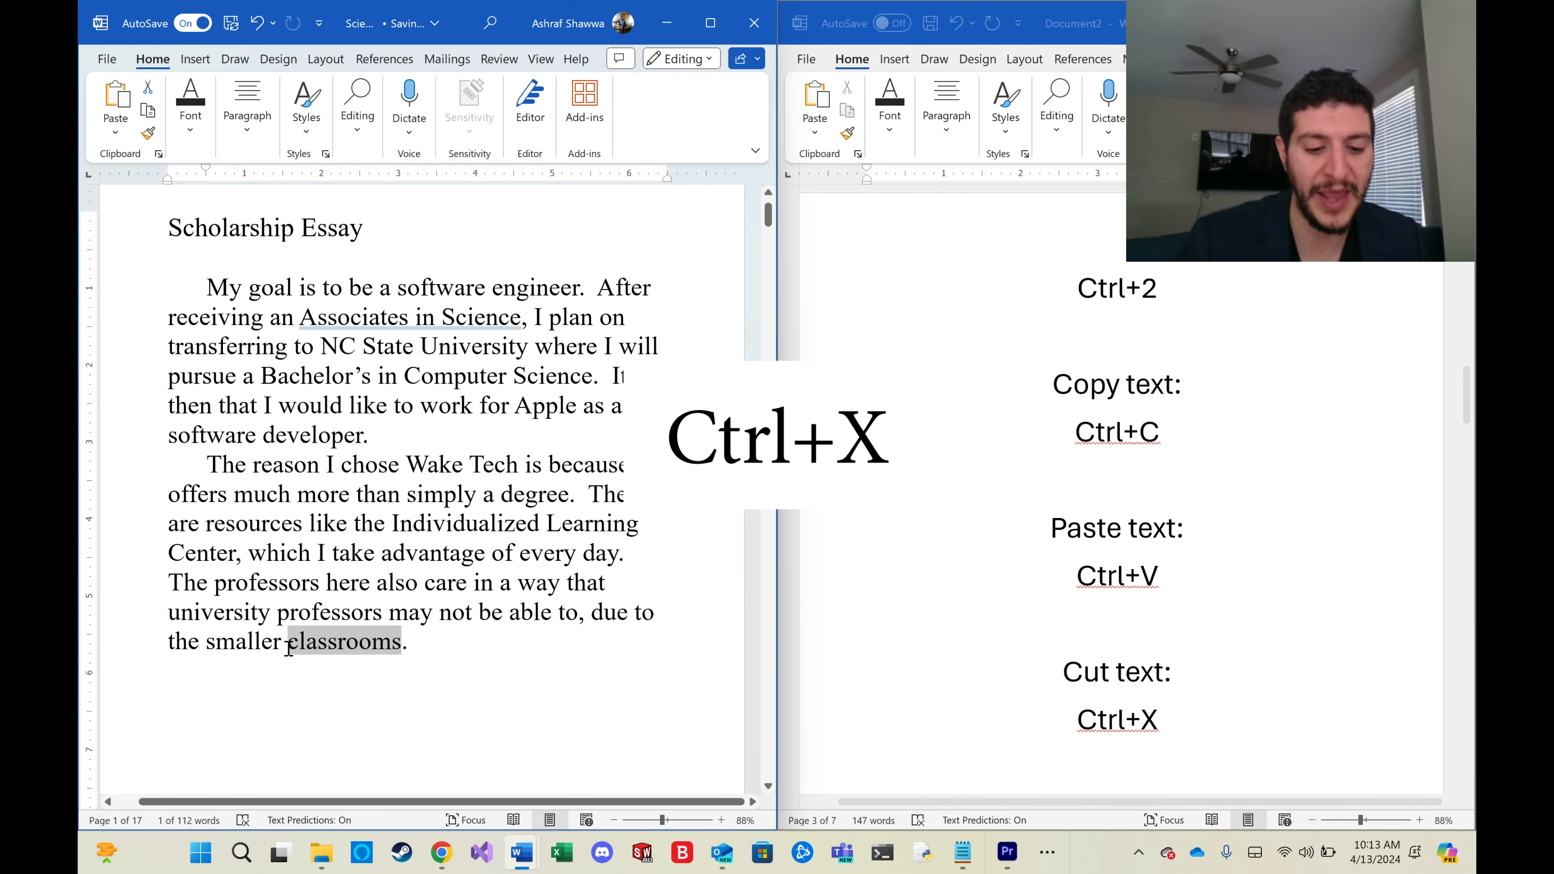
key(ctrl+x)
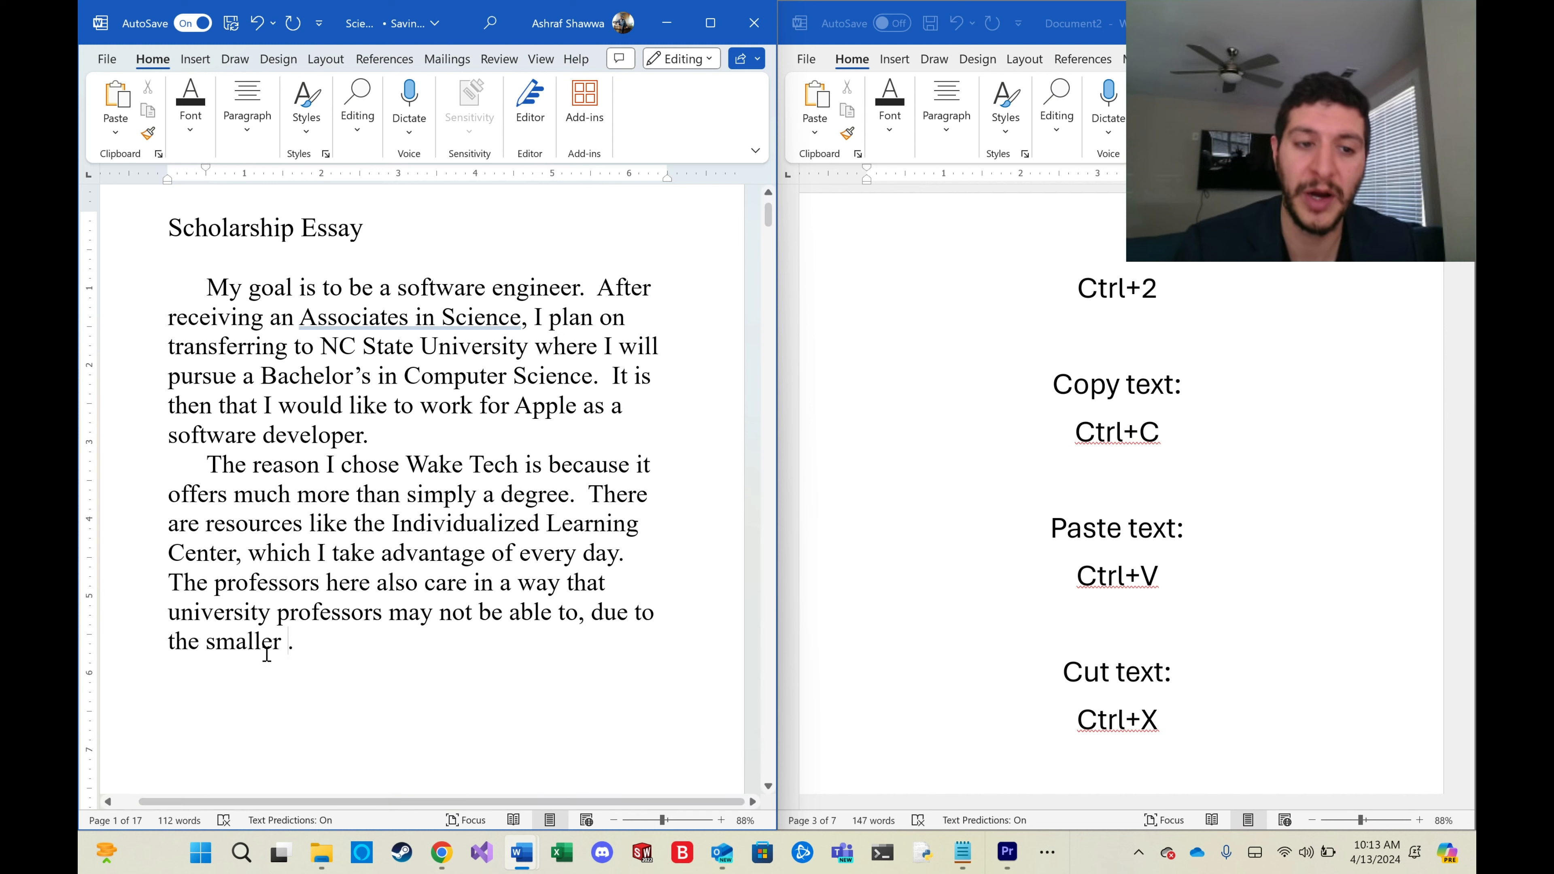
drag(222, 477, 290, 641)
click(287, 641)
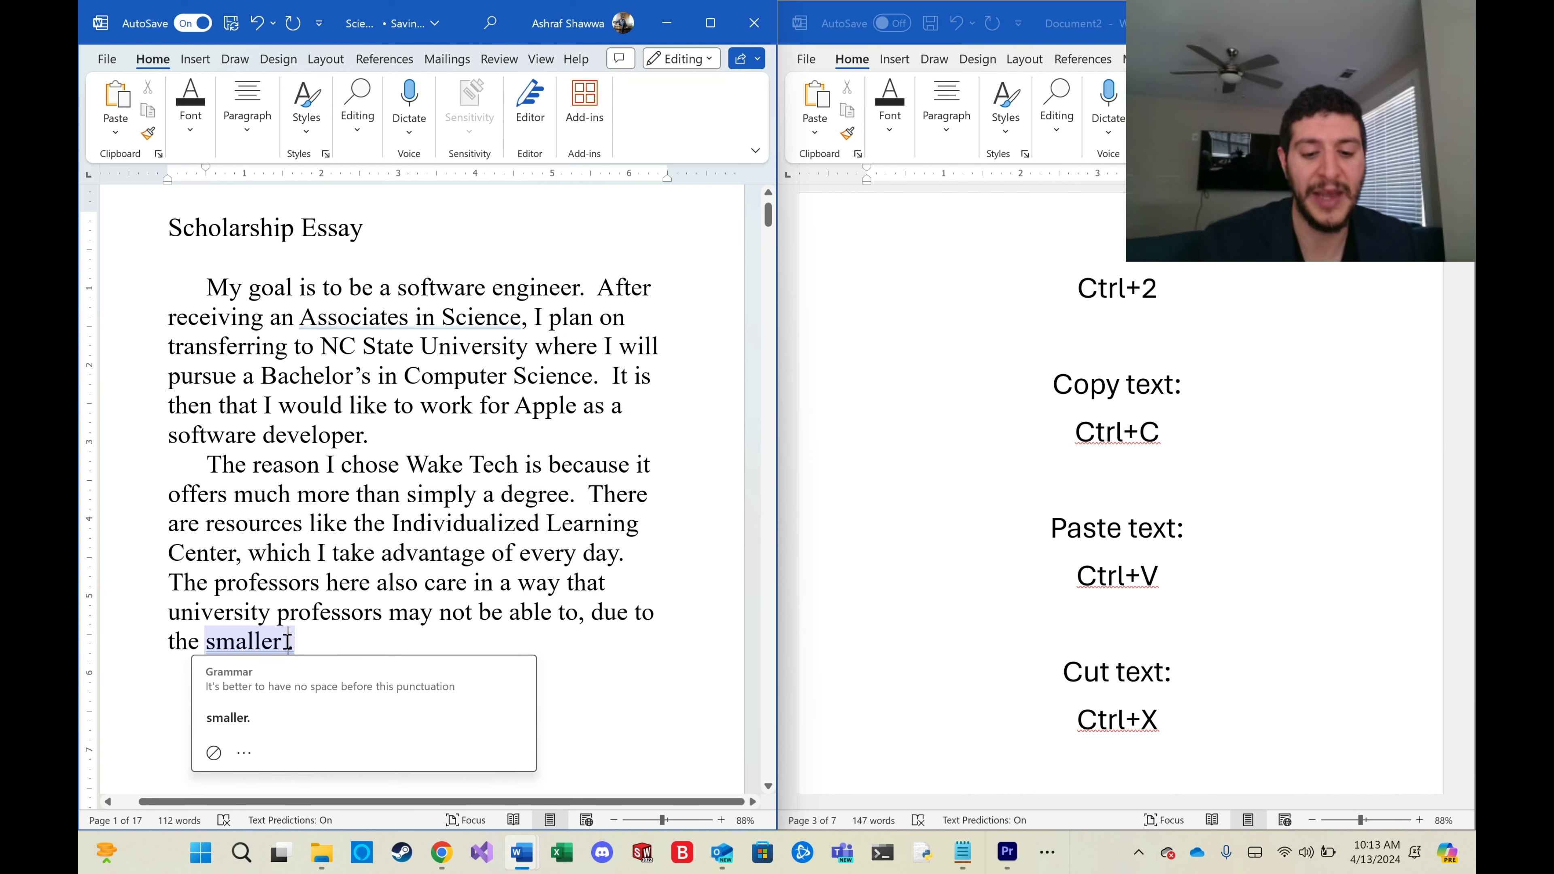
key(ctrl+v)
Paste 'classrooms' several more times after the final sentence, then select the extra copies and delete them.
click(463, 648)
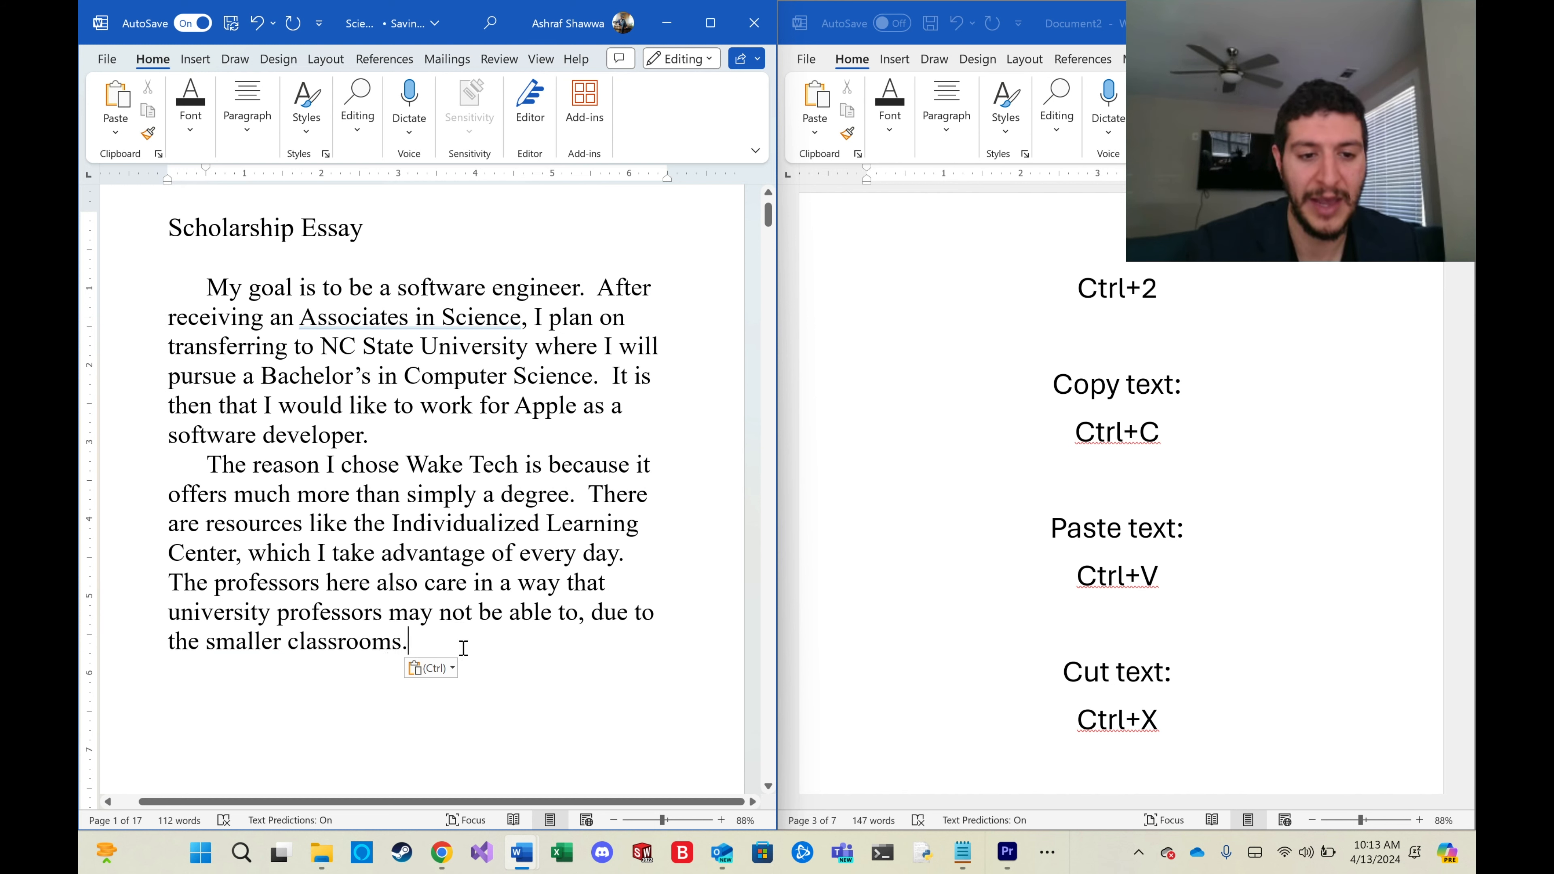
key(ctrl+v)
key(ctrl+v)
key(ctrl+v)
key(ctrl+v)
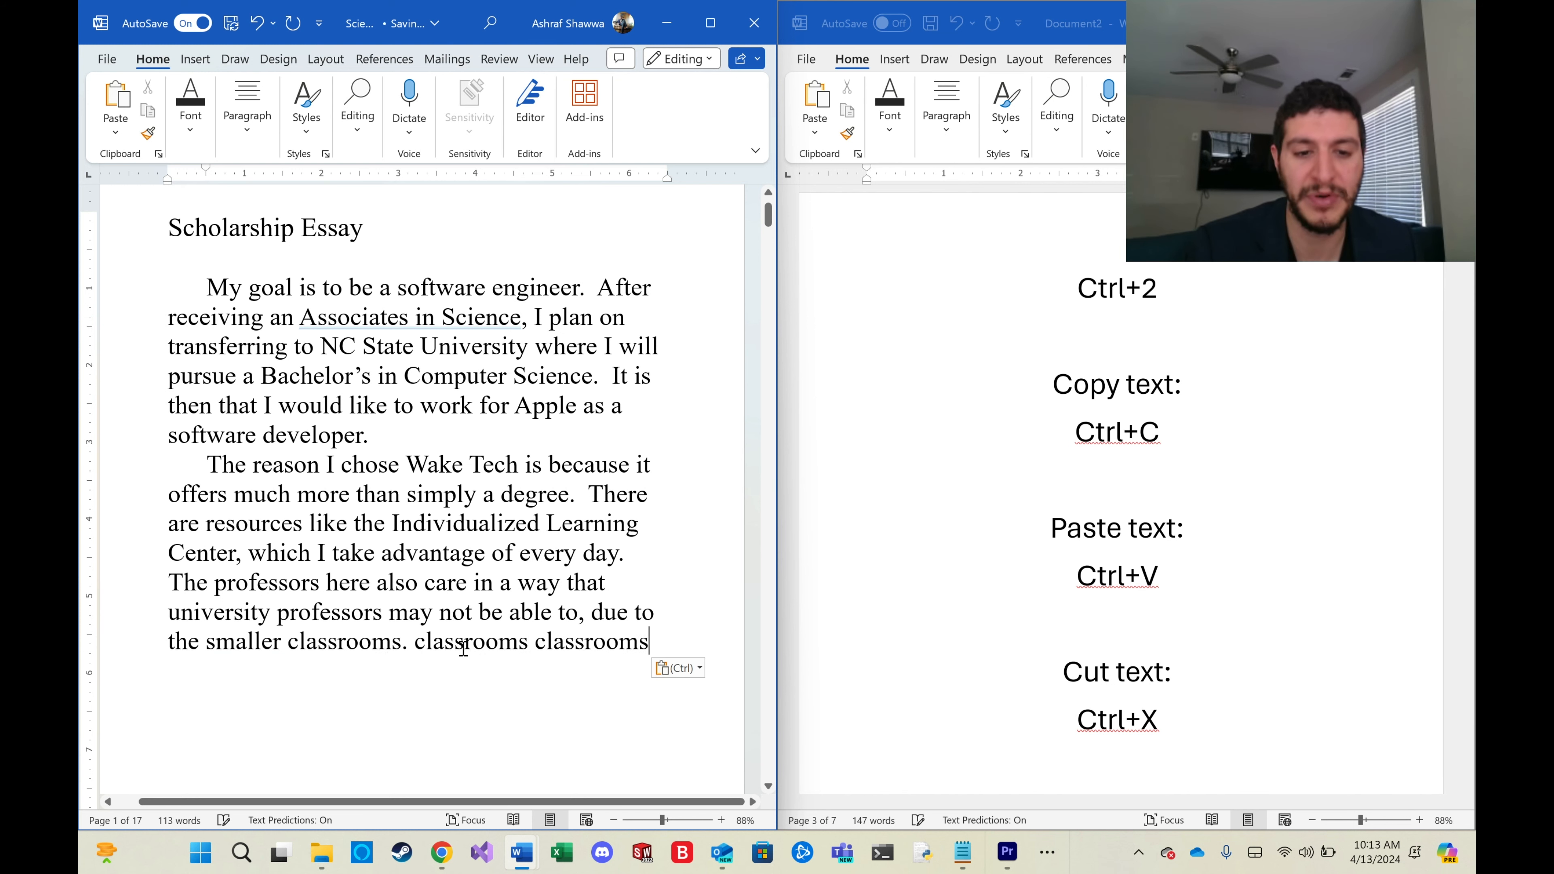
drag(413, 641, 452, 674)
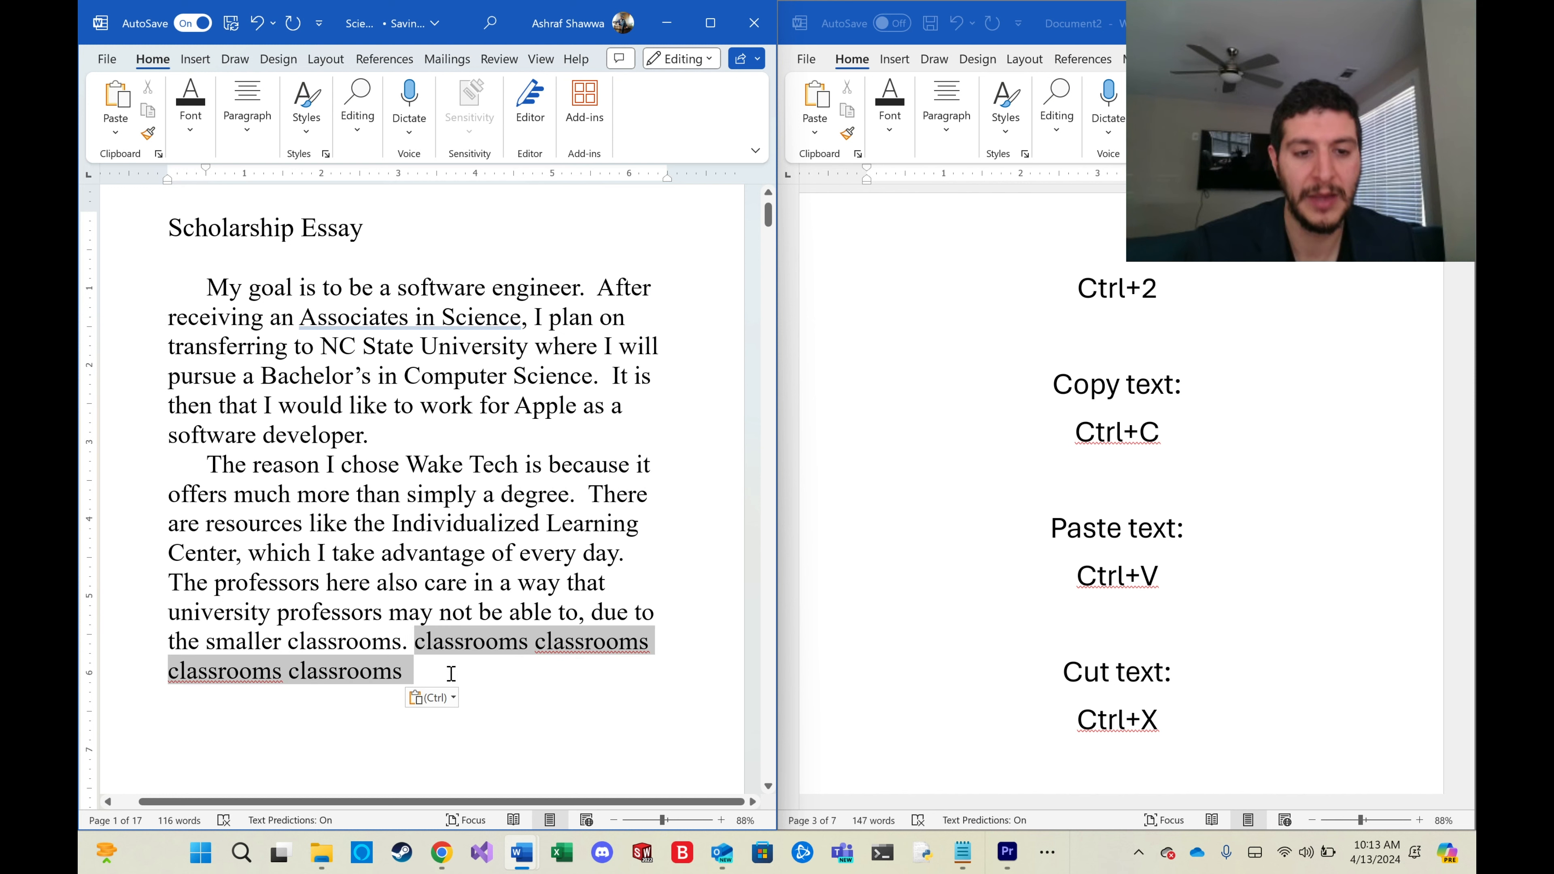
key(BackSpace)
Scroll through the hotkeys reference to review the formatting shortcuts.
scroll(1141, 697, down, 4)
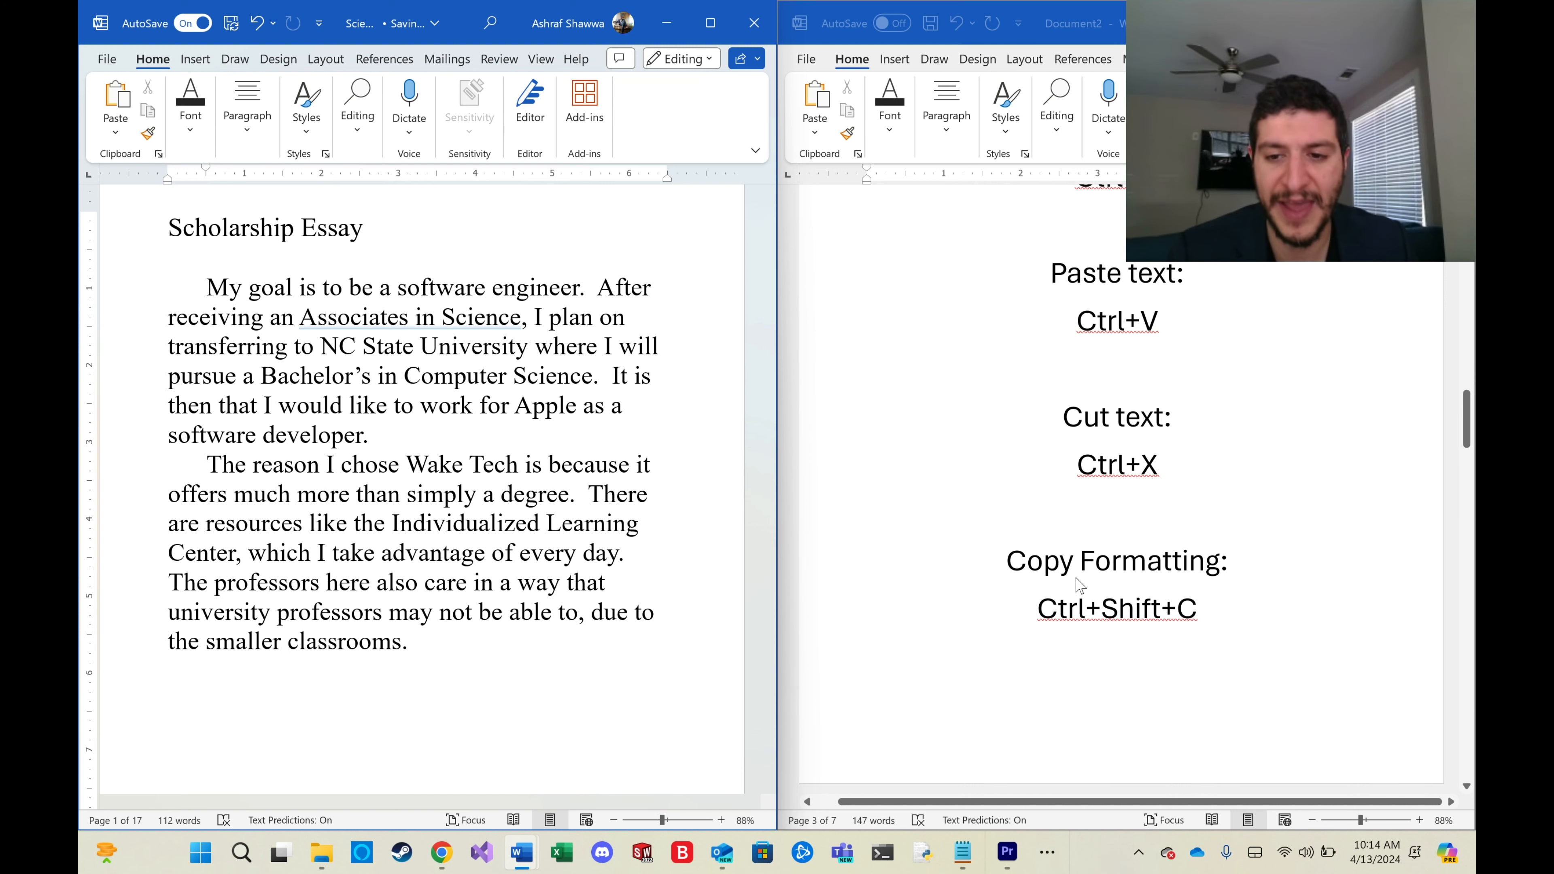
scroll(1017, 623, down, 4)
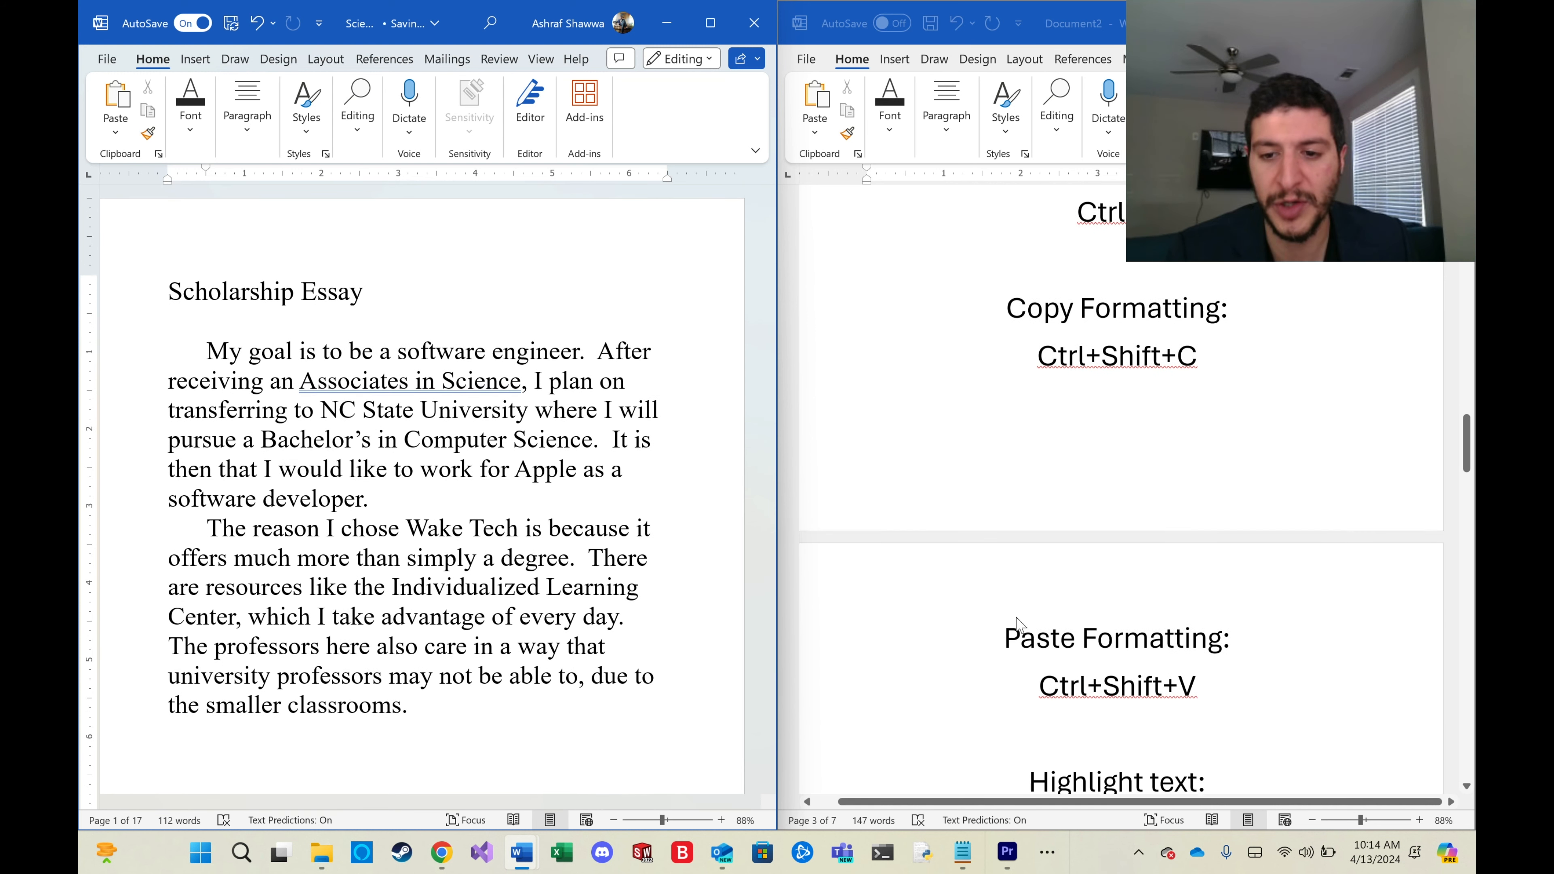
scroll(1017, 623, down, 1)
scroll(1017, 623, down, 1)
scroll(1018, 624, up, 2)
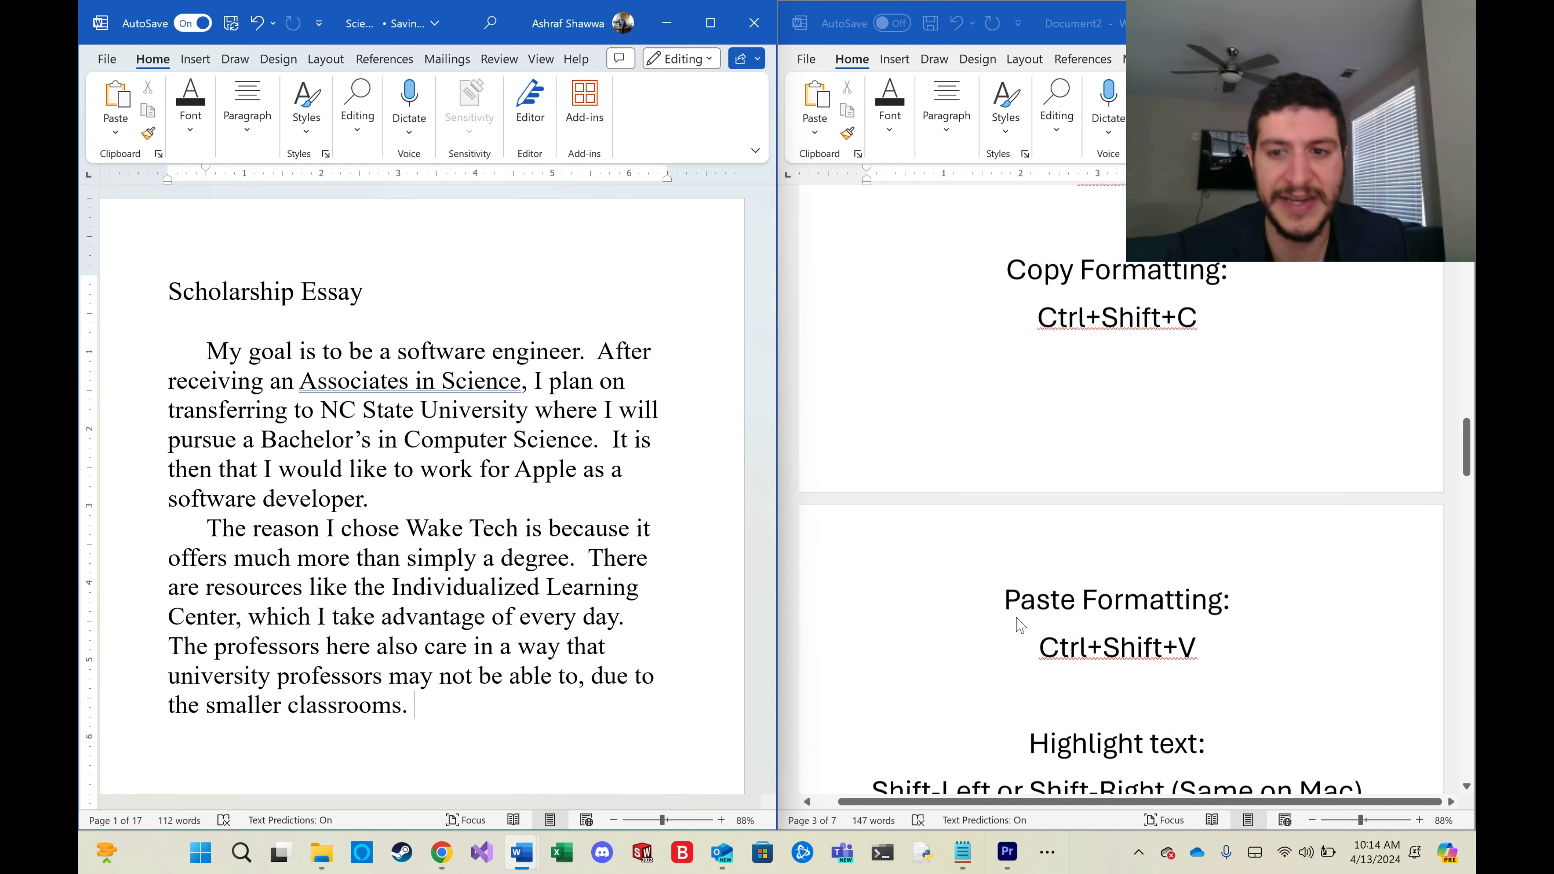
scroll(1016, 625, up, 4)
scroll(1015, 621, down, 6)
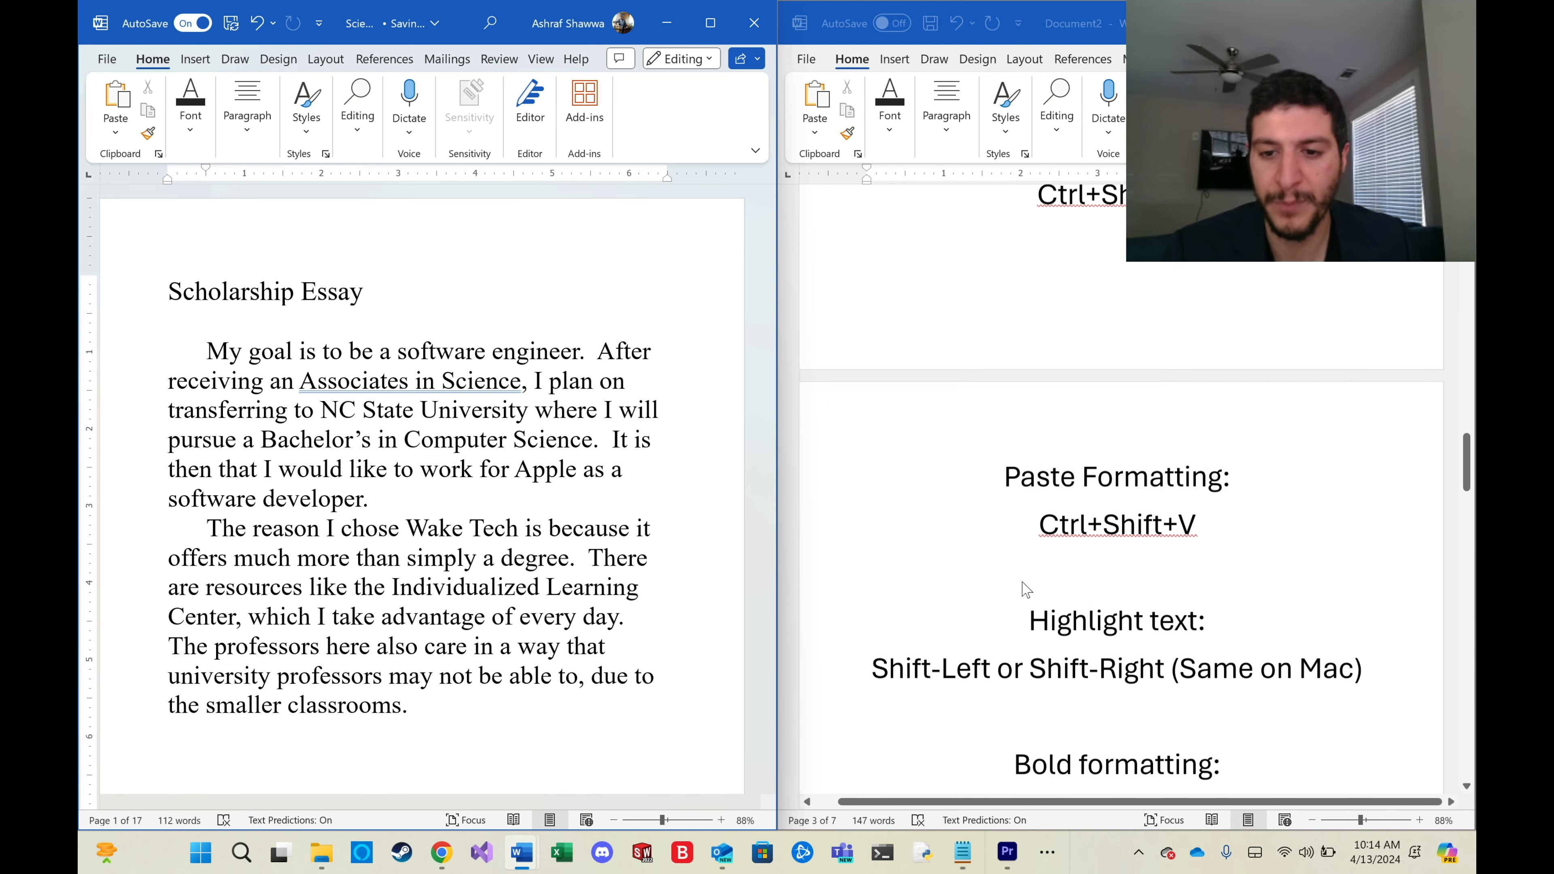
scroll(1026, 589, down, 5)
Select the 'Scholarship Essay' title line and center it.
click(390, 298)
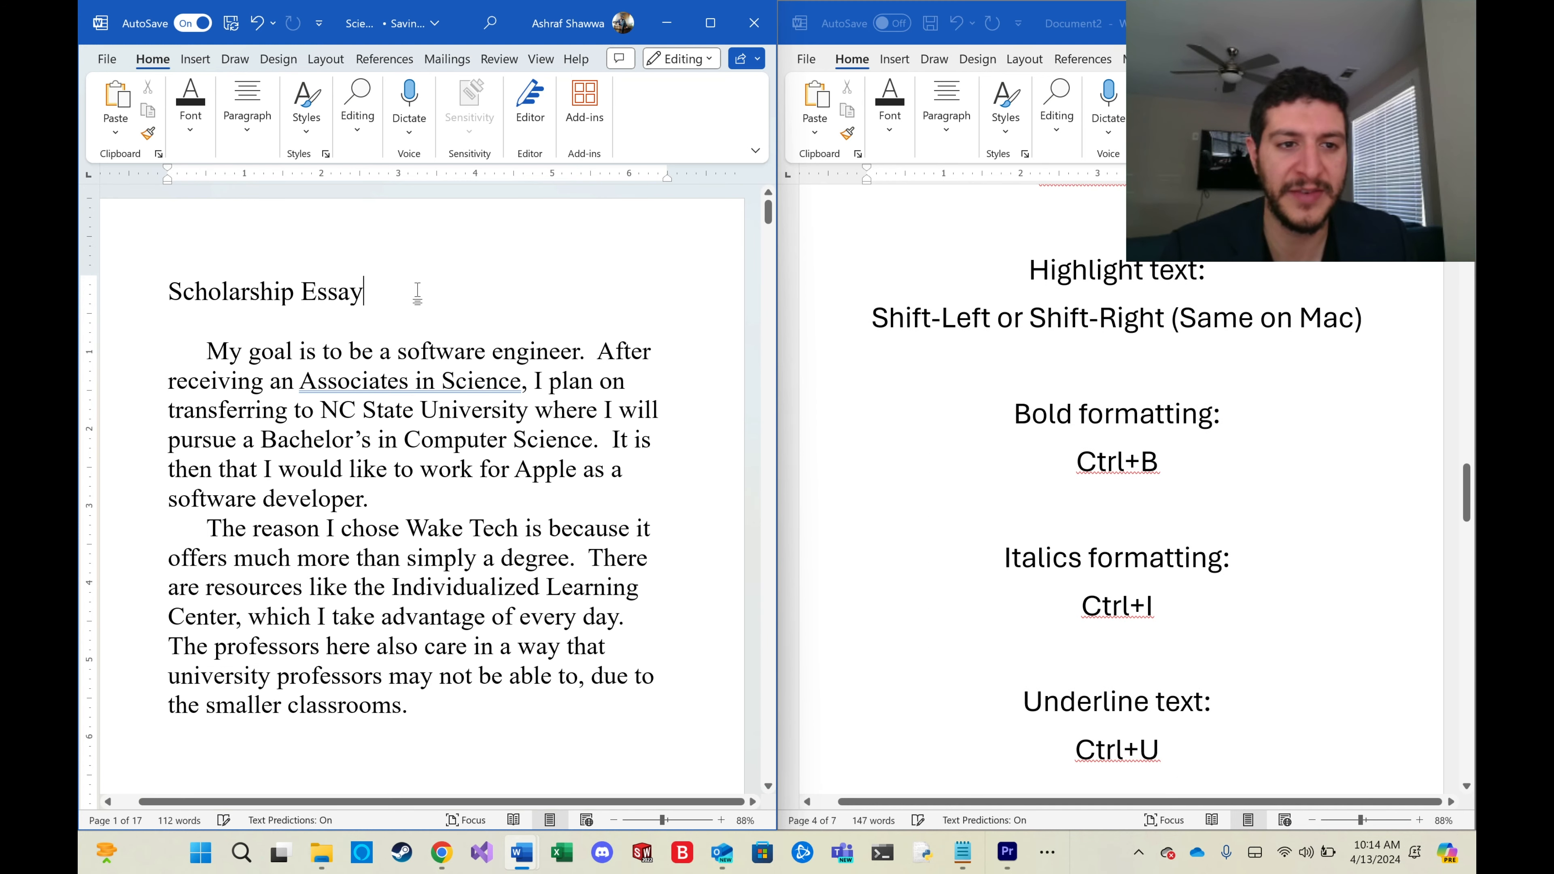
click(136, 300)
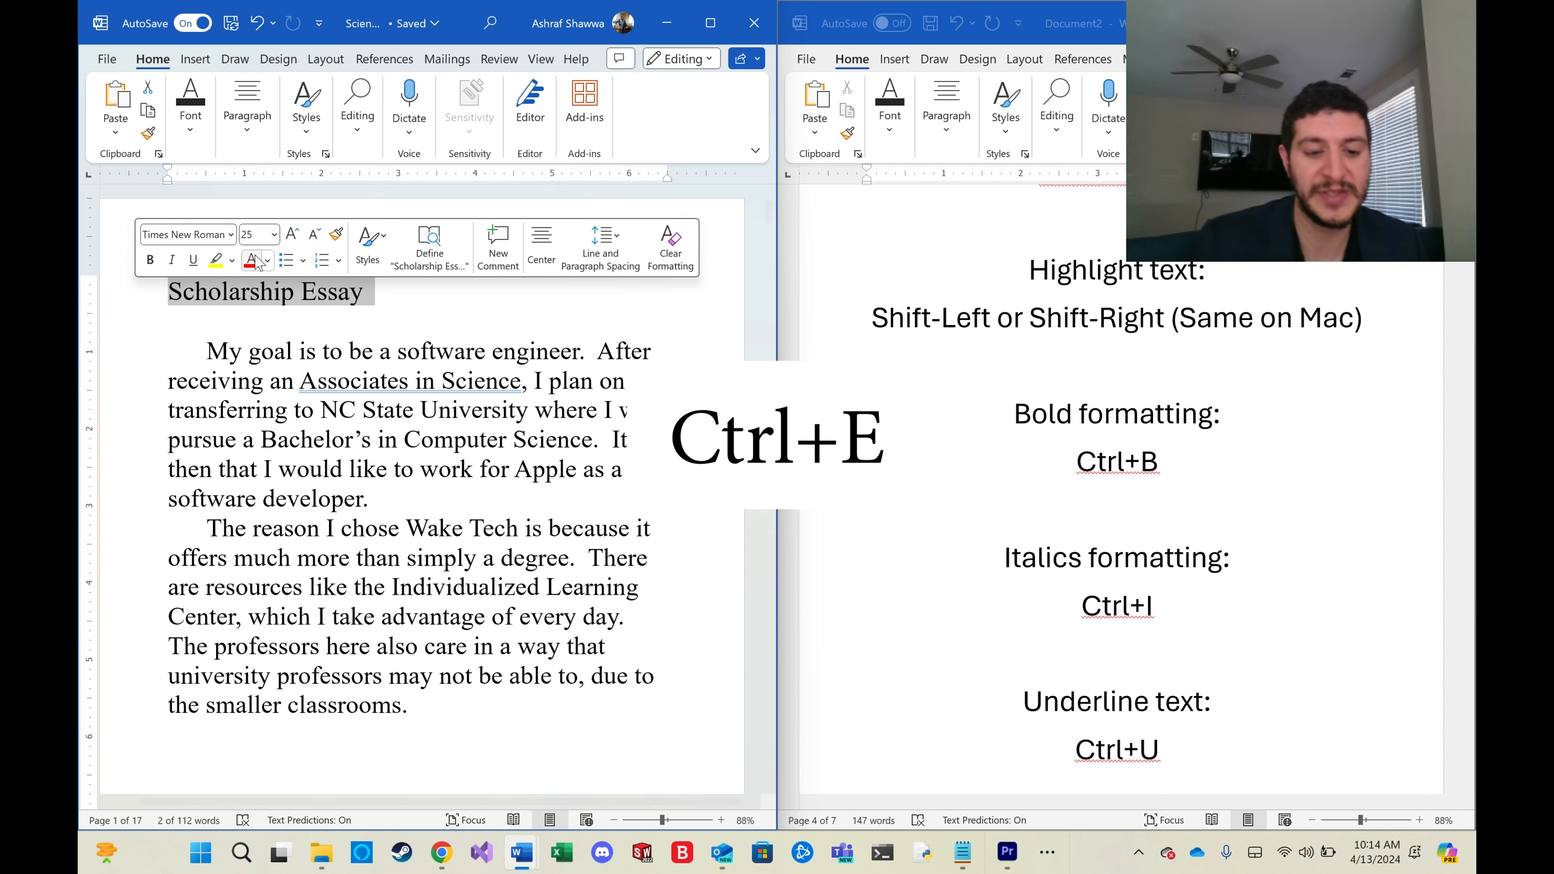
key(ctrl+e)
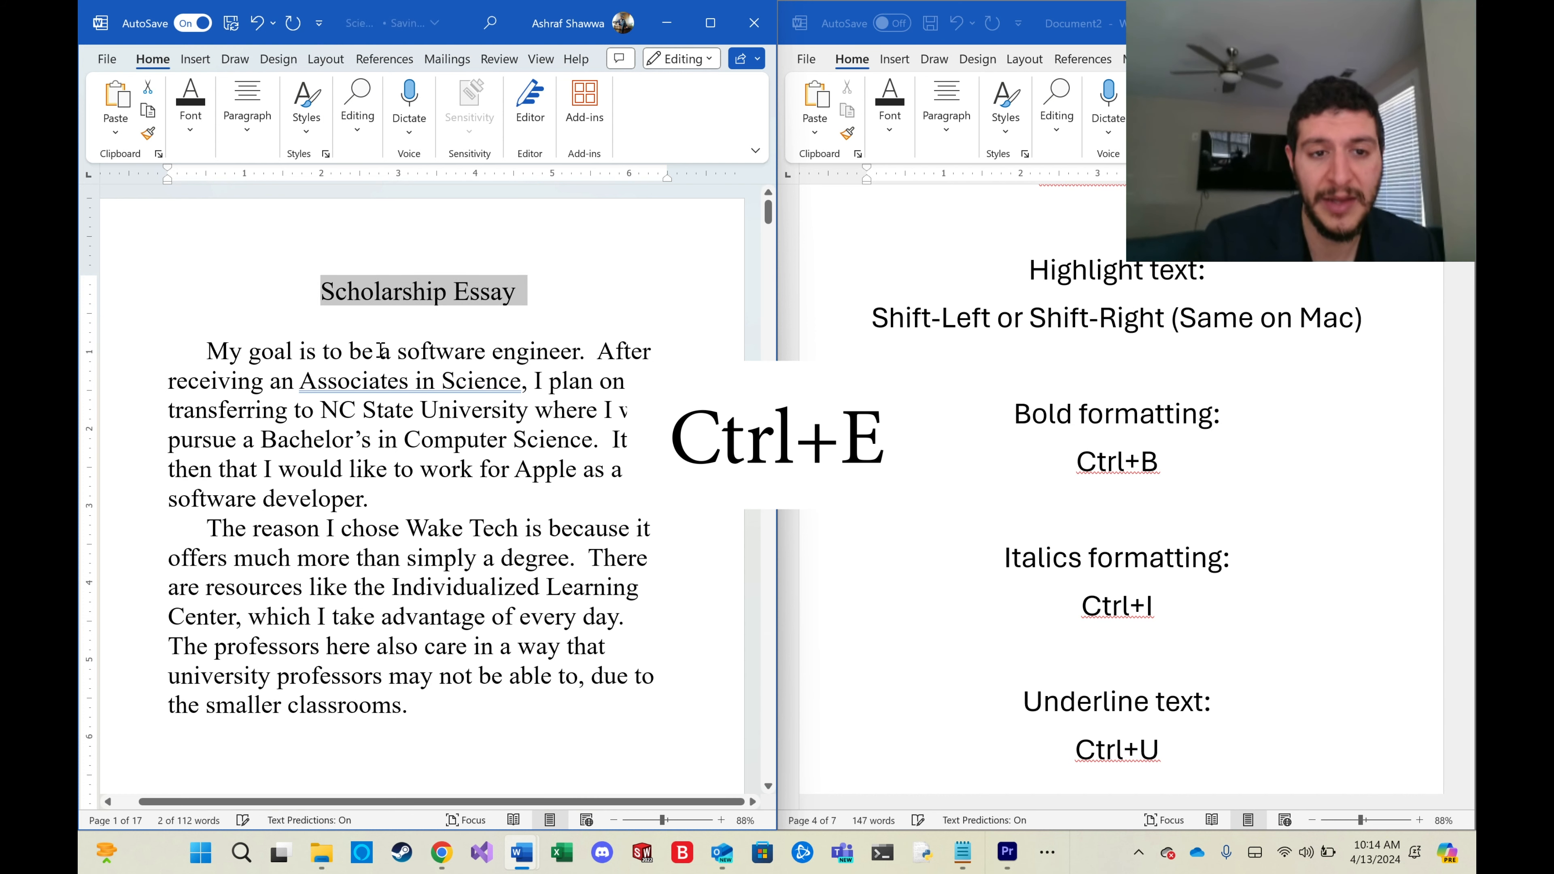
Make the title bold and underlined, toggling italics on and off again.
key(ctrl+b)
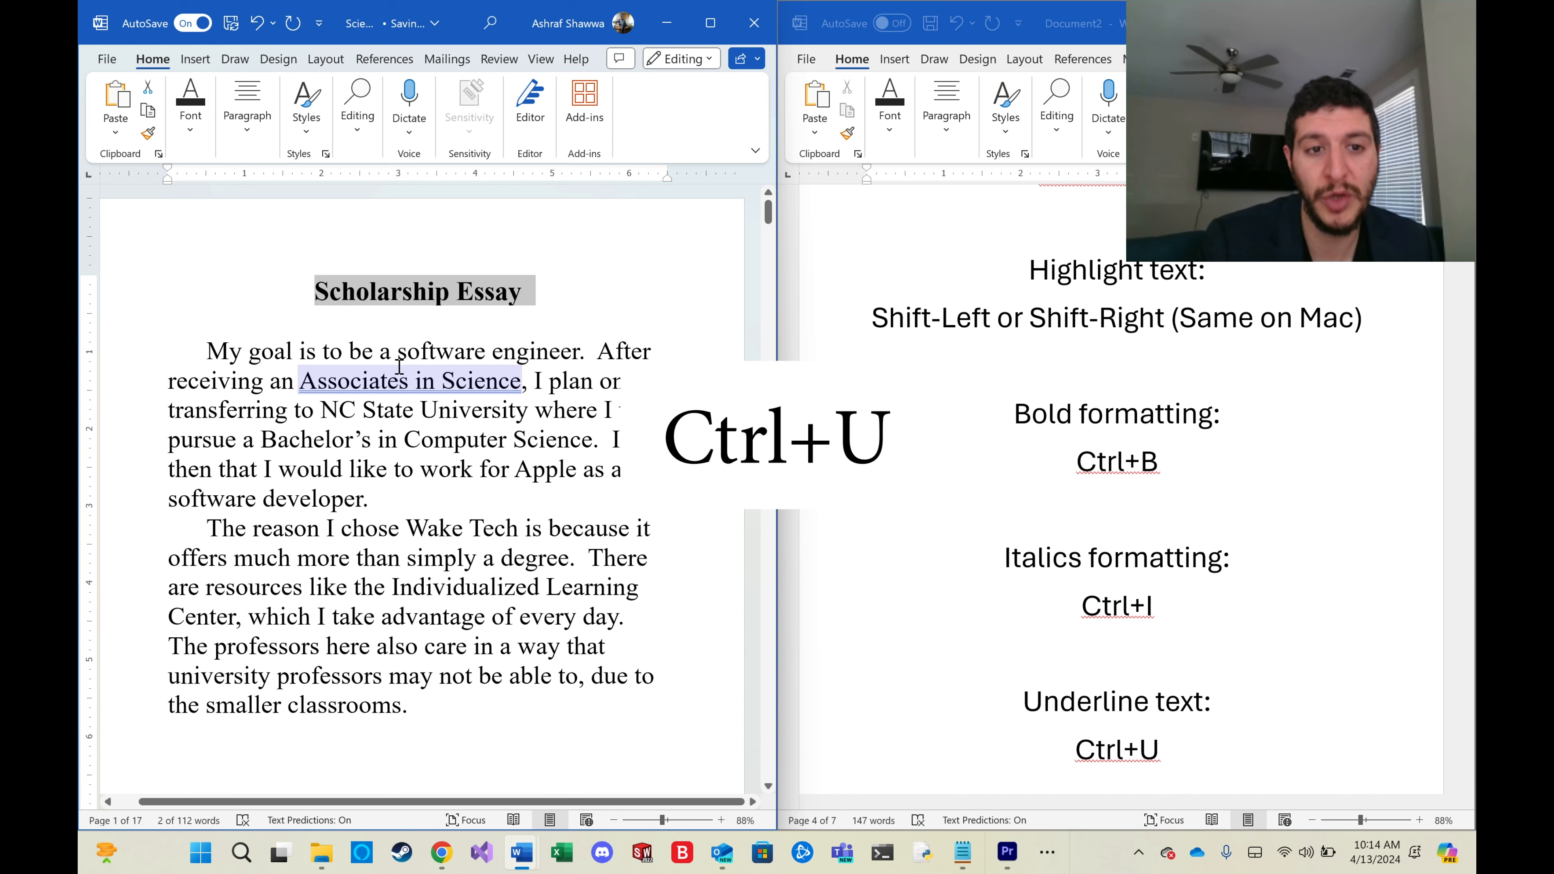
key(ctrl+u)
key(ctrl+i)
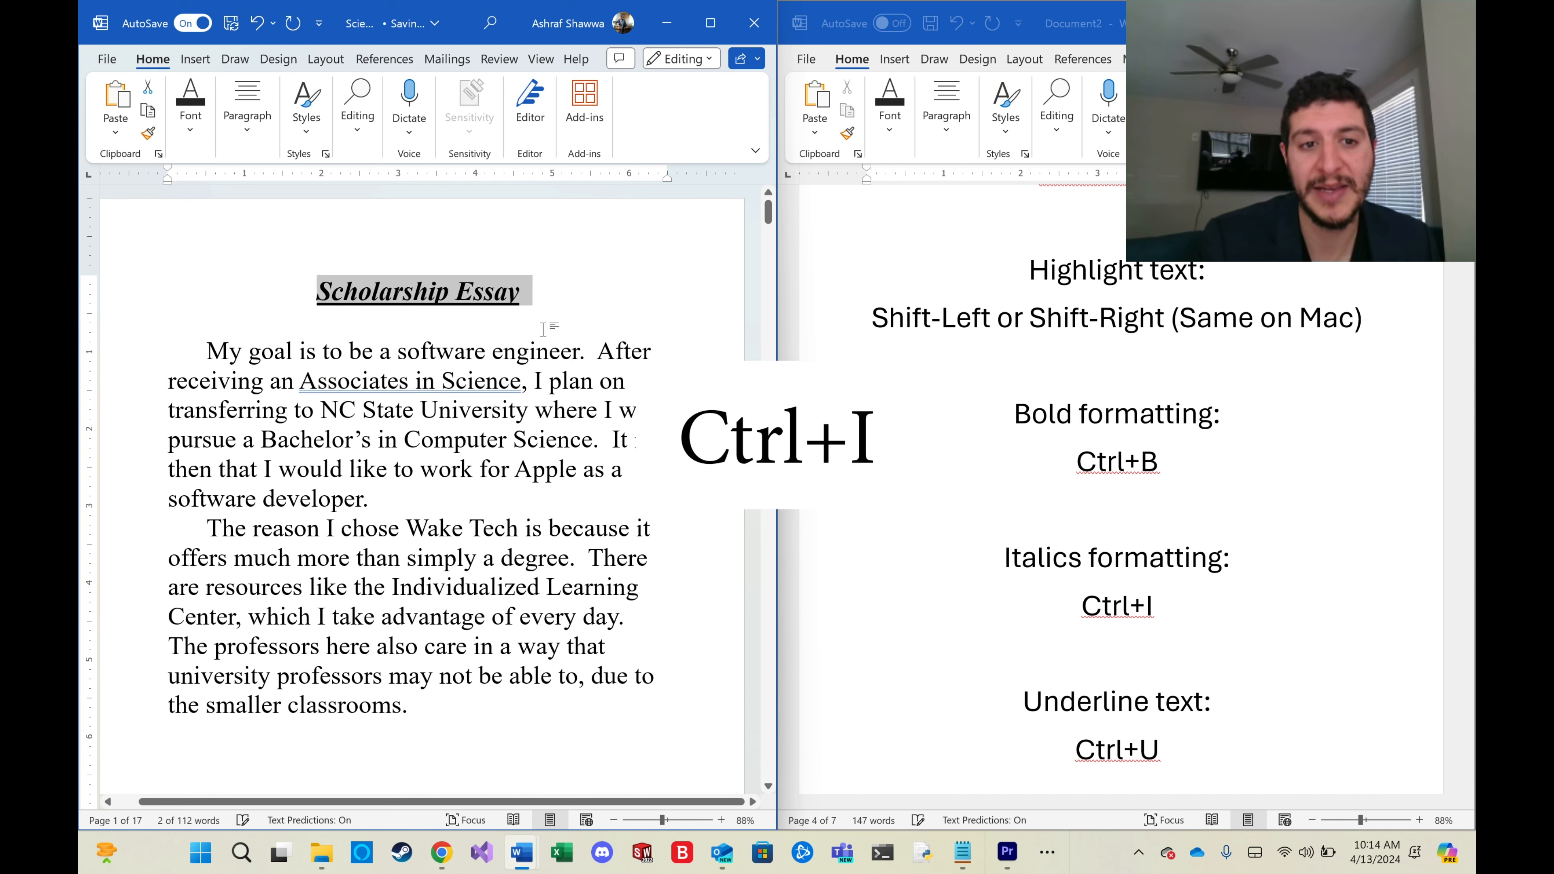
key(ctrl+i)
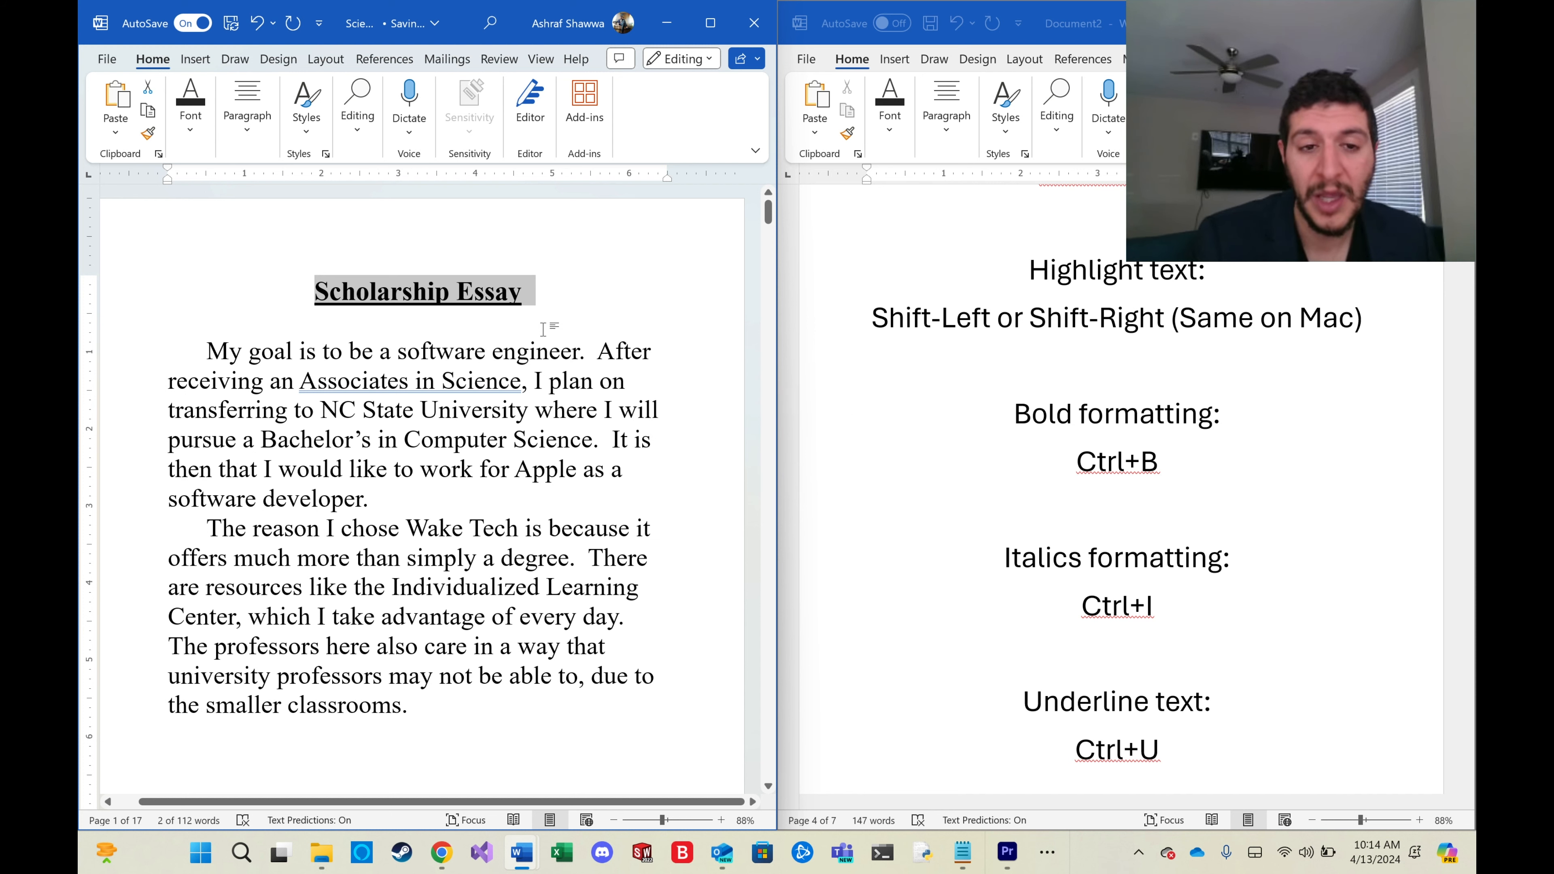
Scroll the hotkeys reference to the copy and paste formatting shortcuts, selecting the title along the way.
scroll(1132, 668, down, 2)
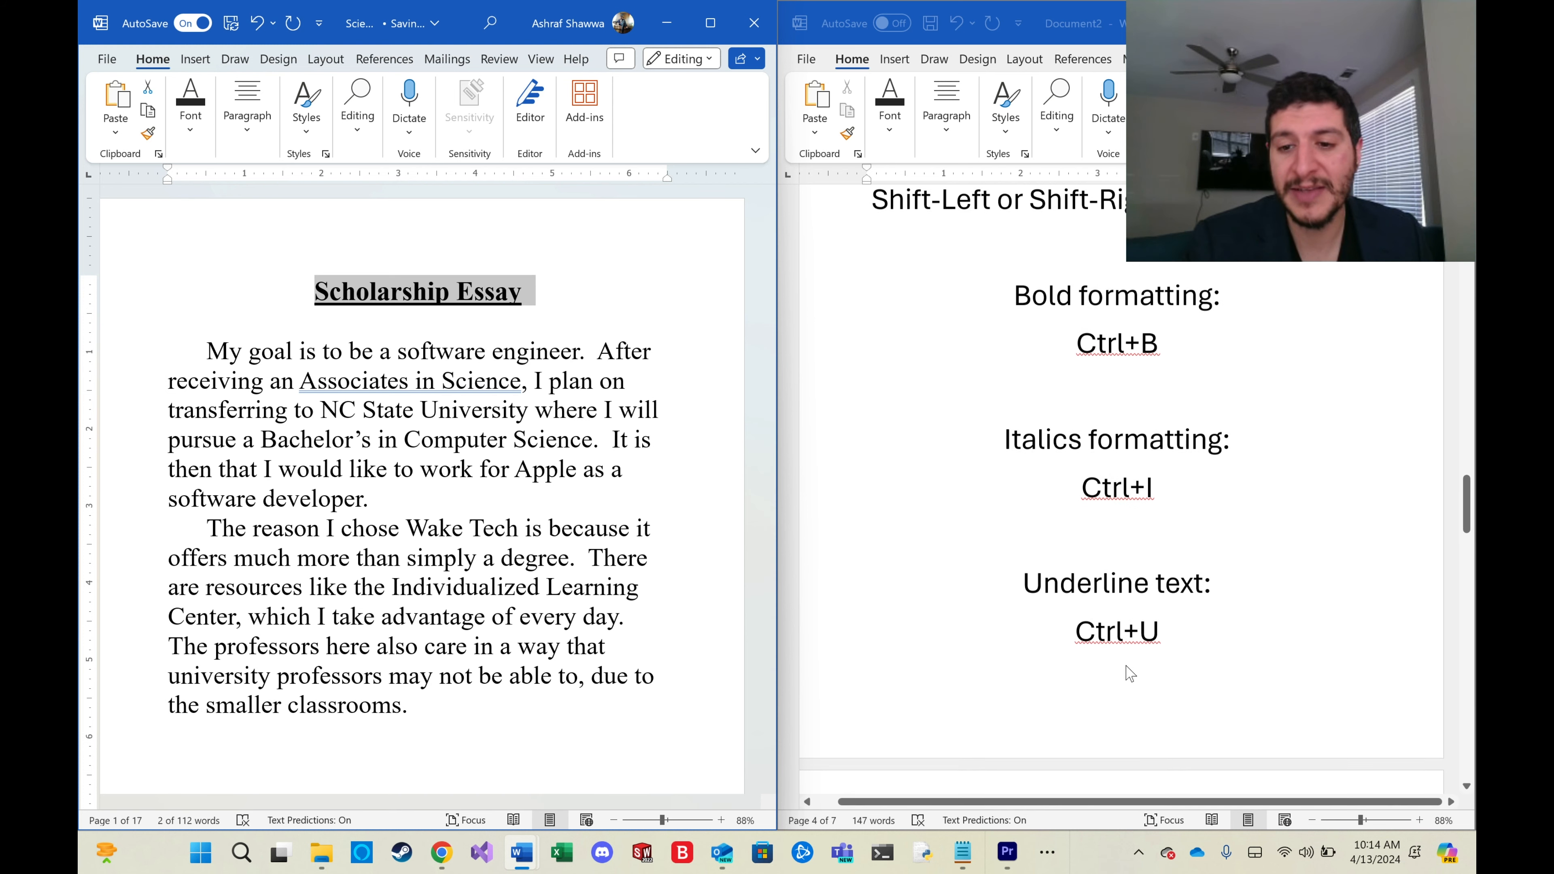
scroll(1169, 623, down, 2)
scroll(1169, 623, up, 2)
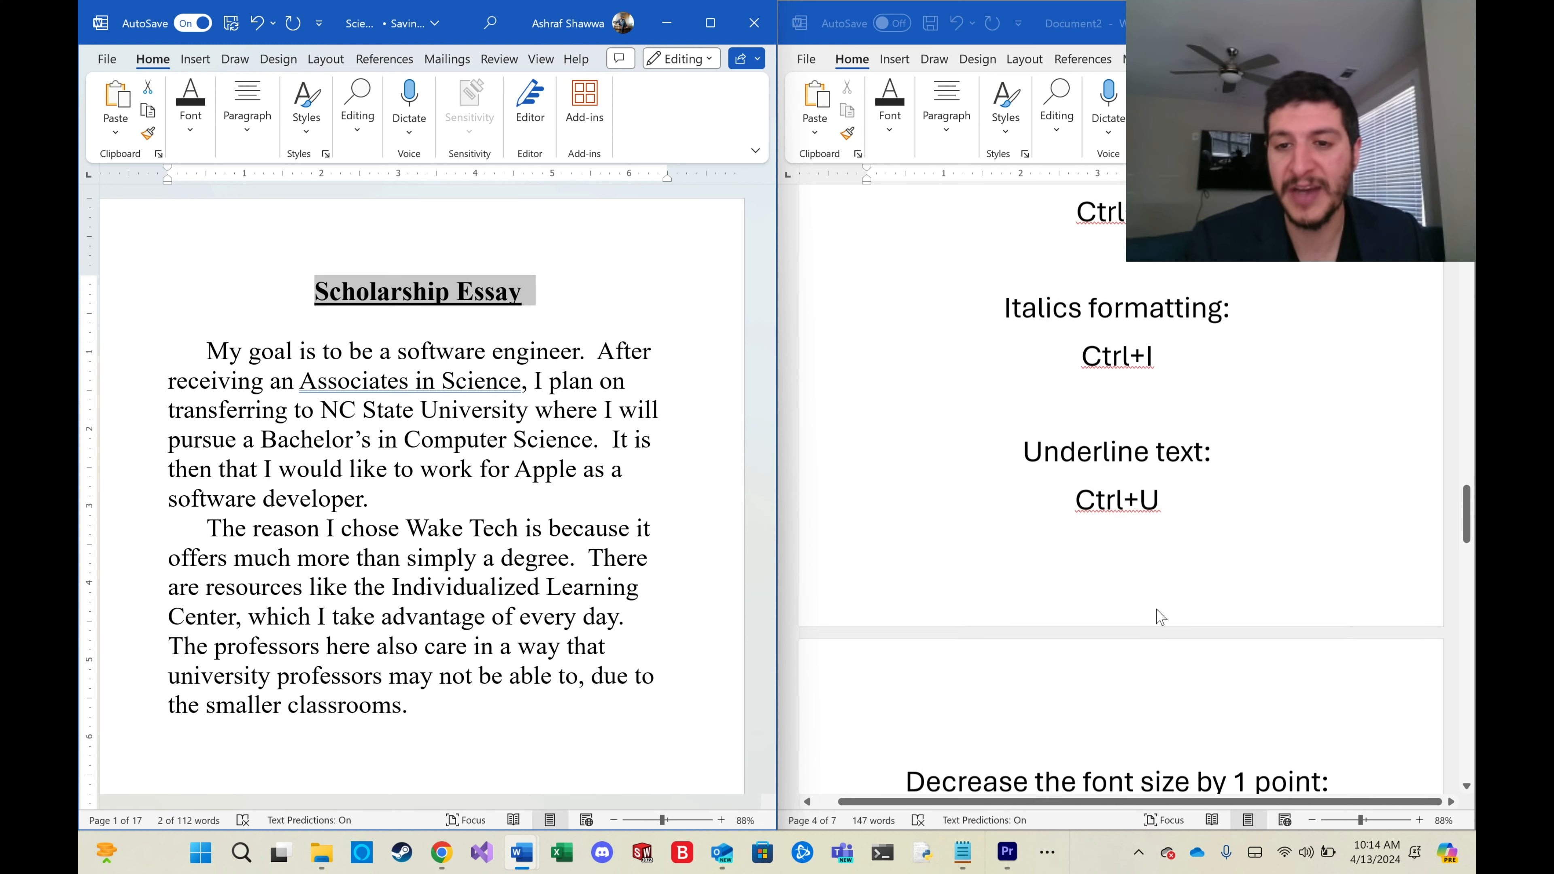
click(528, 302)
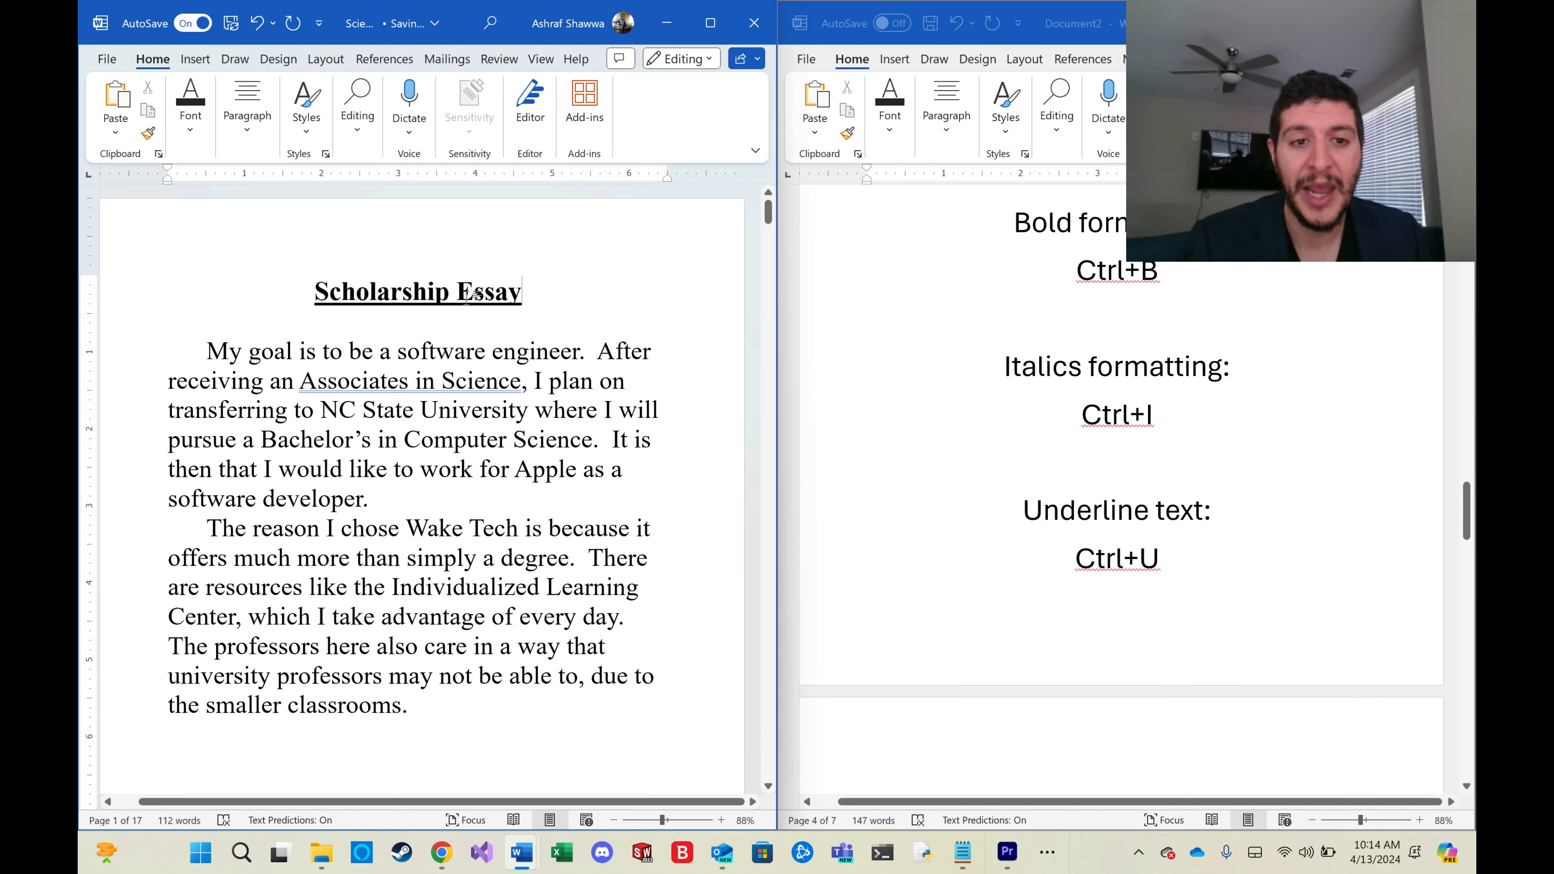
drag(532, 298, 324, 297)
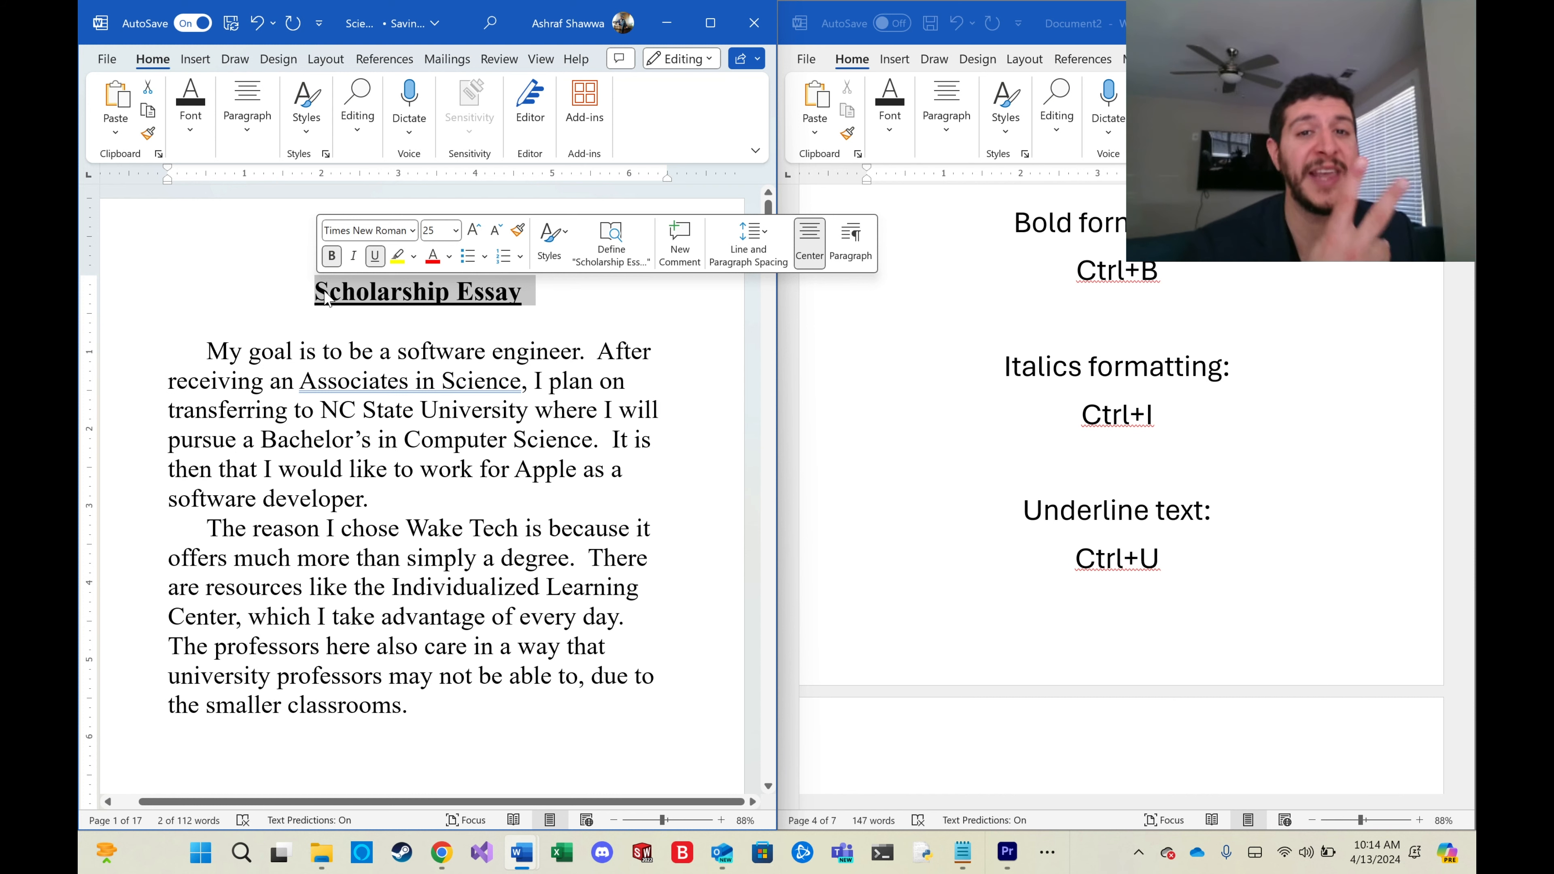
click(565, 283)
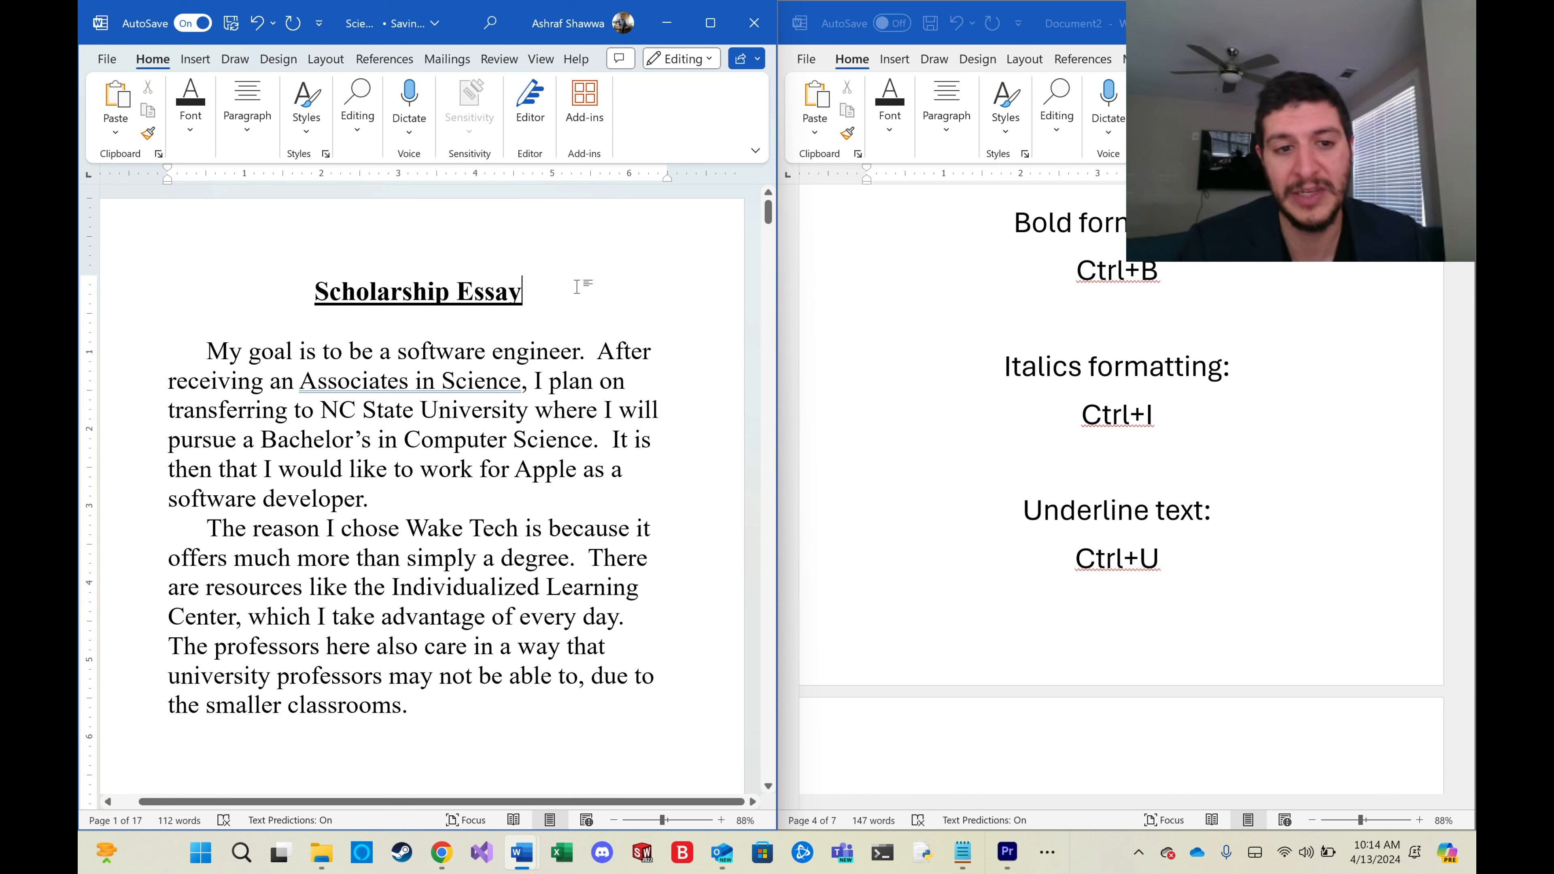
drag(531, 291, 306, 290)
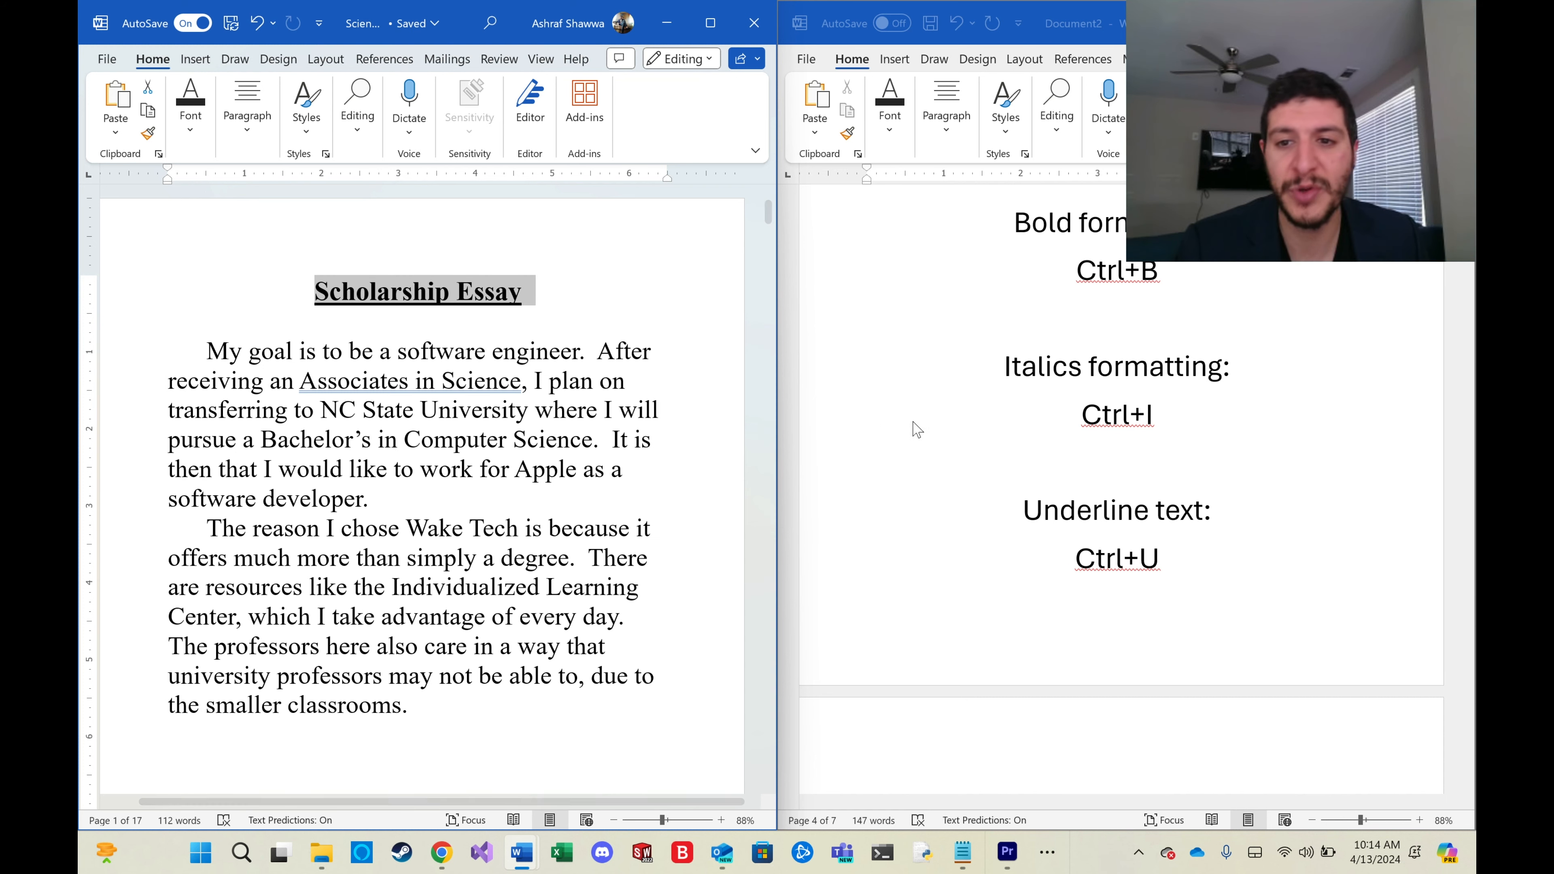
scroll(917, 429, up, 10)
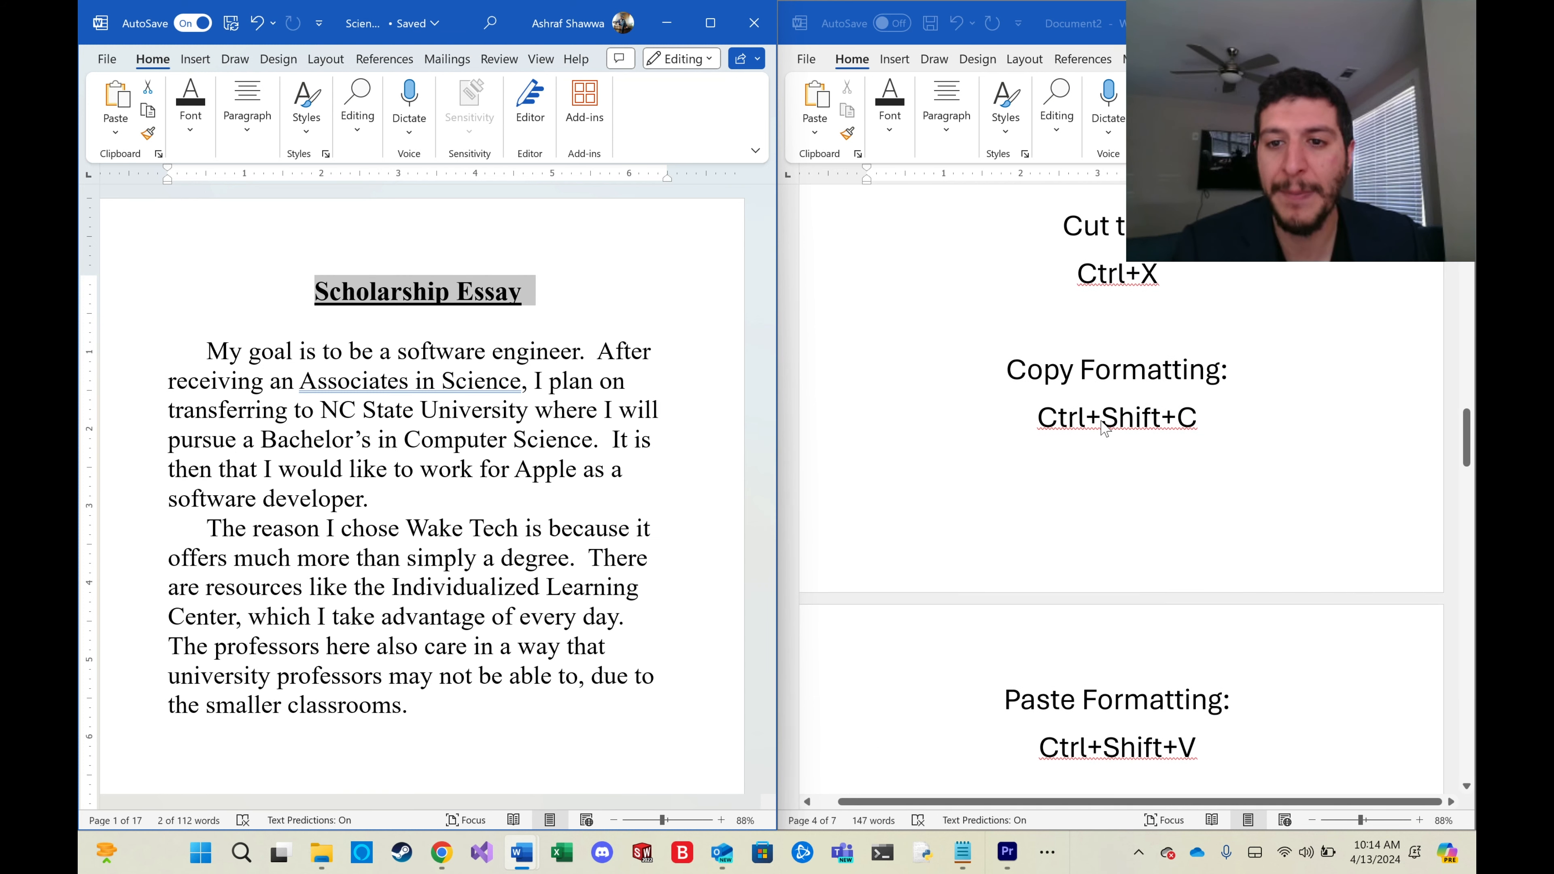
drag(566, 294, 524, 293)
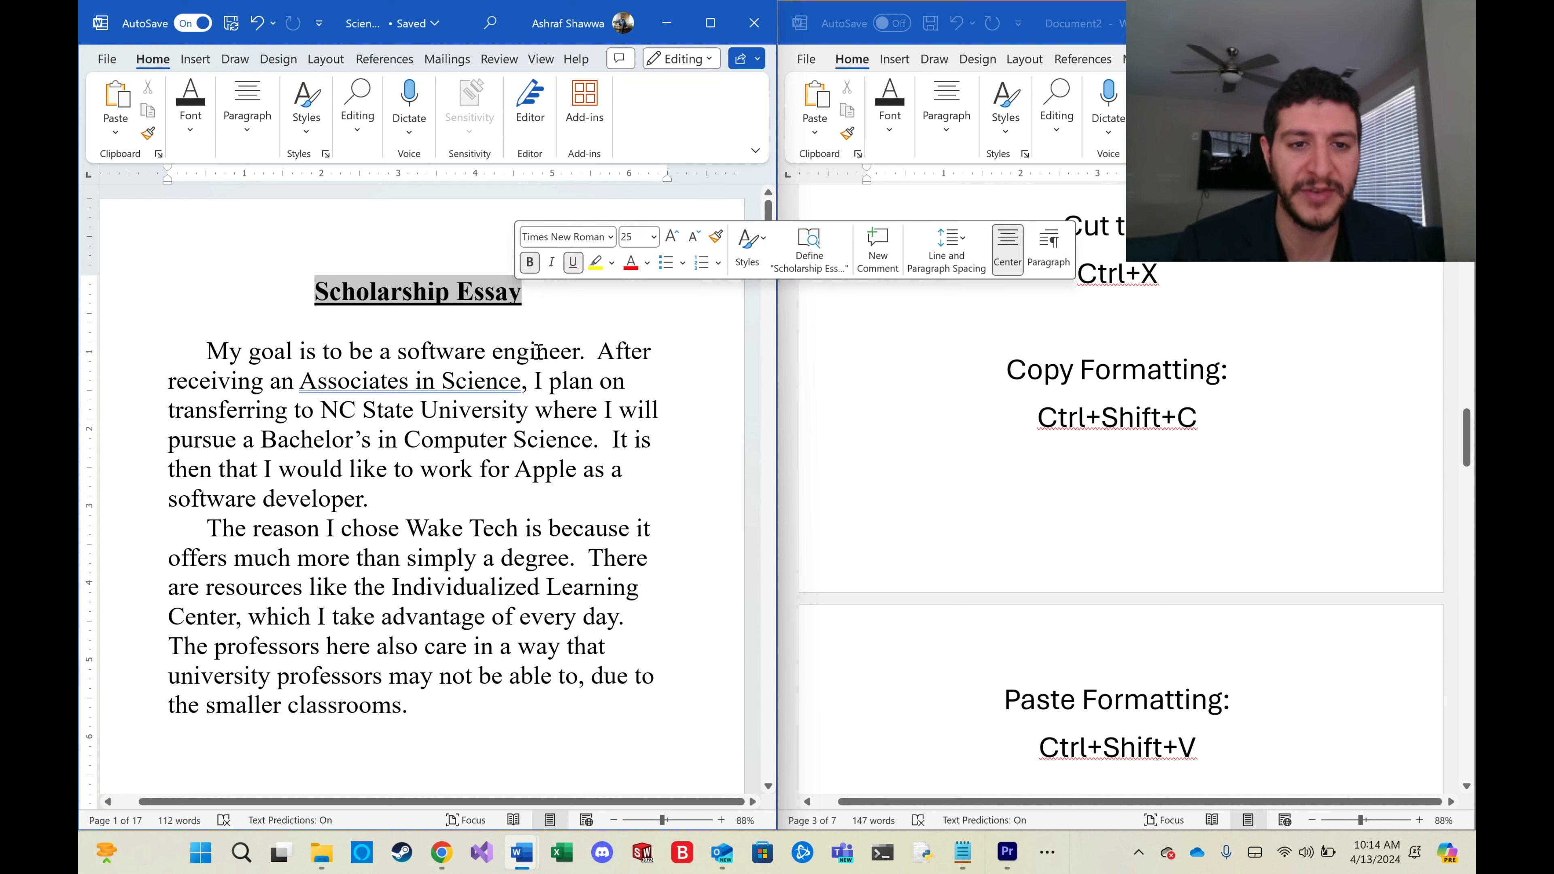
Insert a page break after the last paragraph and type 'Title #2' on the new page.
scroll(538, 351, down, 4)
click(381, 531)
key(ctrl+Return)
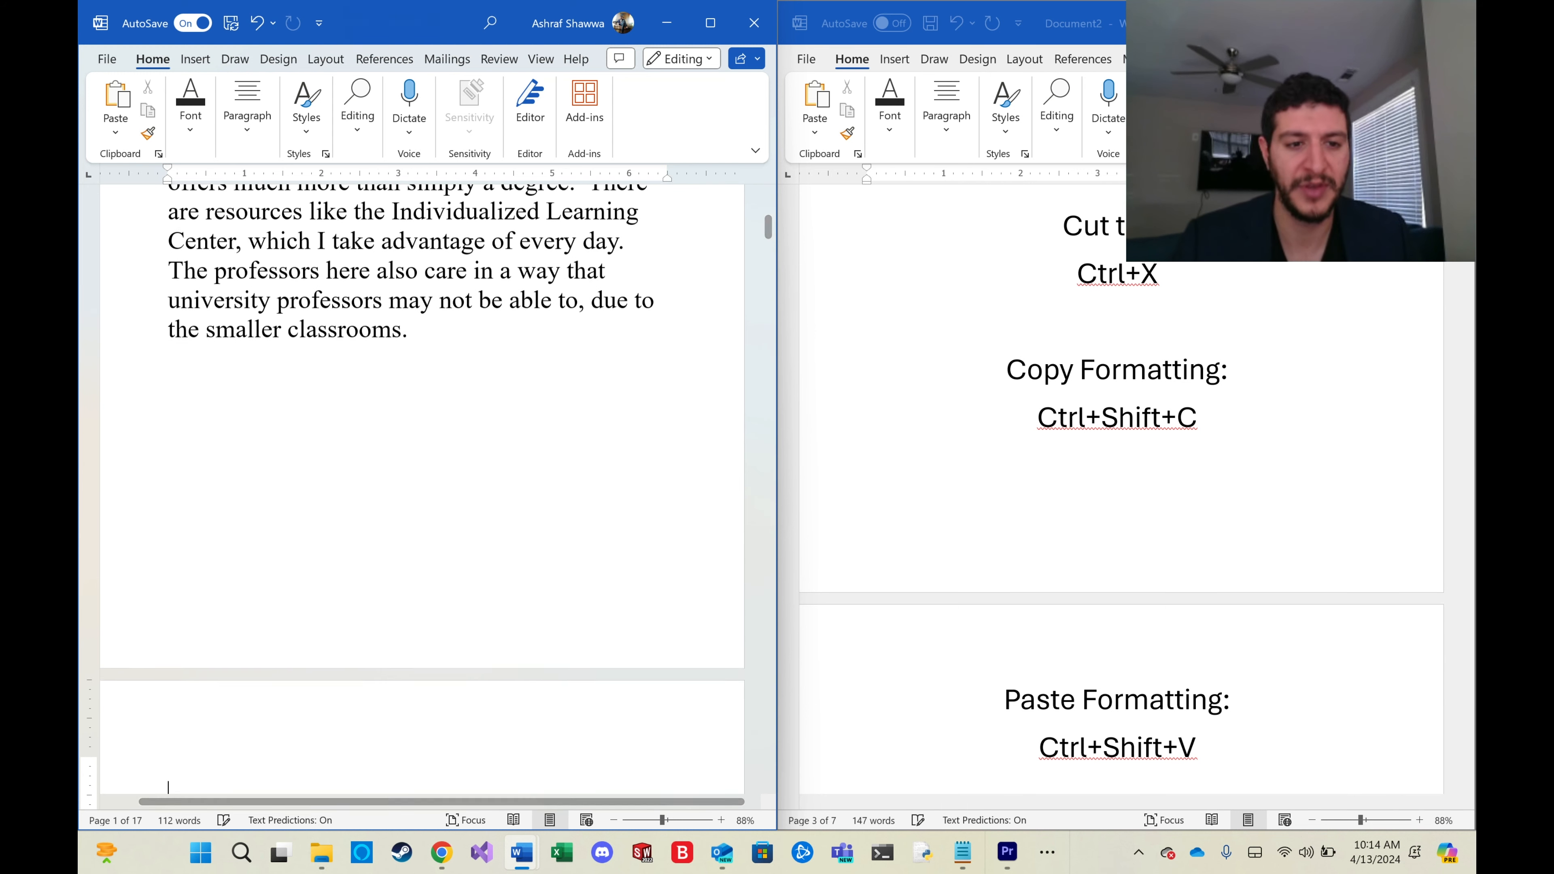
text(Title #2)
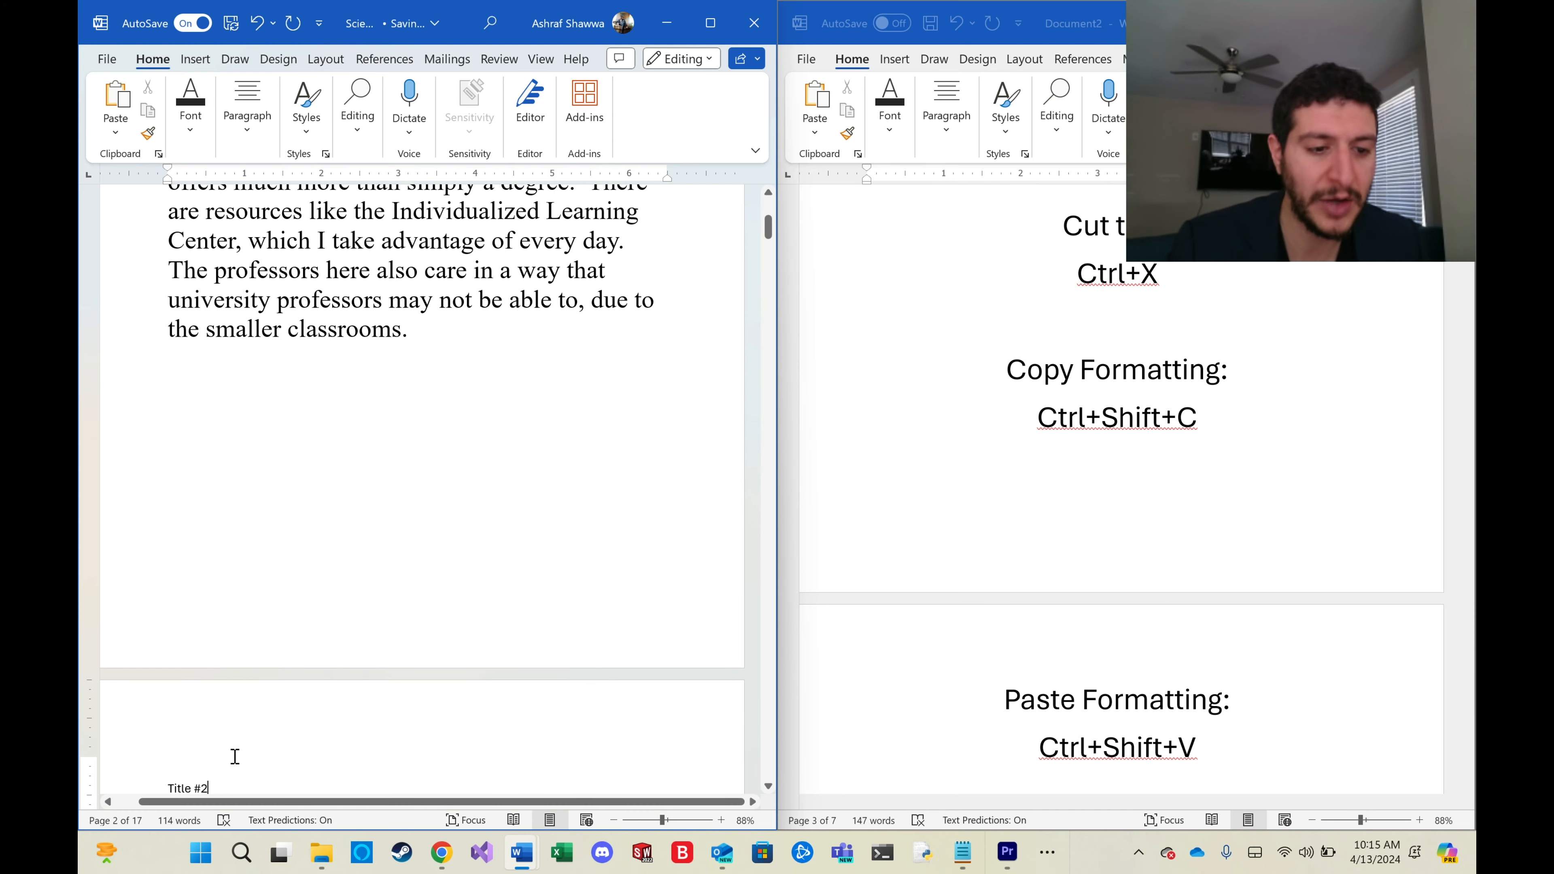
Select the 'Scholarship Essay' title and copy its formatting.
scroll(235, 757, up, 5)
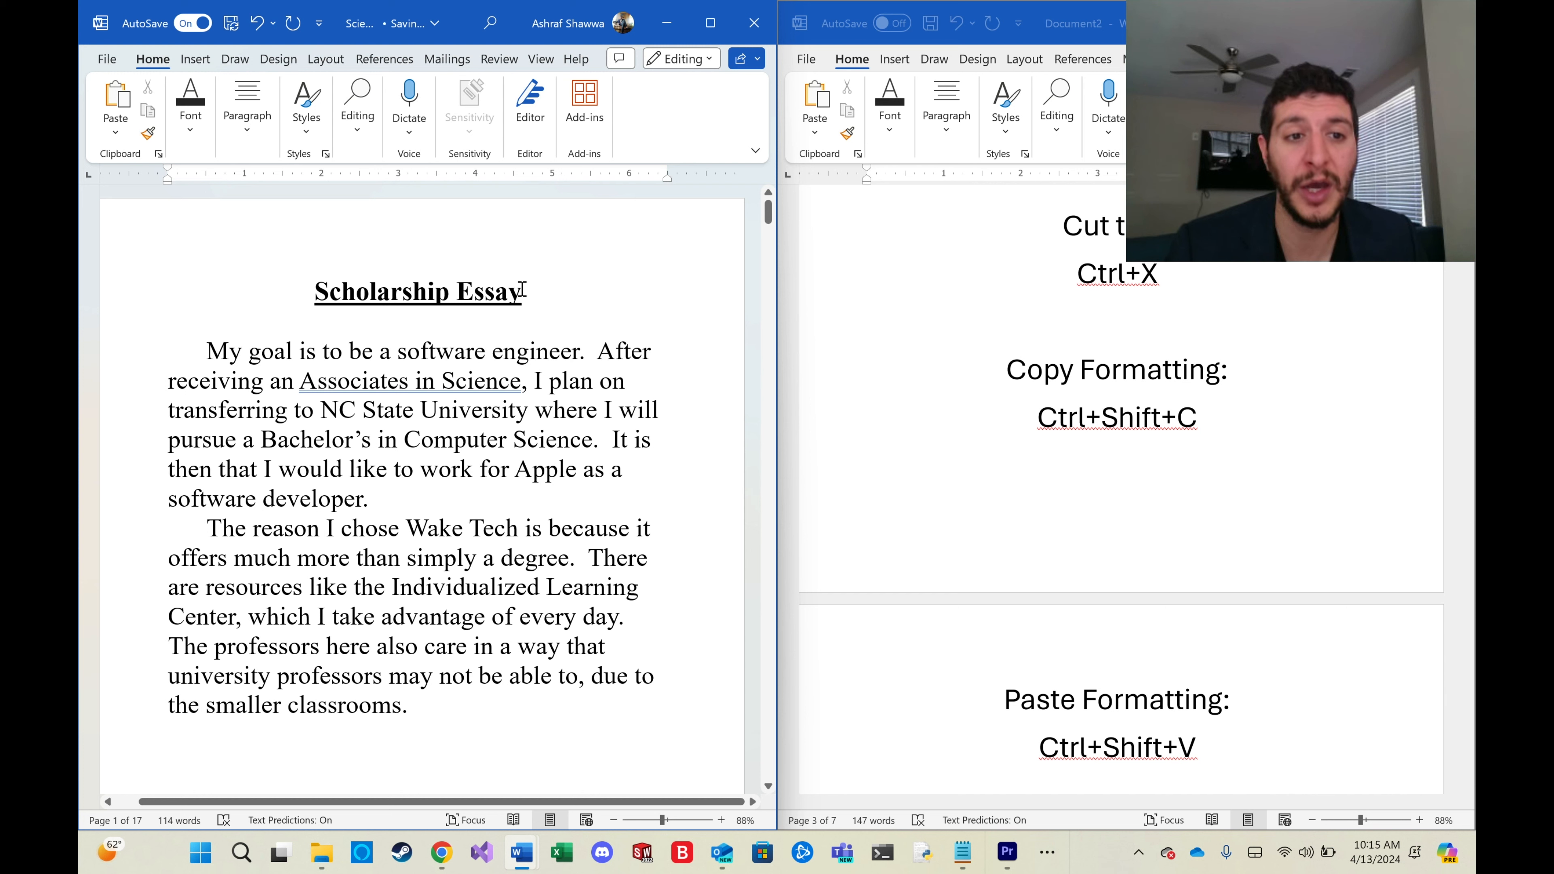
drag(523, 289, 299, 304)
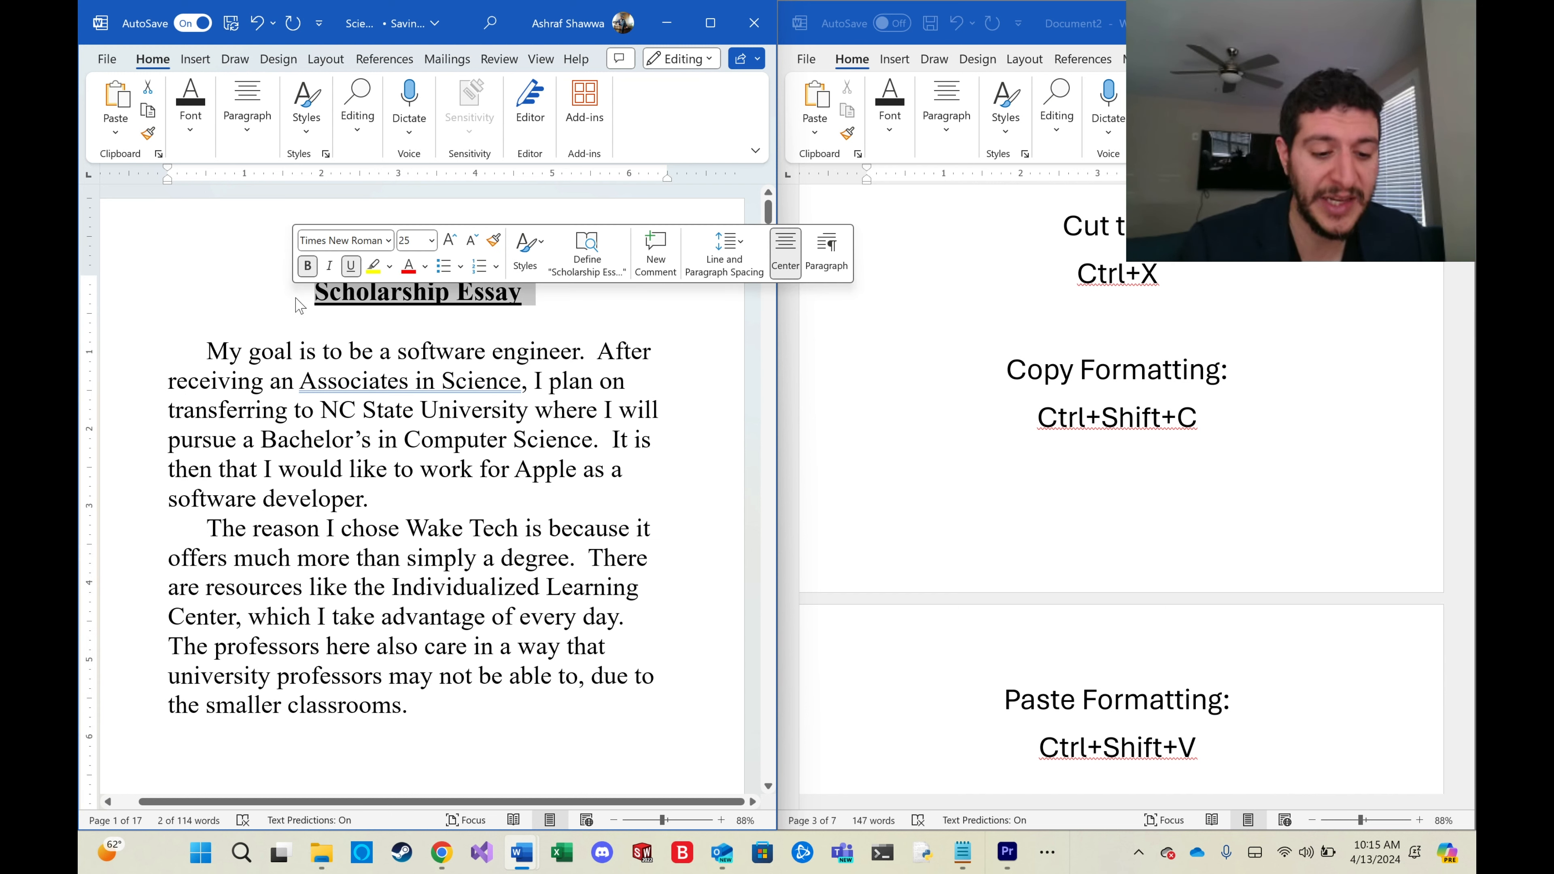
key(ctrl+shift+c)
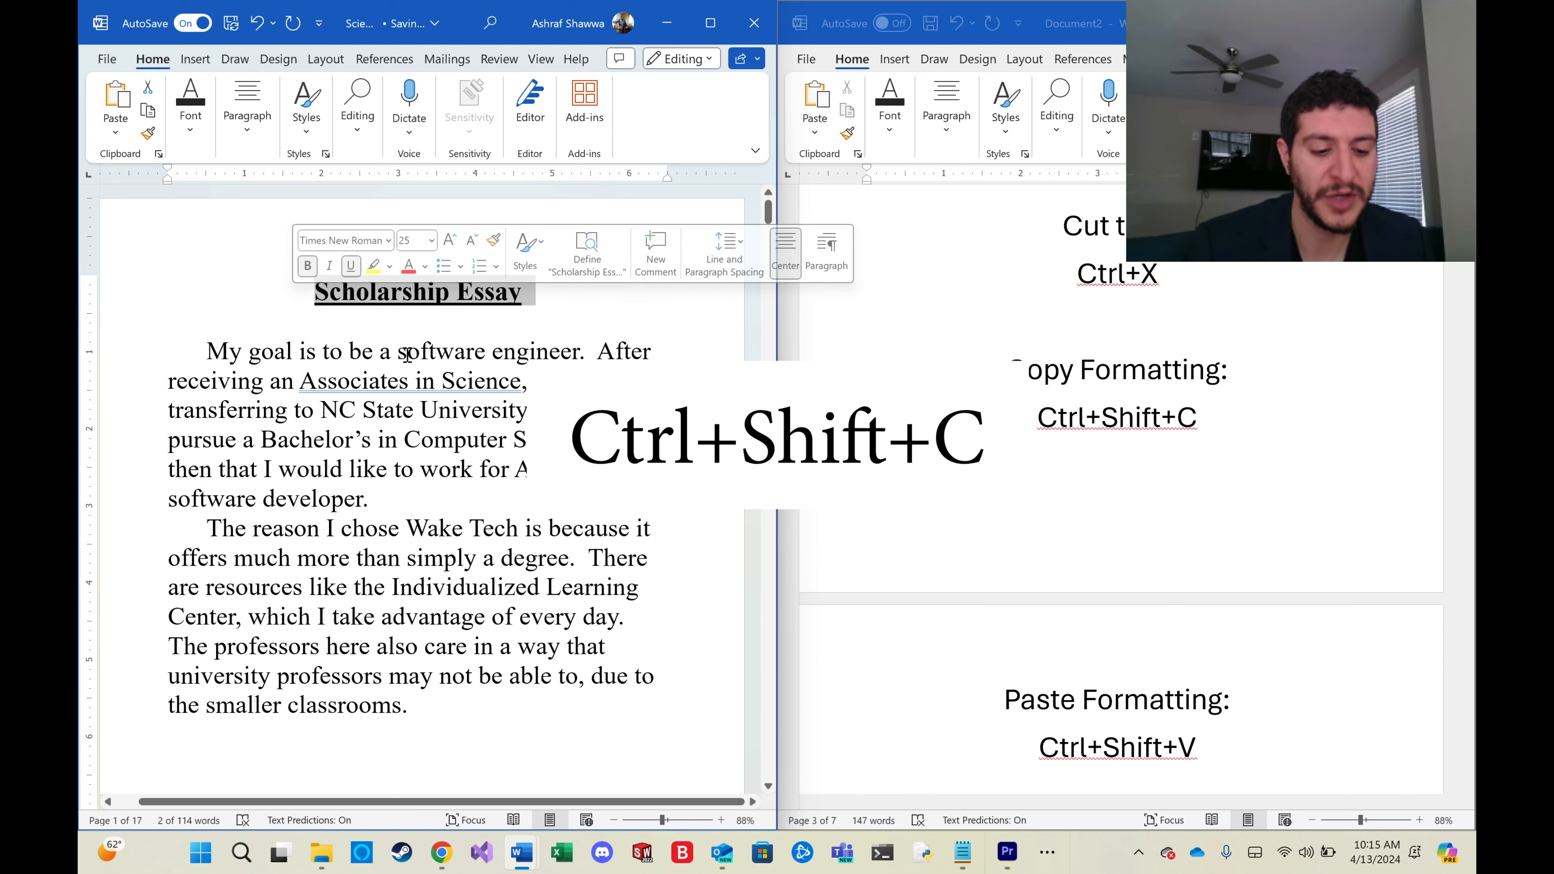
Paste the copied formatting onto 'Title #2' and delete the 'Another title here' line.
scroll(451, 344, down, 10)
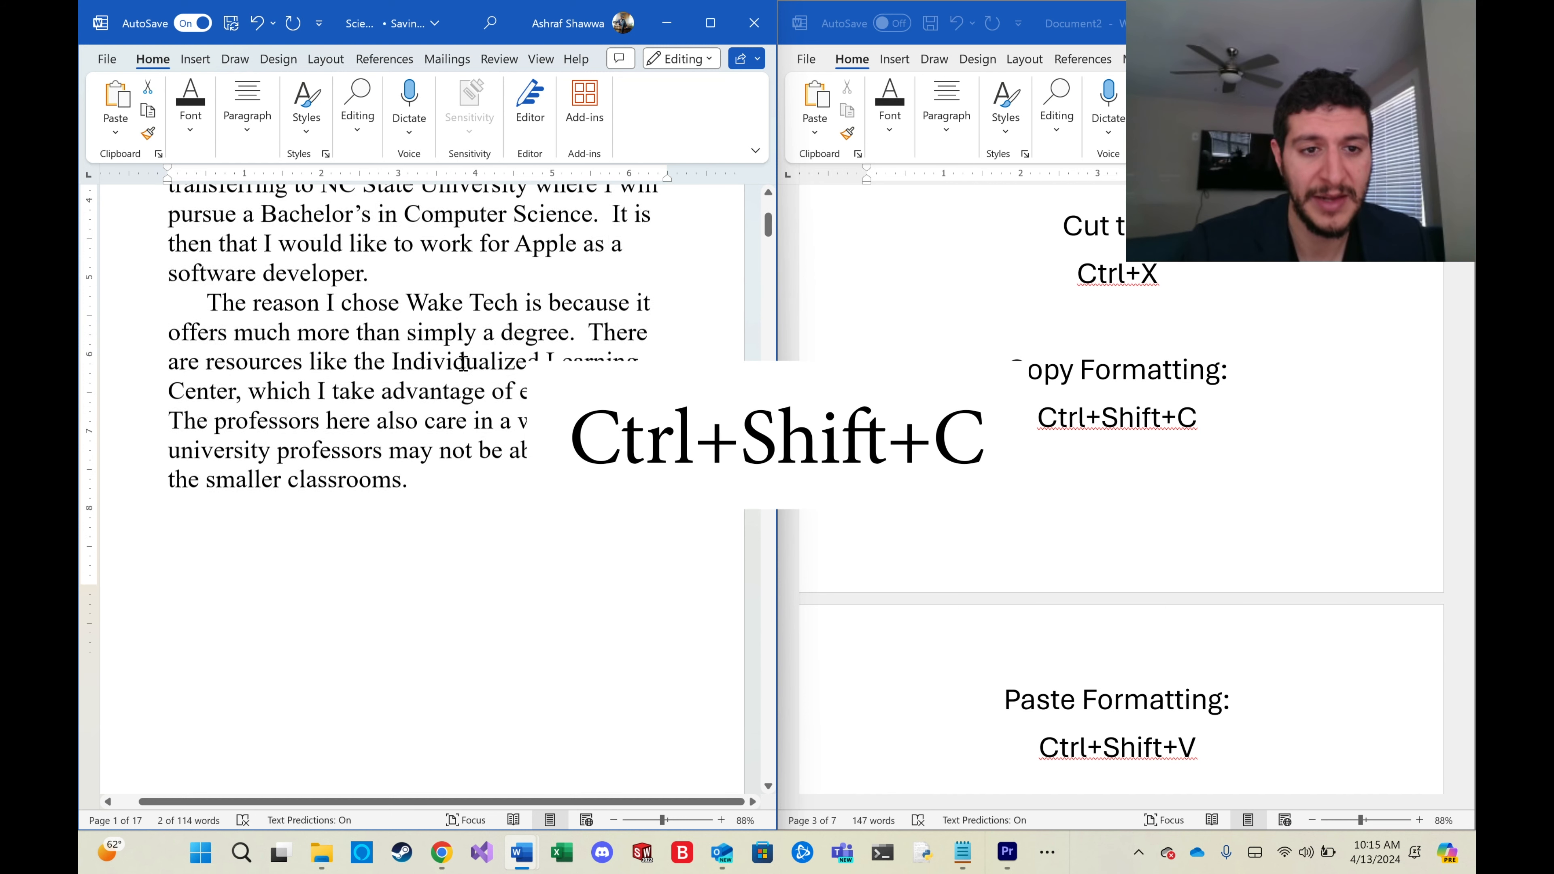
drag(225, 526, 161, 532)
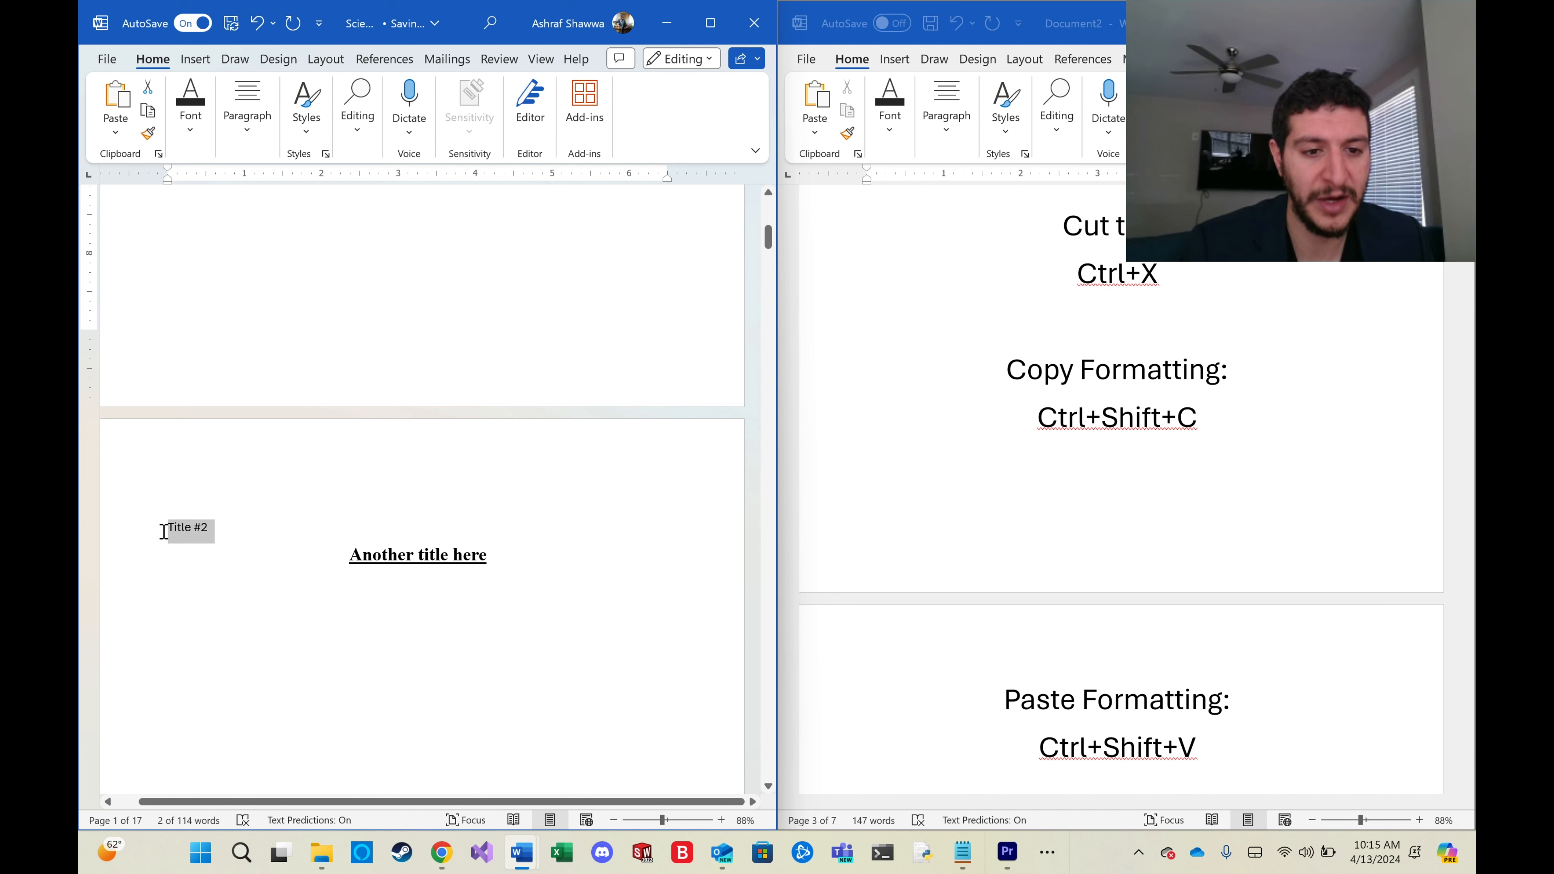
key(ctrl+shift+v)
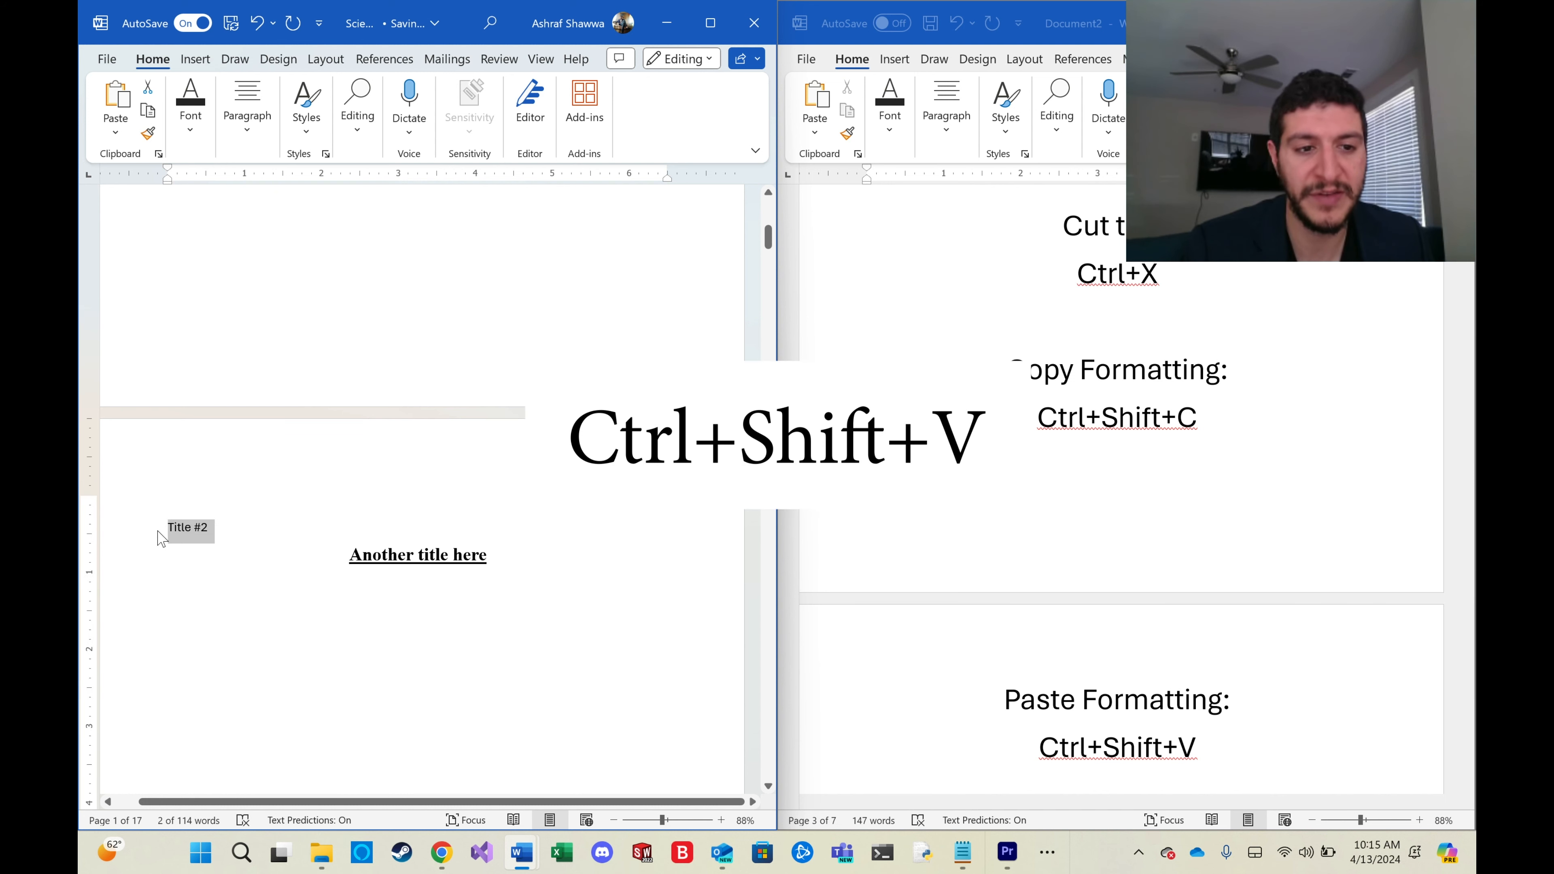
drag(528, 560, 351, 573)
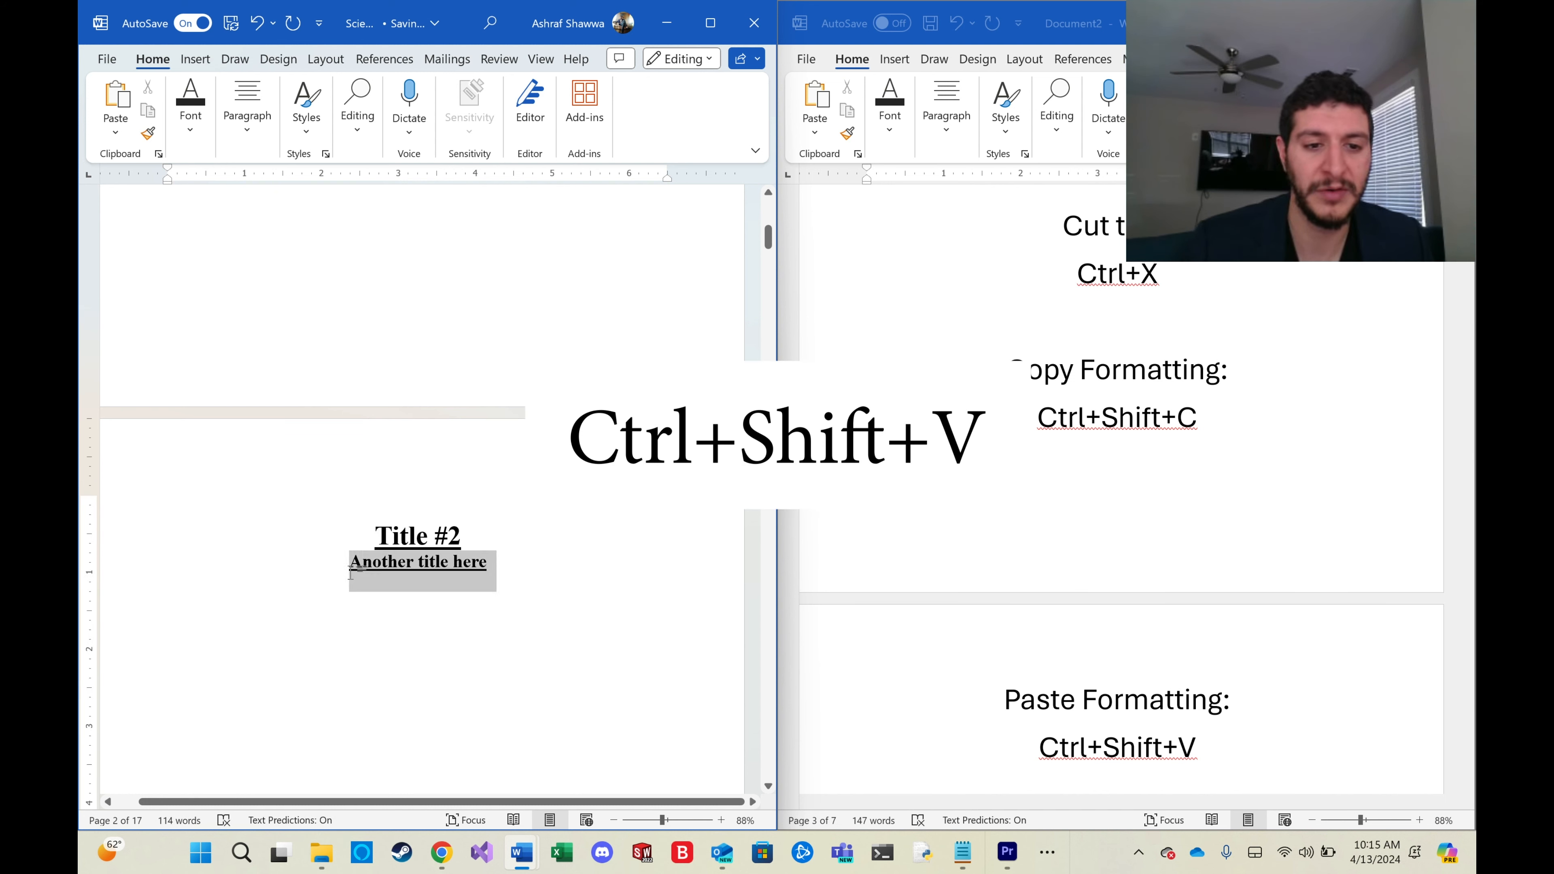
key(BackSpace)
Scroll through the hotkeys reference to the highlight text shortcut.
scroll(1068, 566, down, 3)
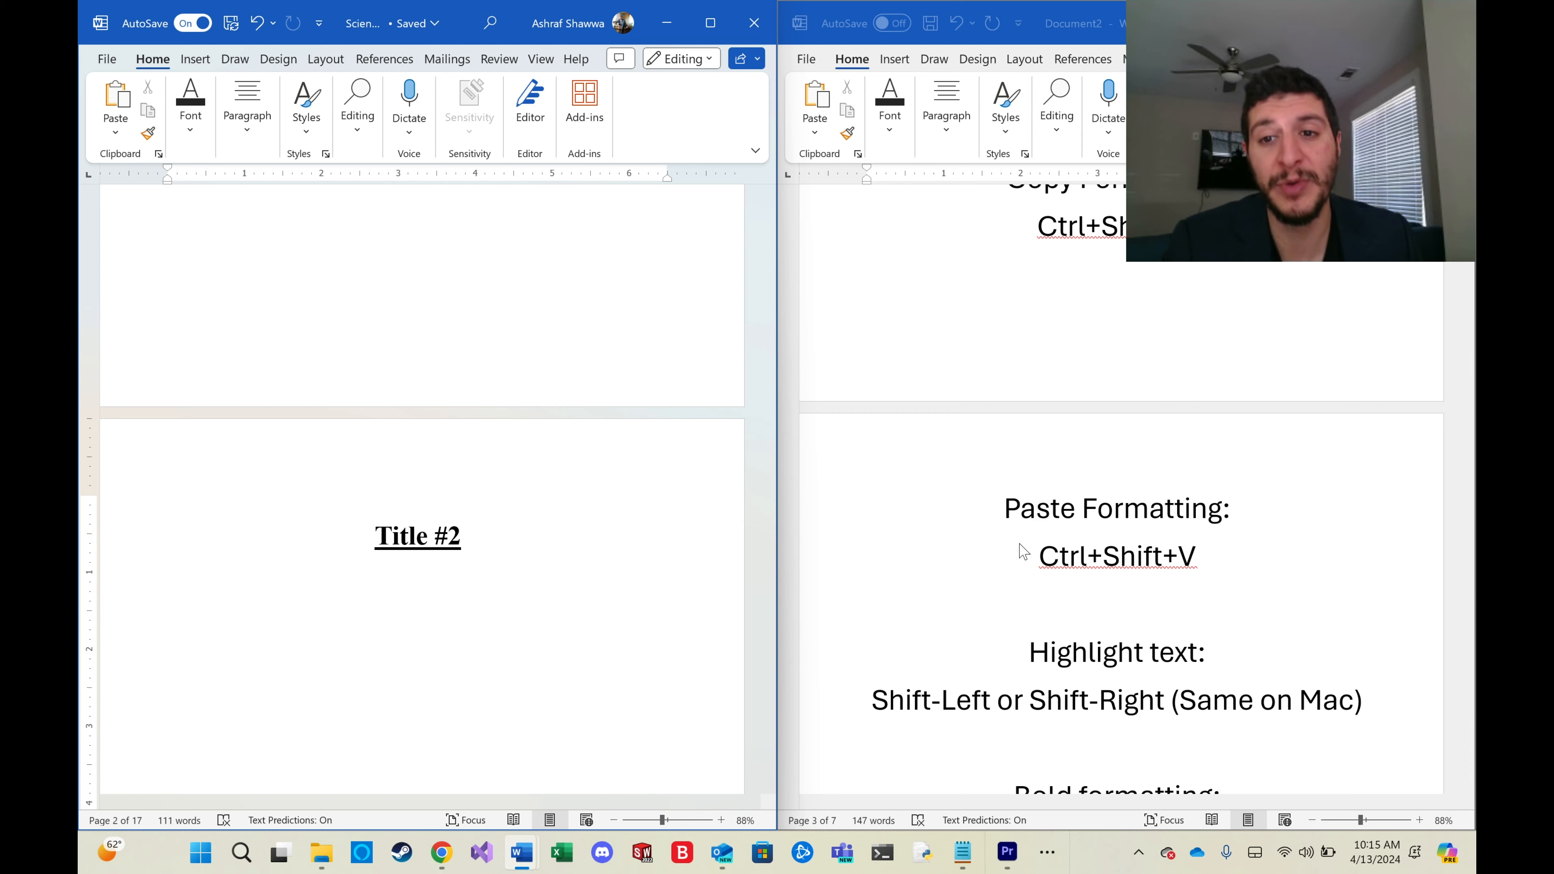
scroll(1023, 551, up, 6)
scroll(1023, 549, down, 3)
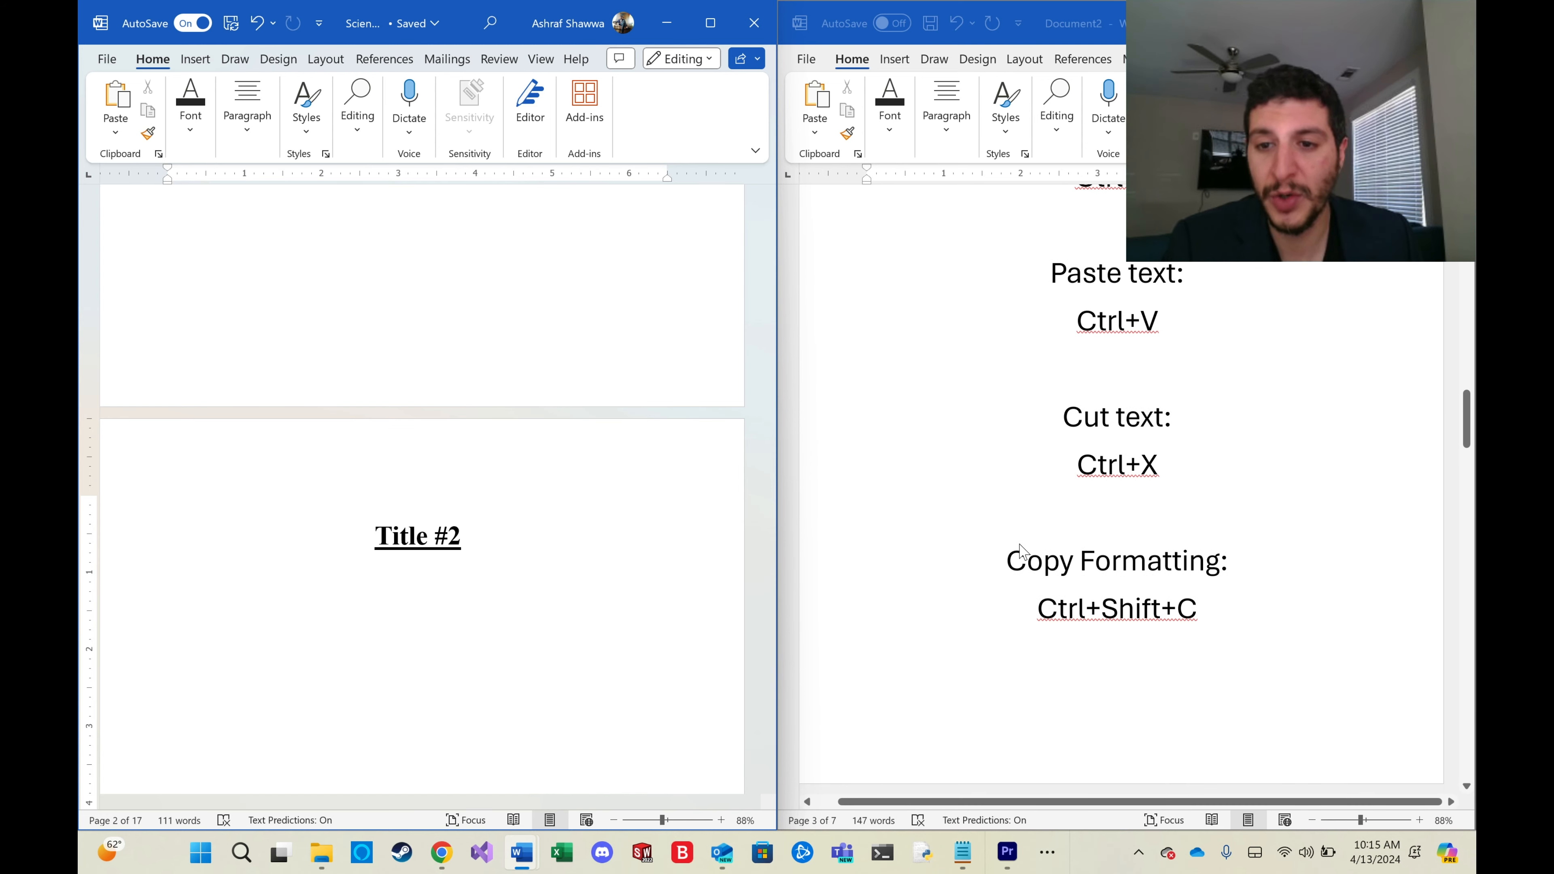
scroll(1022, 551, down, 3)
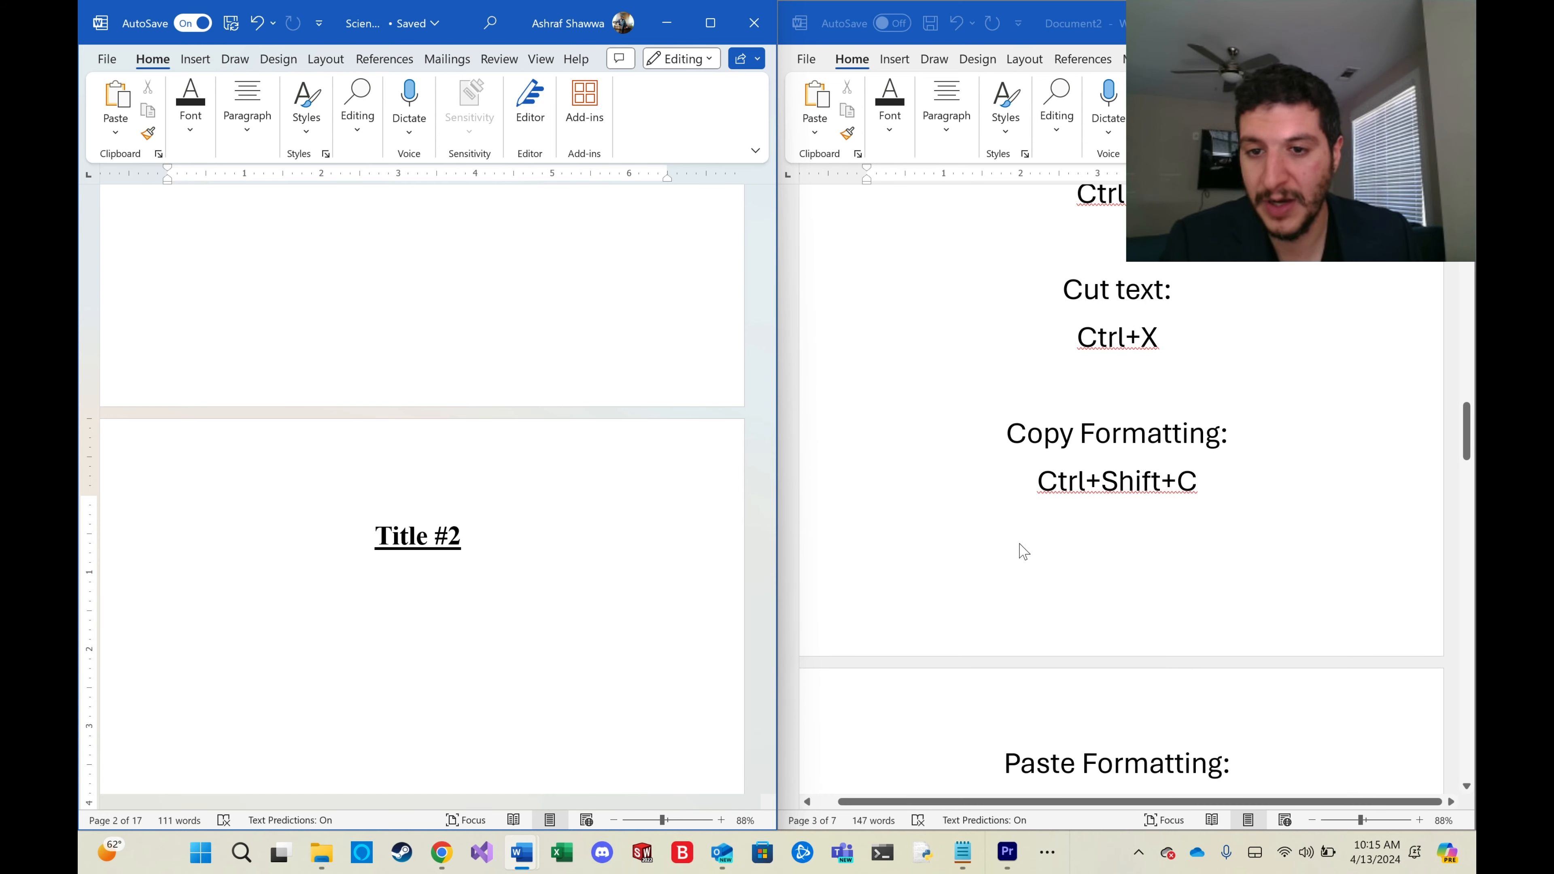
scroll(1023, 550, down, 4)
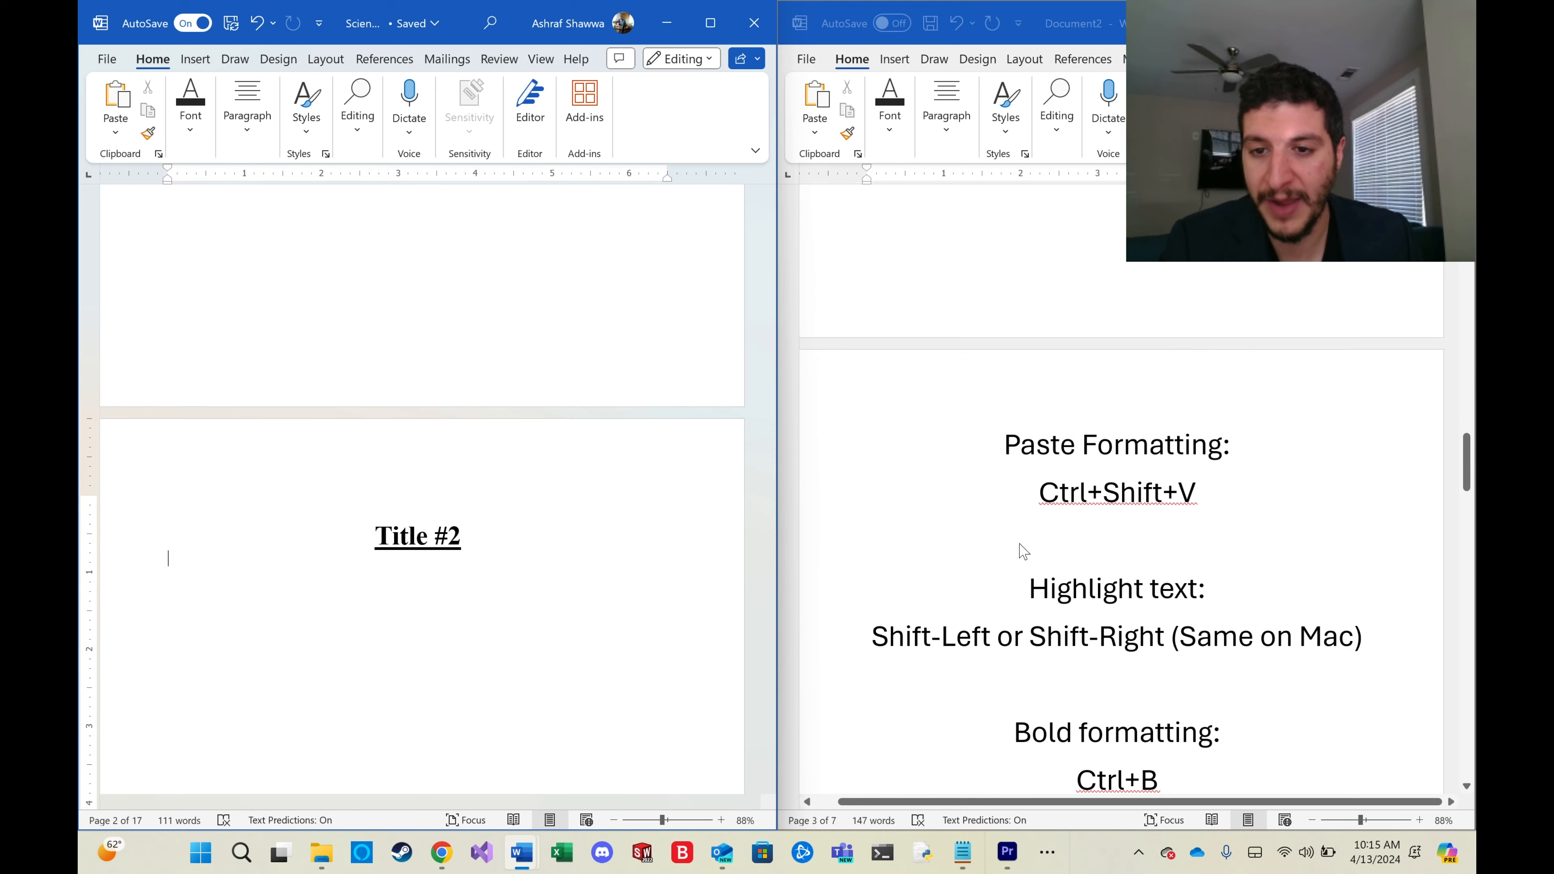
scroll(1022, 550, down, 2)
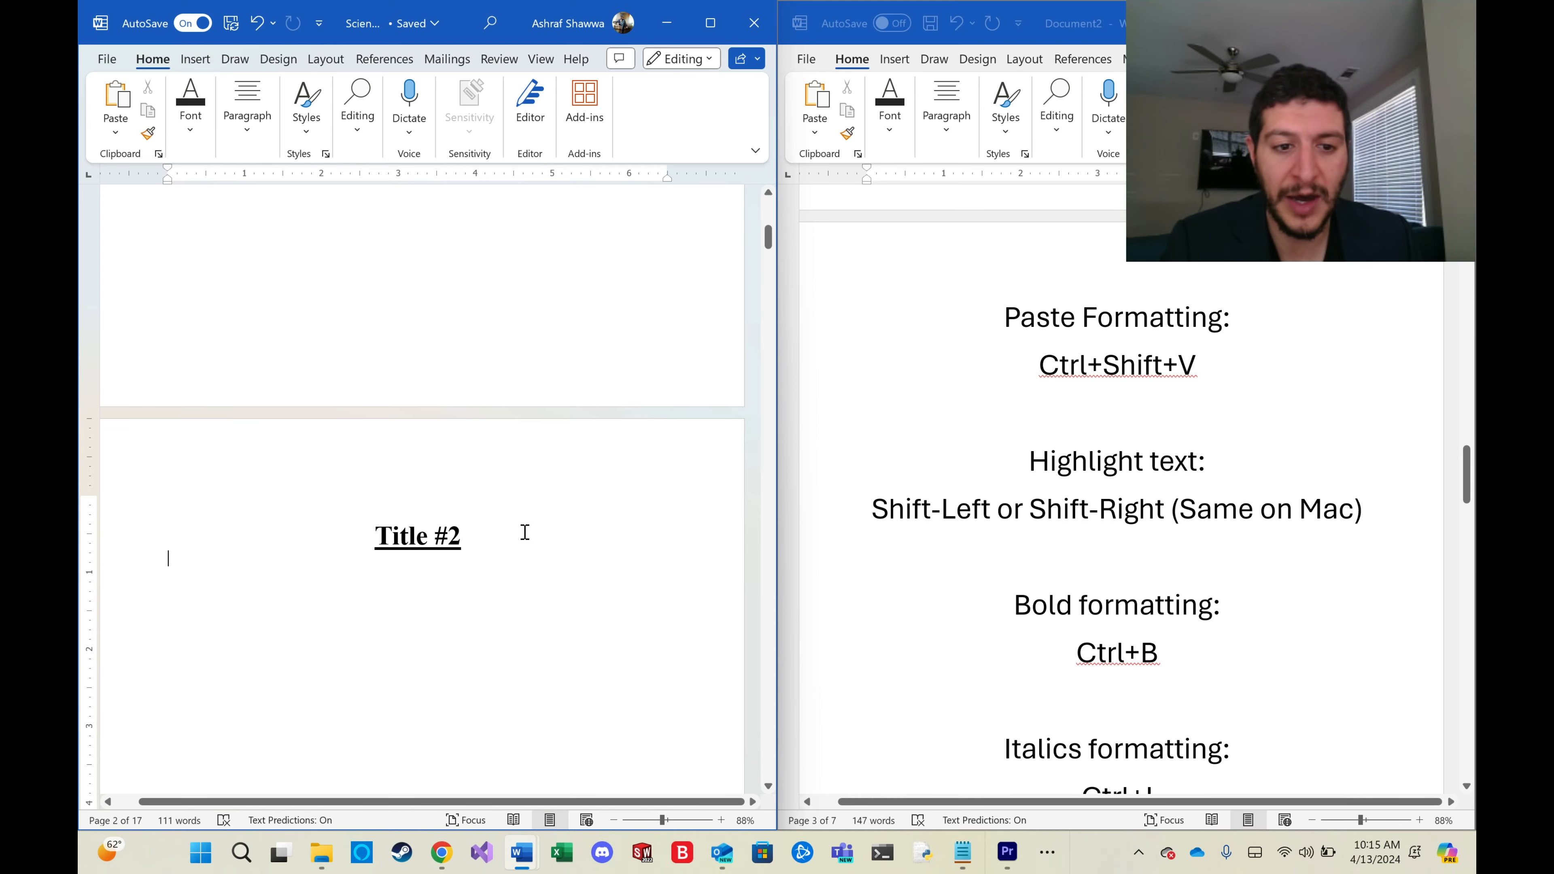
scroll(523, 538, up, 3)
scroll(523, 539, up, 5)
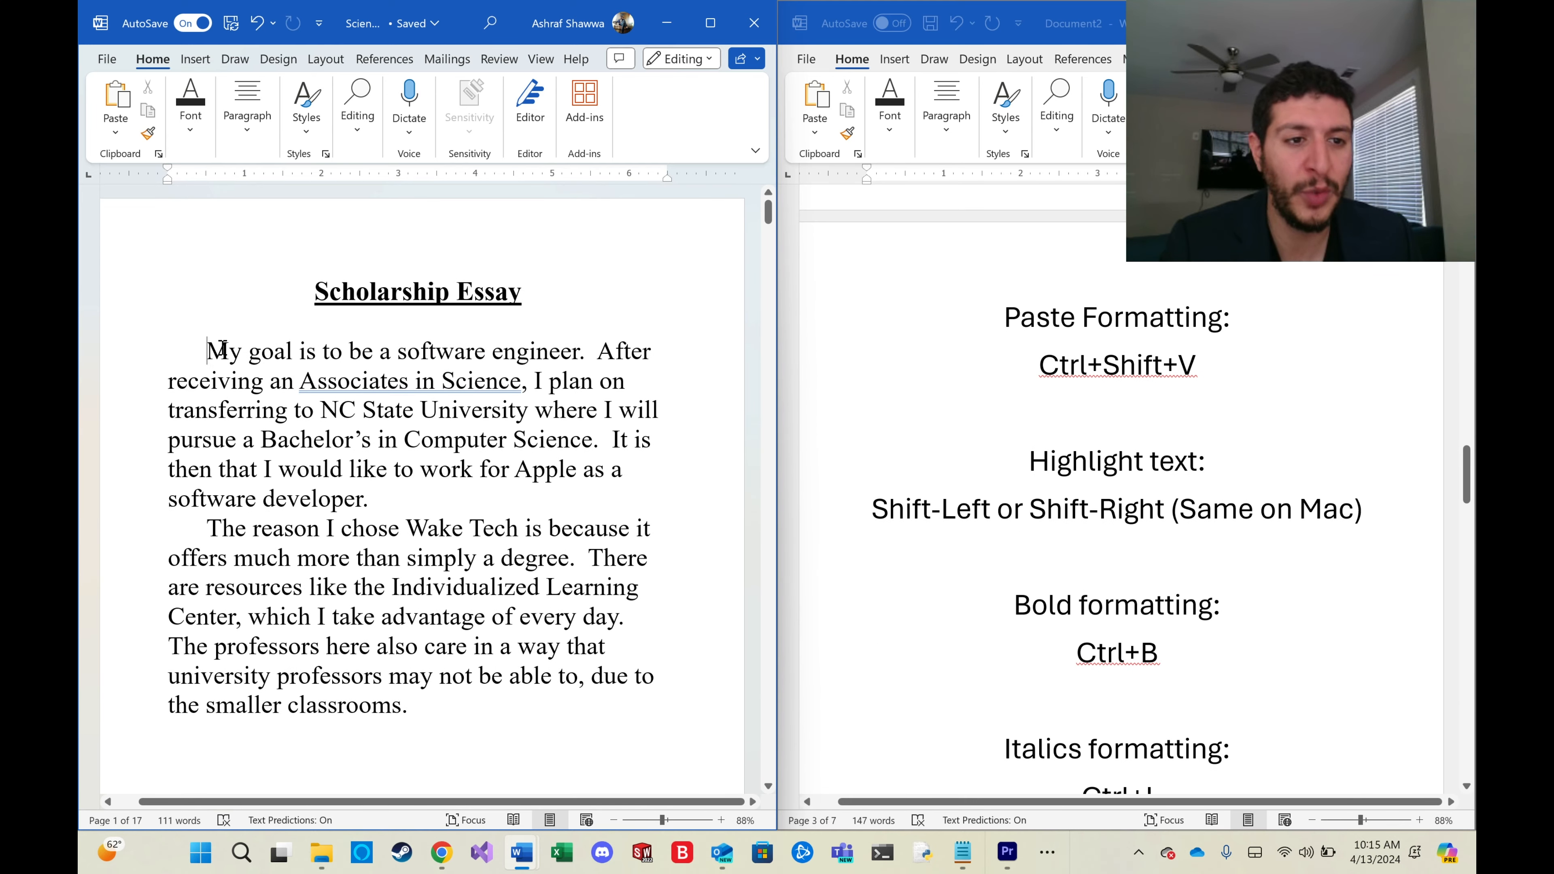
Select 'My goal is to be a software engineer' in the first paragraph, adjusting the selection character by character.
drag(221, 350, 485, 357)
click(488, 353)
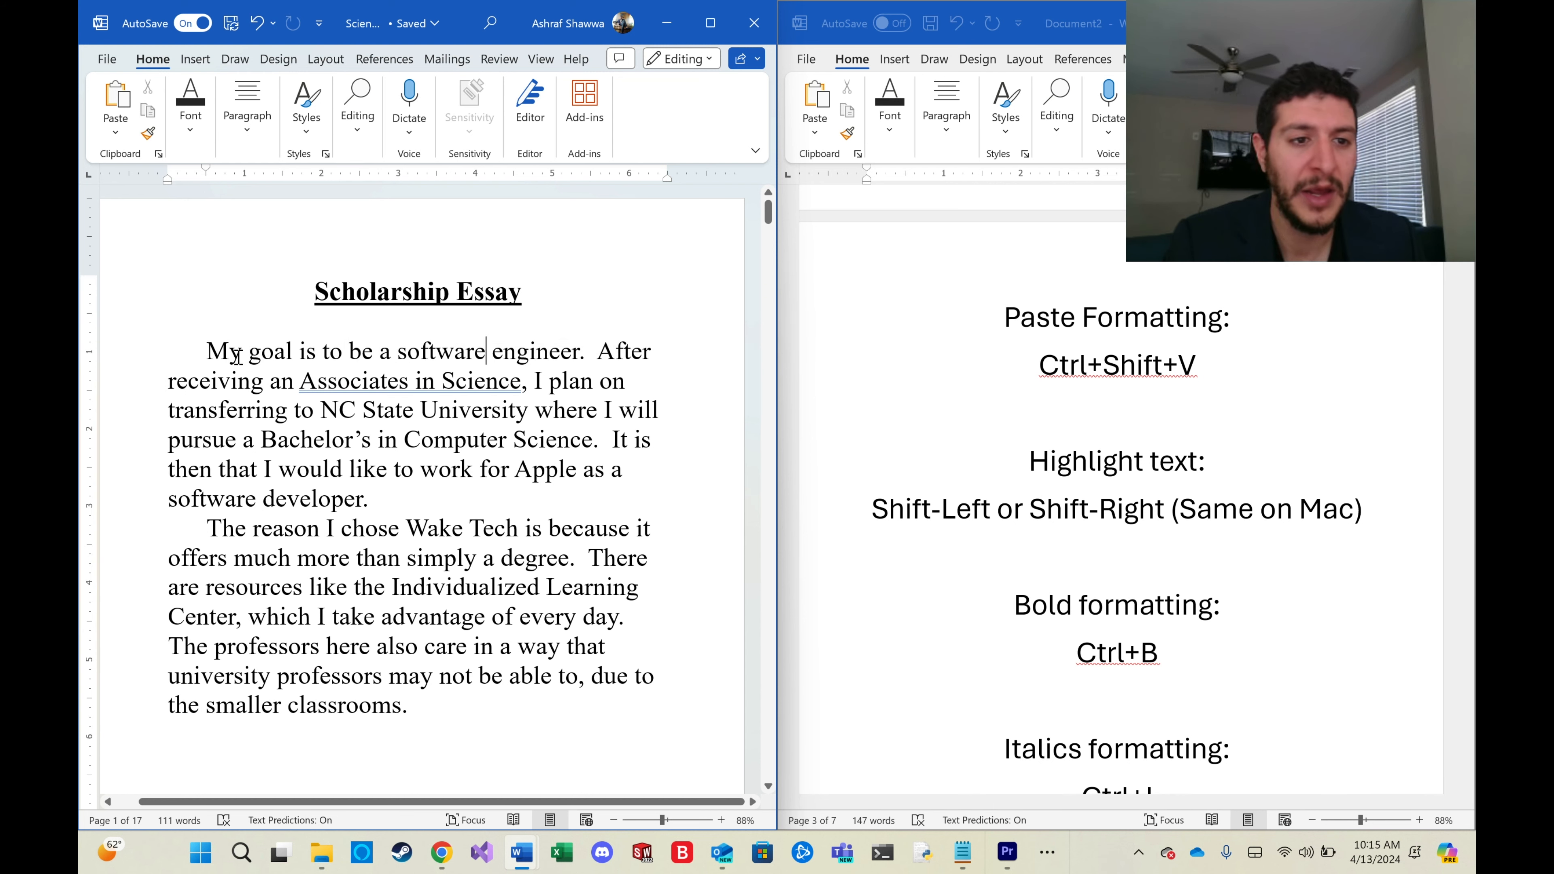
drag(210, 352, 487, 353)
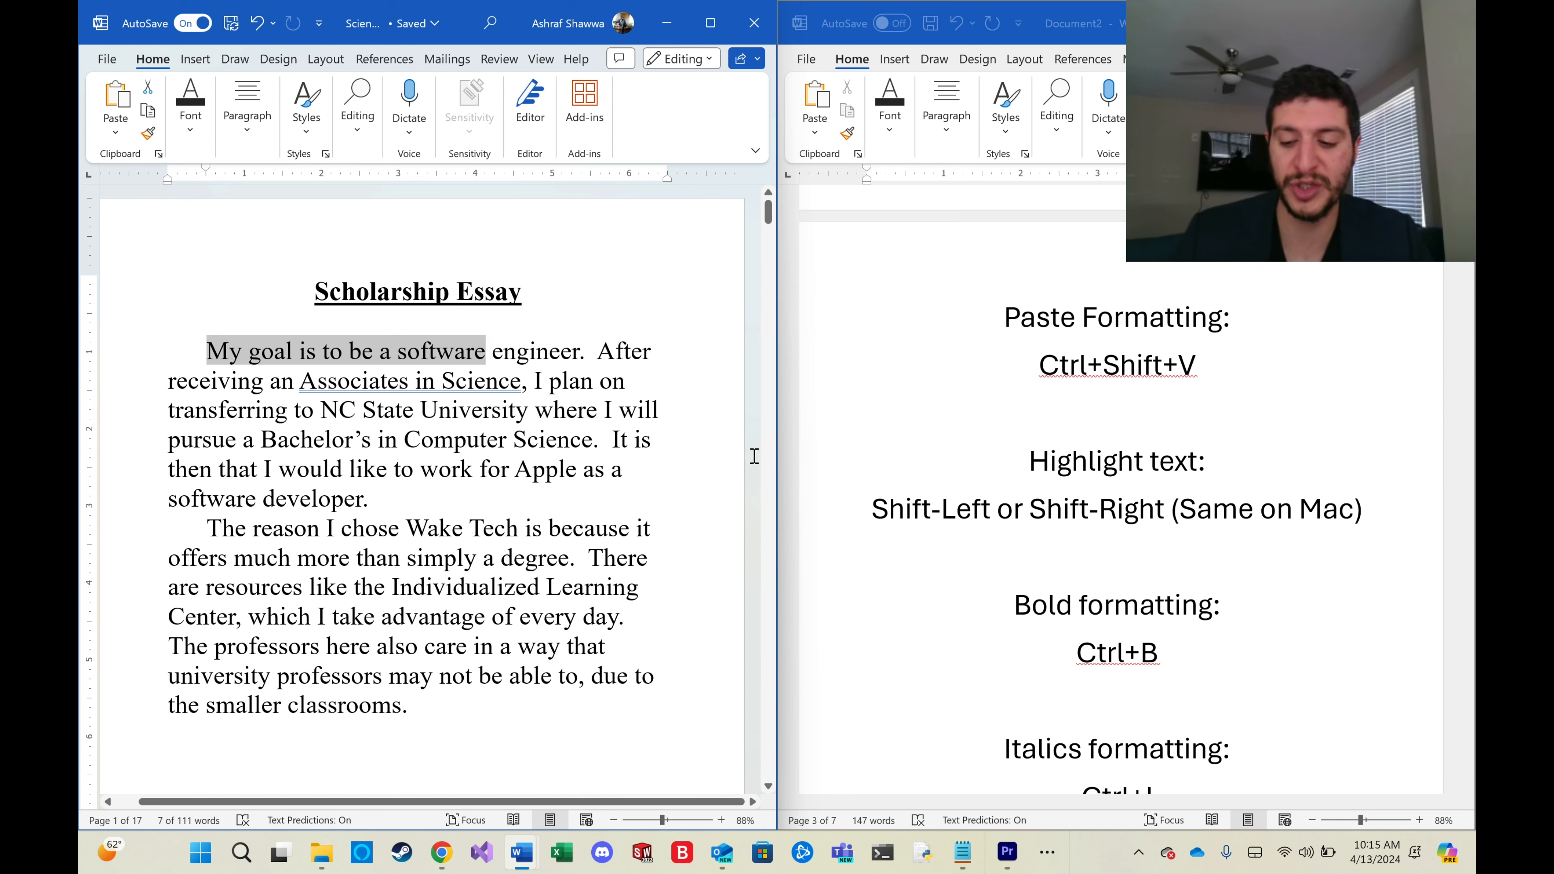
key(shift+Right)
key(shift+Right)
key(shift+Right)
key(shift+Right)
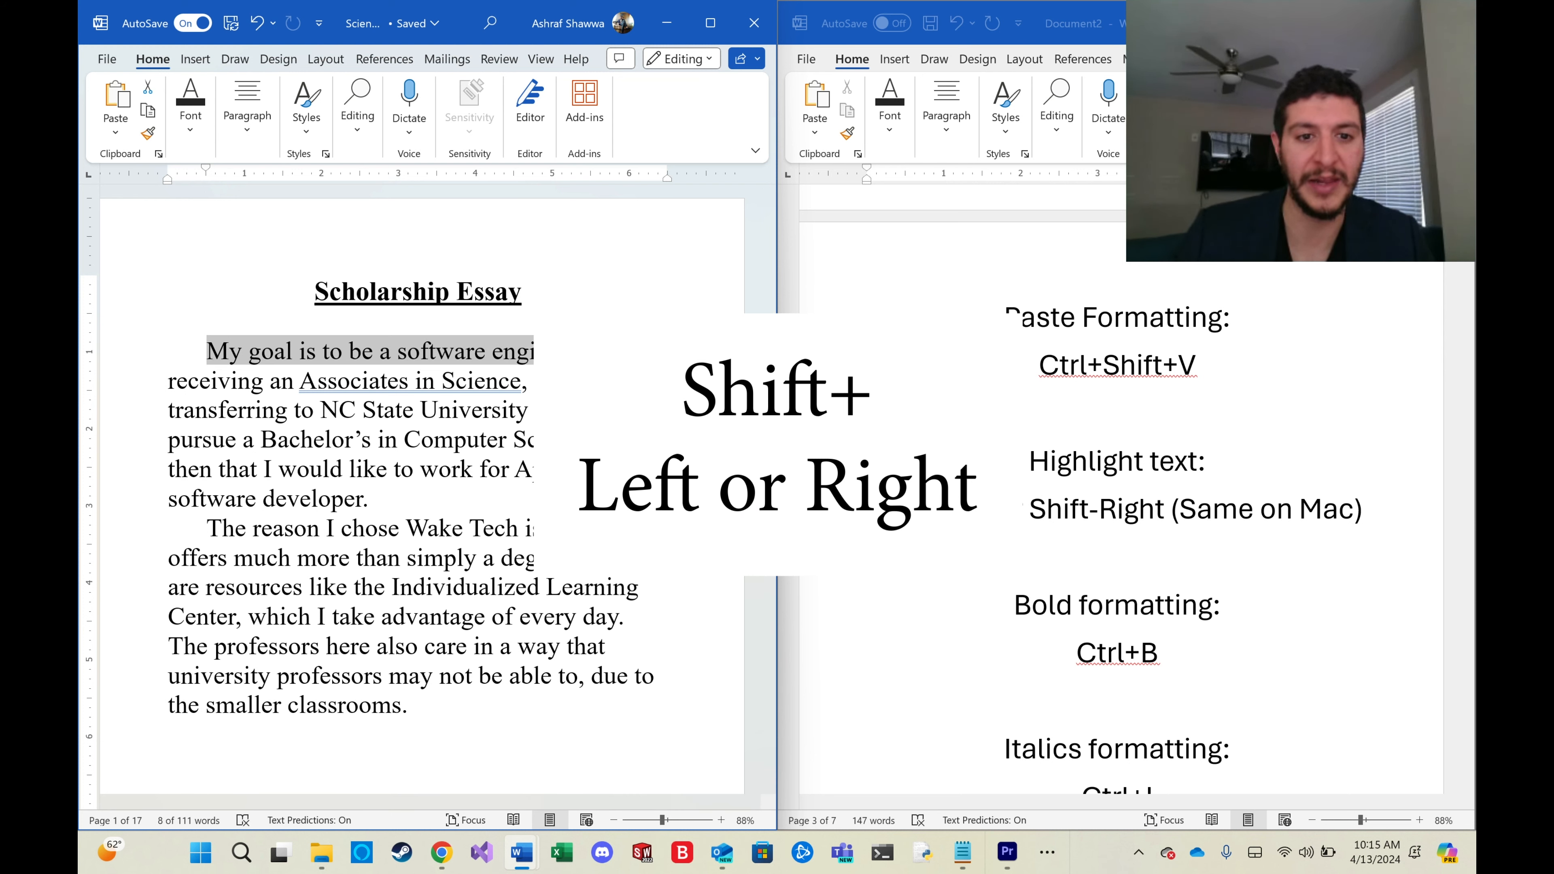
key(shift+Left)
key(shift+Right)
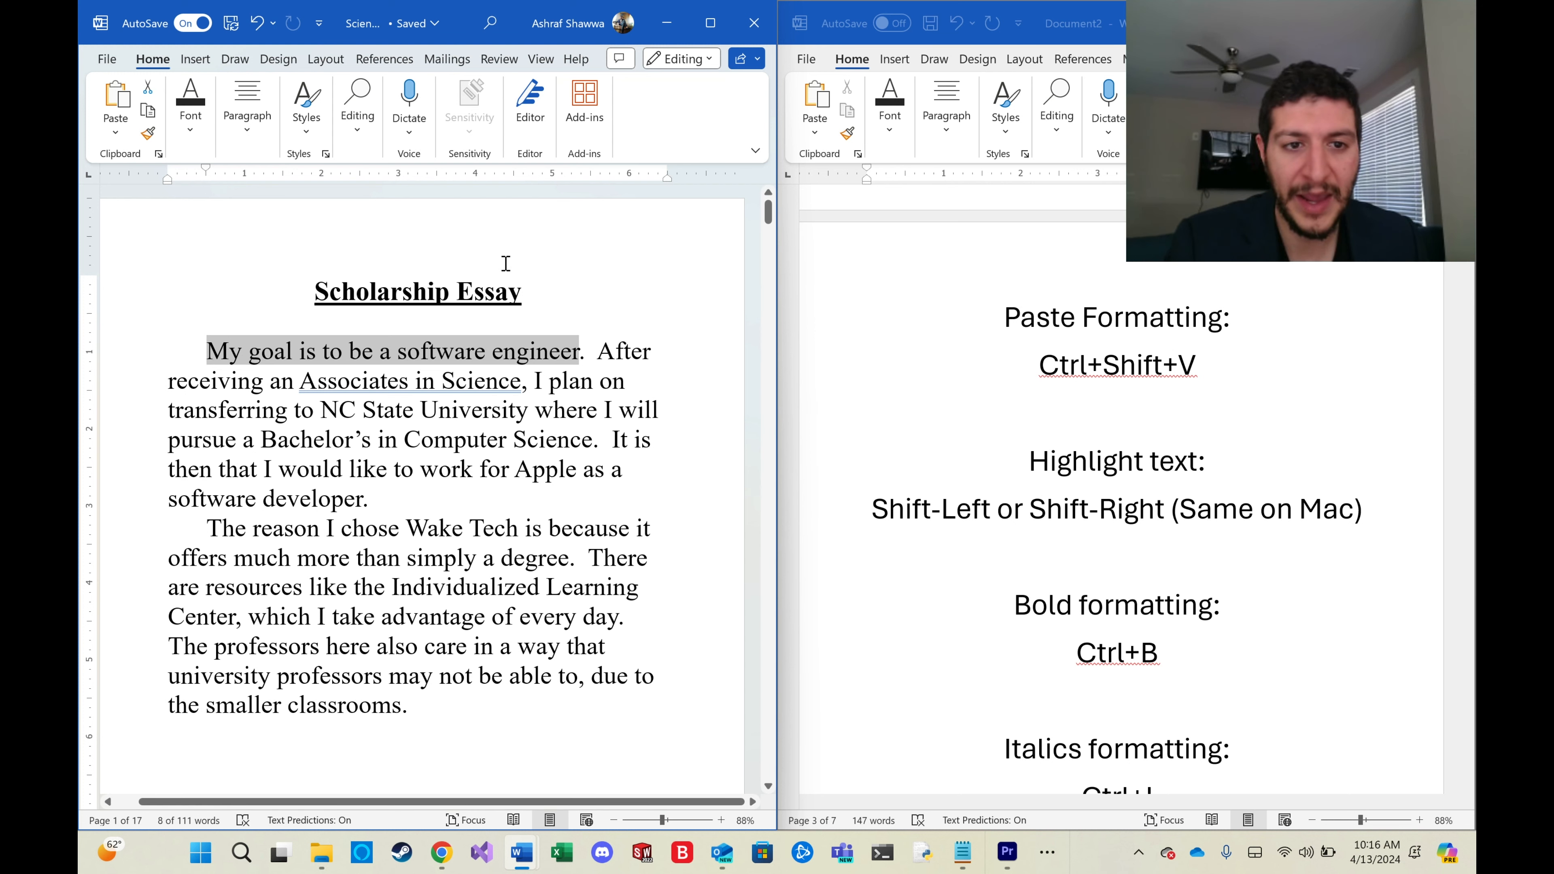
Select the title line and toggle its bold and italics on and off again.
click(509, 291)
triple_click(529, 294)
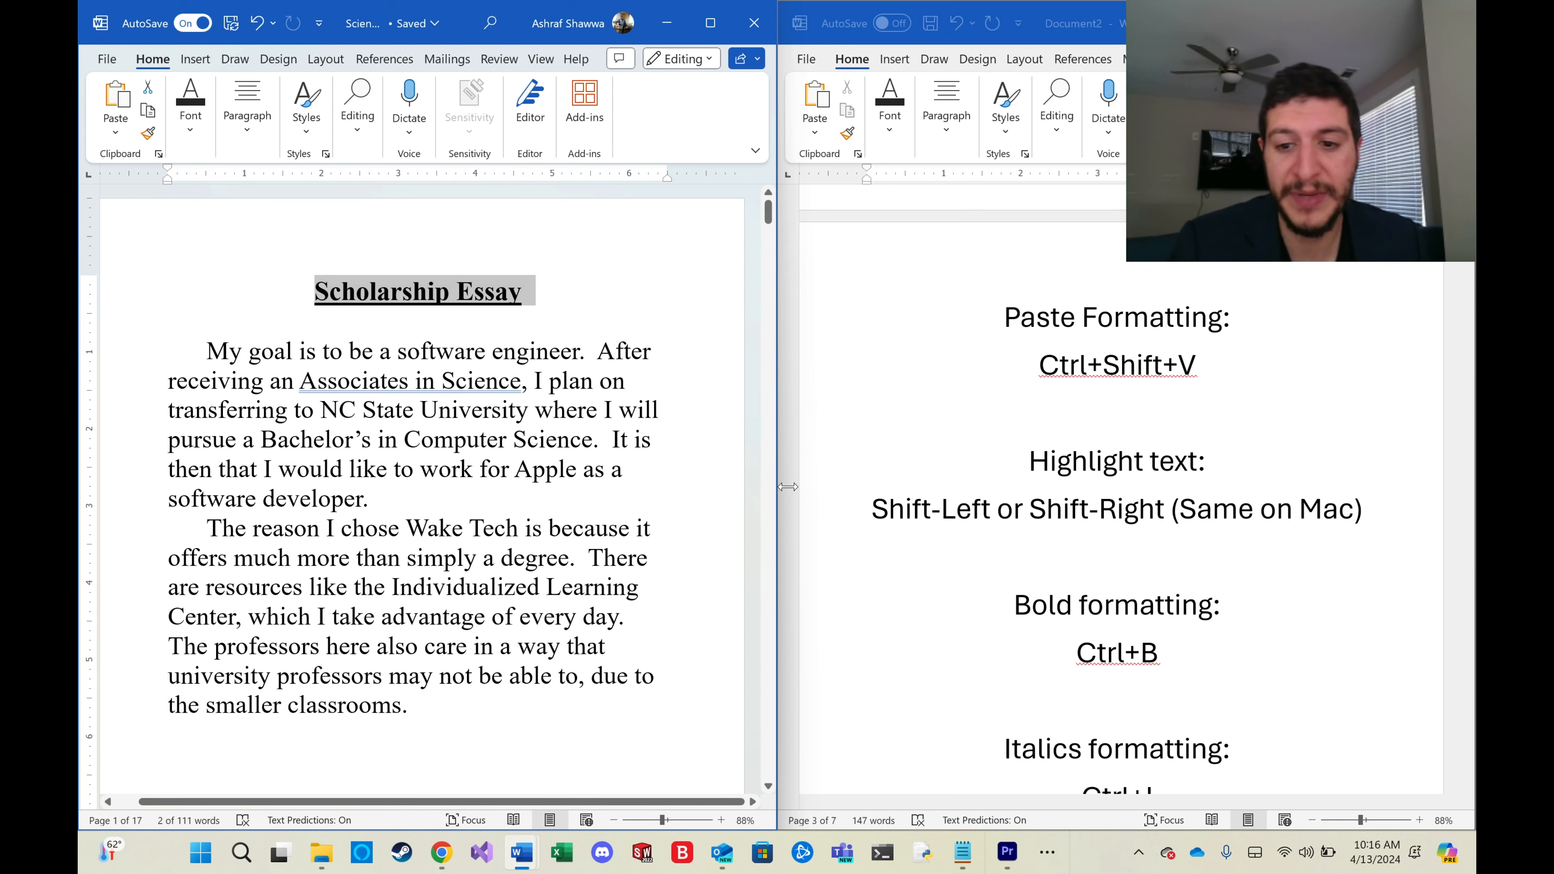
key(ctrl+b)
key(ctrl+b)
key(ctrl+b)
key(ctrl+b)
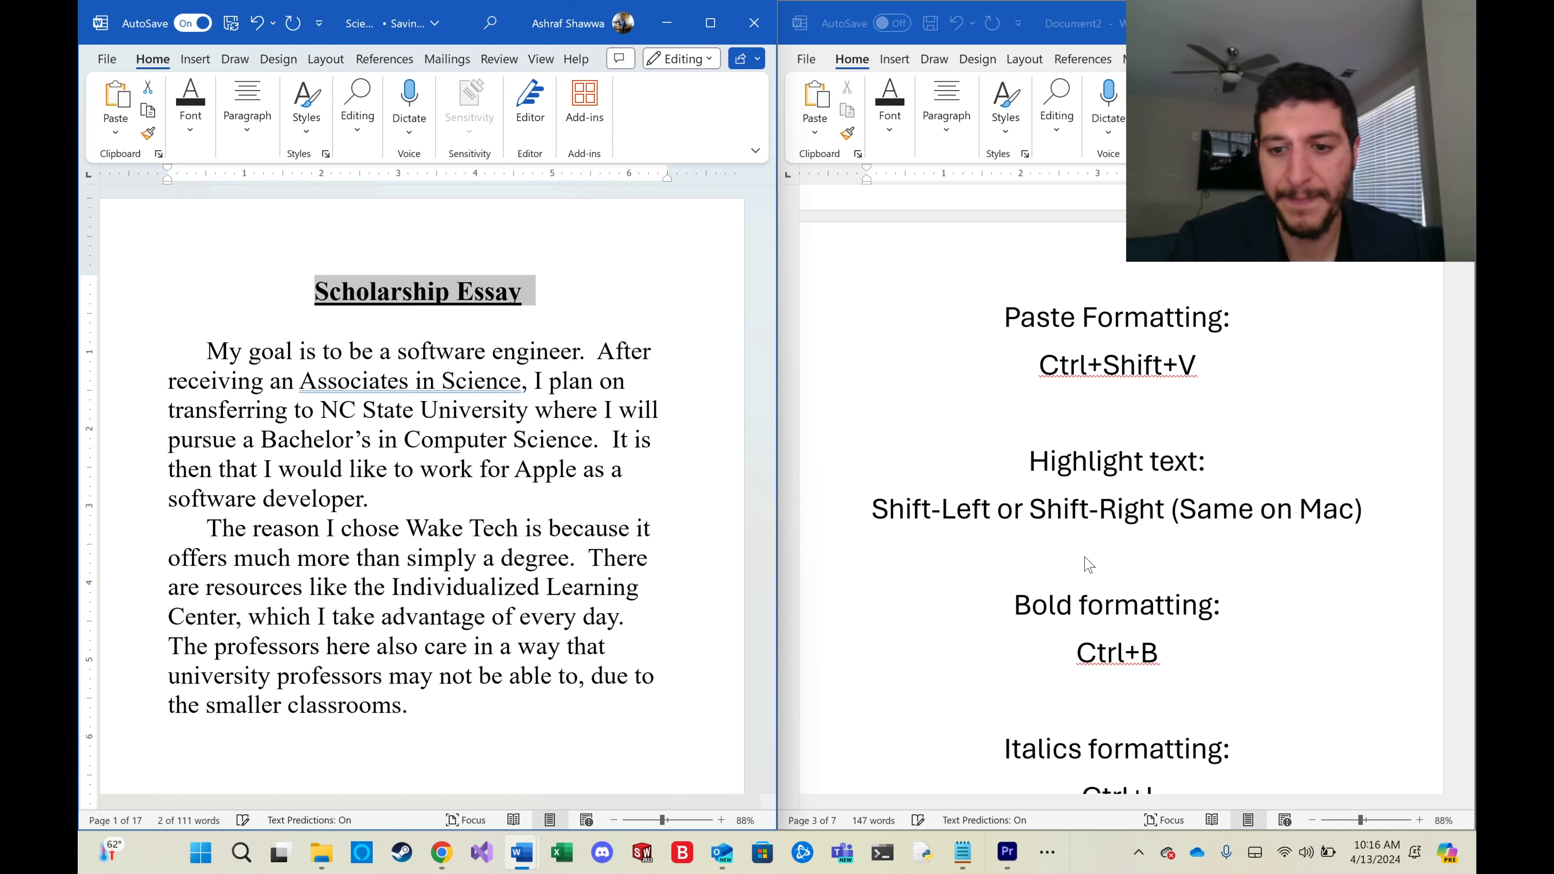
scroll(959, 518, down, 2)
scroll(959, 518, down, 1)
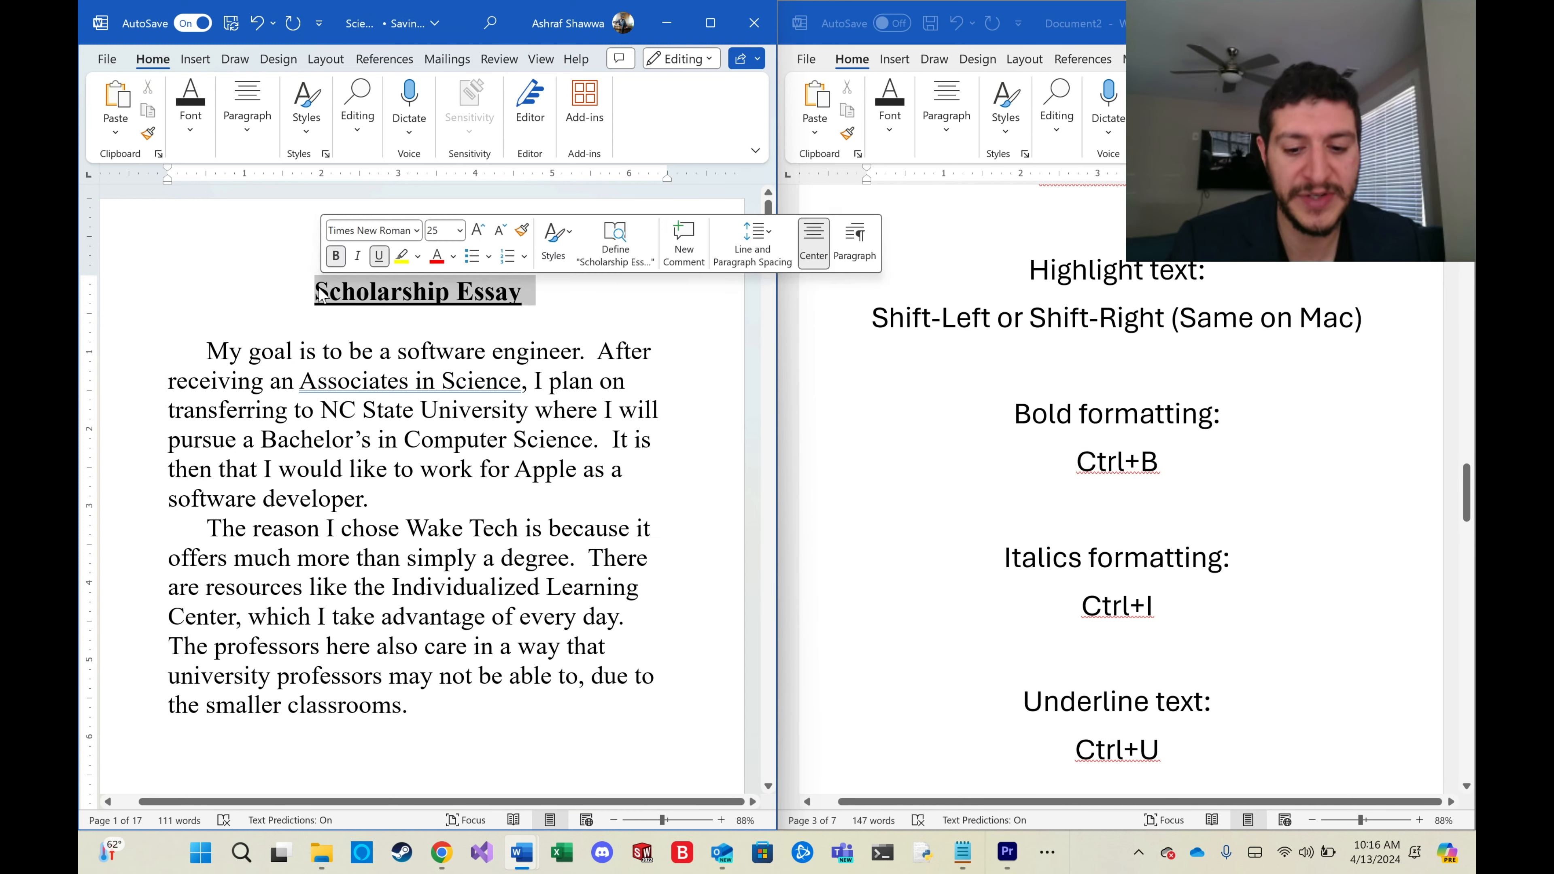
key(ctrl+i)
key(ctrl+i)
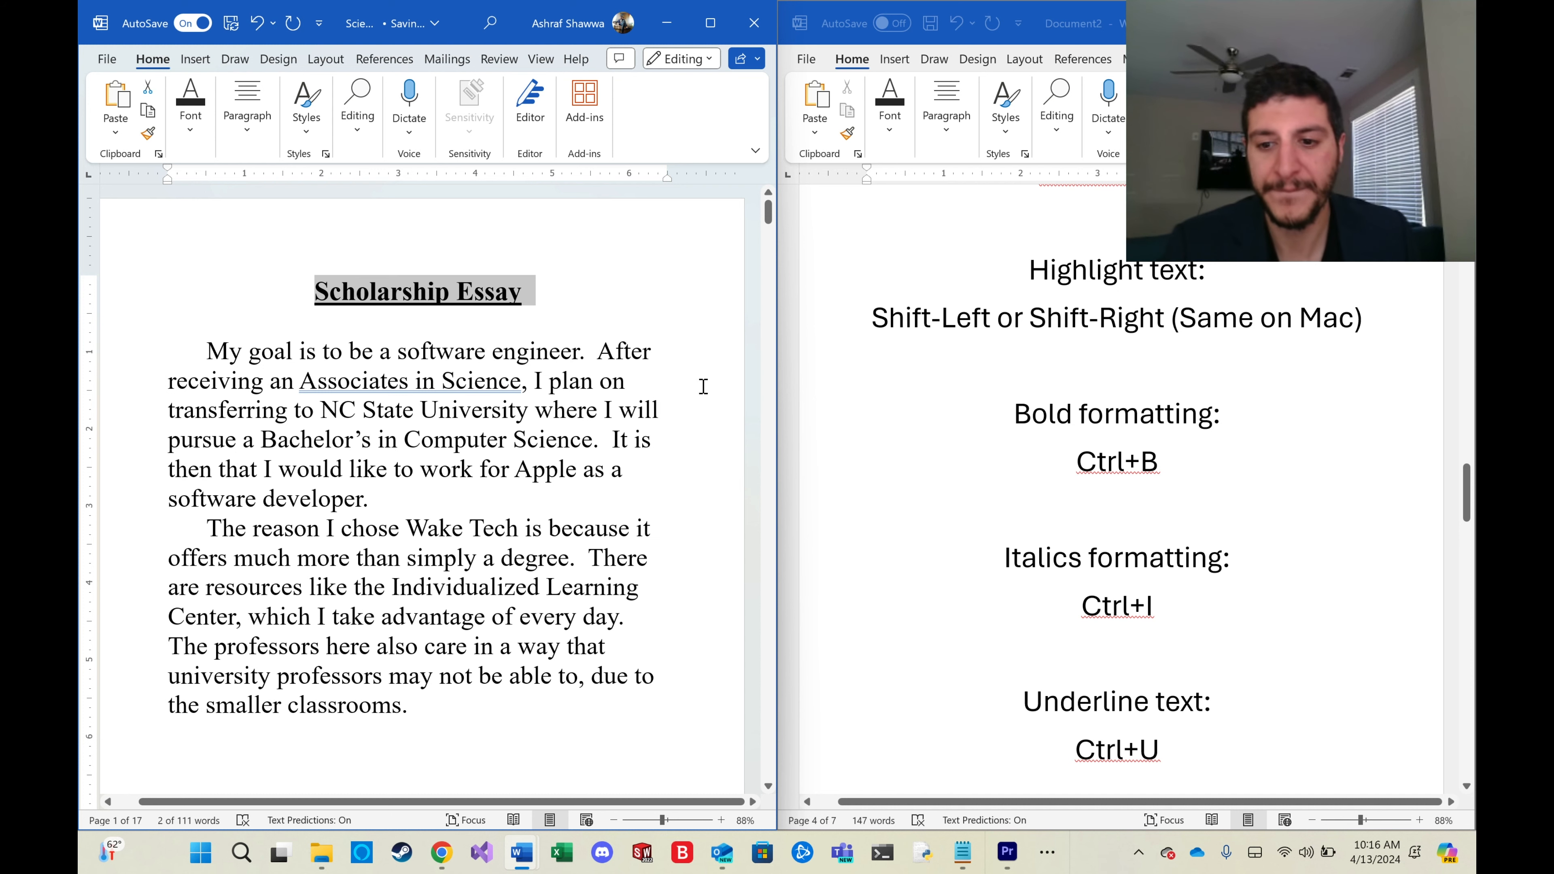
Set the 'Scholarship Essay' title's font size to 26.
scroll(1187, 436, down, 9)
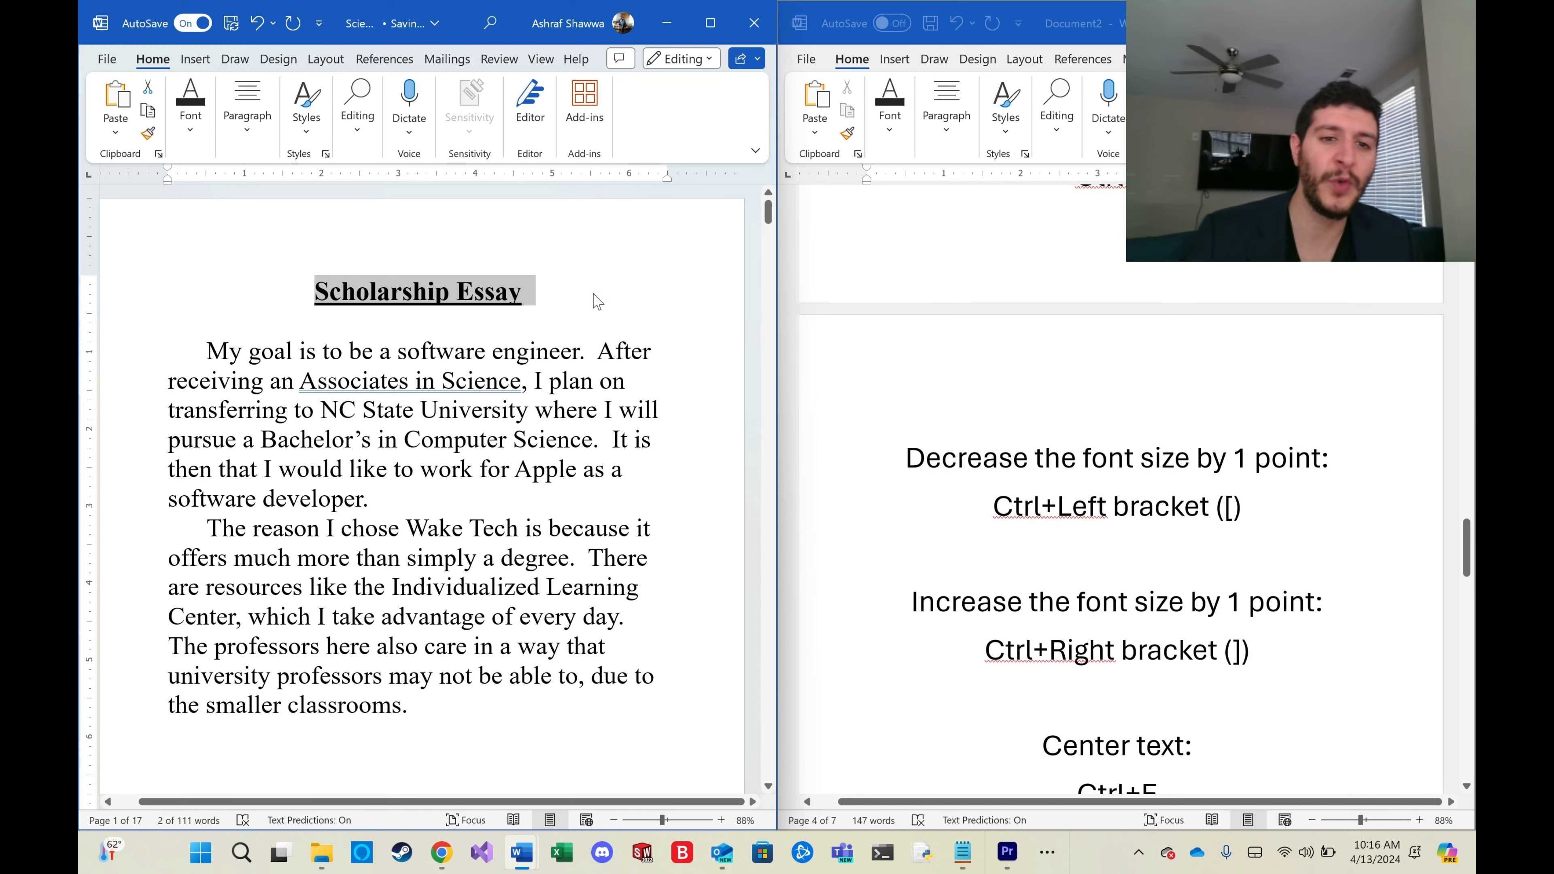
drag(596, 299, 314, 294)
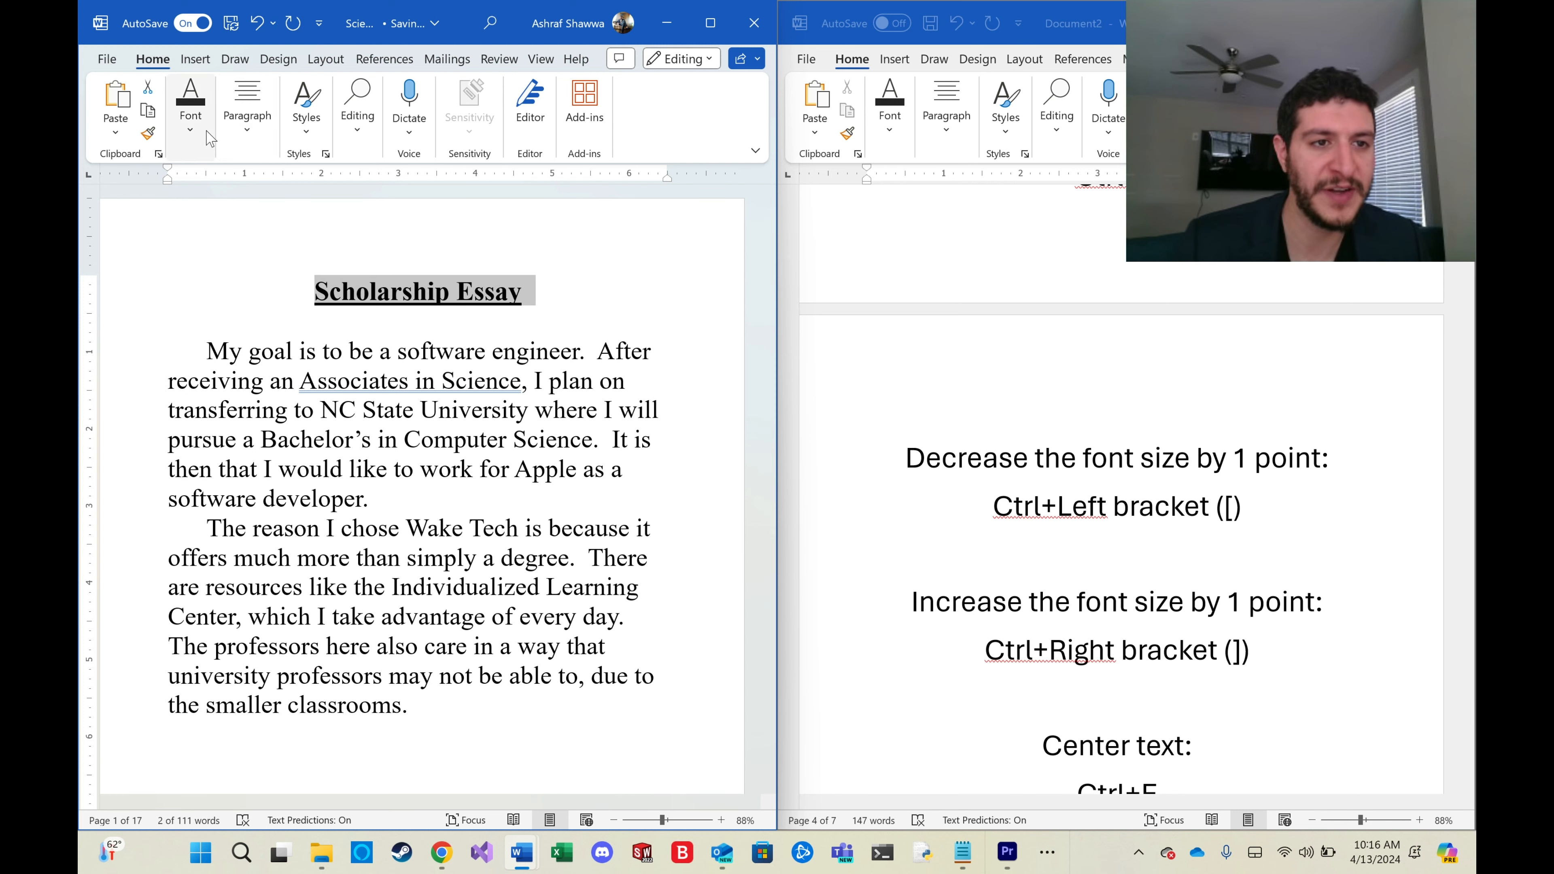
click(193, 135)
click(321, 180)
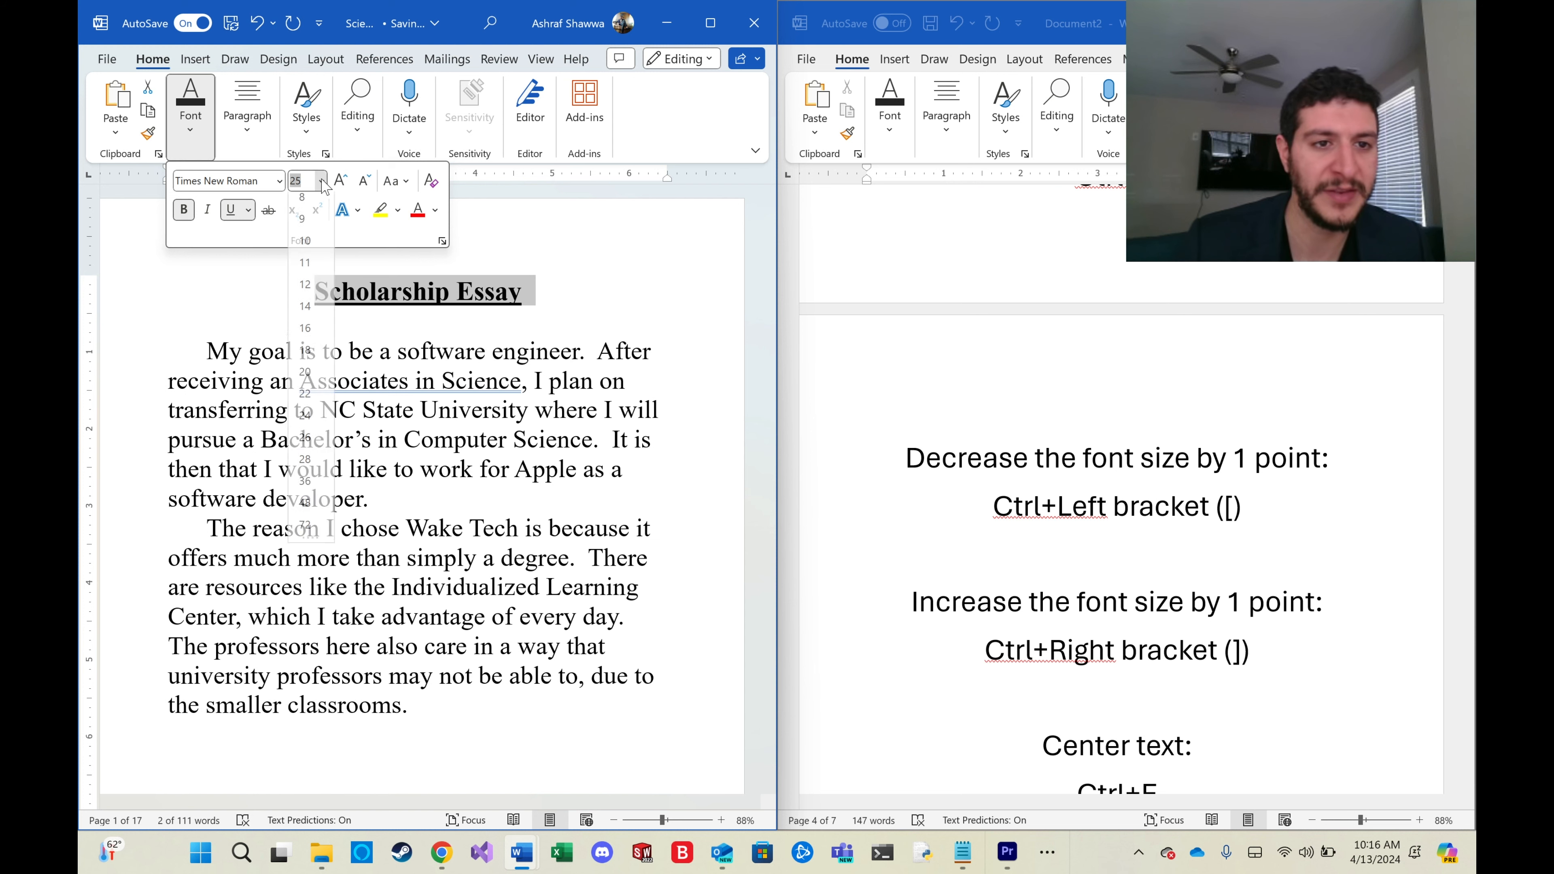
click(305, 445)
drag(585, 300, 336, 292)
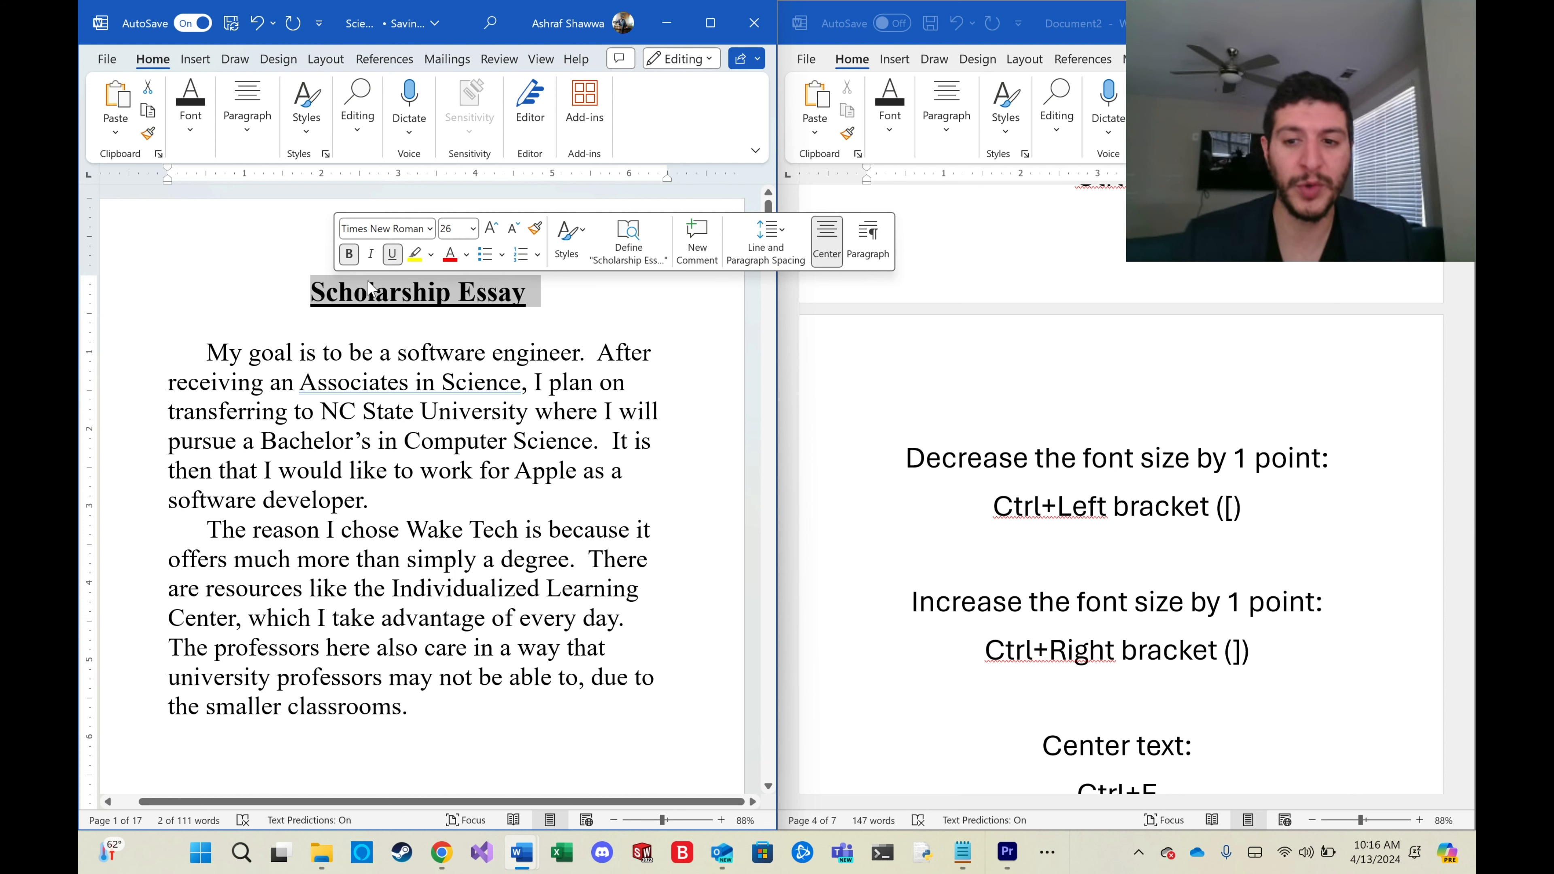
Shrink the 'Scholarship Essay' title's font by two points, then enlarge it by four points.
key(ctrl)
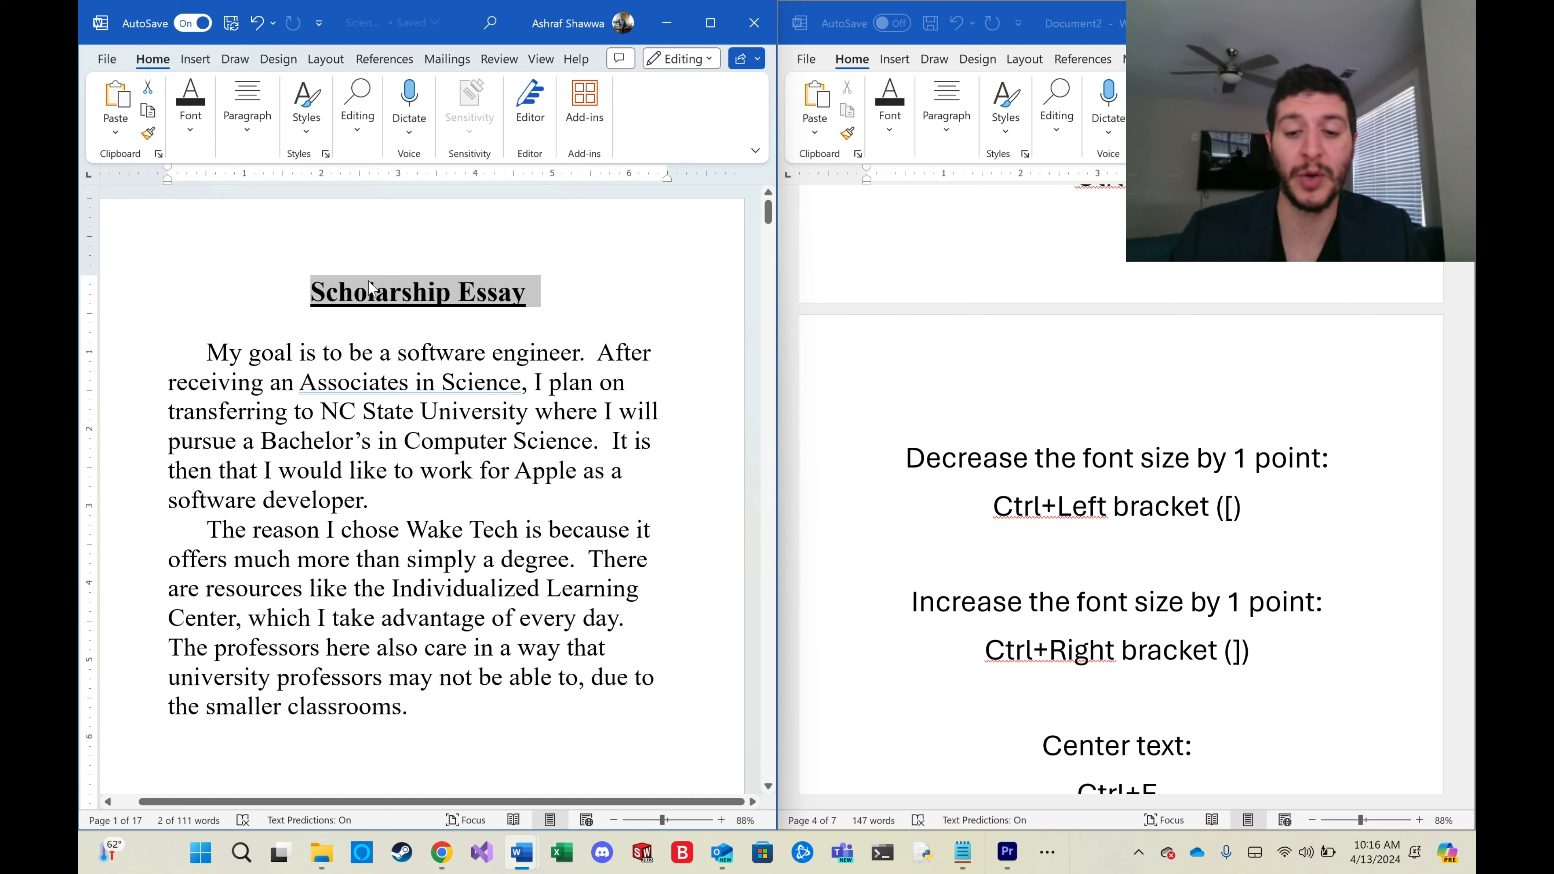
key(ctrl+bracketleft)
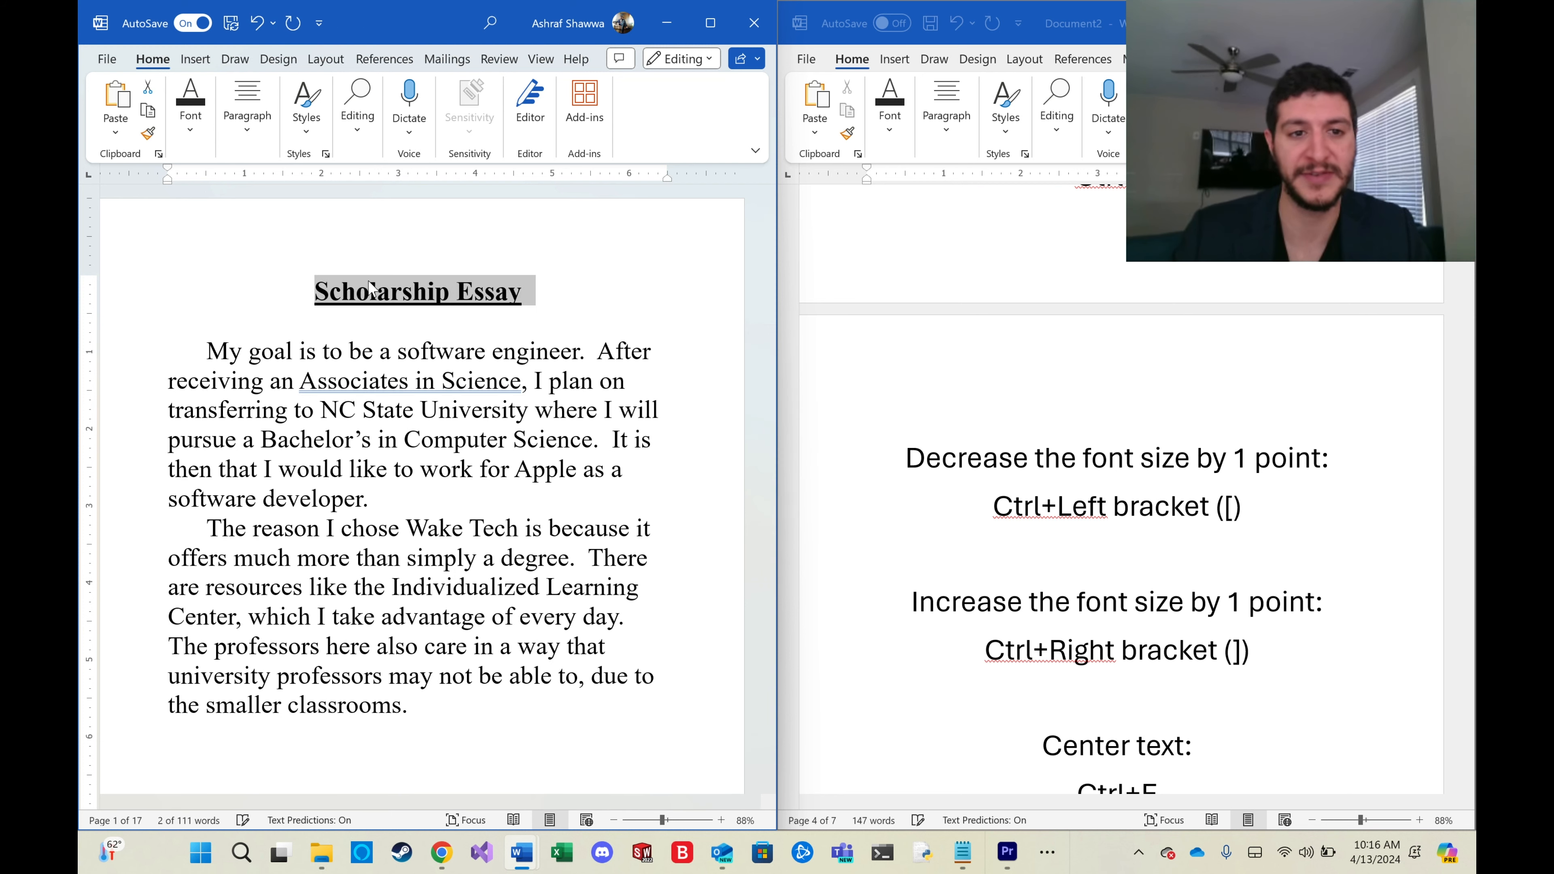
key(ctrl+bracketleft)
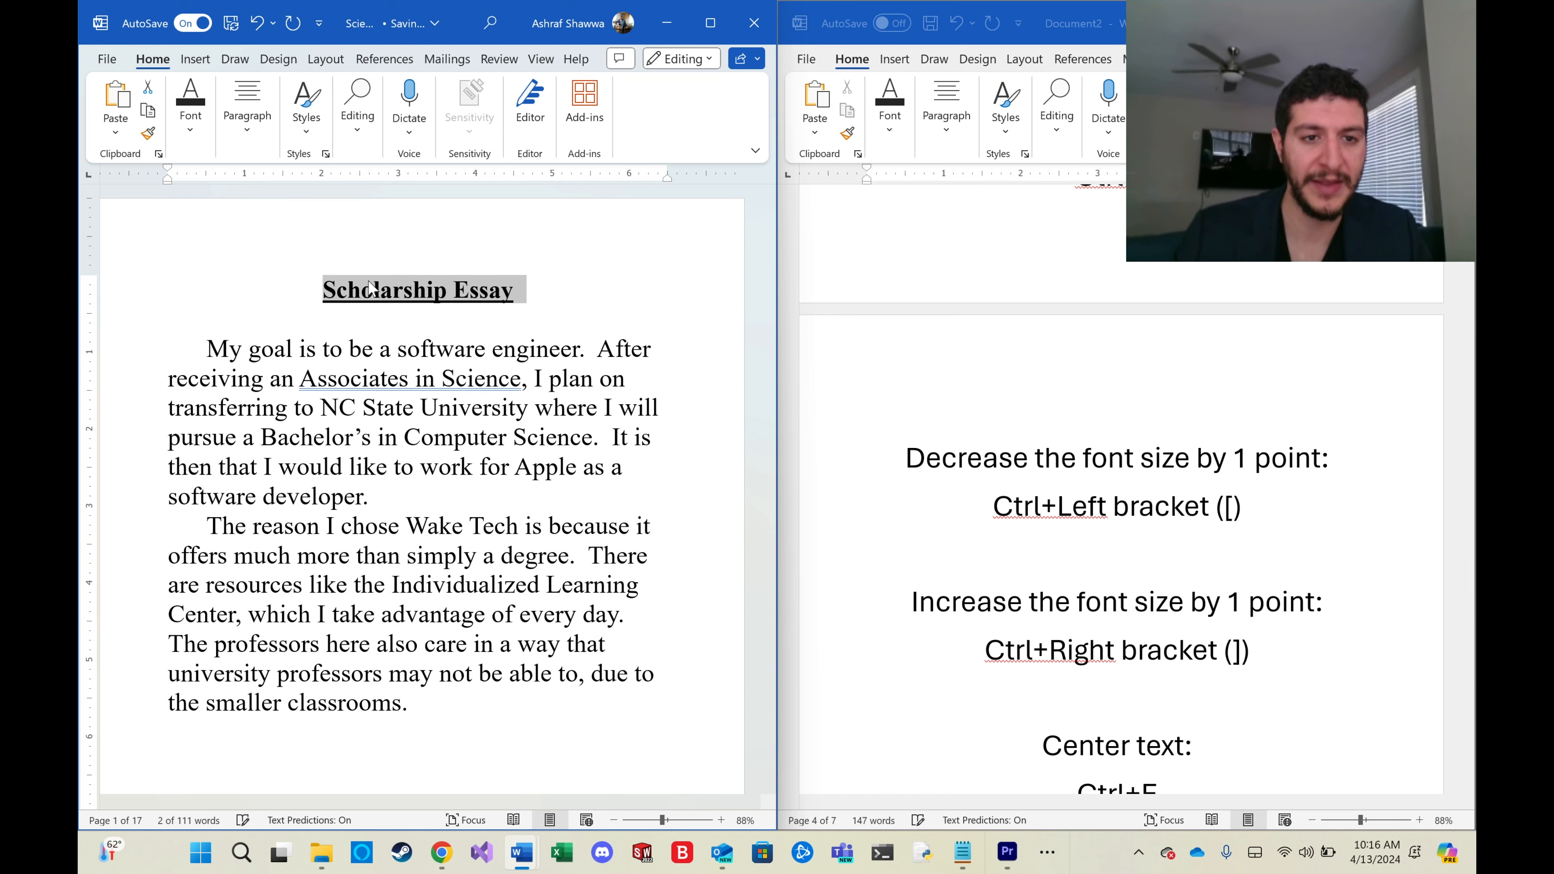
key(ctrl+bracketright)
key(ctrl+bracketright)
key(ctrl+bracketright)
key(ctrl+bracketright)
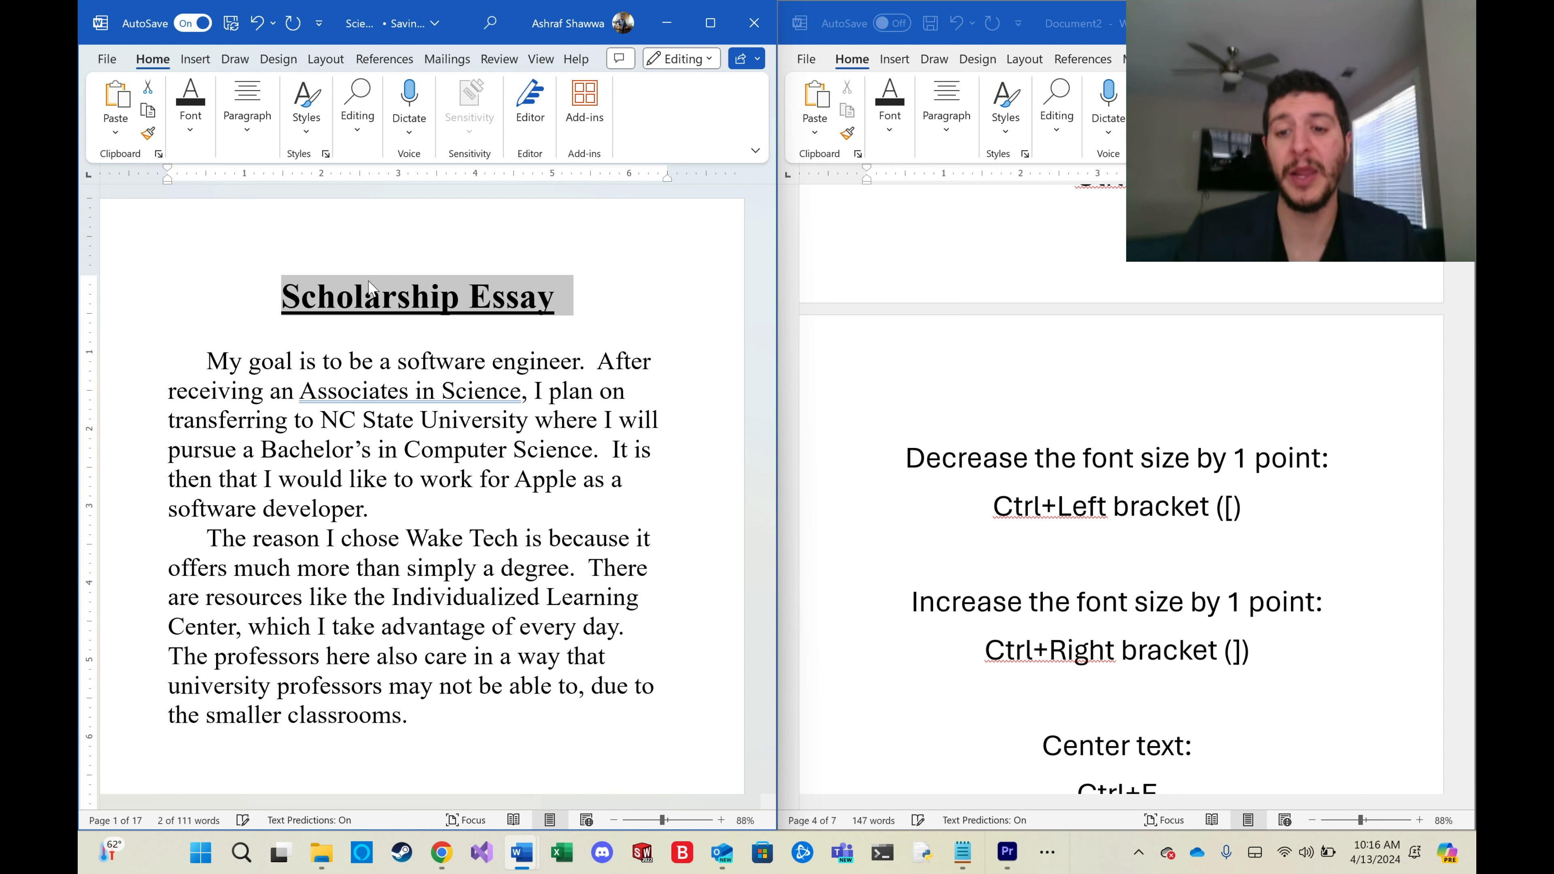
Align the title to the left, then to the right, then back to center.
scroll(1199, 367, down, 5)
scroll(1258, 437, down, 2)
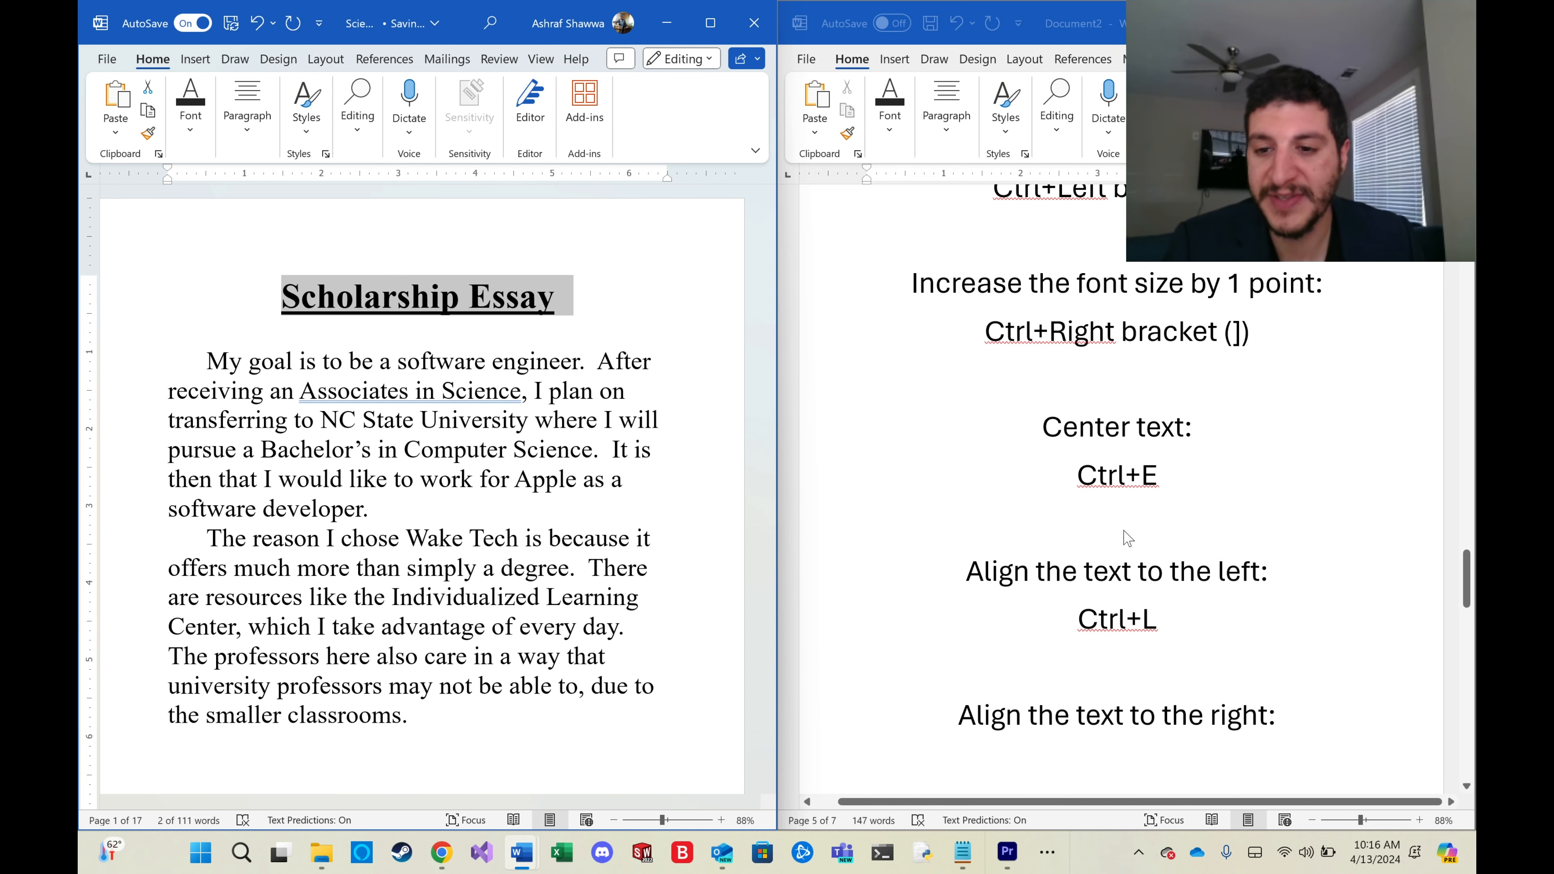
click(685, 299)
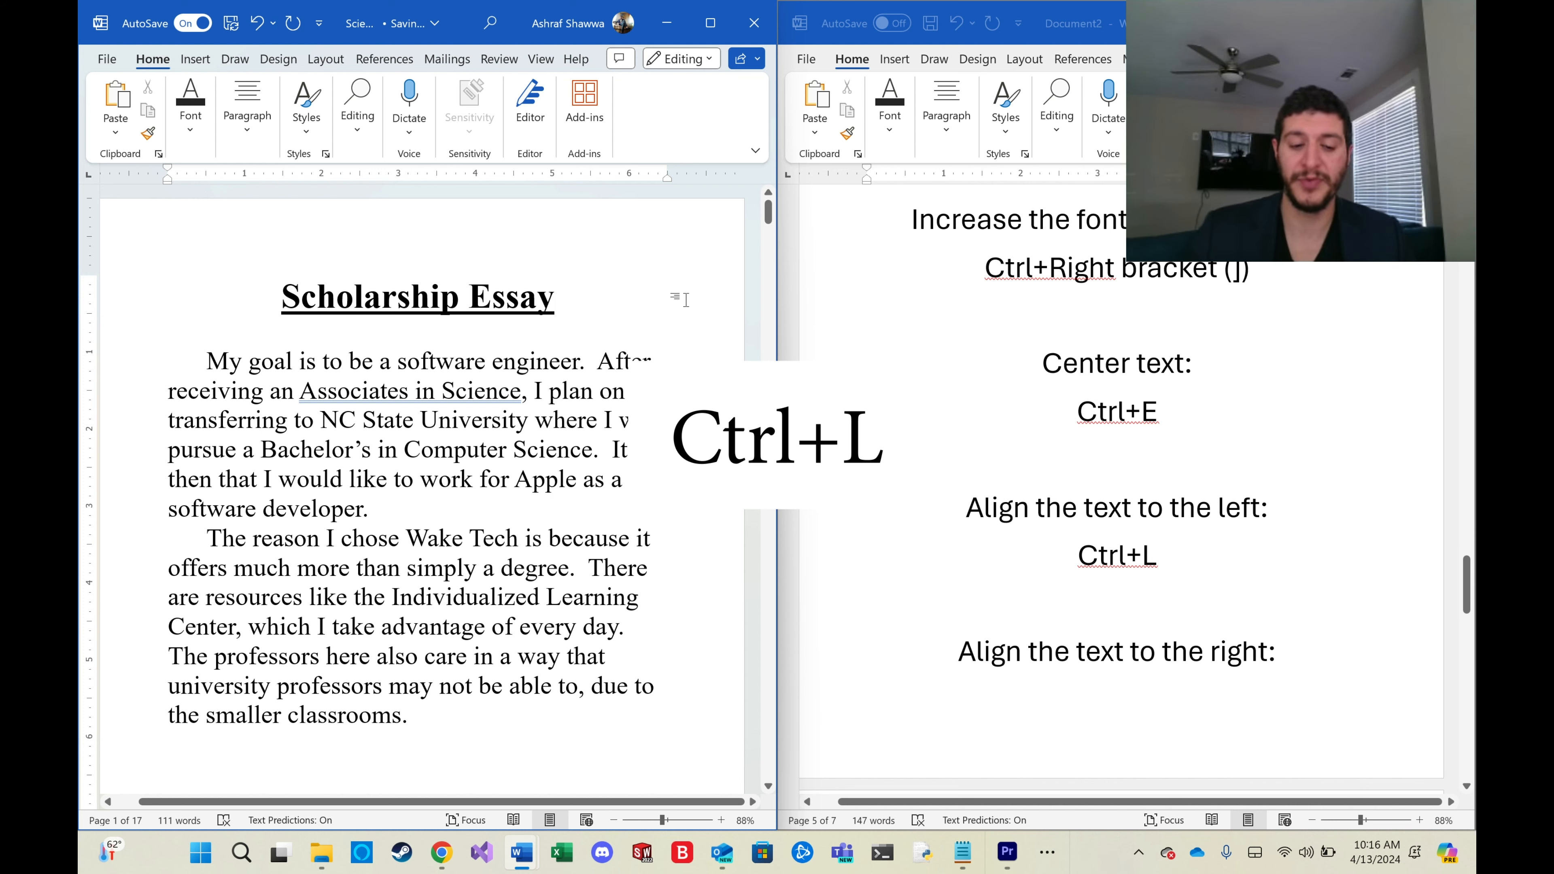
key(ctrl+l)
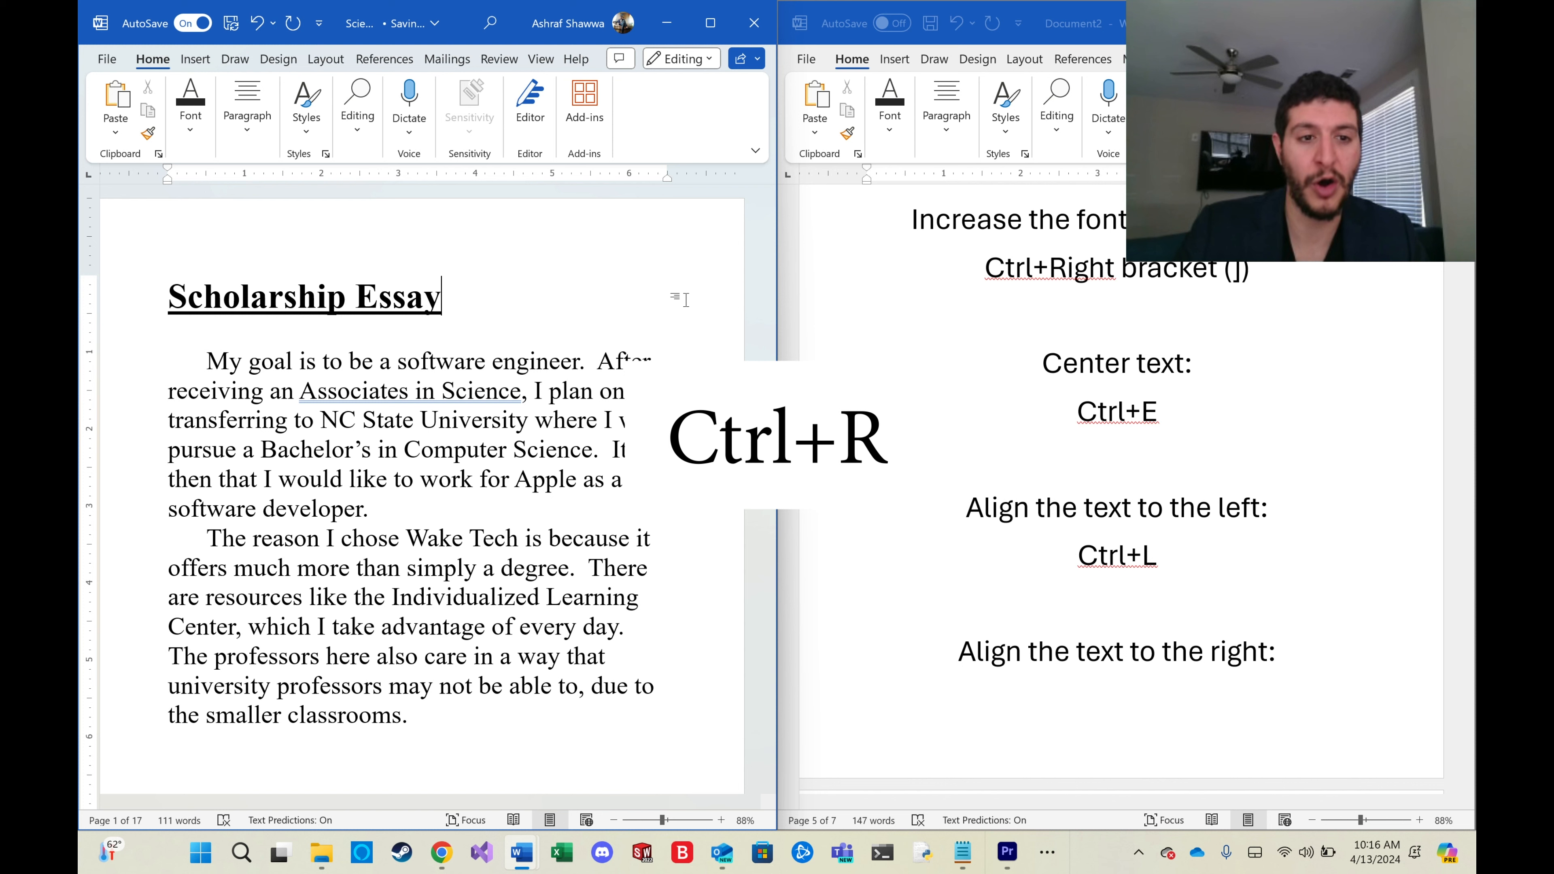
key(ctrl+r)
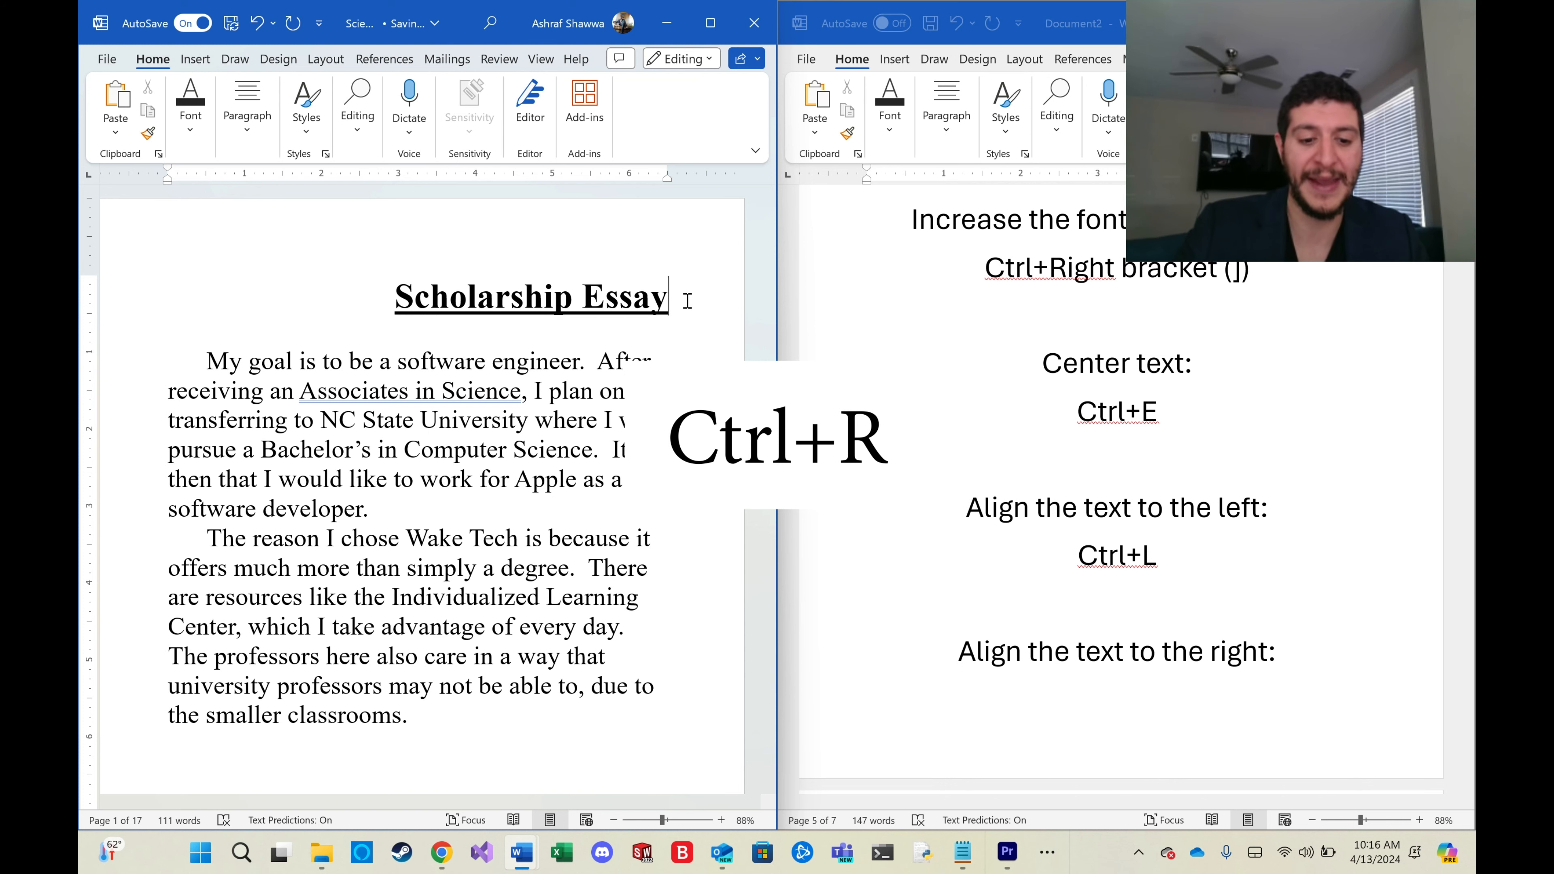
key(ctrl+e)
Insert 'a mistake' after 'software engineer' in the first sentence and undo the typing.
scroll(1119, 539, down, 3)
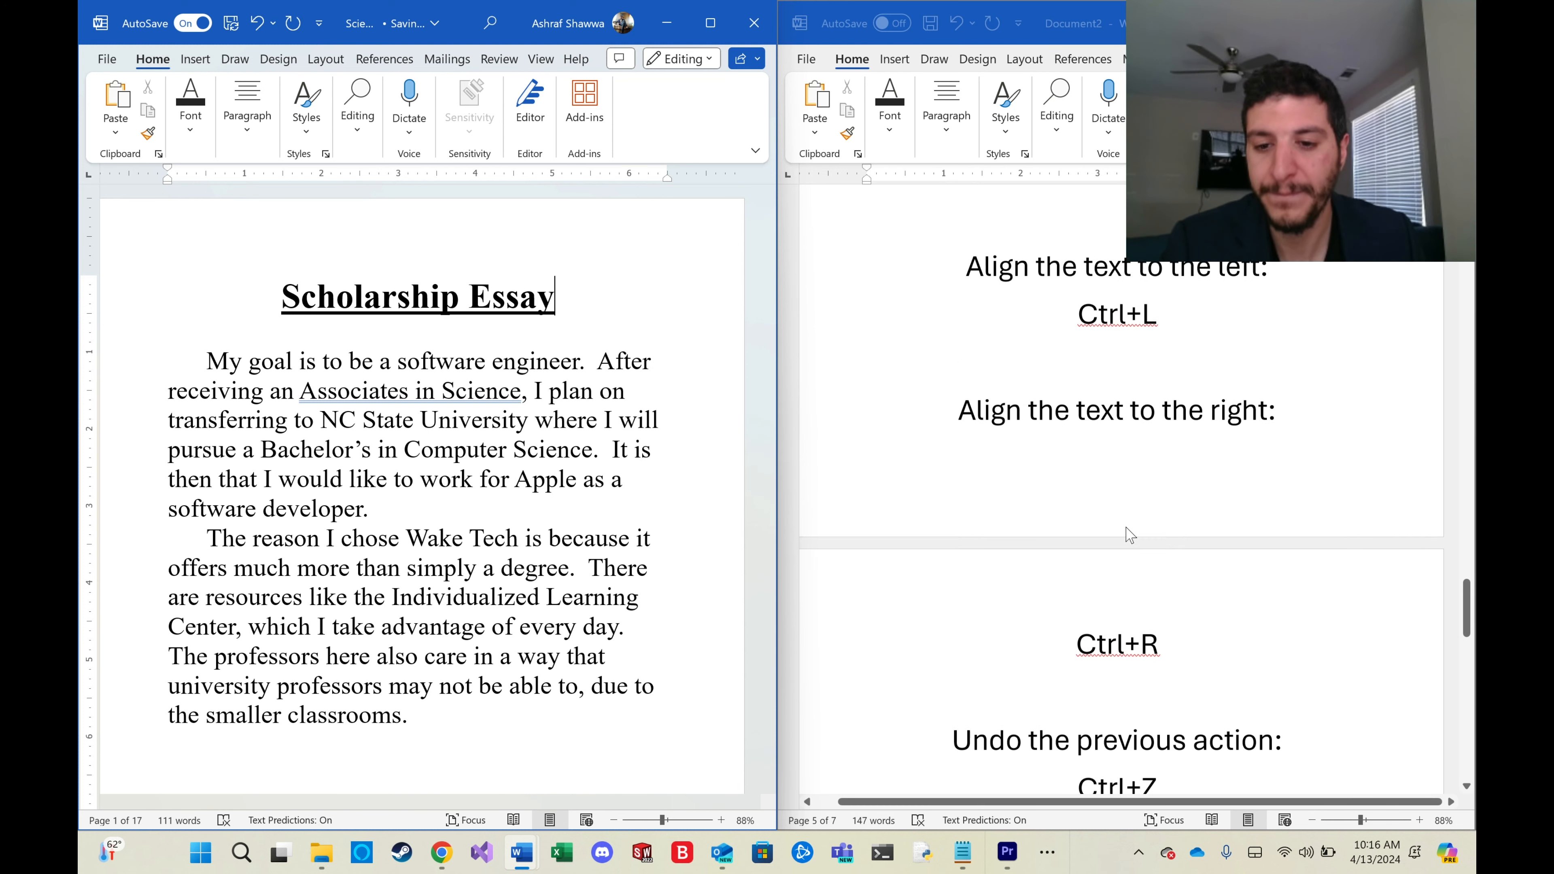
scroll(1129, 534, down, 5)
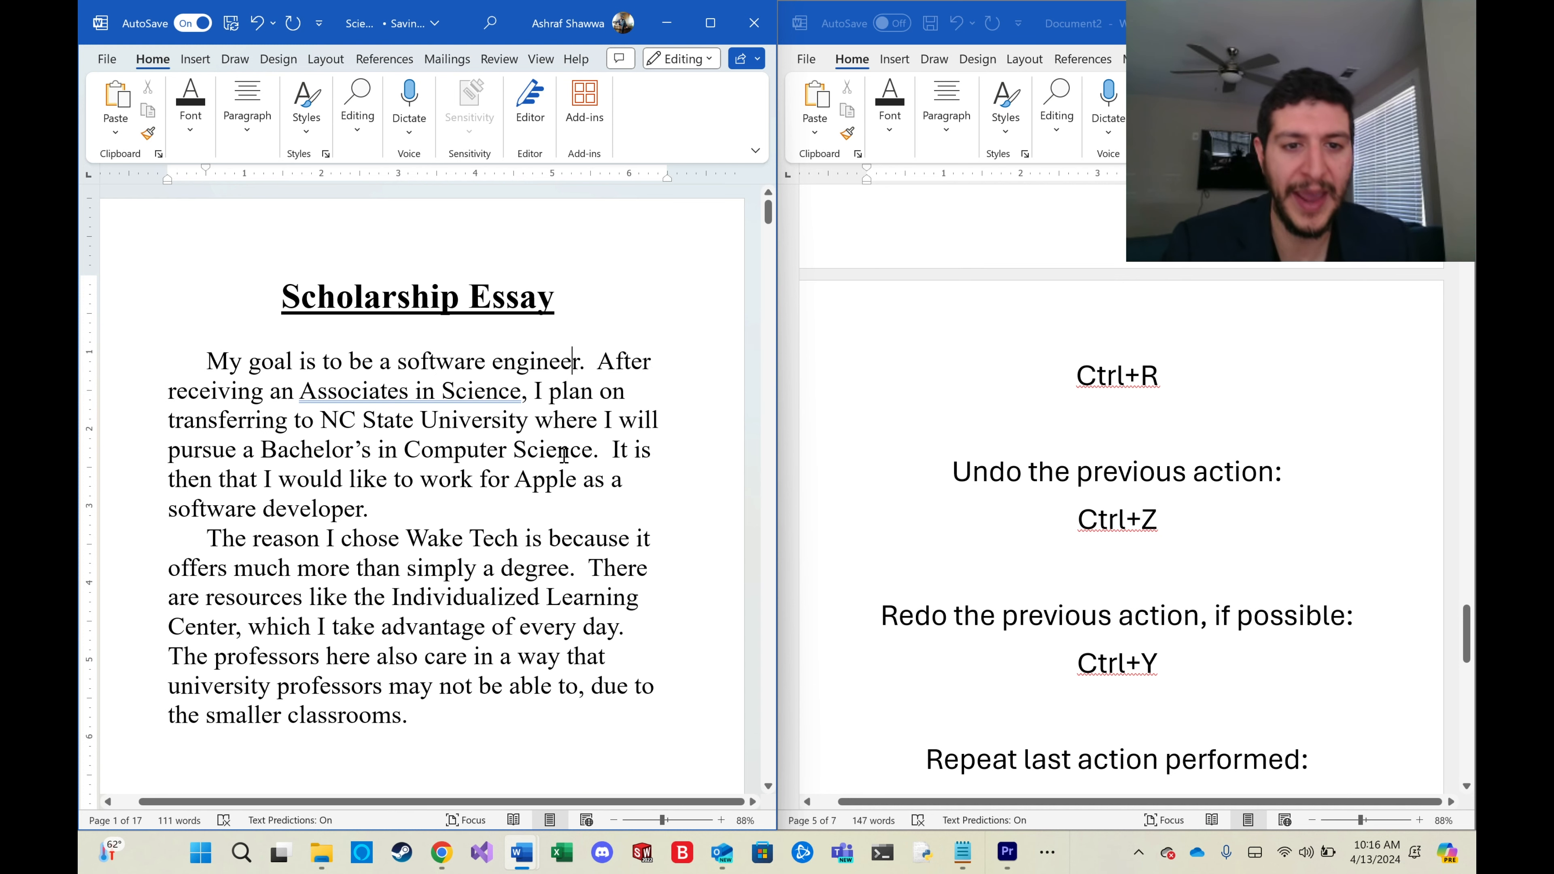
click(580, 362)
text(a mistake)
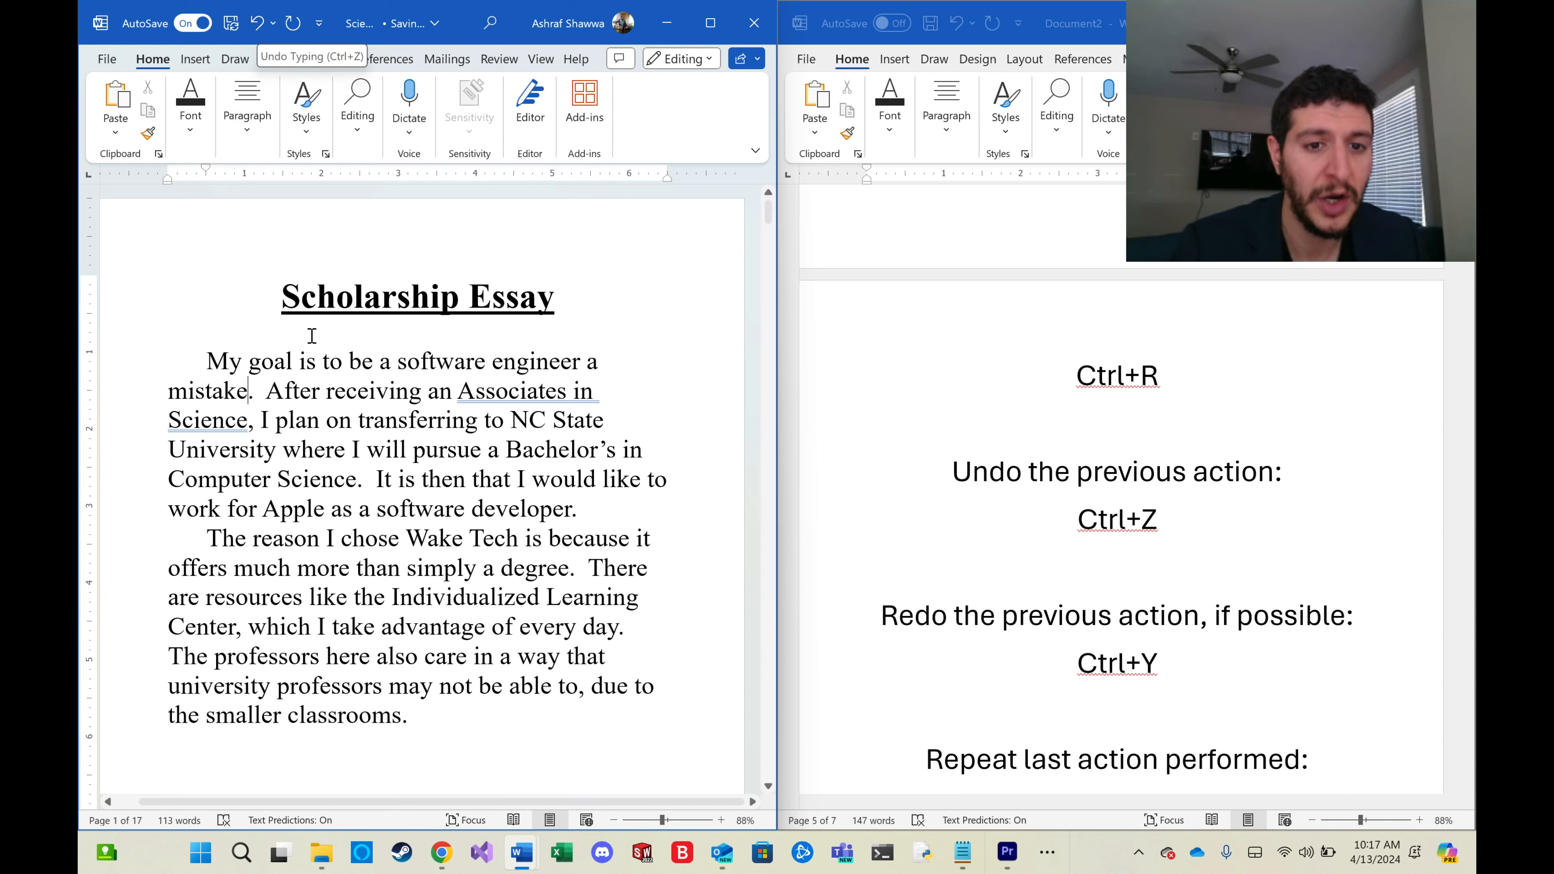
key(ctrl+z)
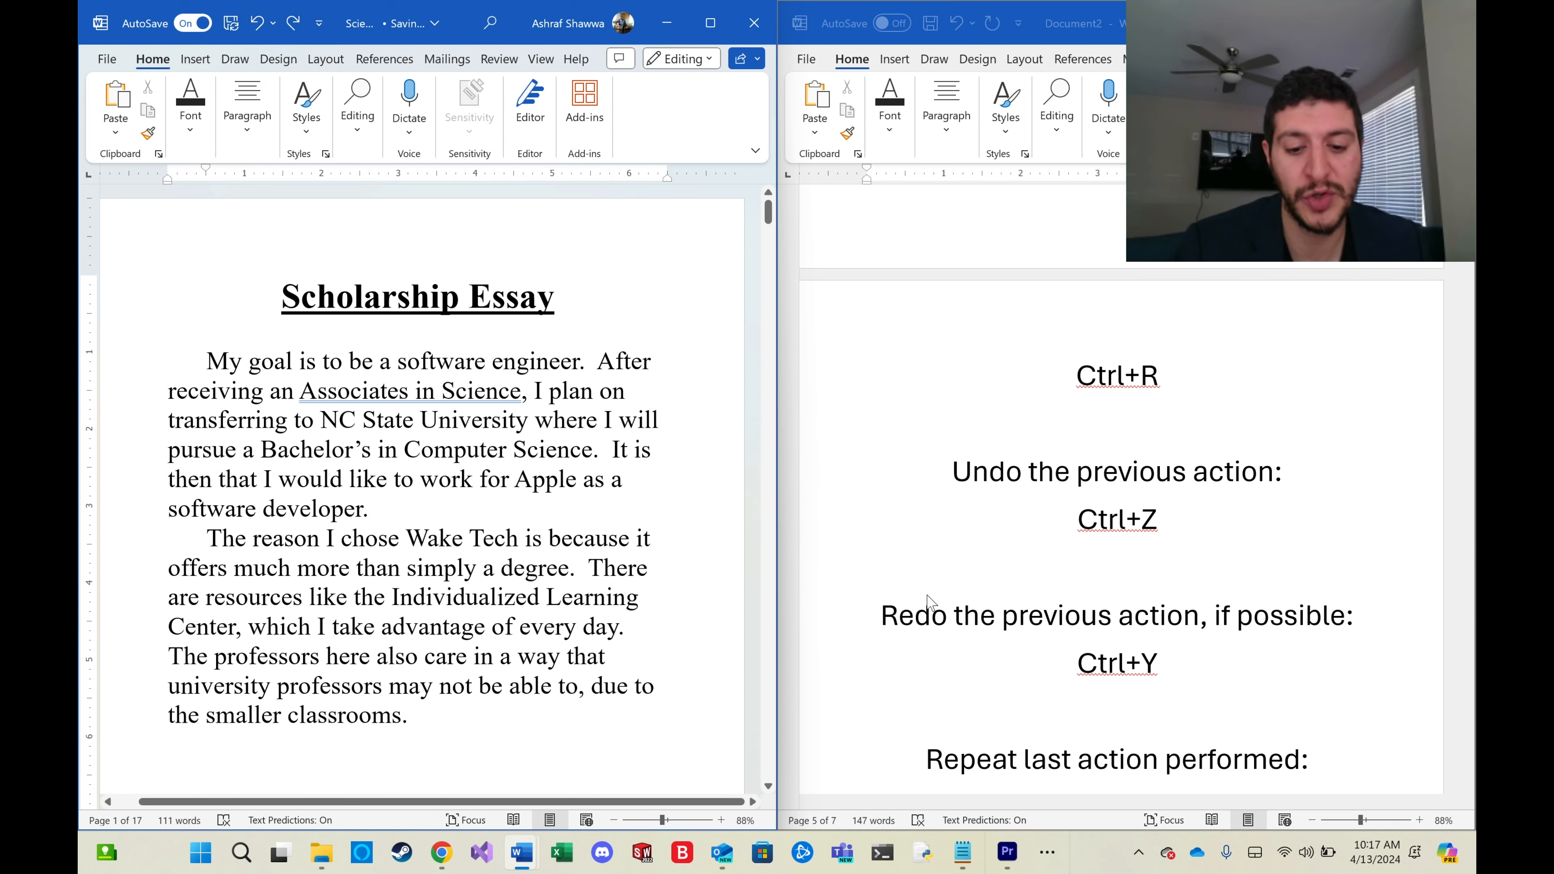
Redo and undo the 'a mistake' typing several times, ending with it undone.
key(ctrl+y)
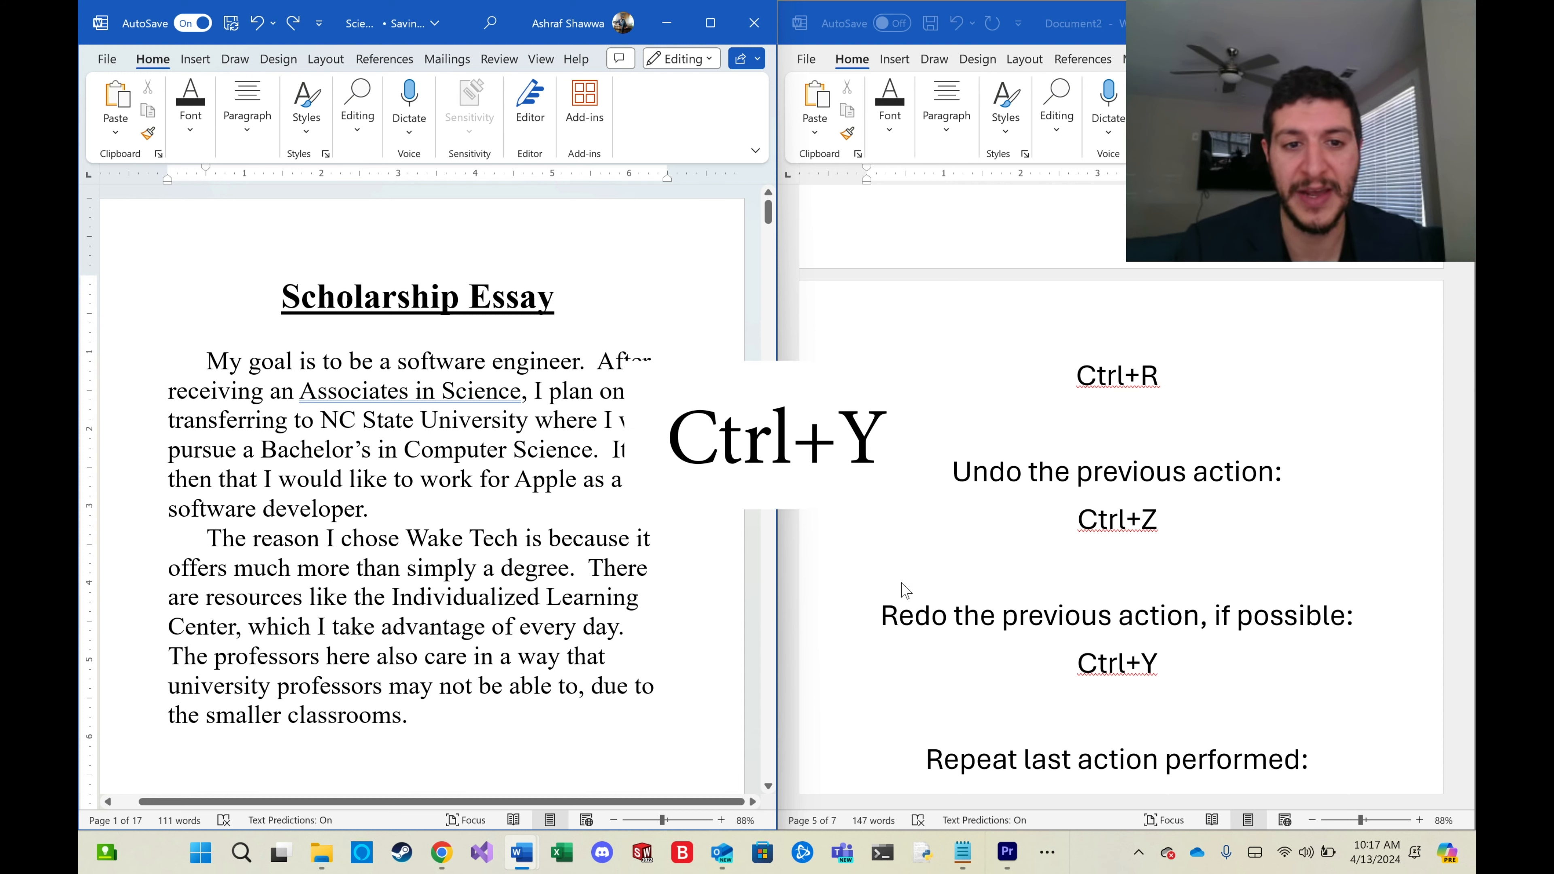
key(ctrl+y)
key(ctrl+z)
key(ctrl+y)
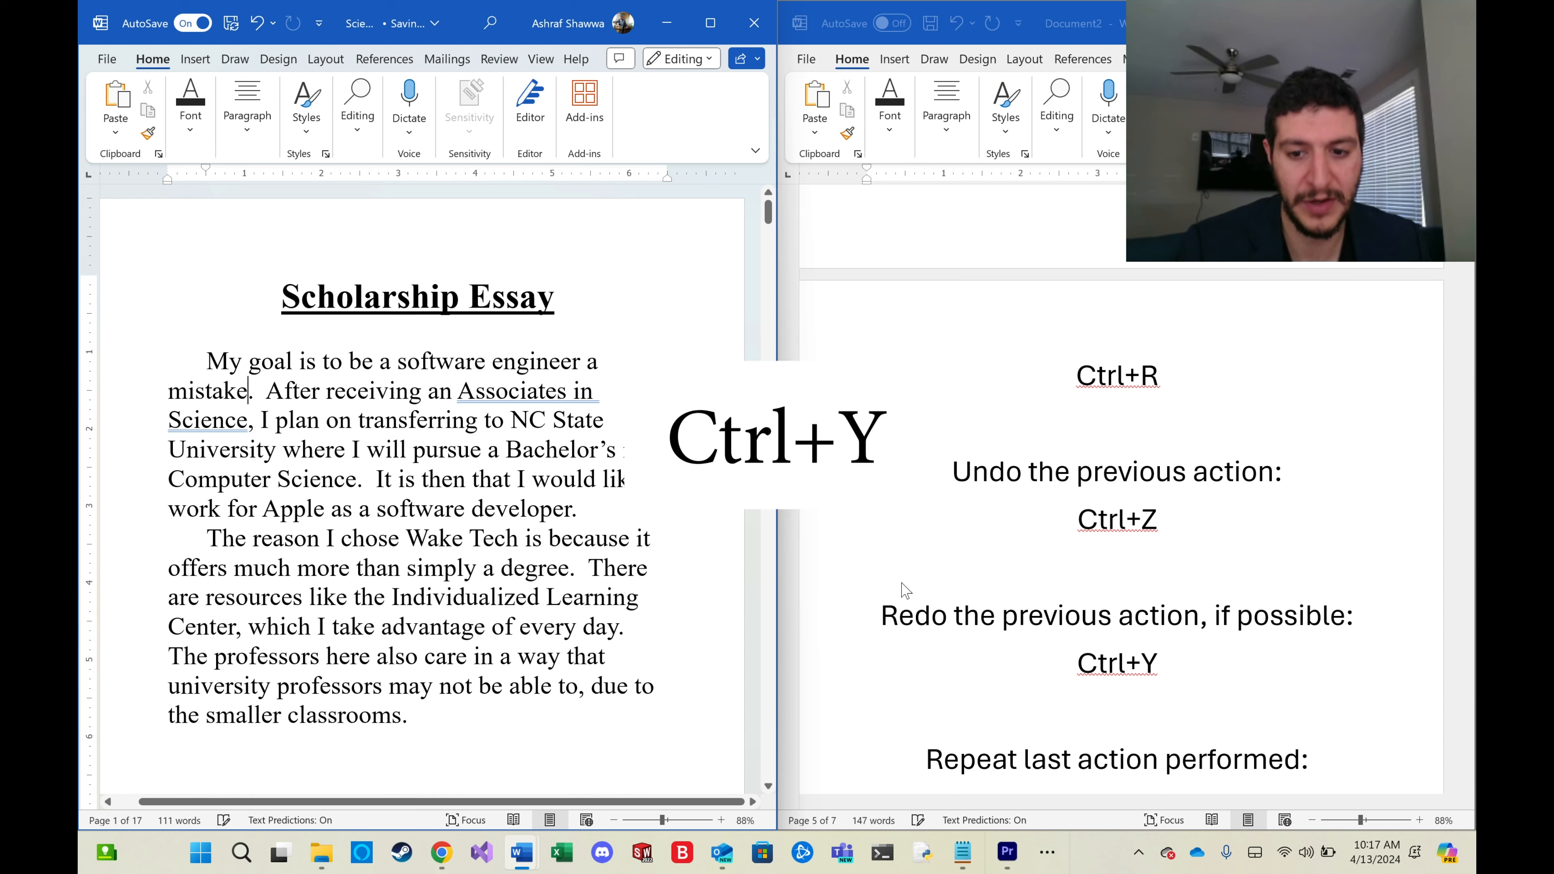
key(ctrl+z)
Add the sentence 'Write here.' after the essay's first sentence.
scroll(1131, 663, down, 3)
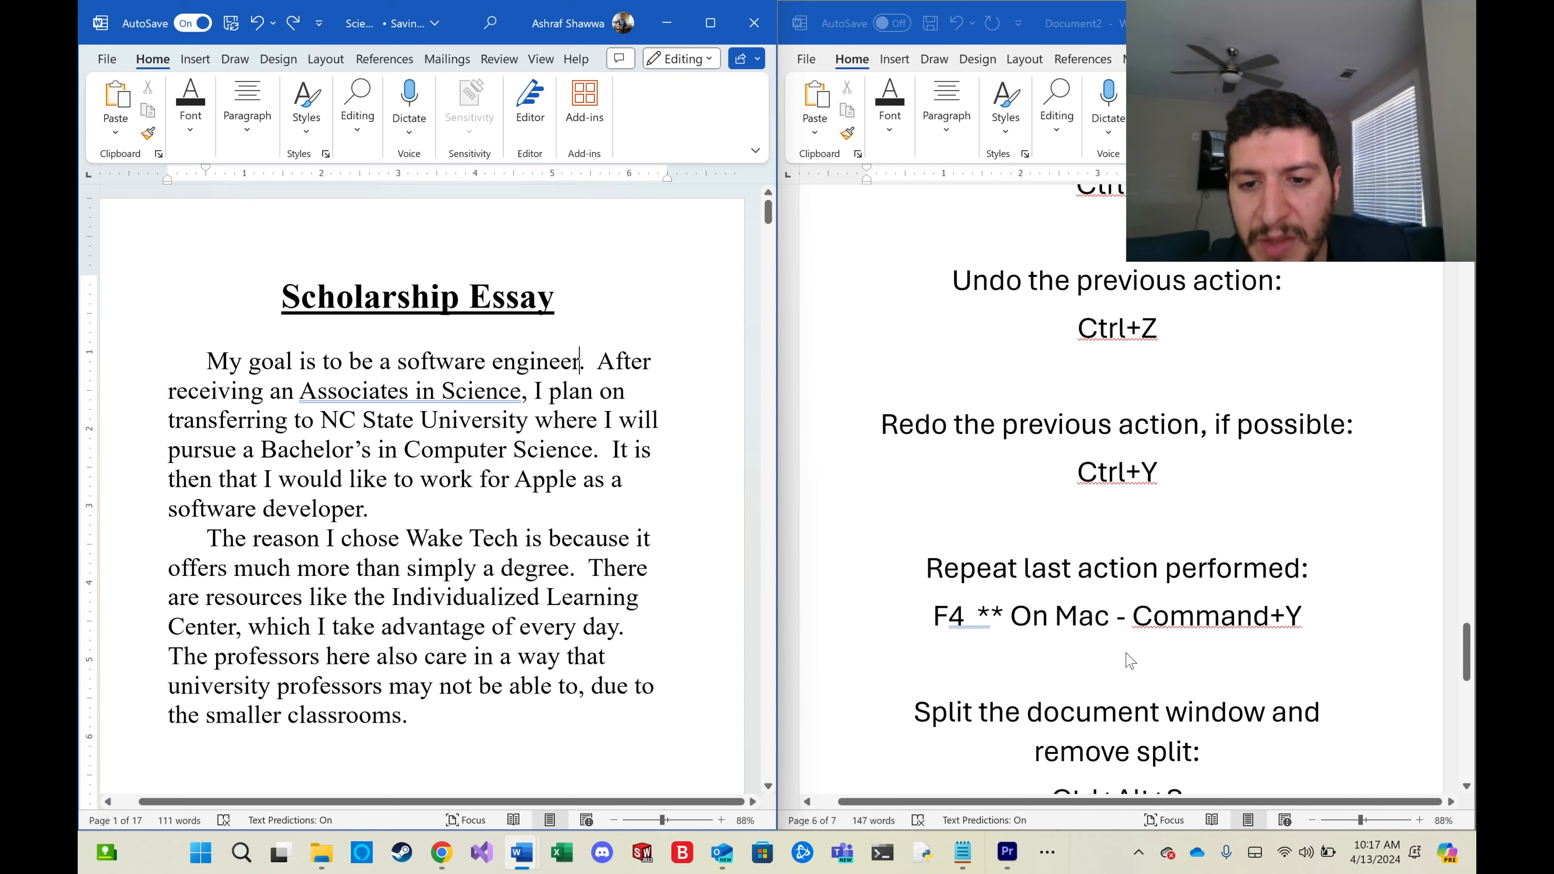
drag(924, 567, 1309, 568)
click(1309, 568)
mouse_move(775, 552)
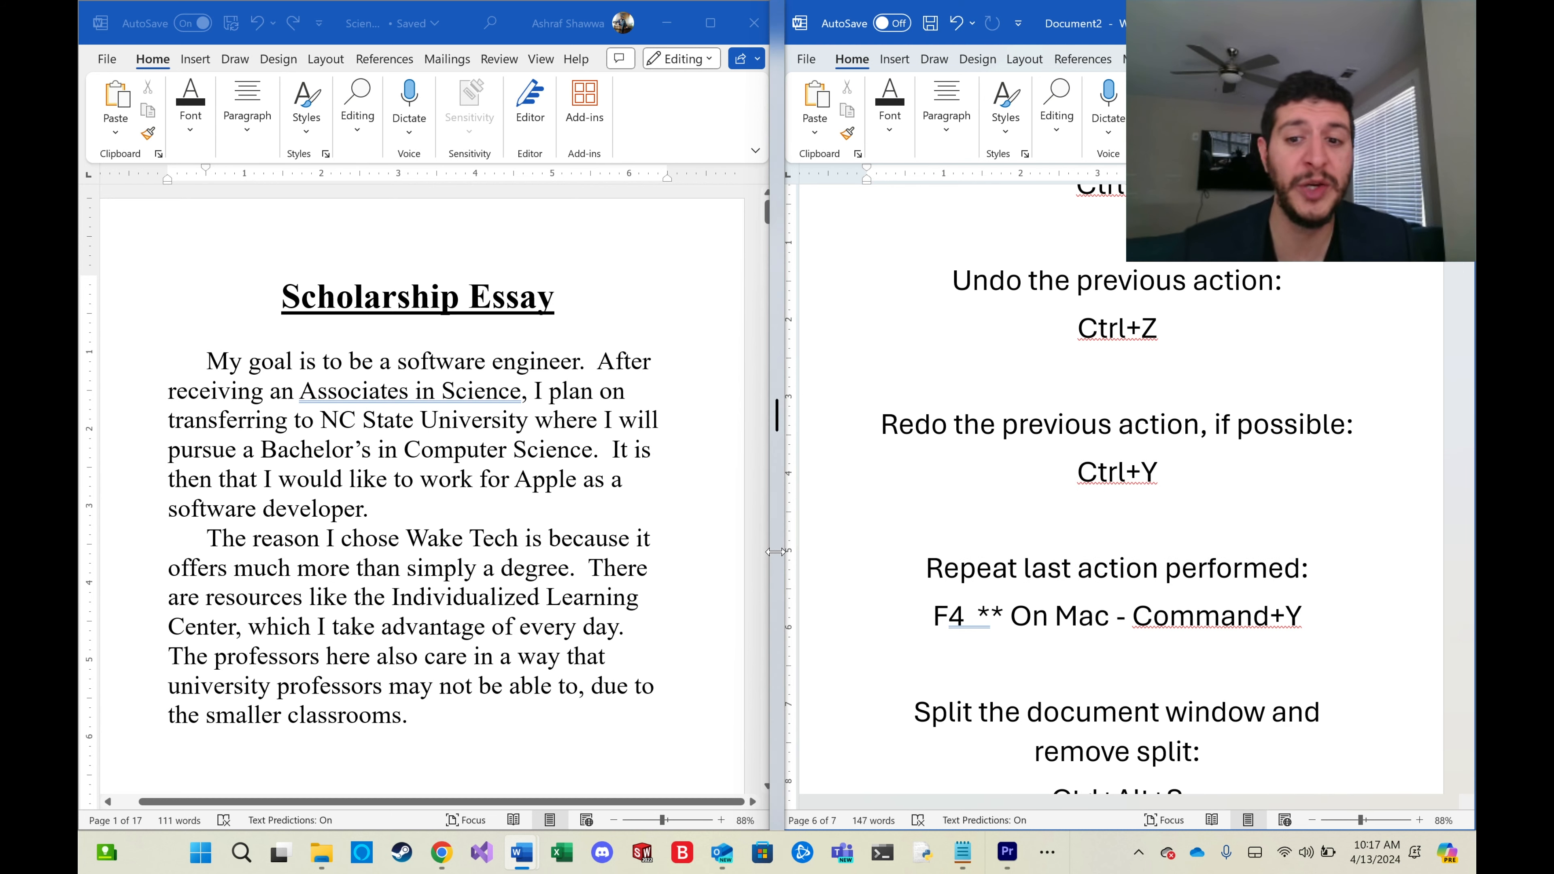
drag(493, 361, 580, 361)
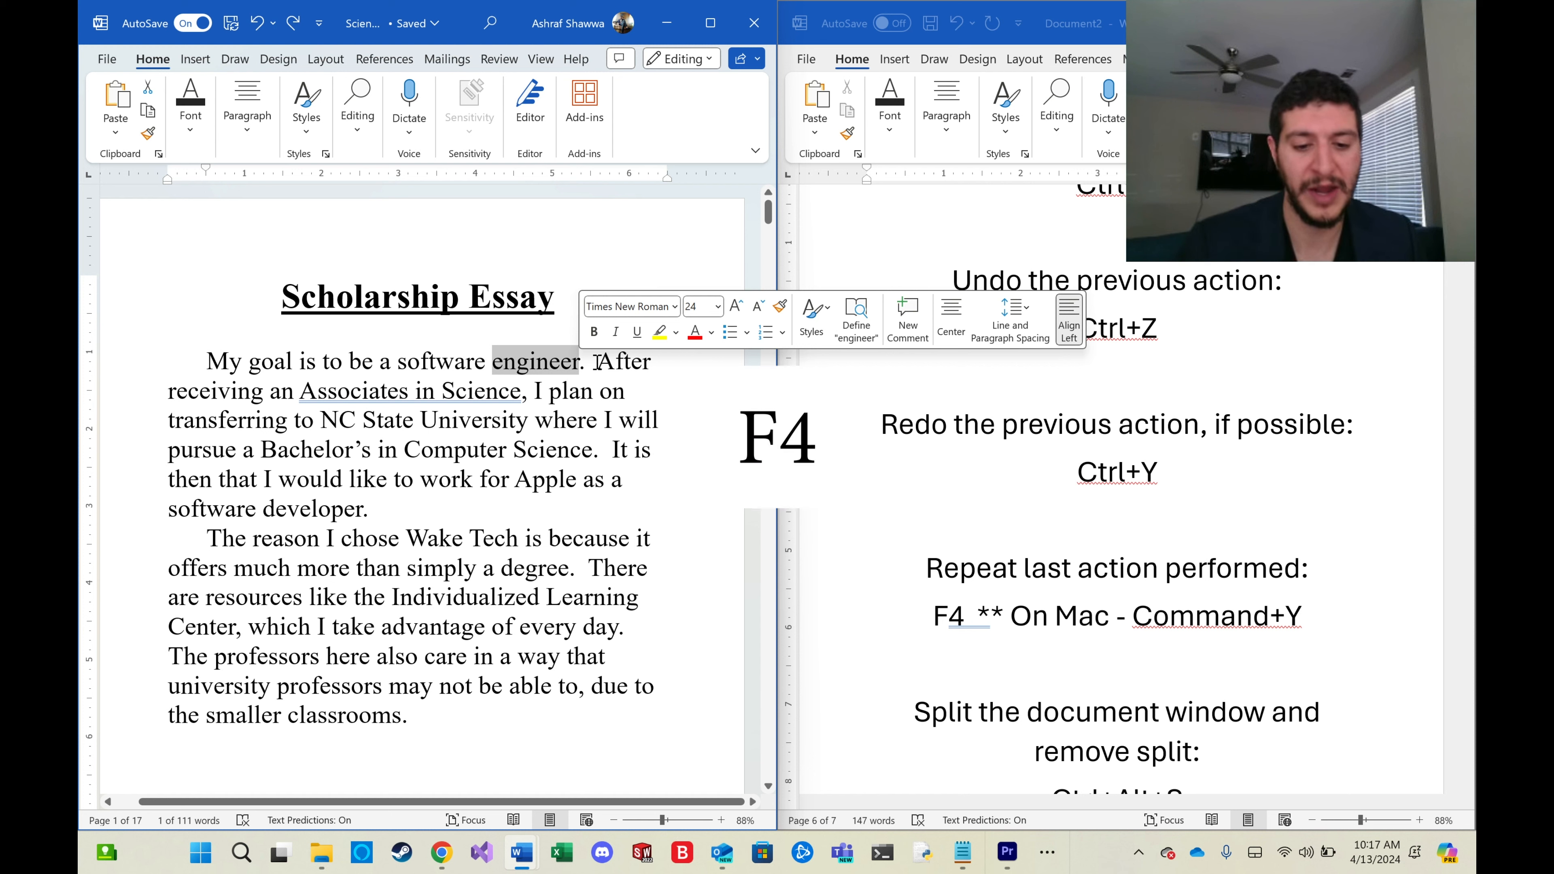
key(Right)
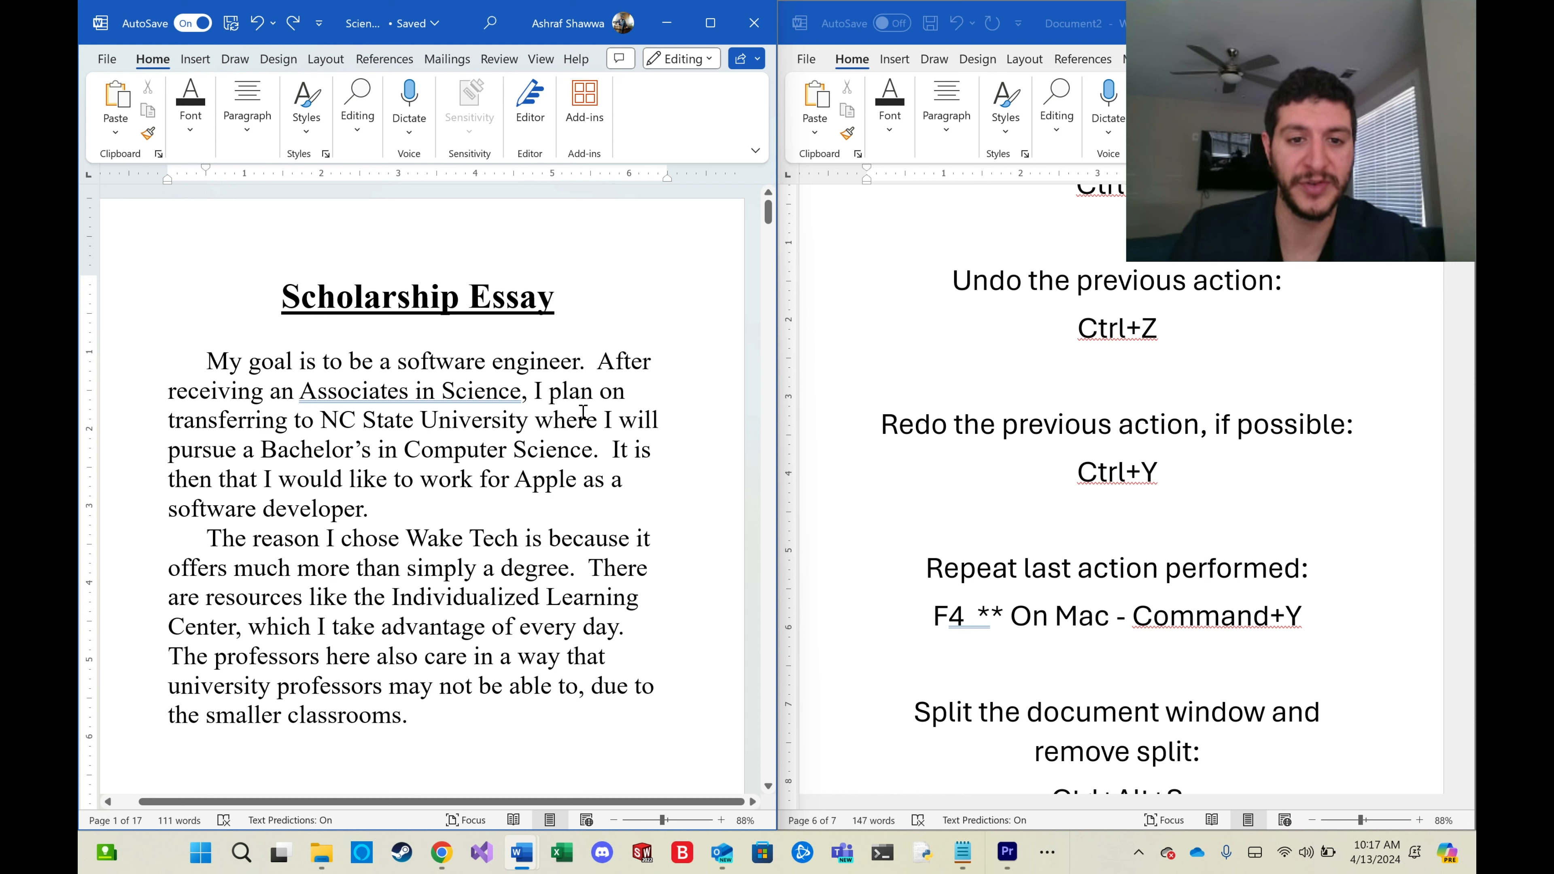
text(.  Write )
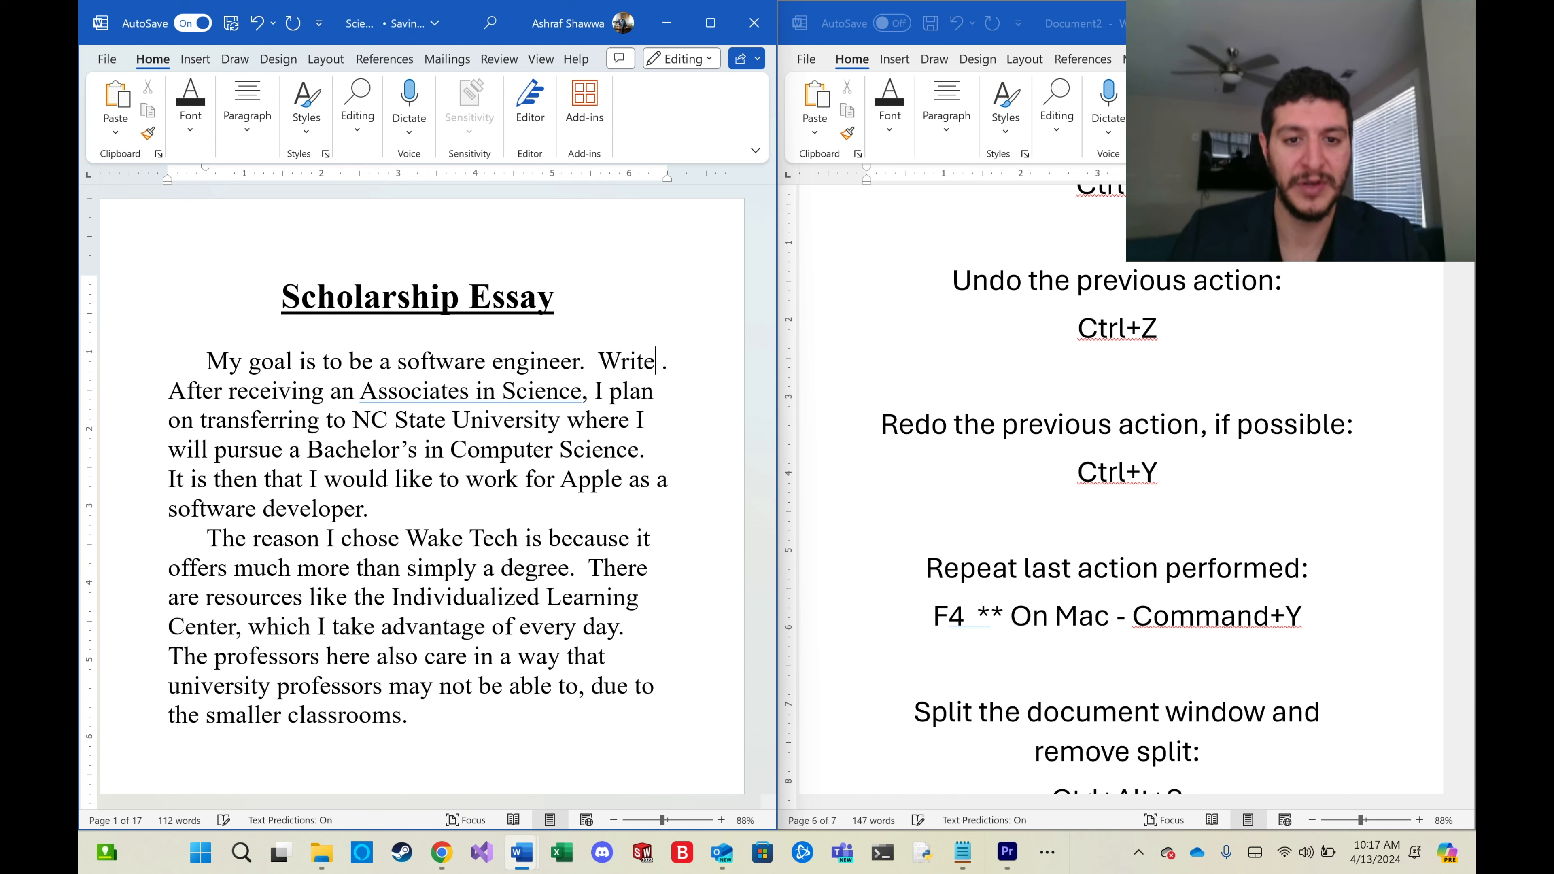
text(here)
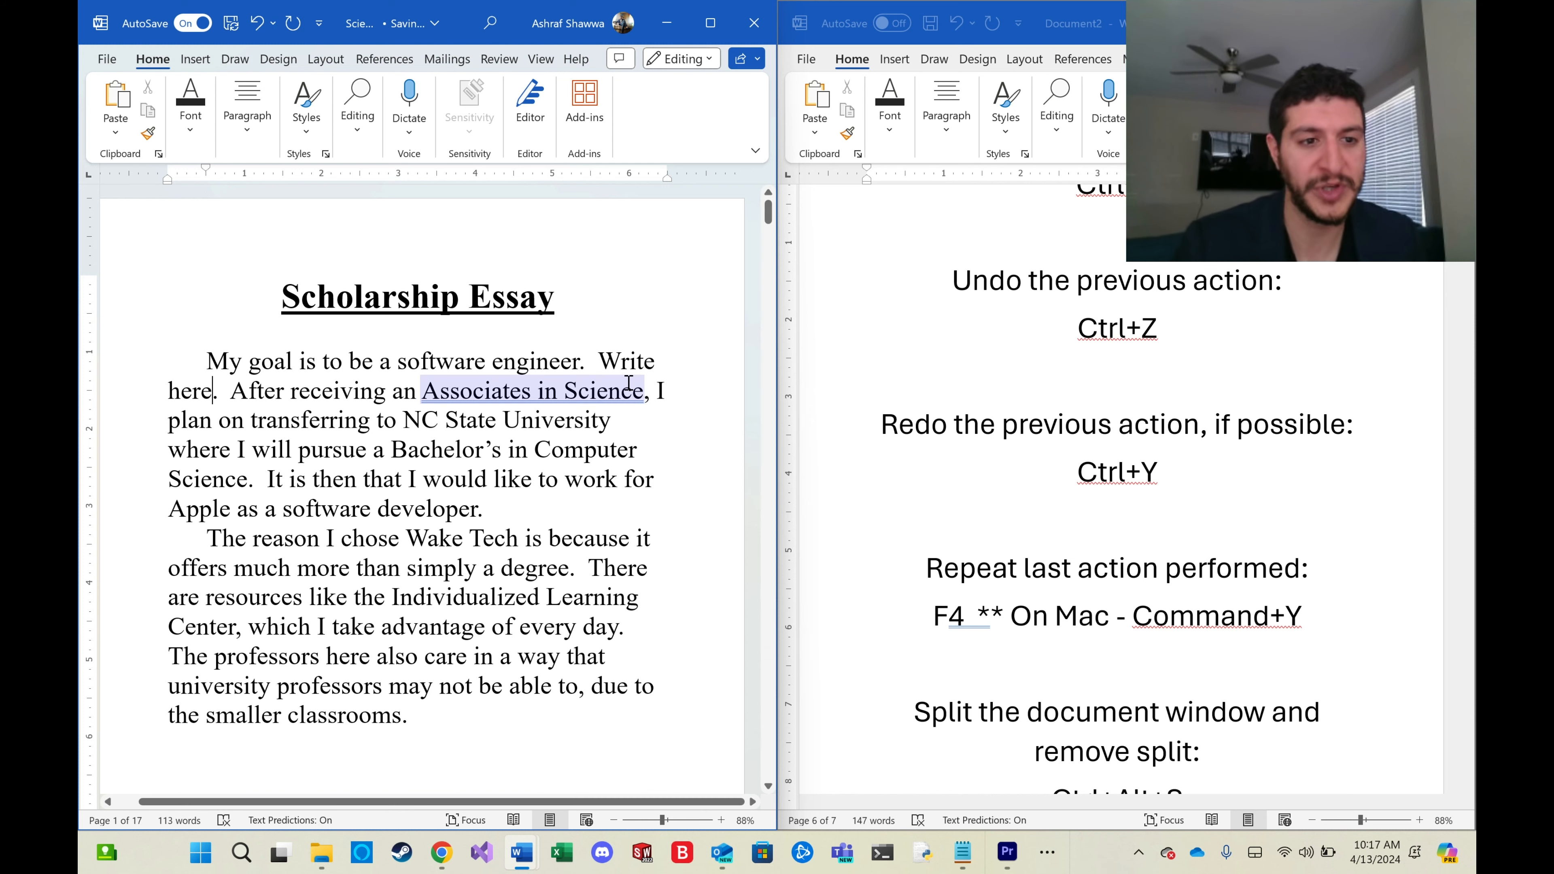
Repeat the 'Write here.' insertion three times, then select and delete the three copies.
key(F4)
key(F4)
key(F4)
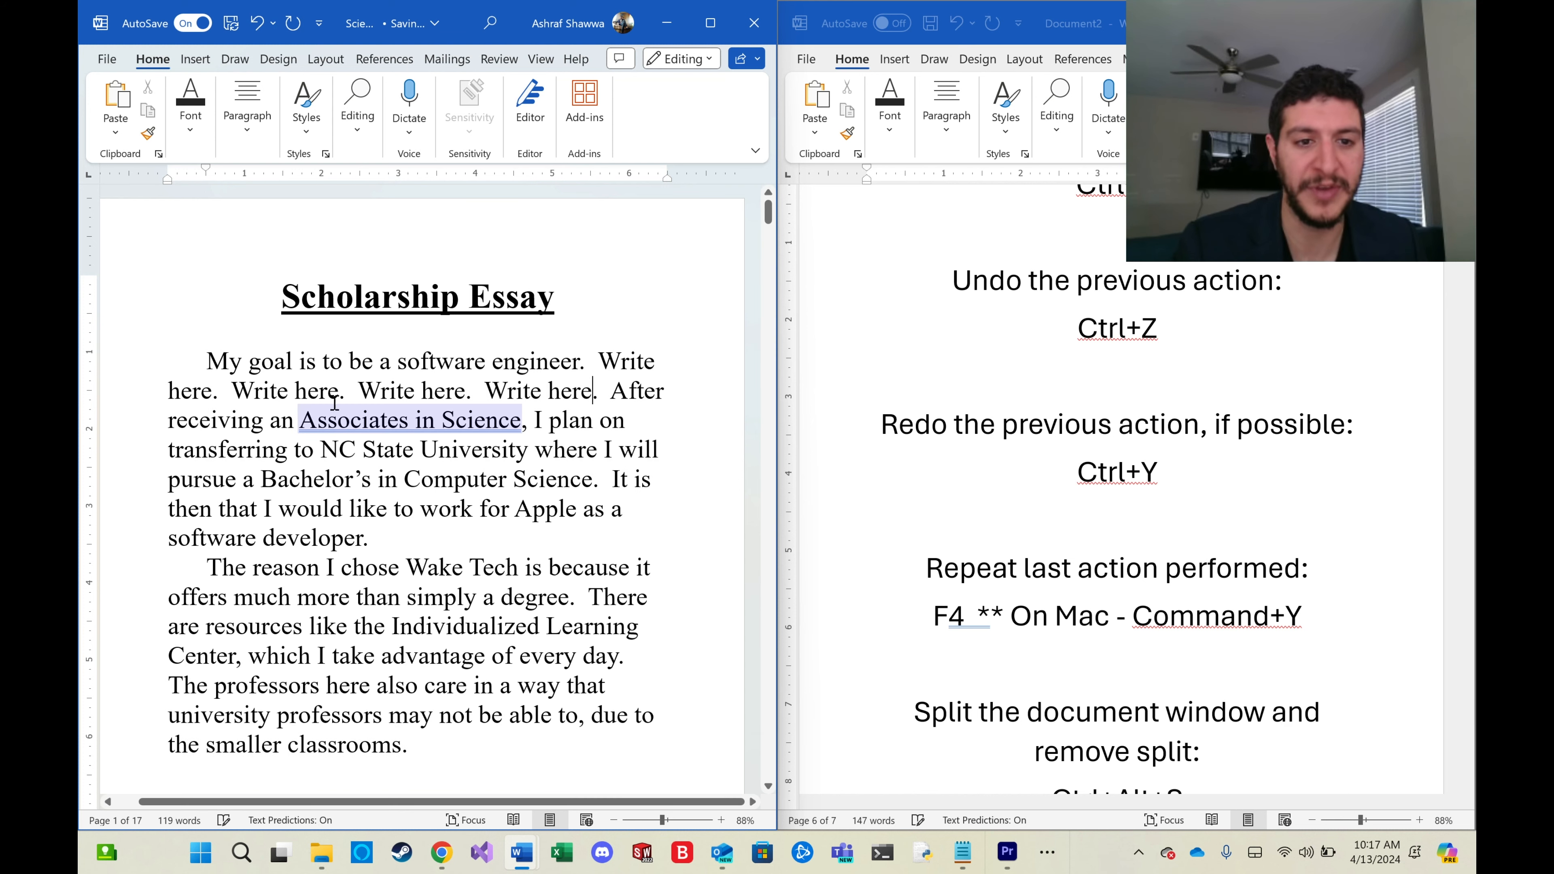
drag(596, 394, 247, 396)
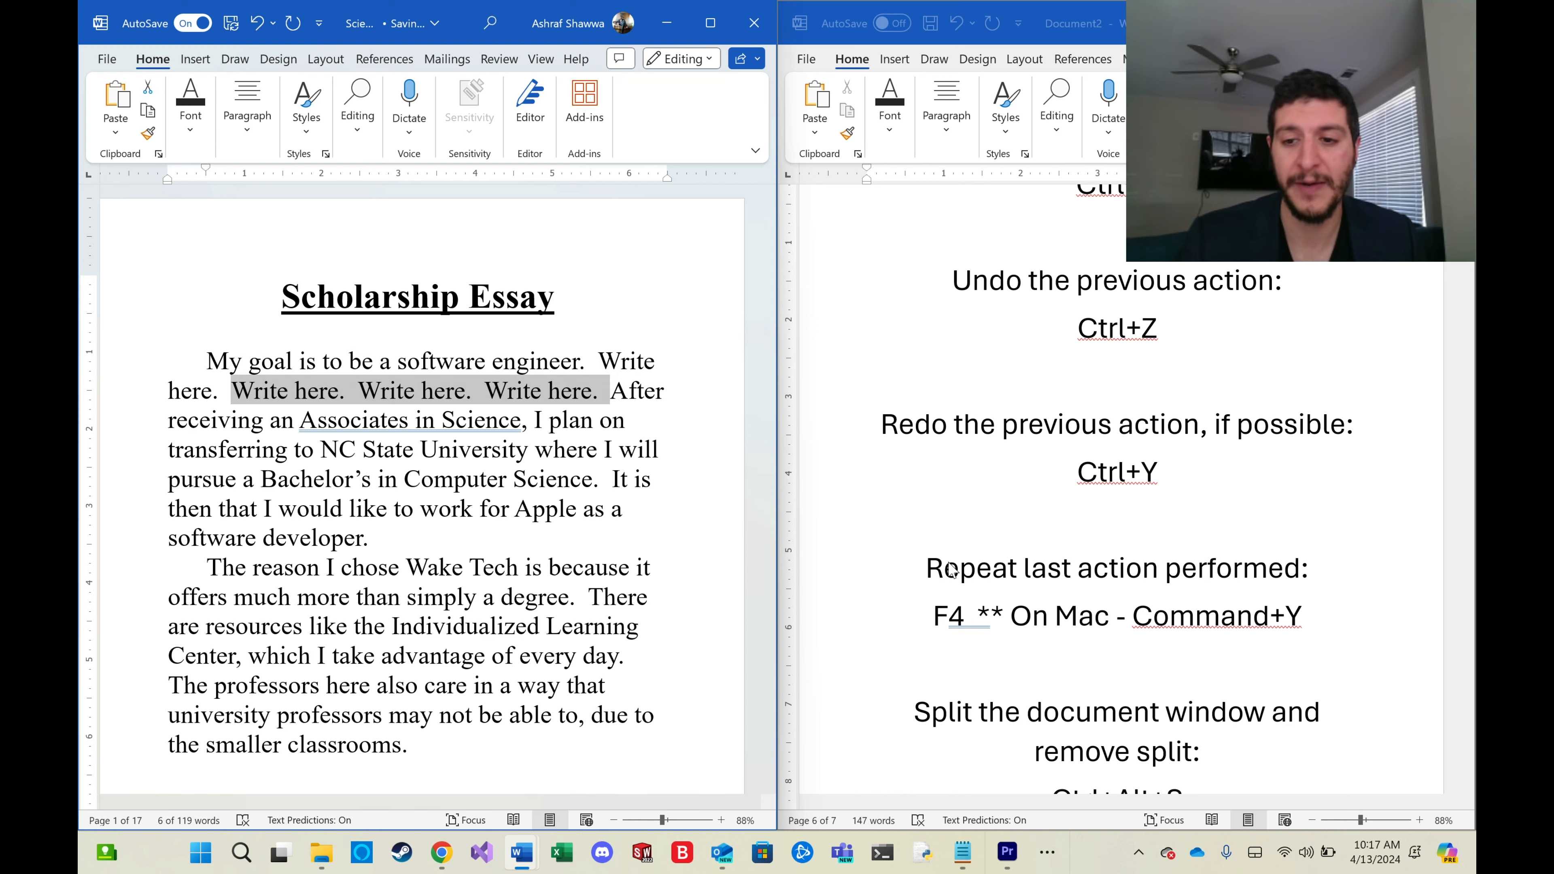
key(Delete)
Insert a page break on the blank page after the 'Title #2' page.
scroll(918, 557, down, 3)
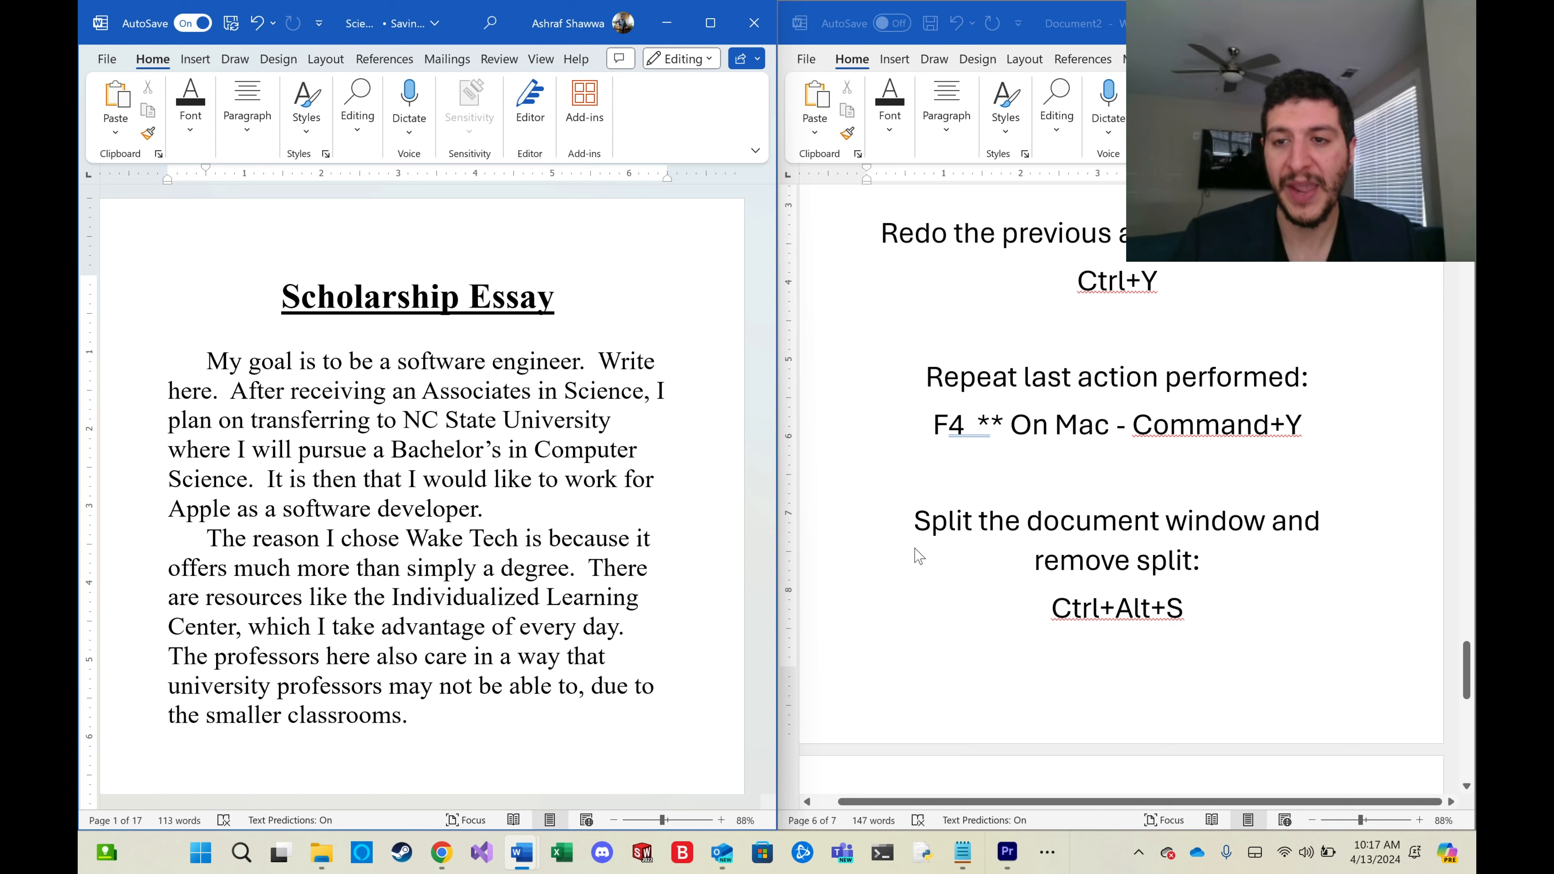
scroll(945, 549, down, 3)
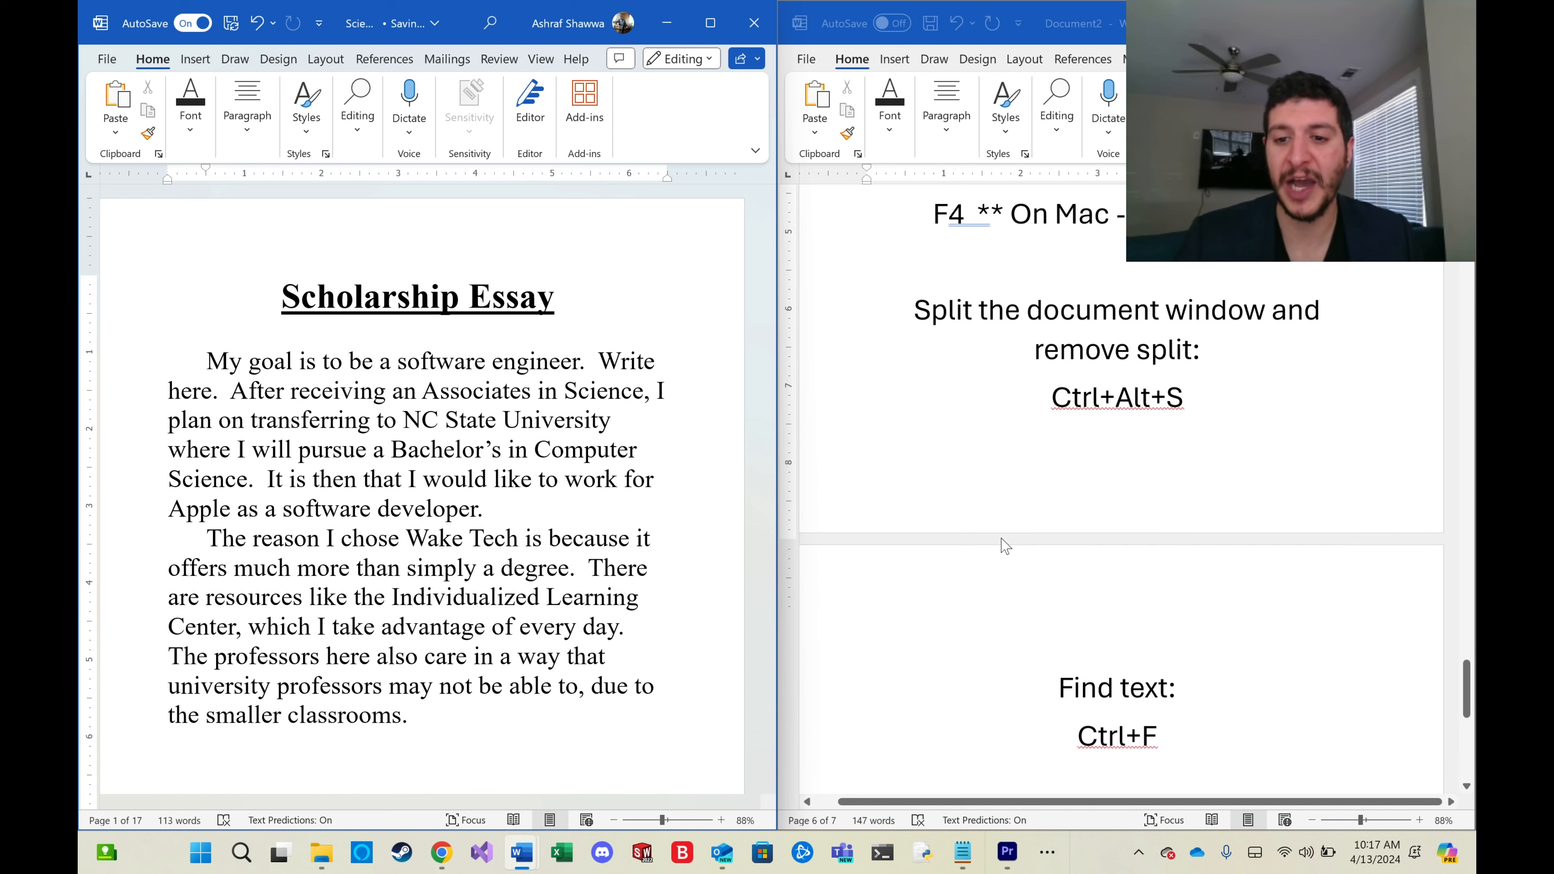
scroll(1006, 544, up, 1)
click(281, 297)
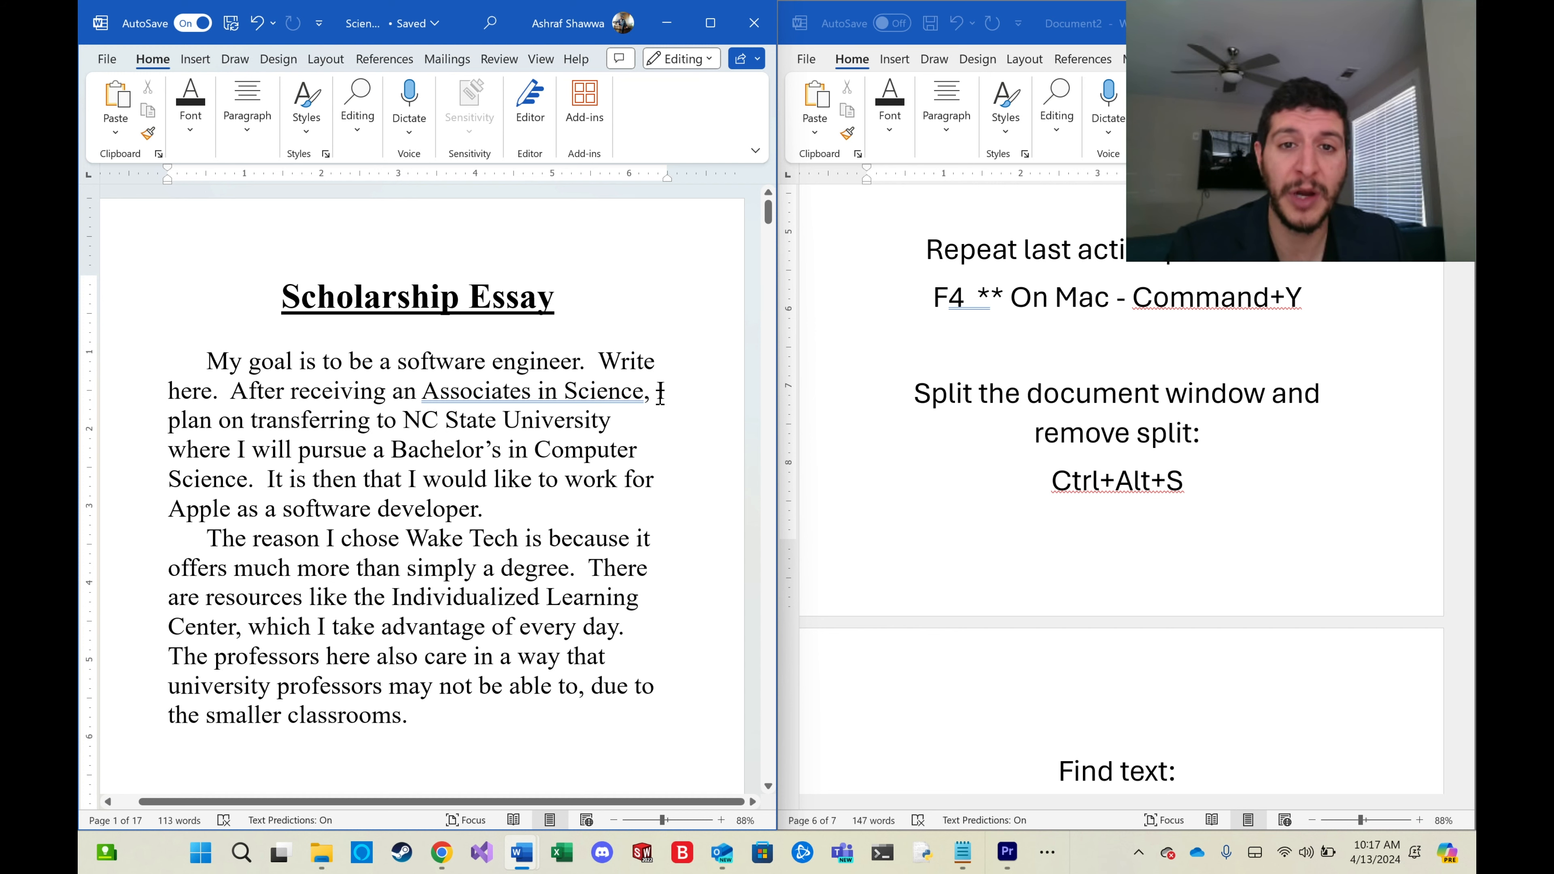
scroll(653, 396, down, 10)
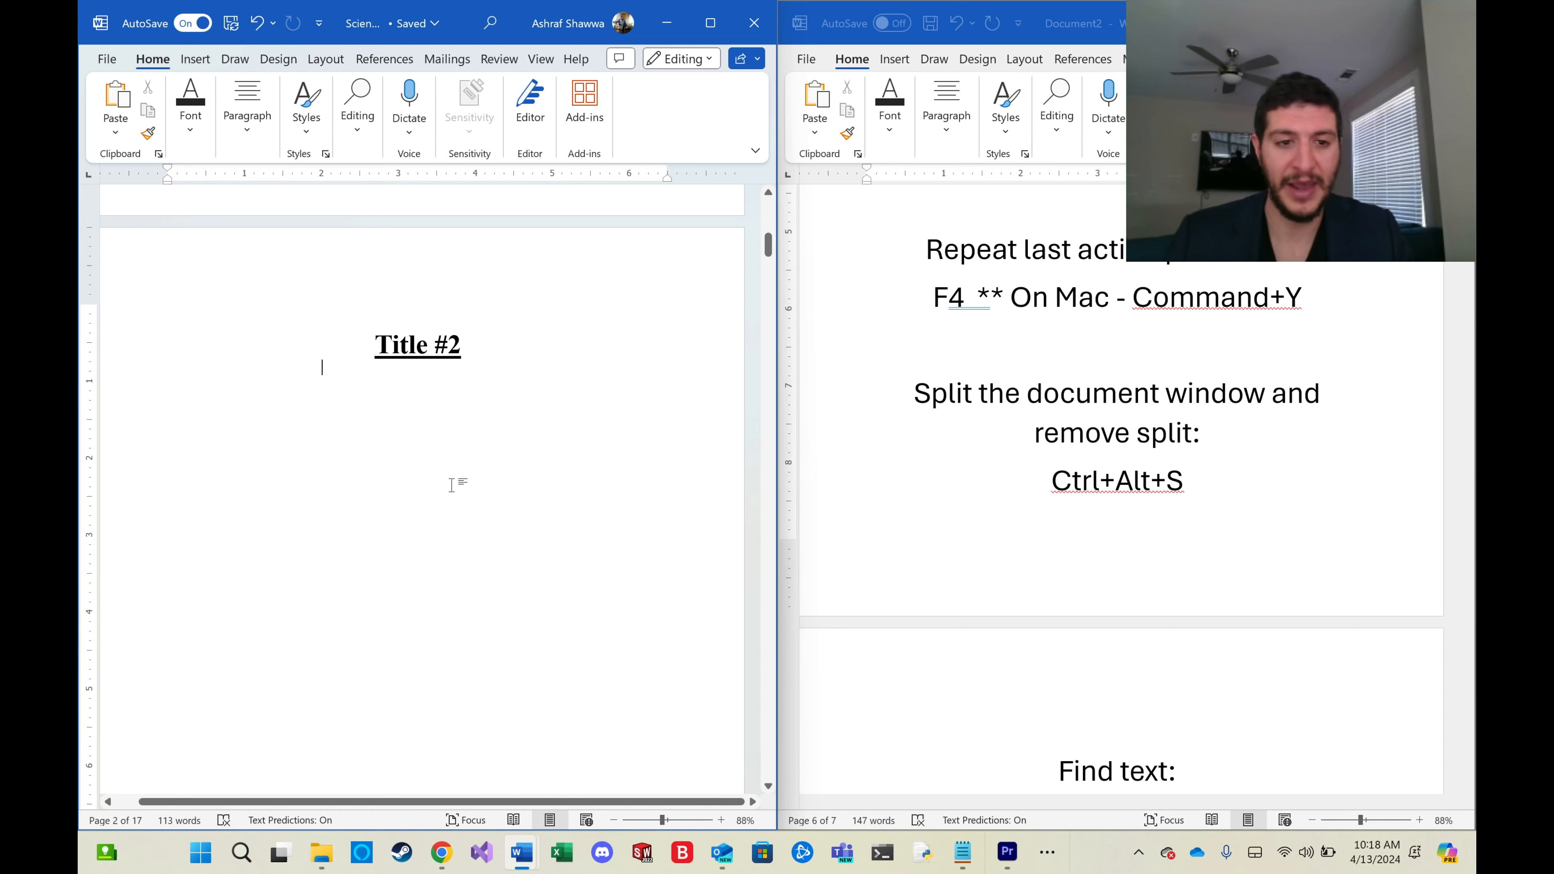
scroll(452, 484, down, 15)
scroll(451, 485, down, 10)
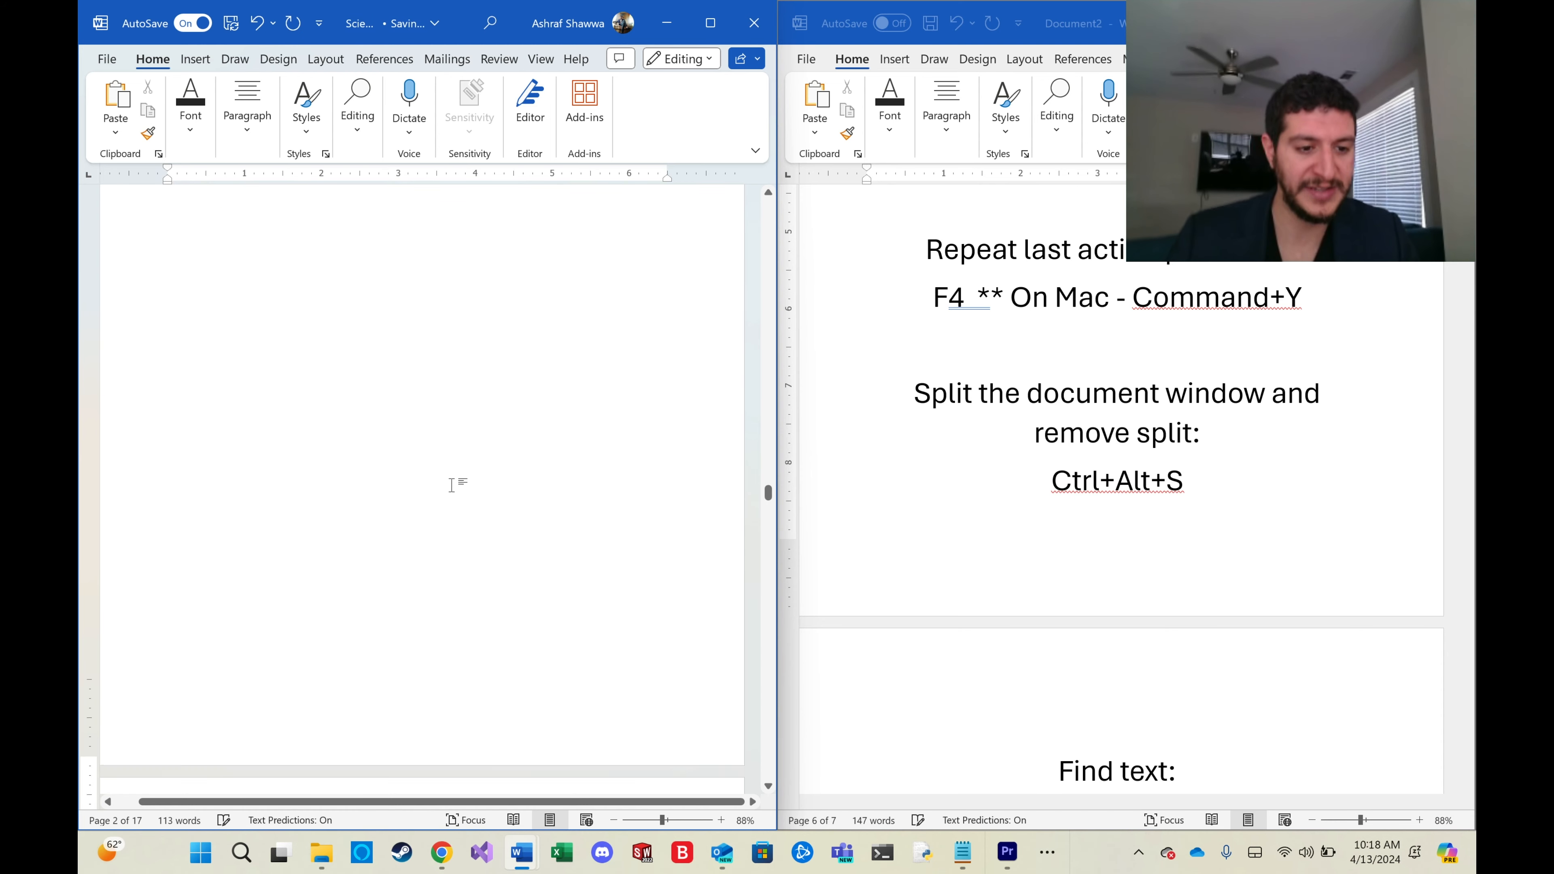
key(ctrl+Return)
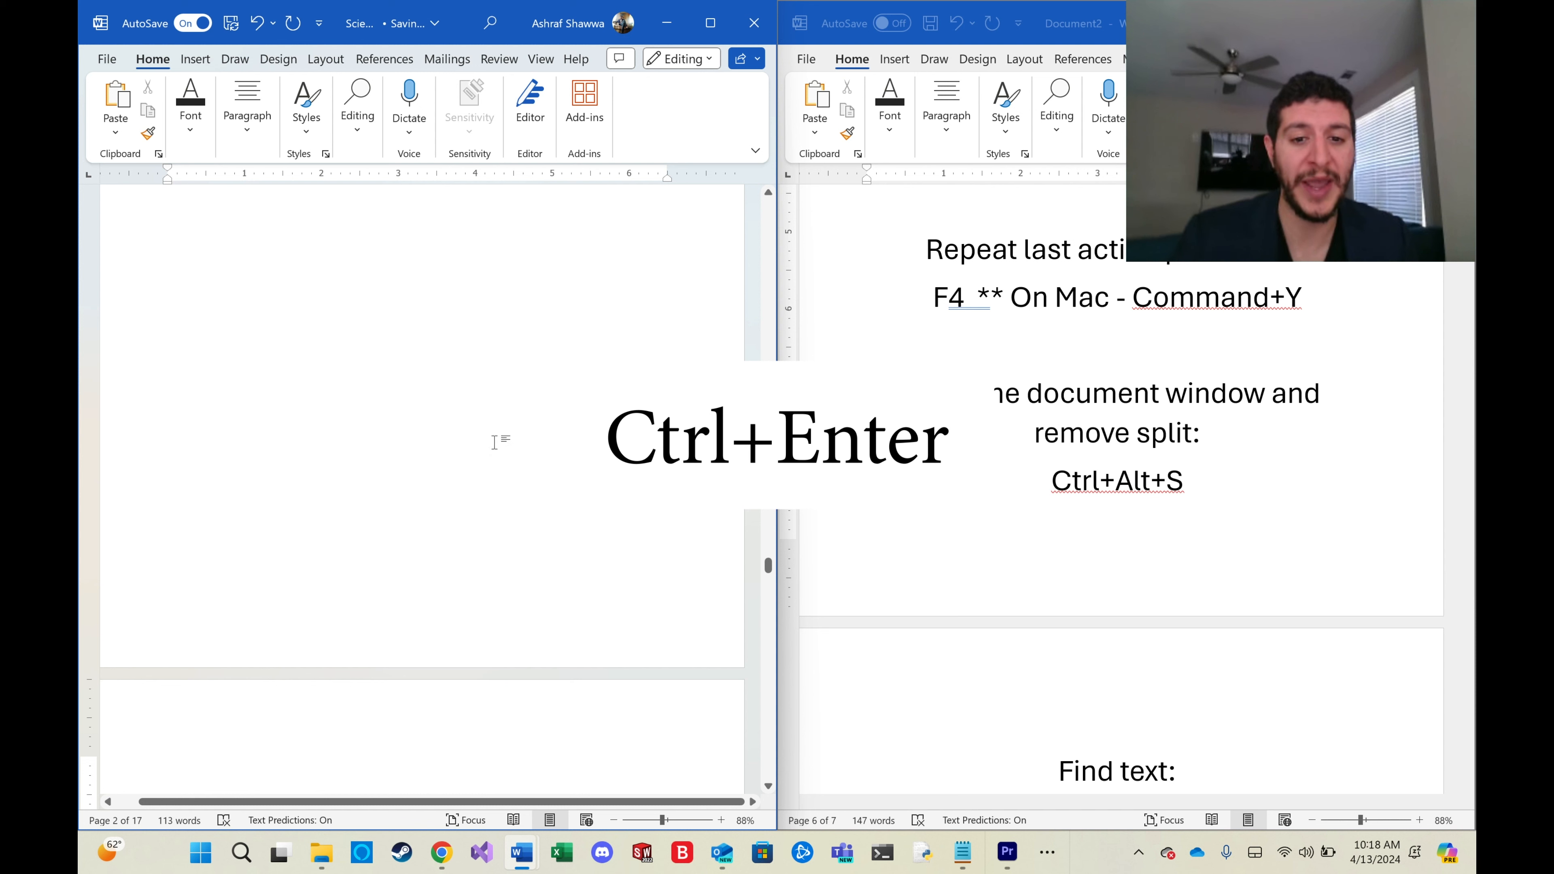
Insert another page break further down the document.
drag(537, 802, 493, 800)
scroll(293, 694, down, 2)
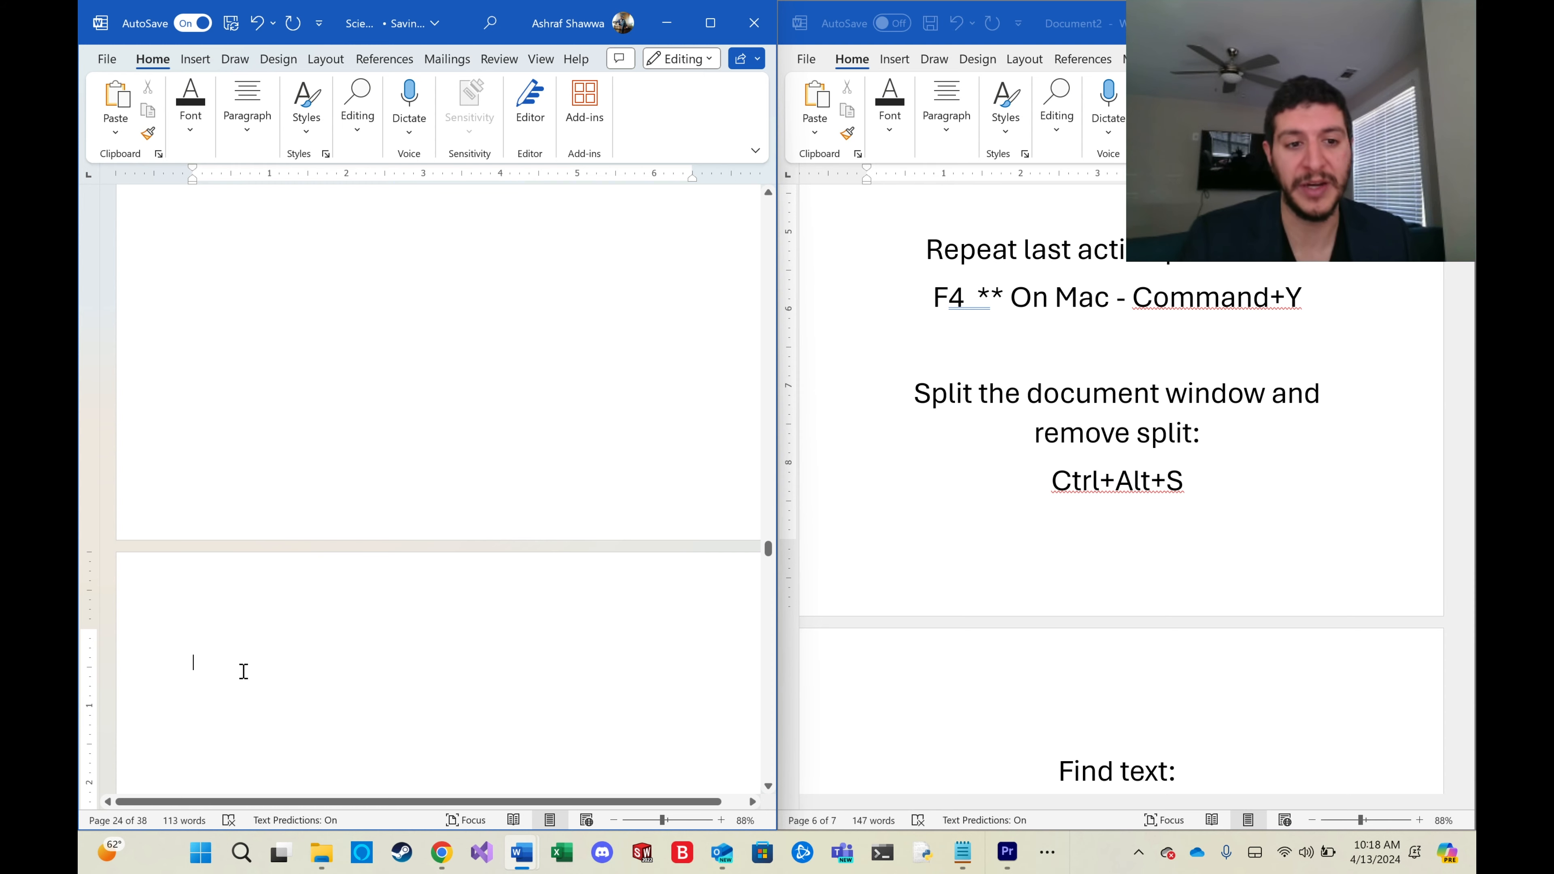
scroll(243, 645, down, 2)
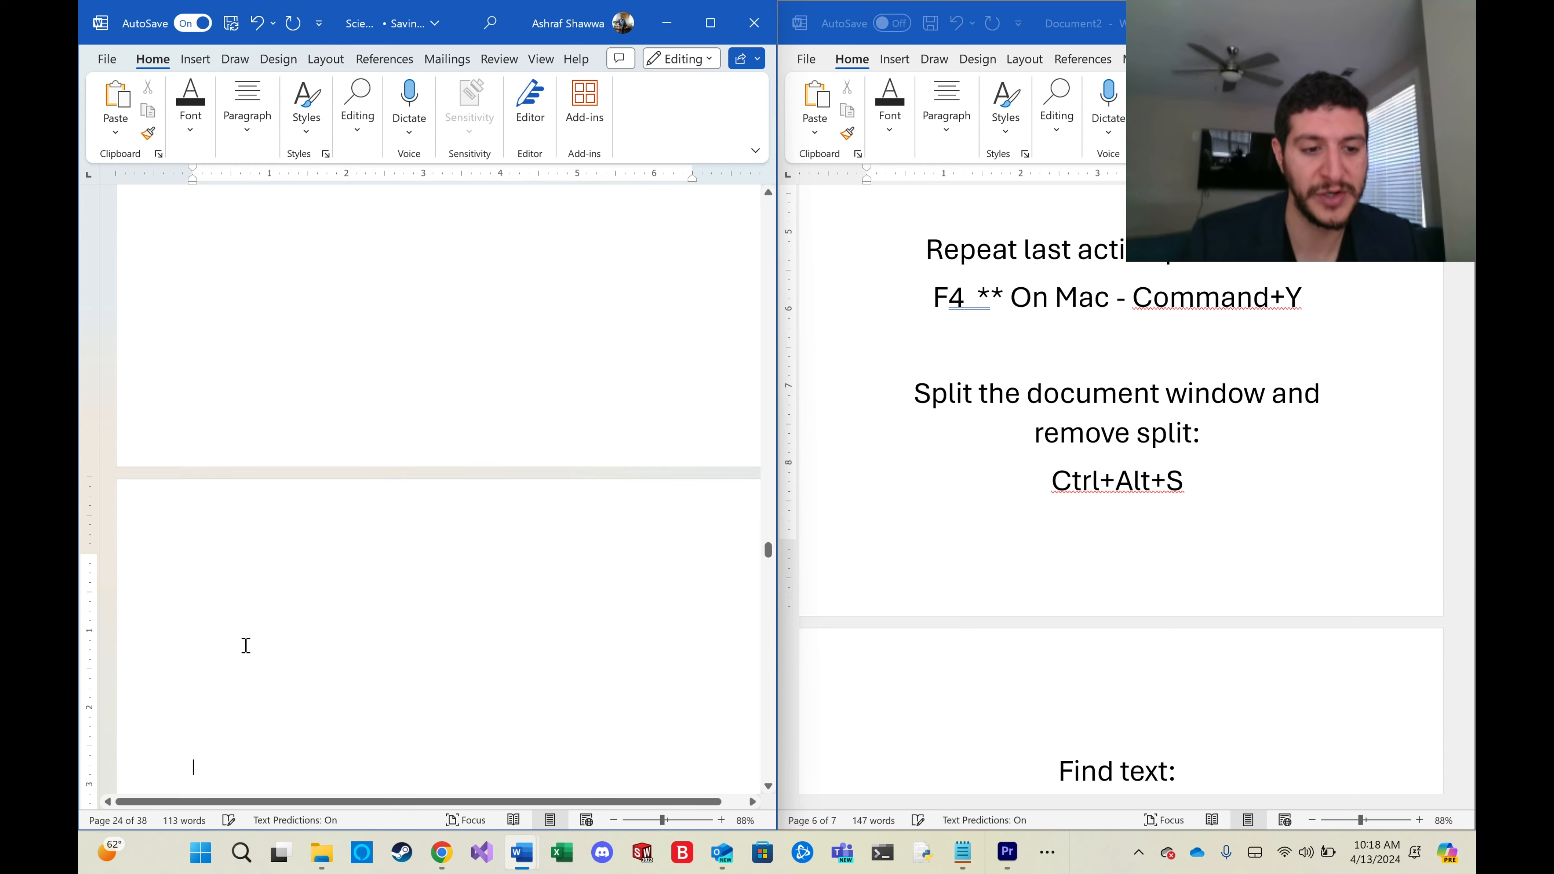
scroll(266, 639, up, 1)
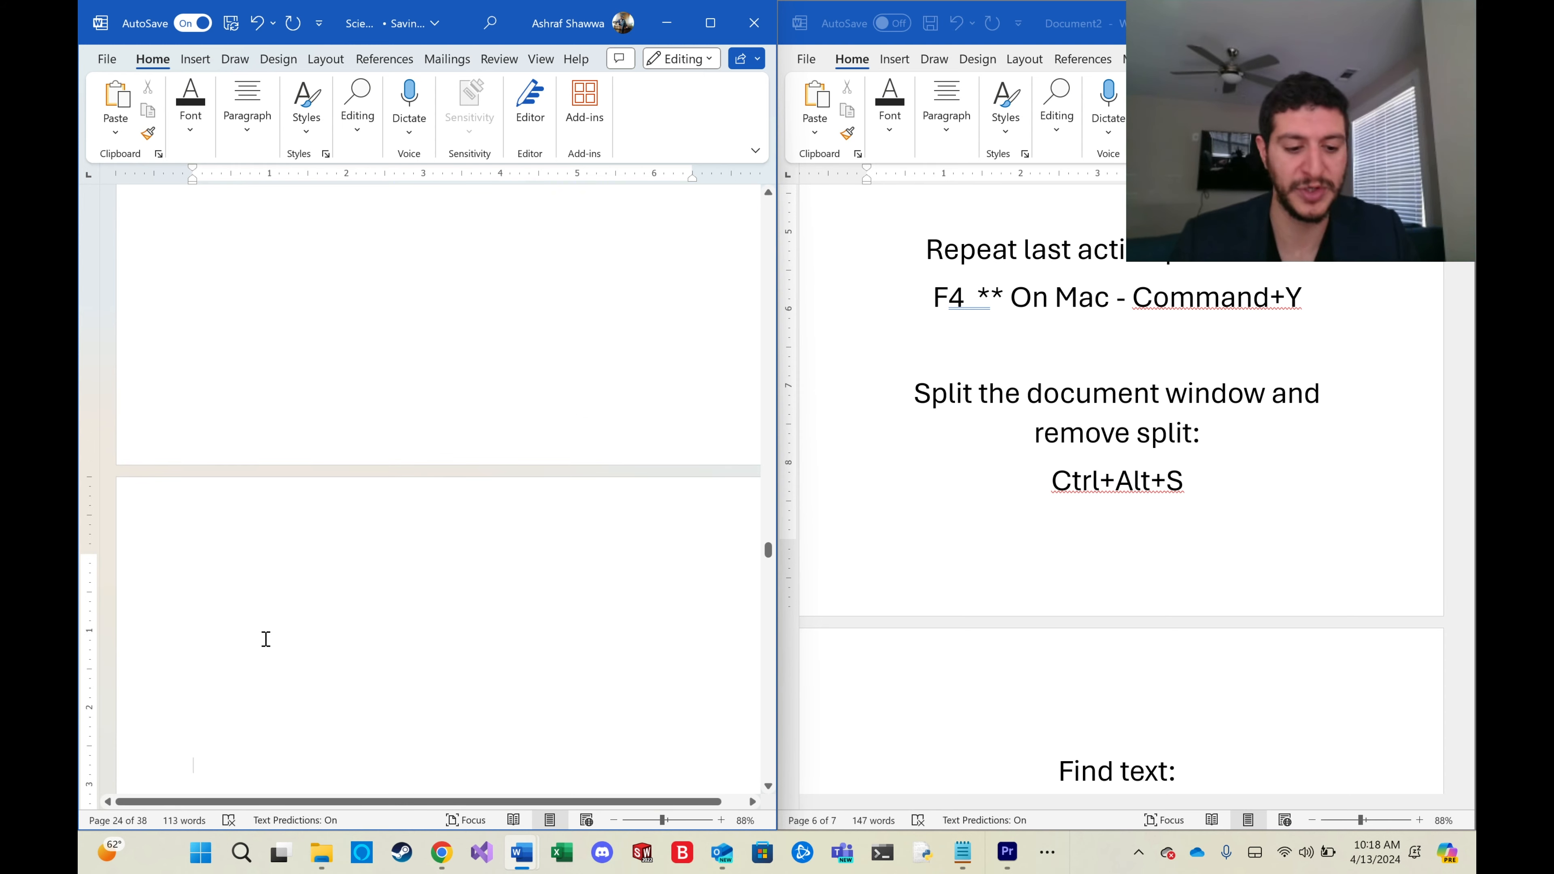
key(ctrl+Return)
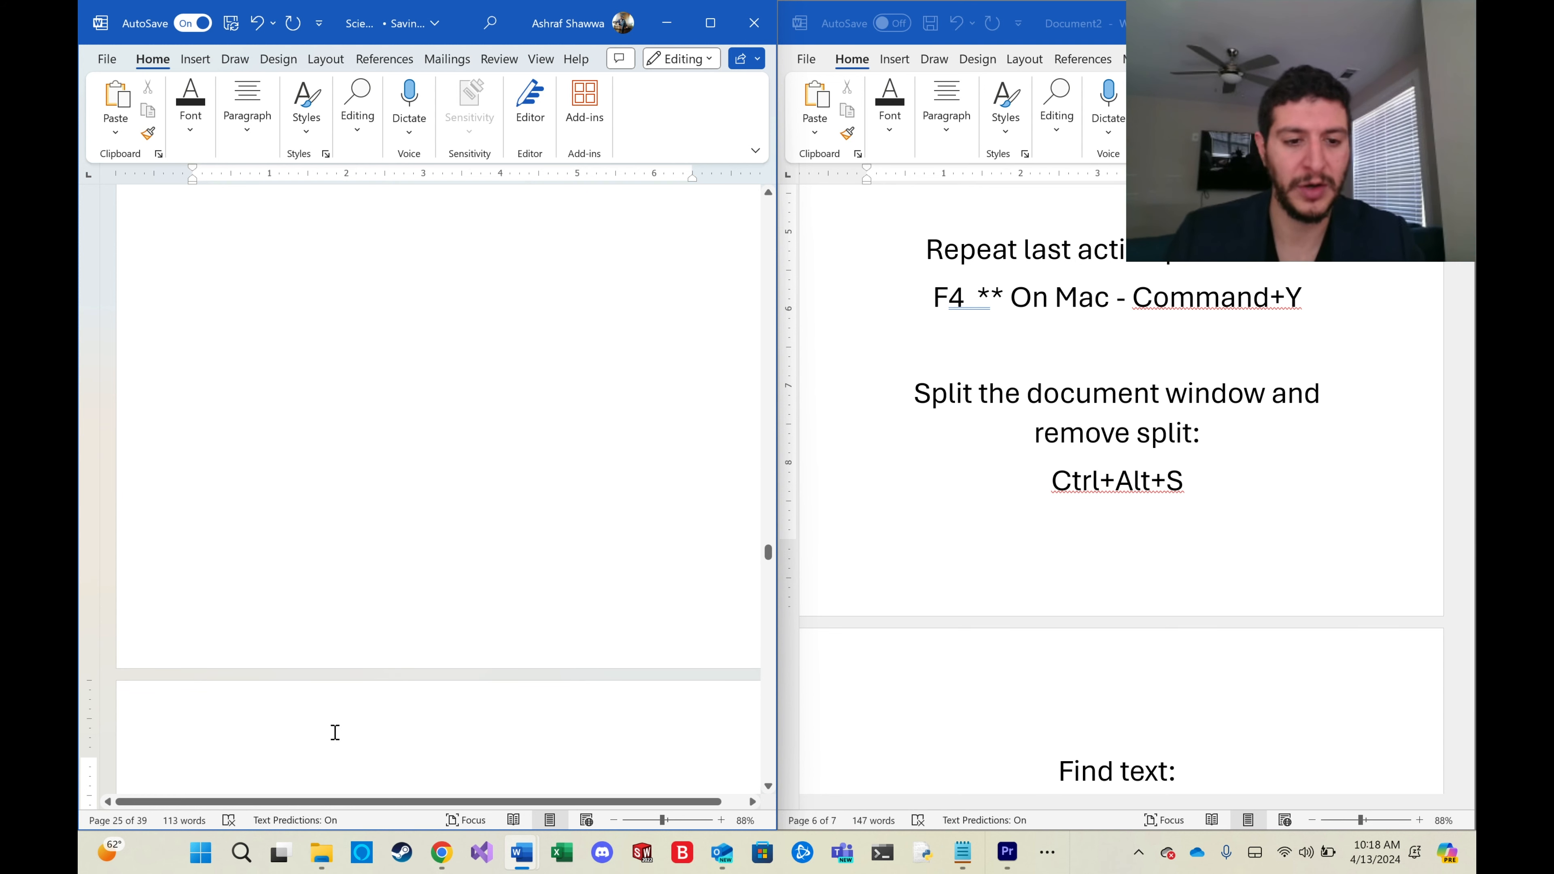
Type 'Expand' on the new page and split the document window.
text(Expan)
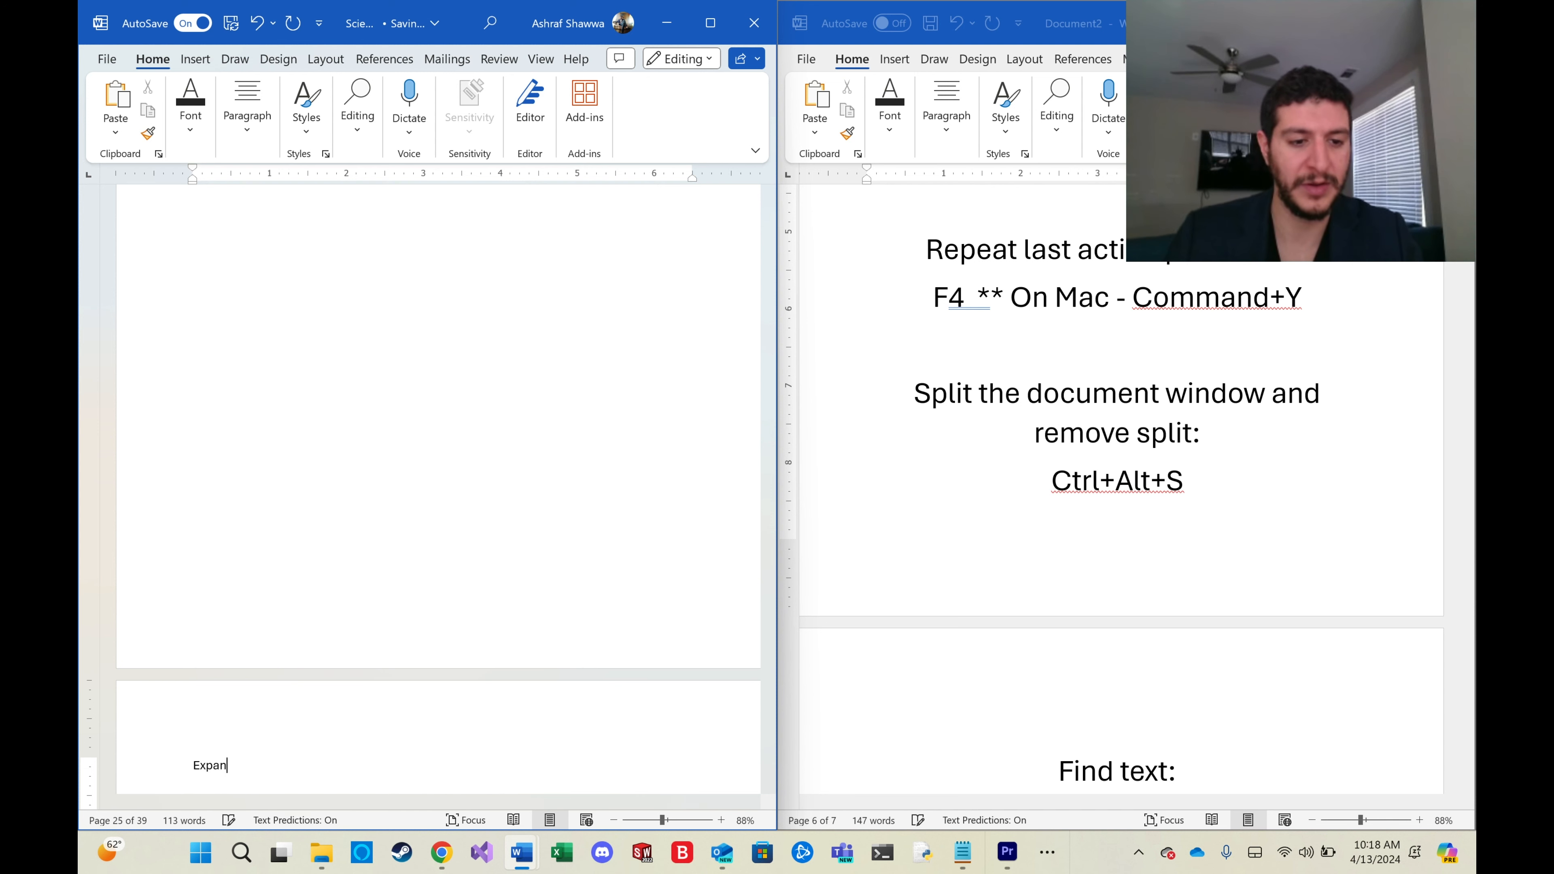
text(d)
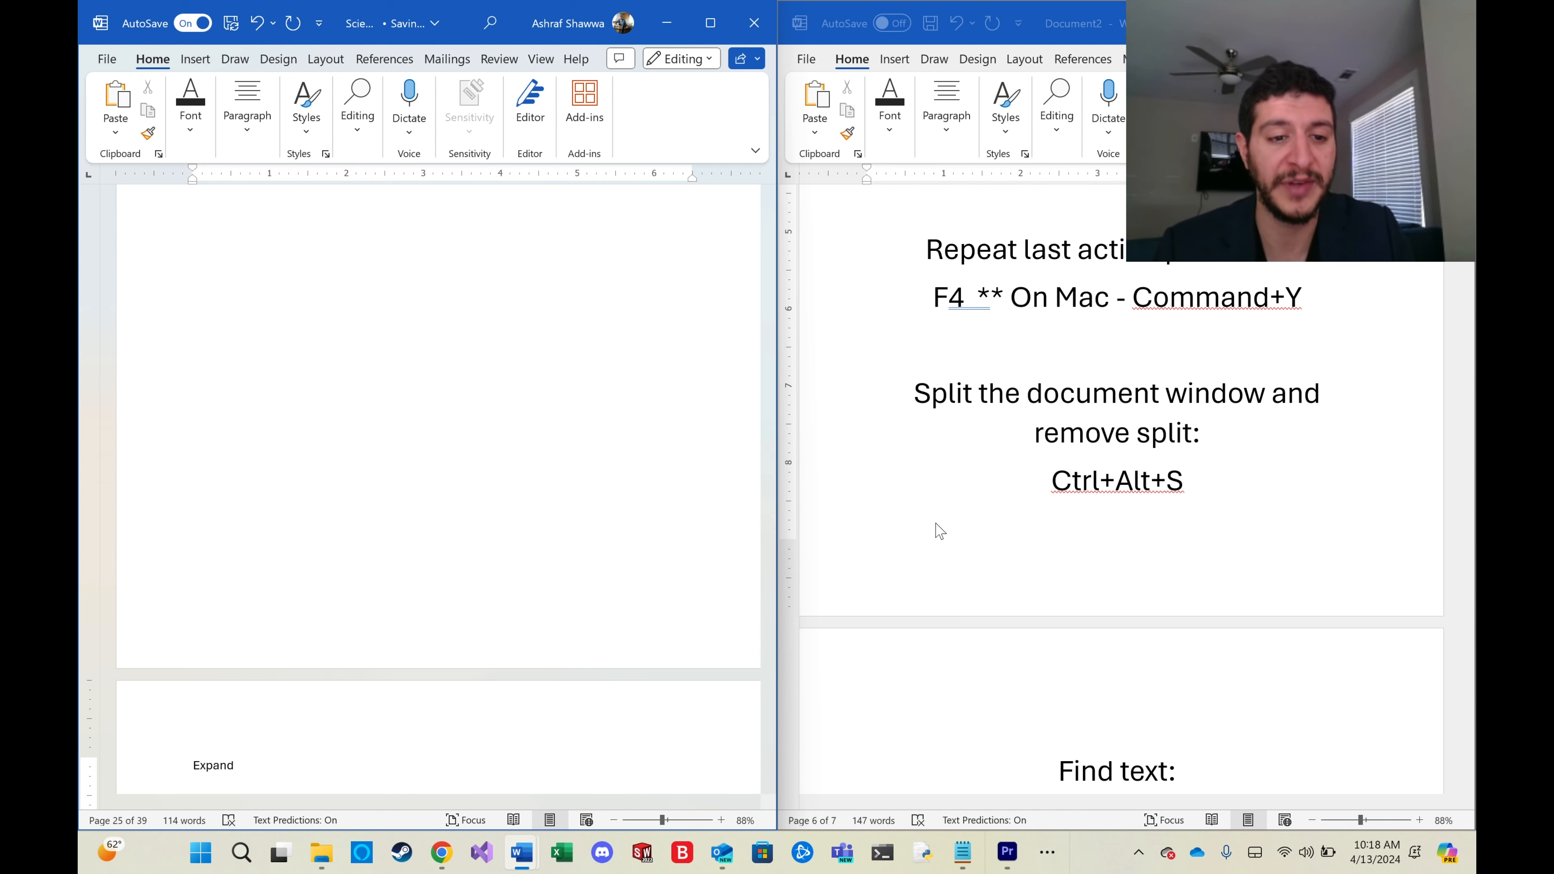
key(ctrl+alt+s)
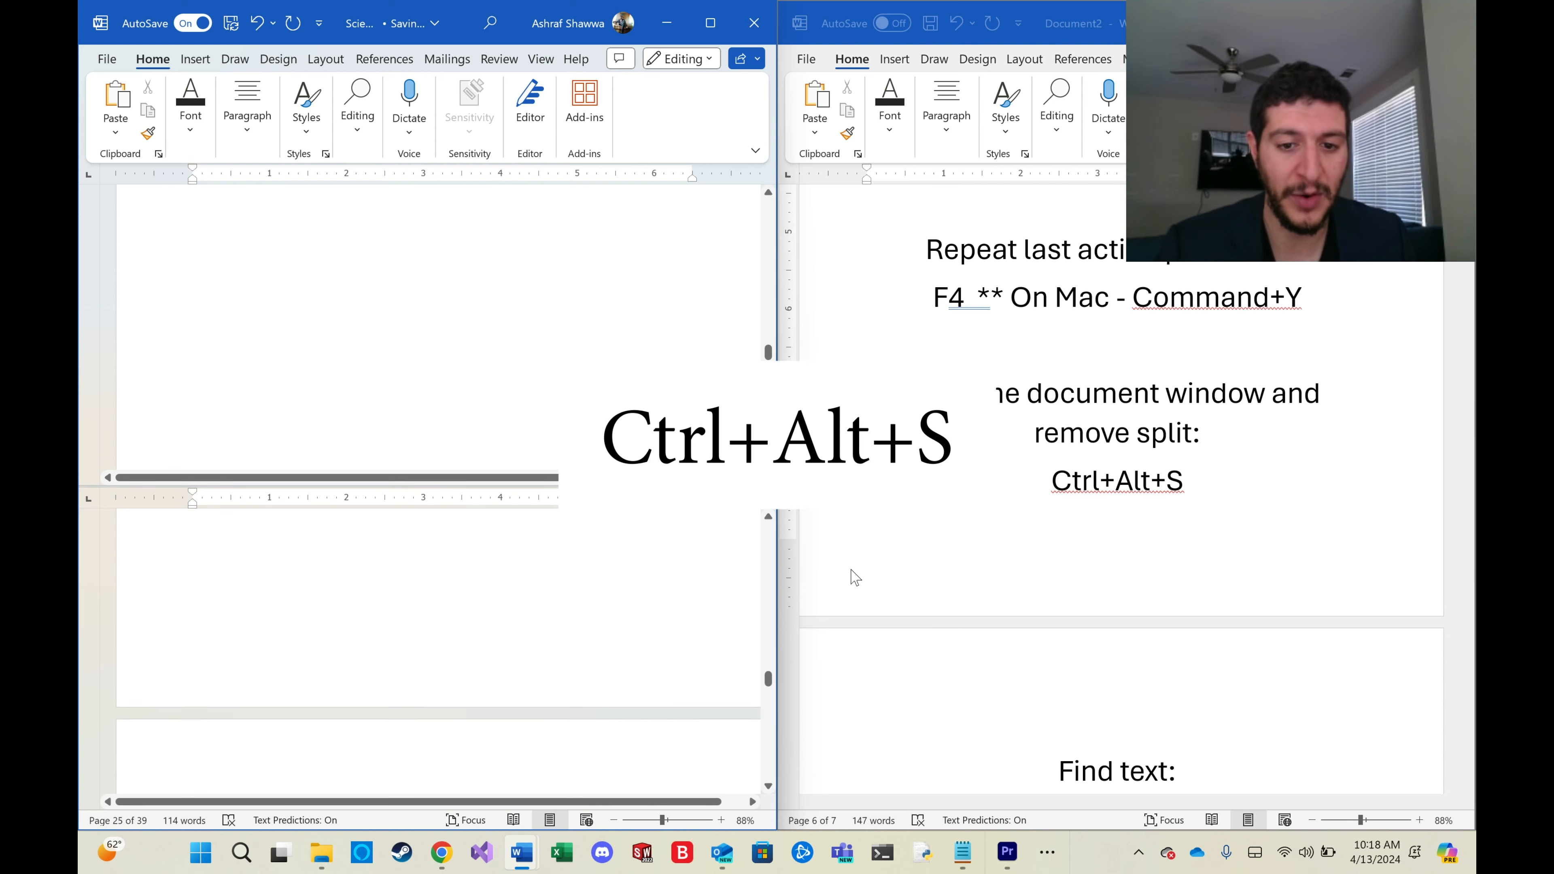
Delete the last letter of the 'Scholarship Essay' title in one split pane and retype it in the other pane.
drag(769, 354, 773, 210)
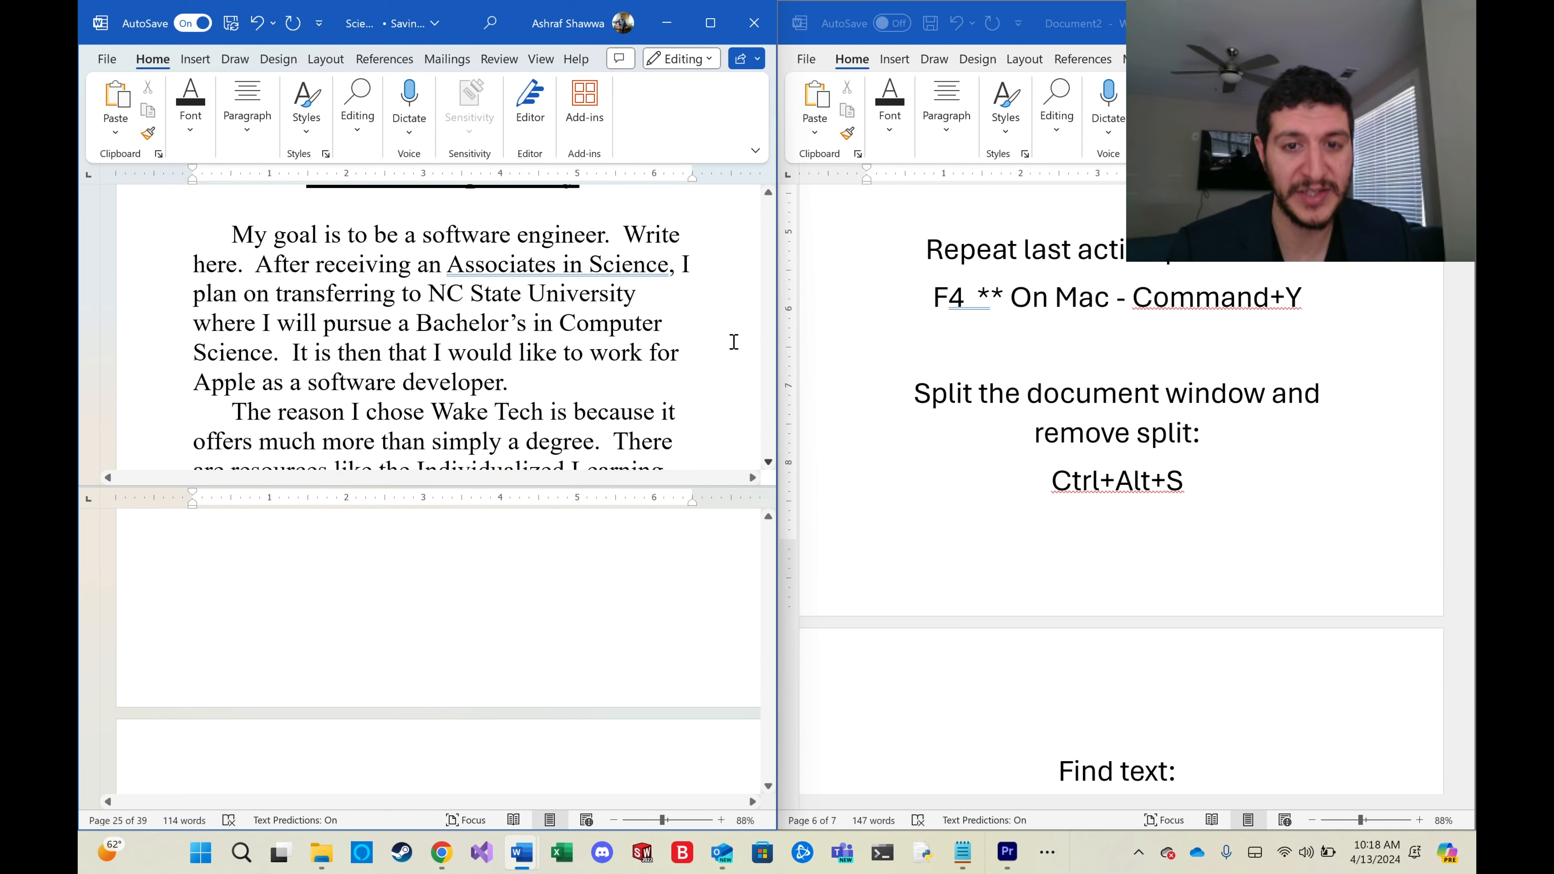
drag(768, 679, 762, 494)
drag(769, 211, 768, 200)
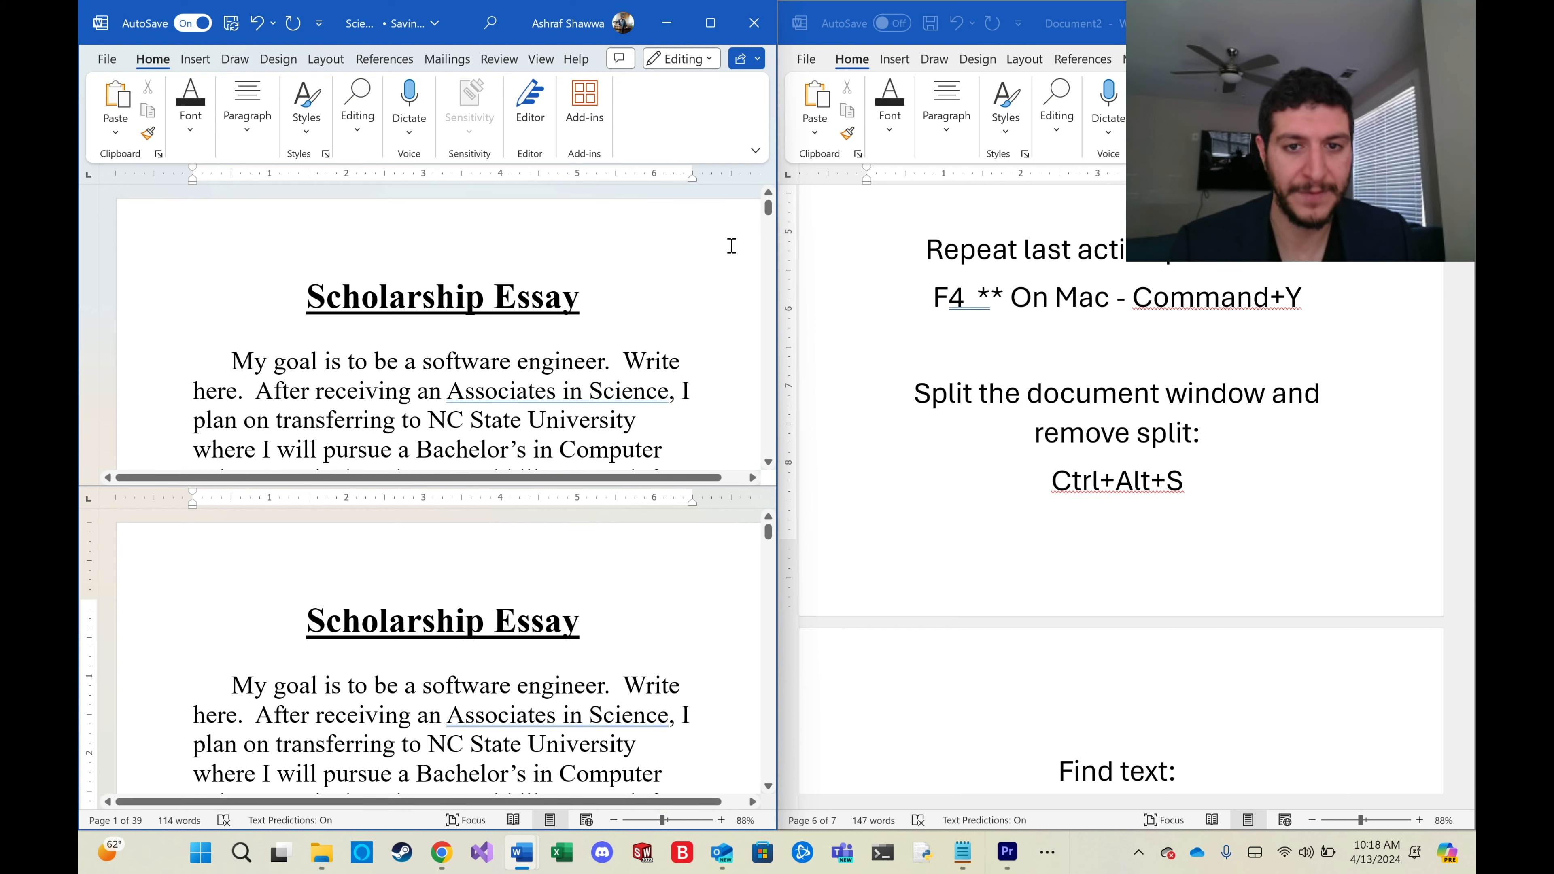
click(580, 619)
key(BackSpace)
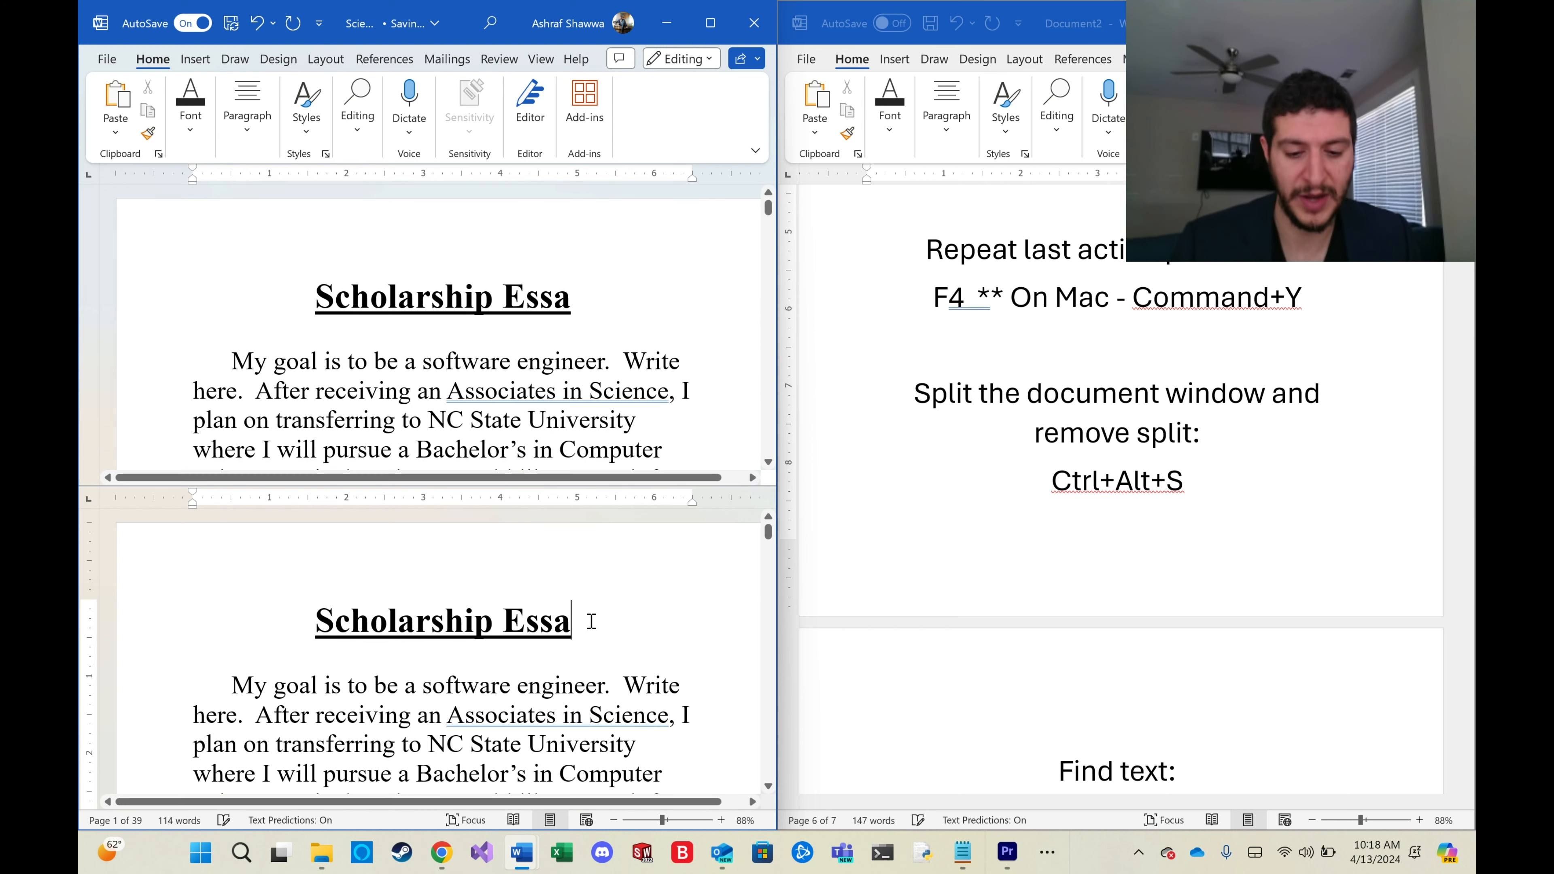
click(573, 301)
text(y)
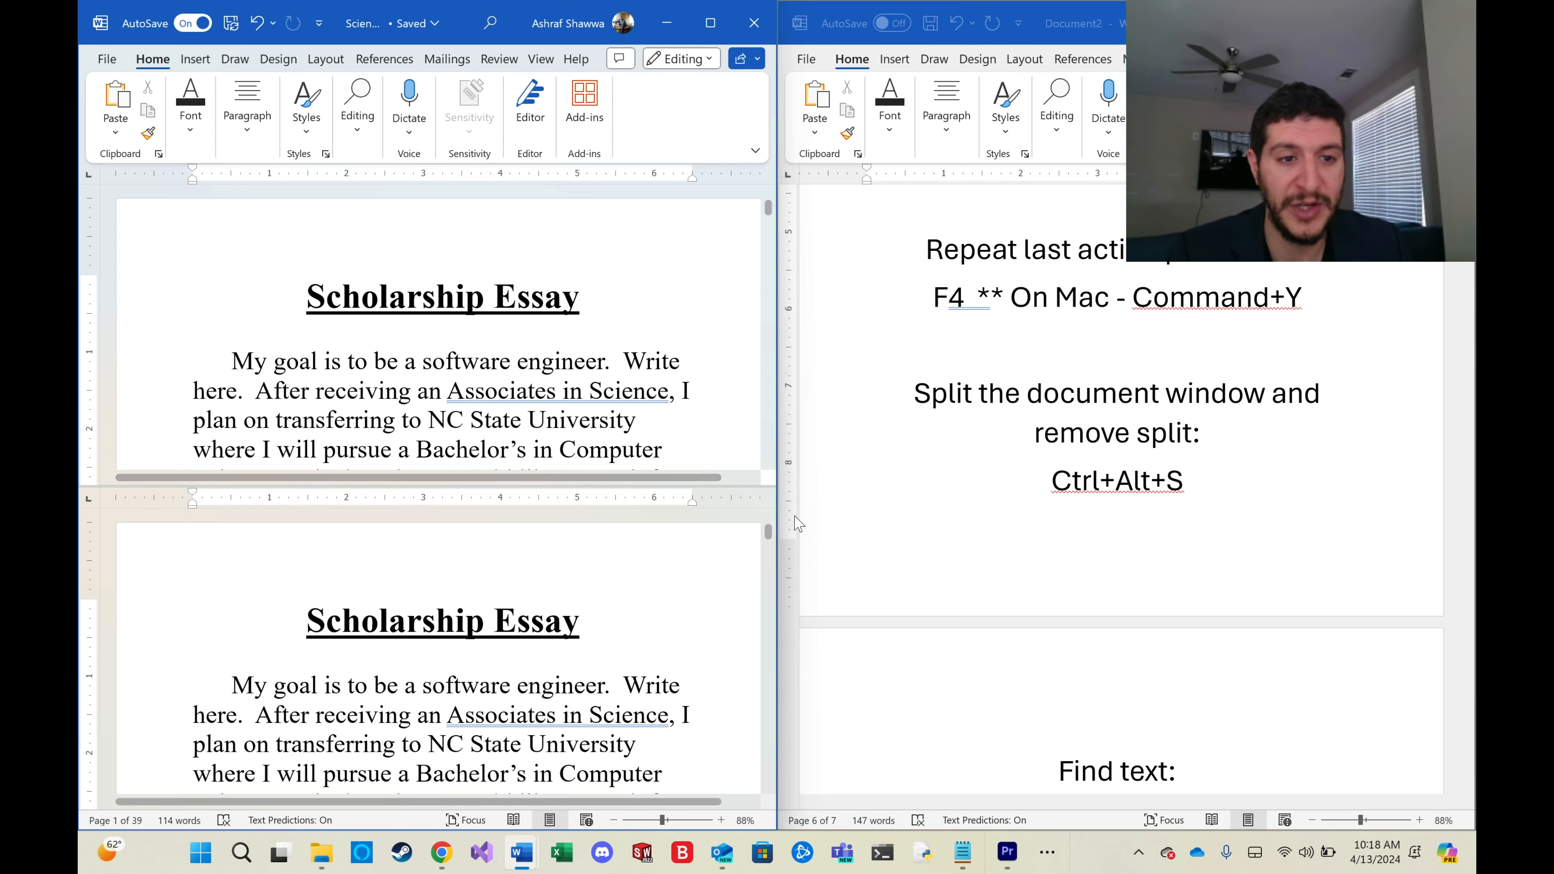
Replace the text on the last page with 'Expand on writing on software engineering.'.
drag(770, 542, 732, 770)
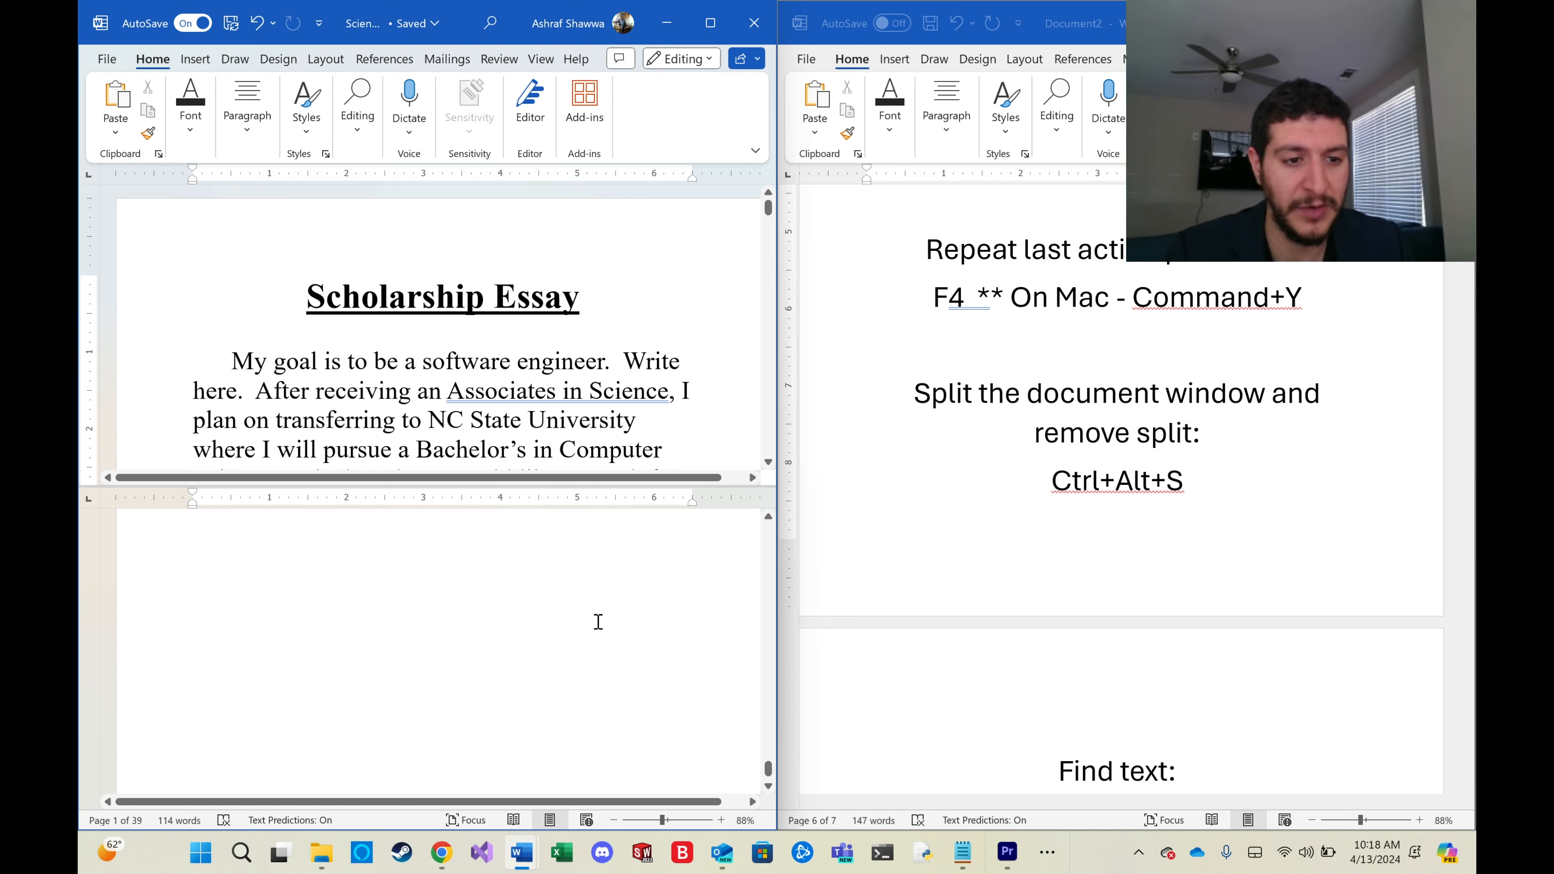
double_click(593, 625)
drag(502, 730, 164, 715)
text(Expand on writing p)
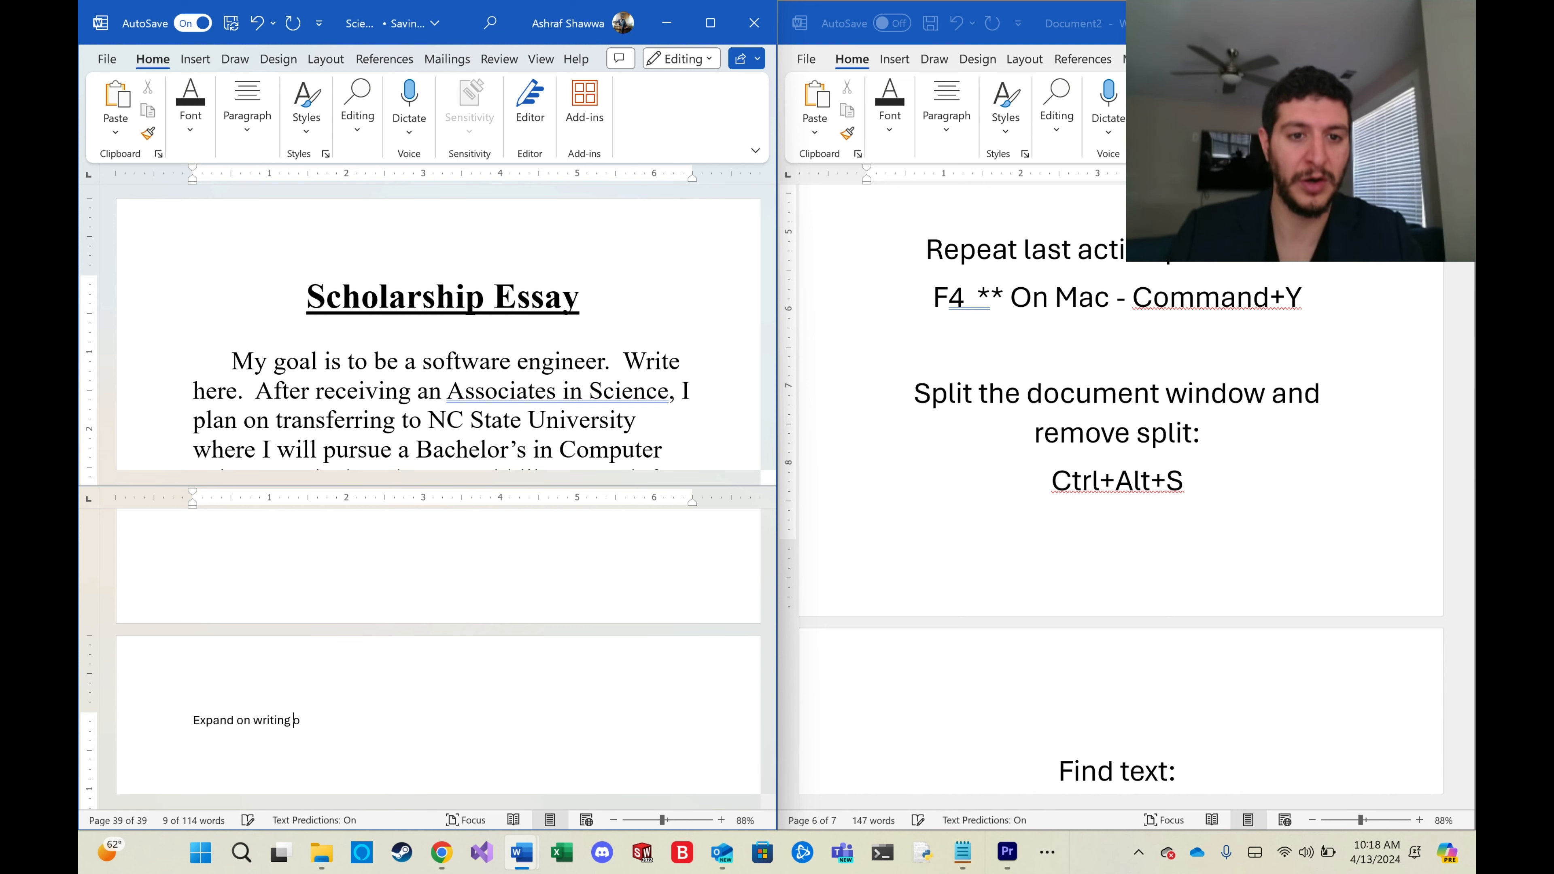
key(BackSpace)
text(on software en)
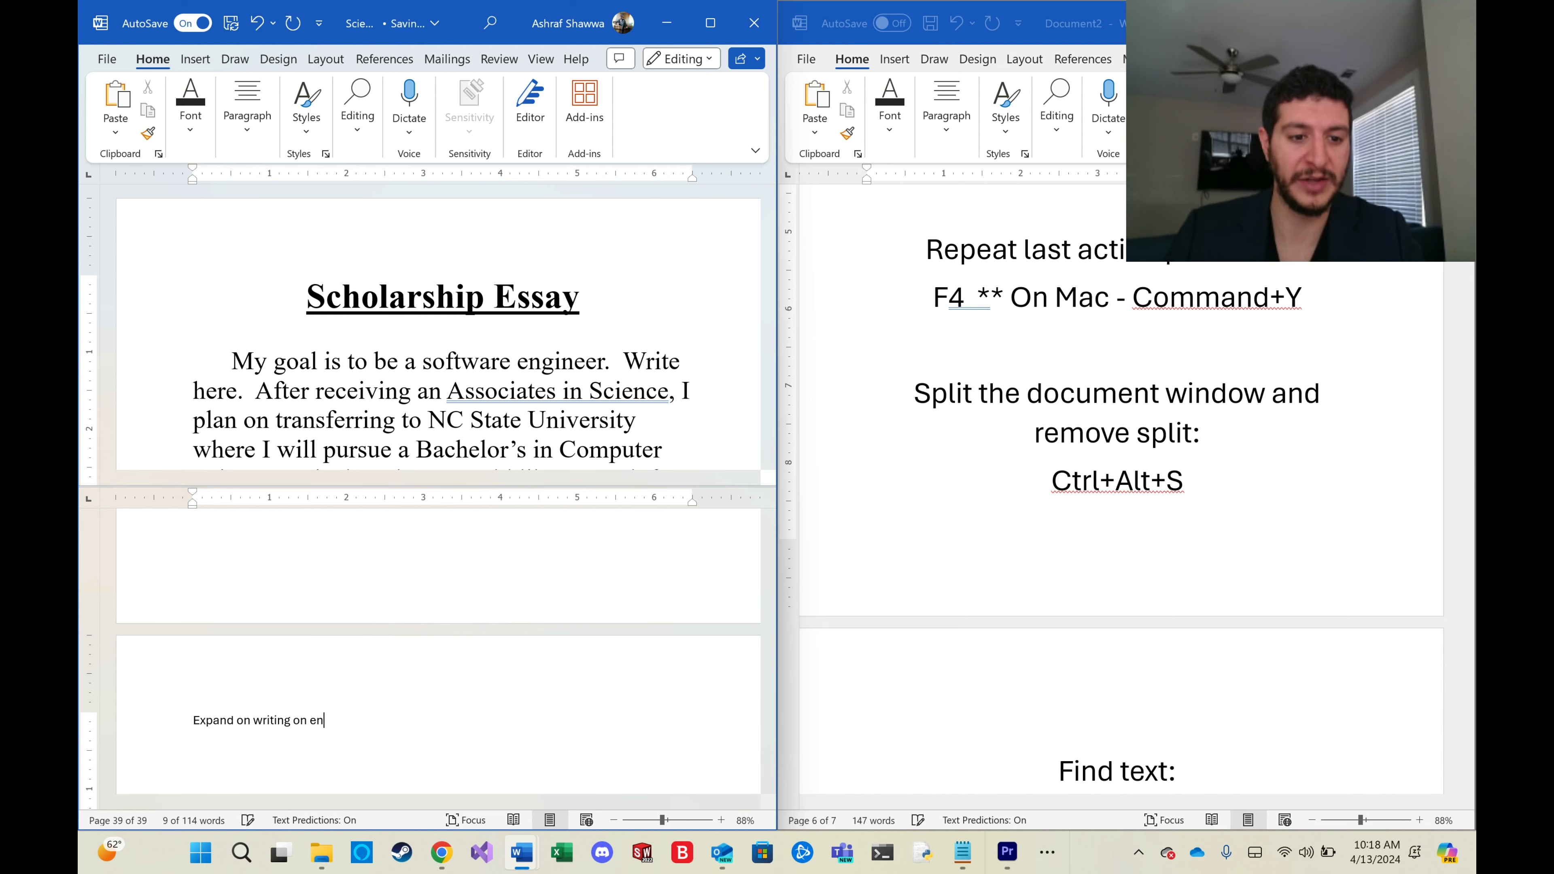
text(gineering.)
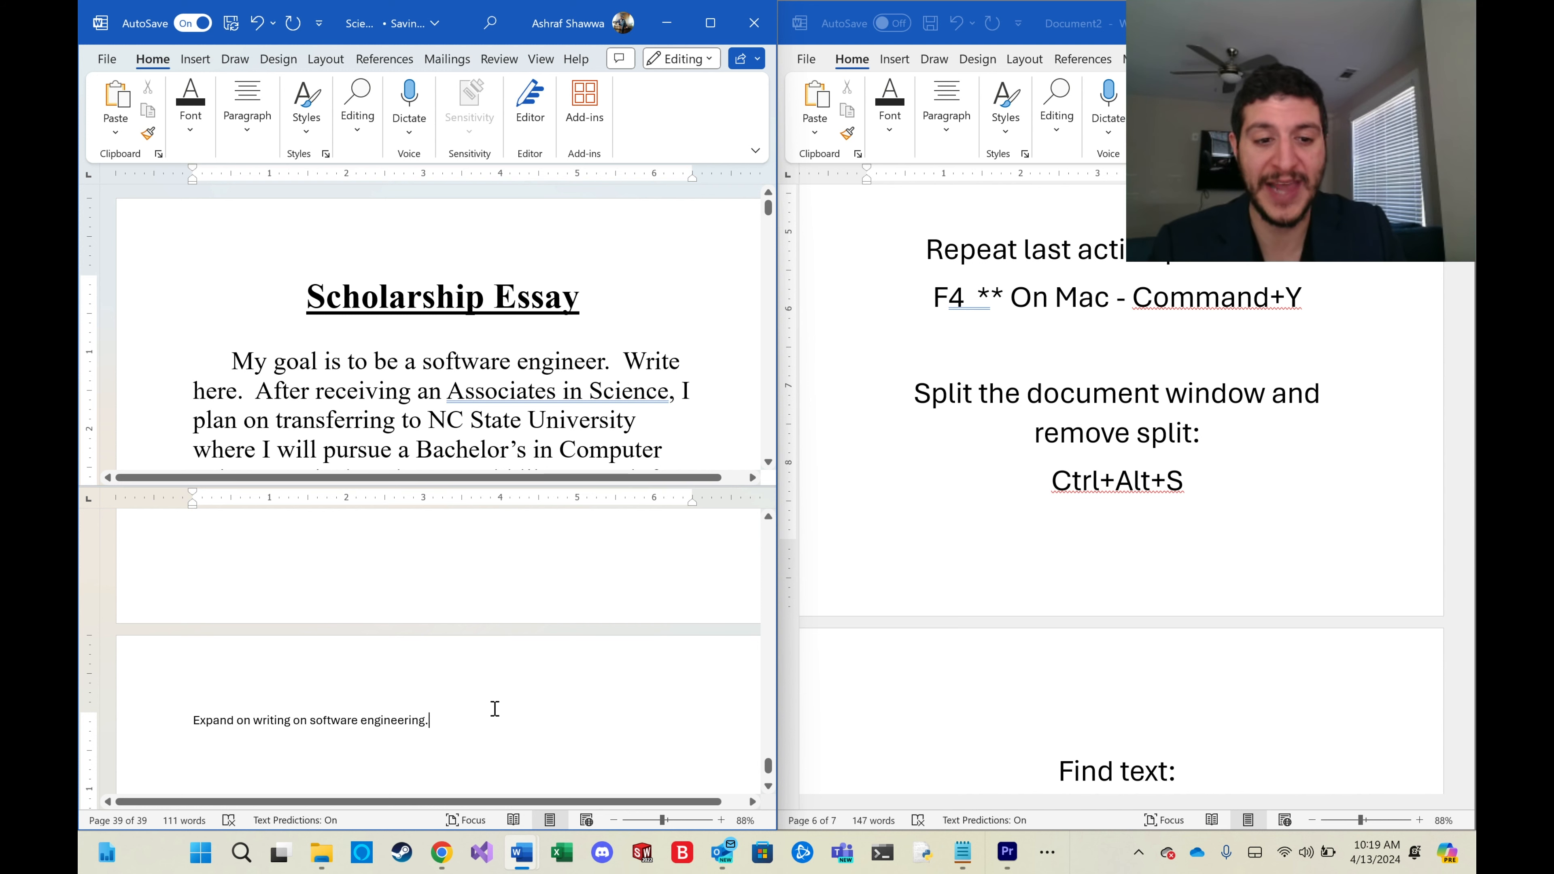
Remove the document window split.
key(ctrl+alt+s)
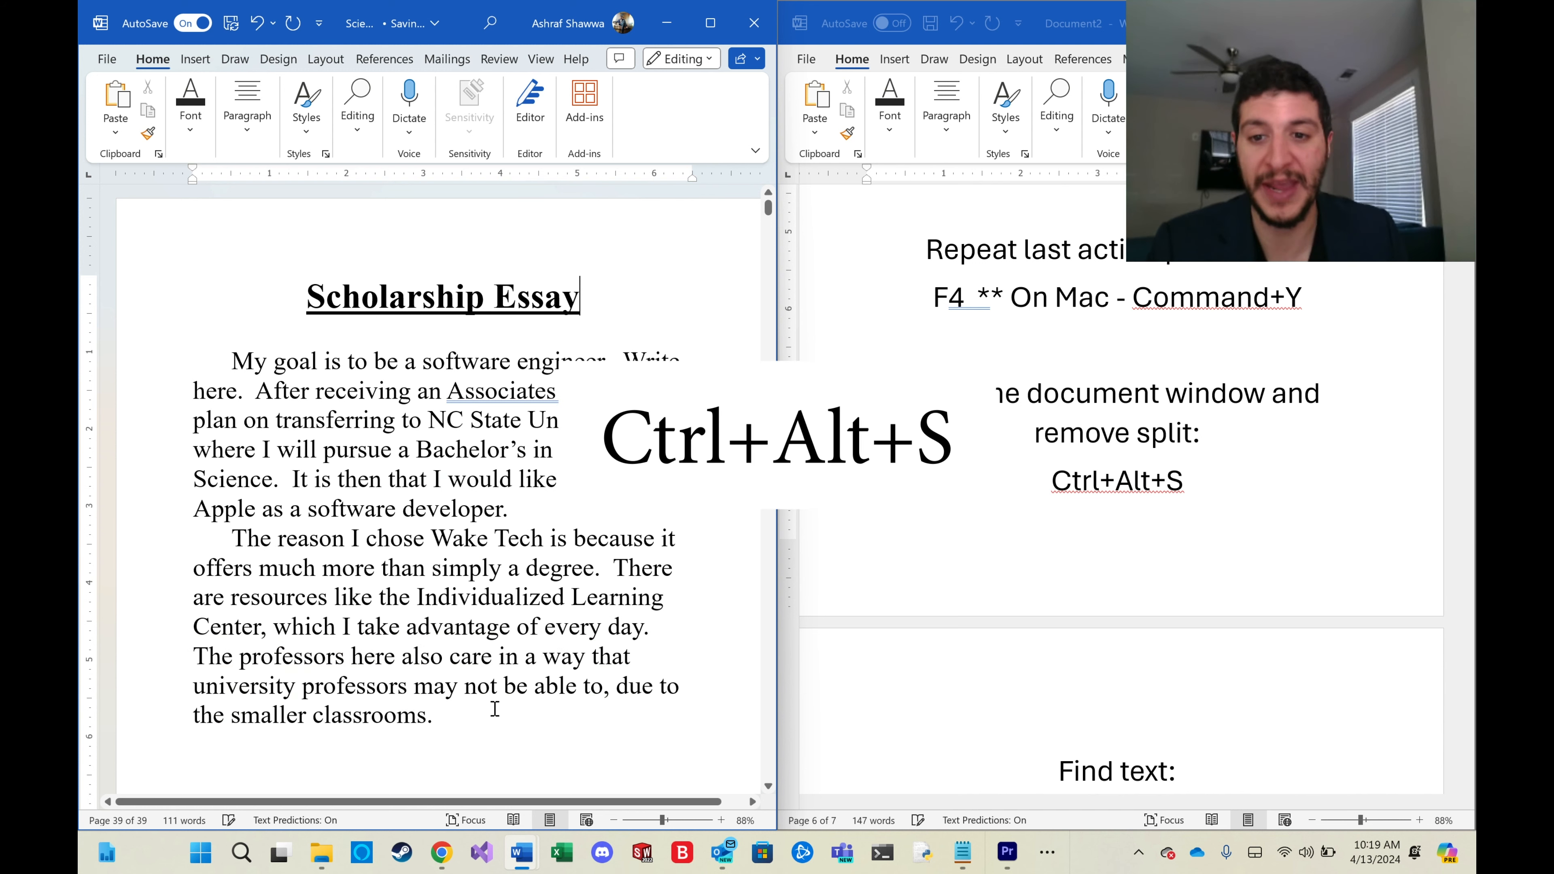
scroll(1276, 645, down, 3)
scroll(1276, 645, down, 2)
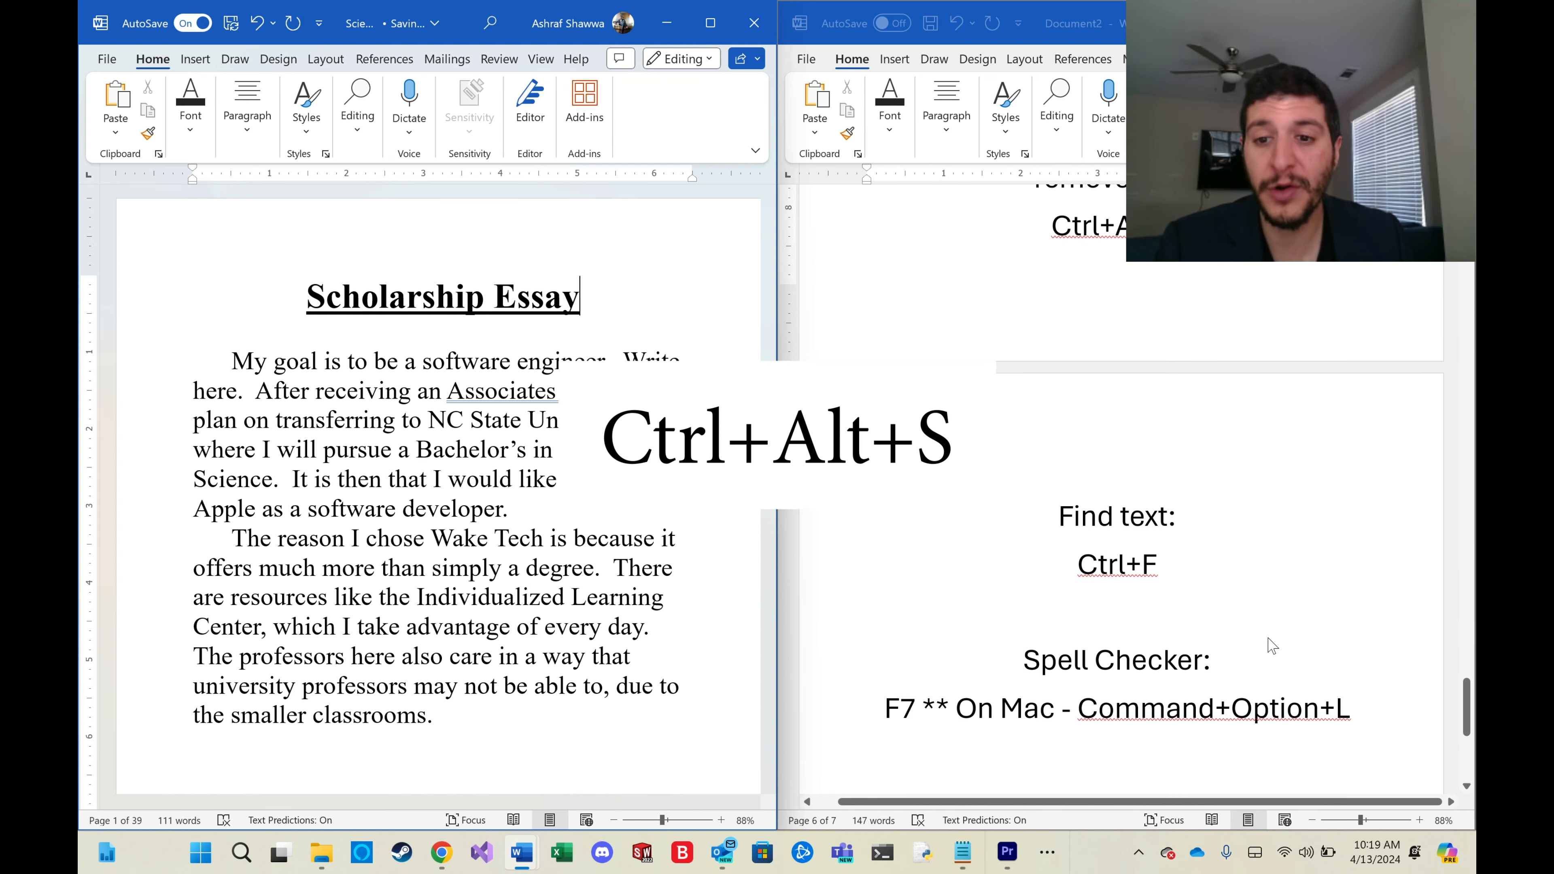
Select the essay's title and paragraphs by dragging forwards and backwards, deselecting after each selection.
click(301, 299)
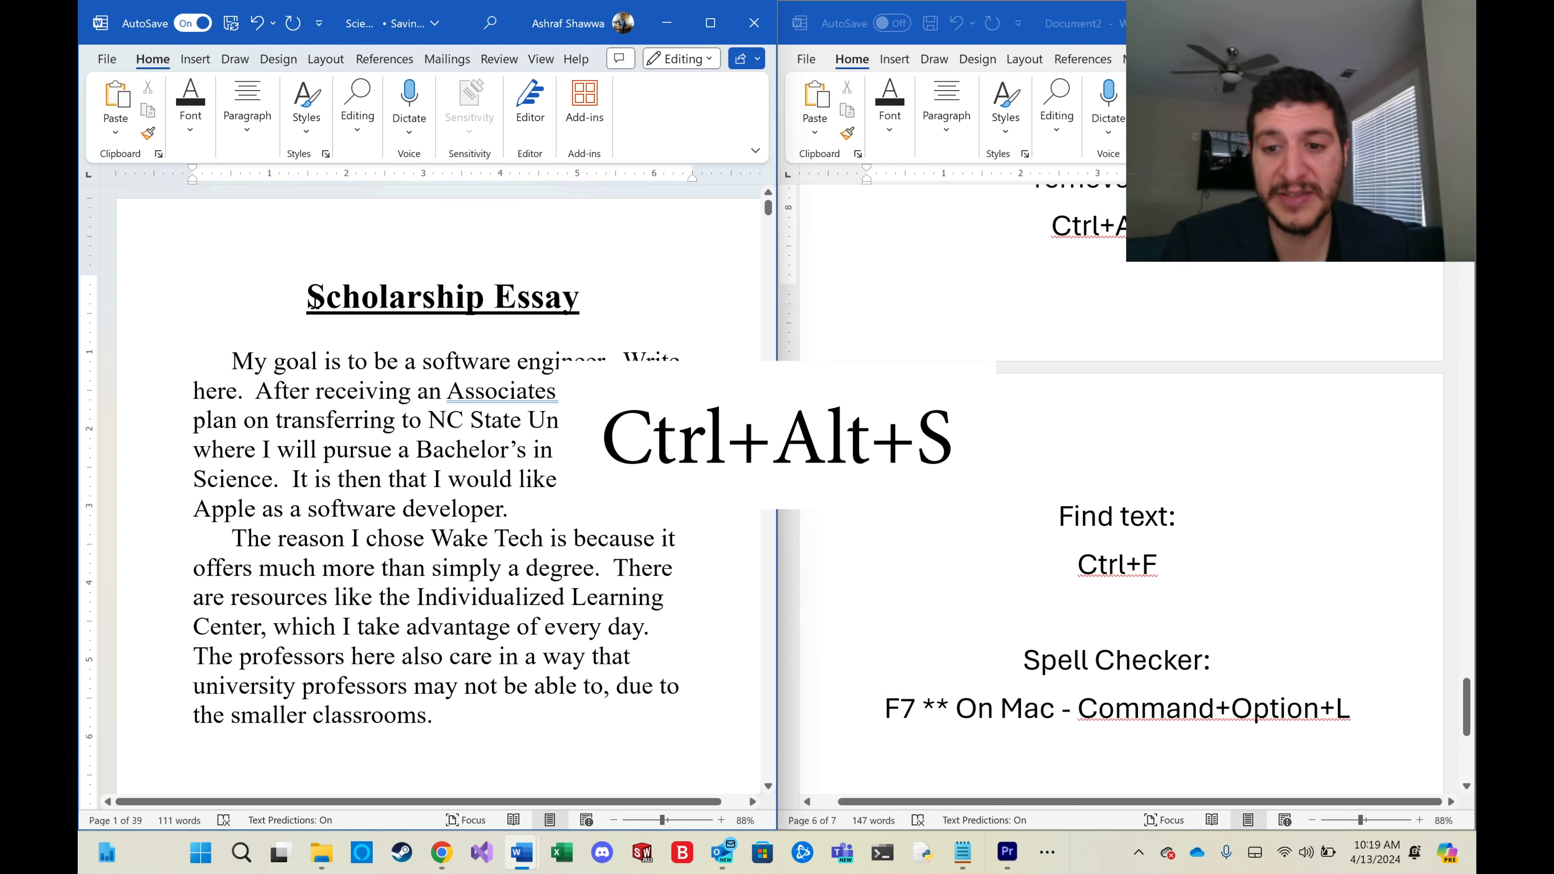
drag(312, 300, 618, 727)
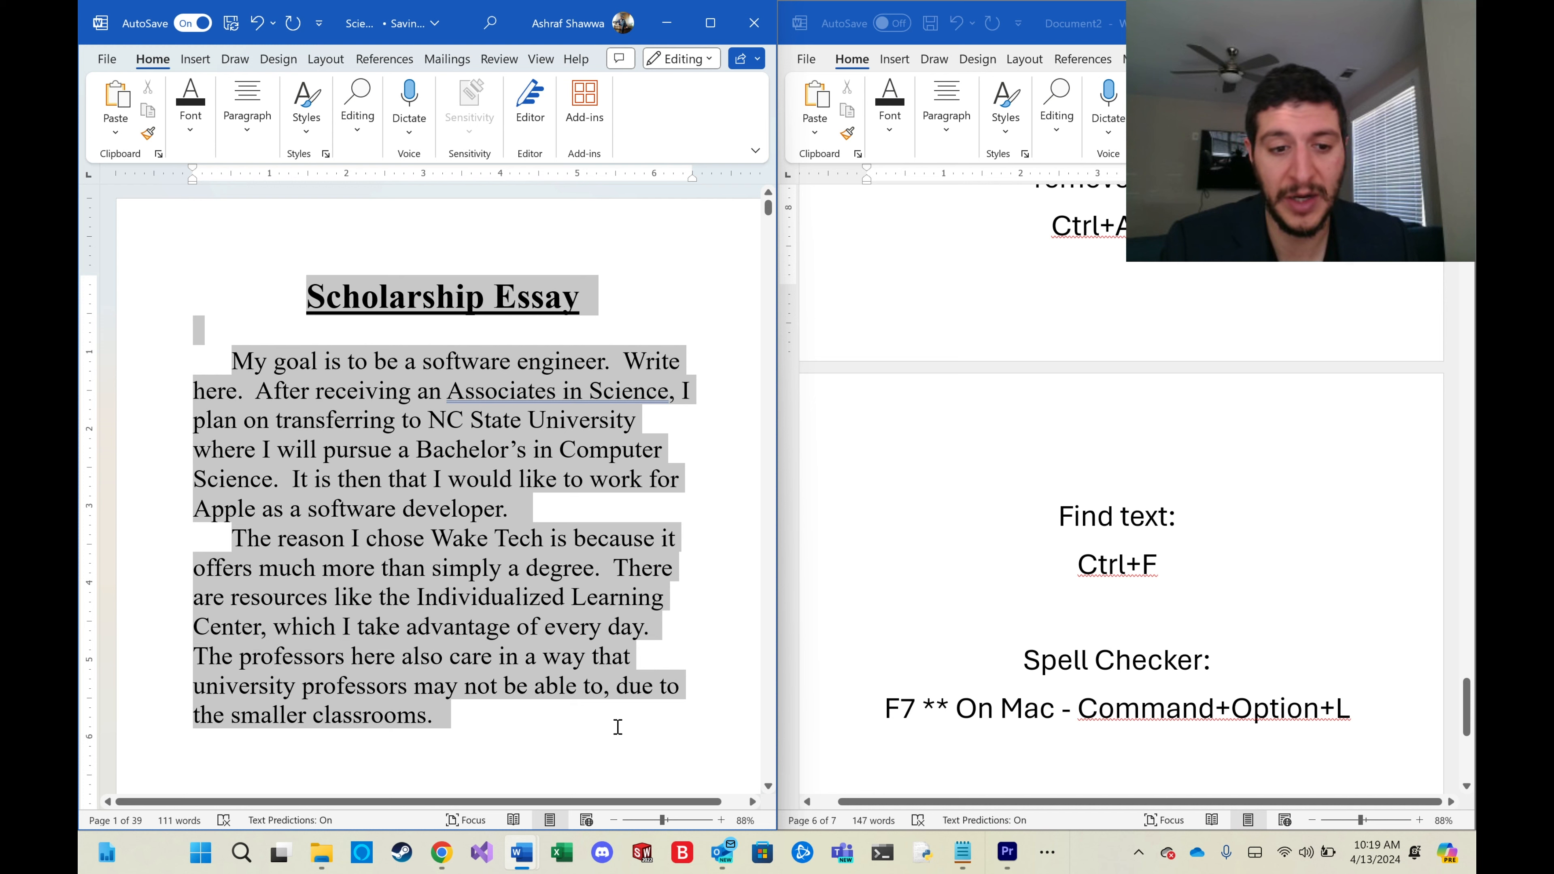
click(618, 726)
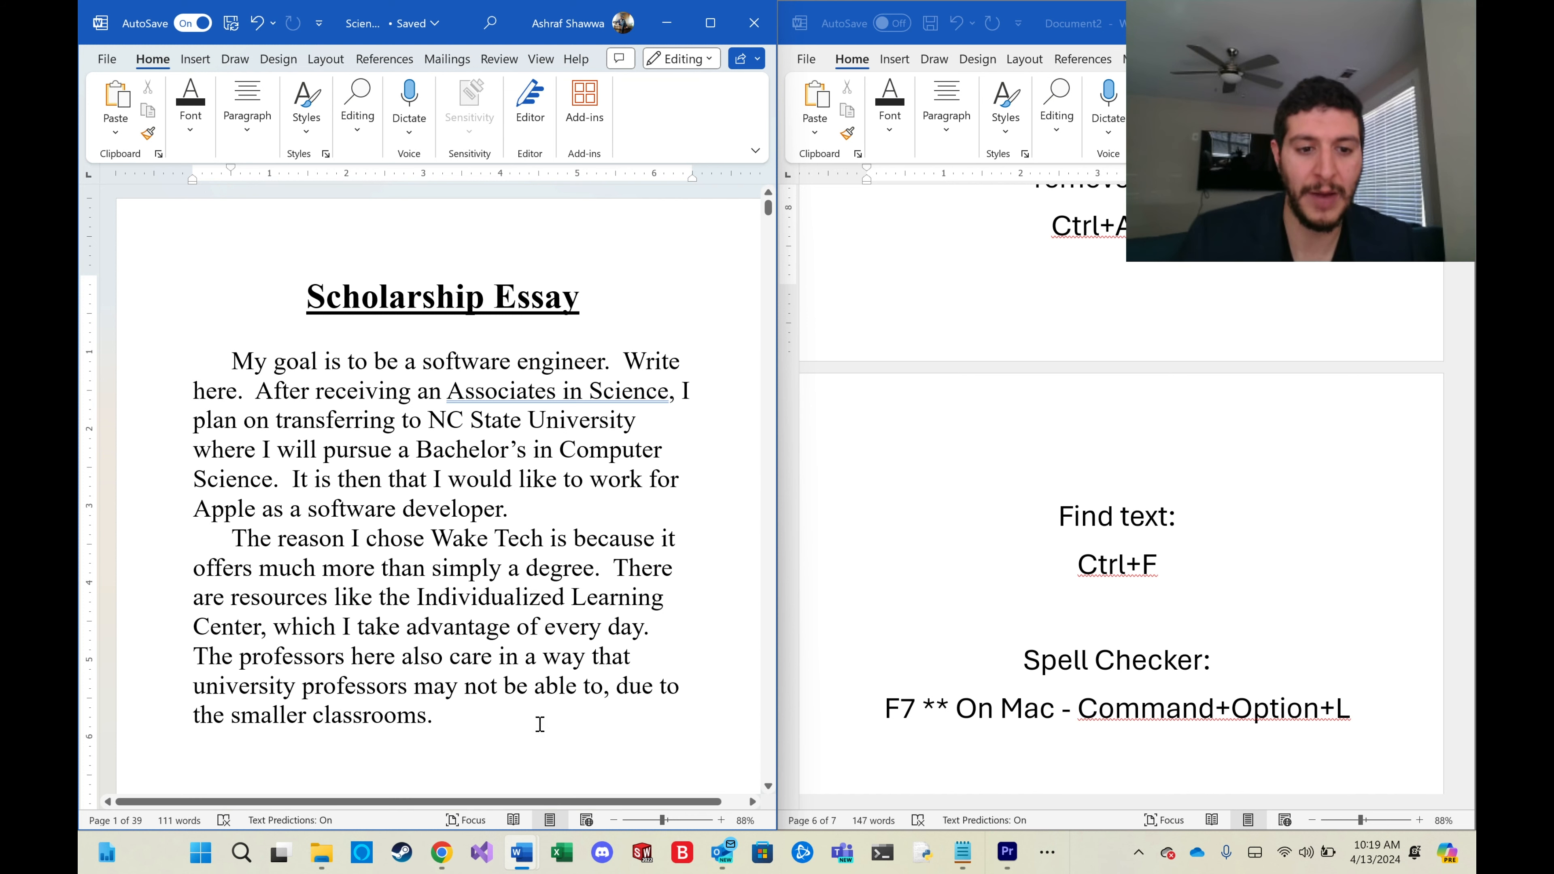
drag(438, 715, 232, 361)
click(232, 361)
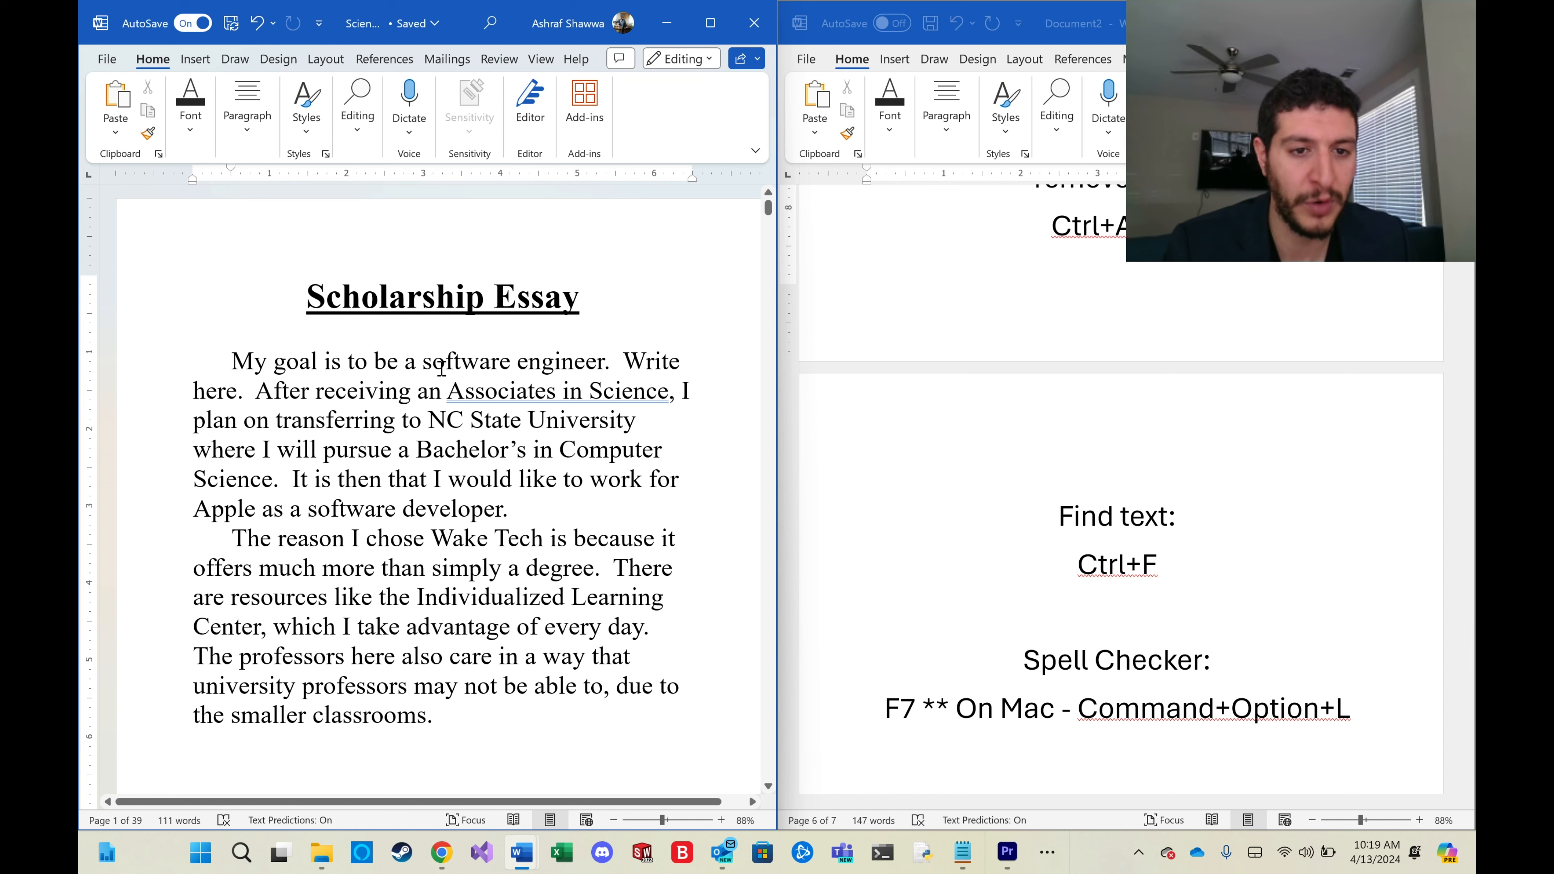
Search the document for 'software engineer' and step back and forth through the matches.
scroll(453, 374, down, 5)
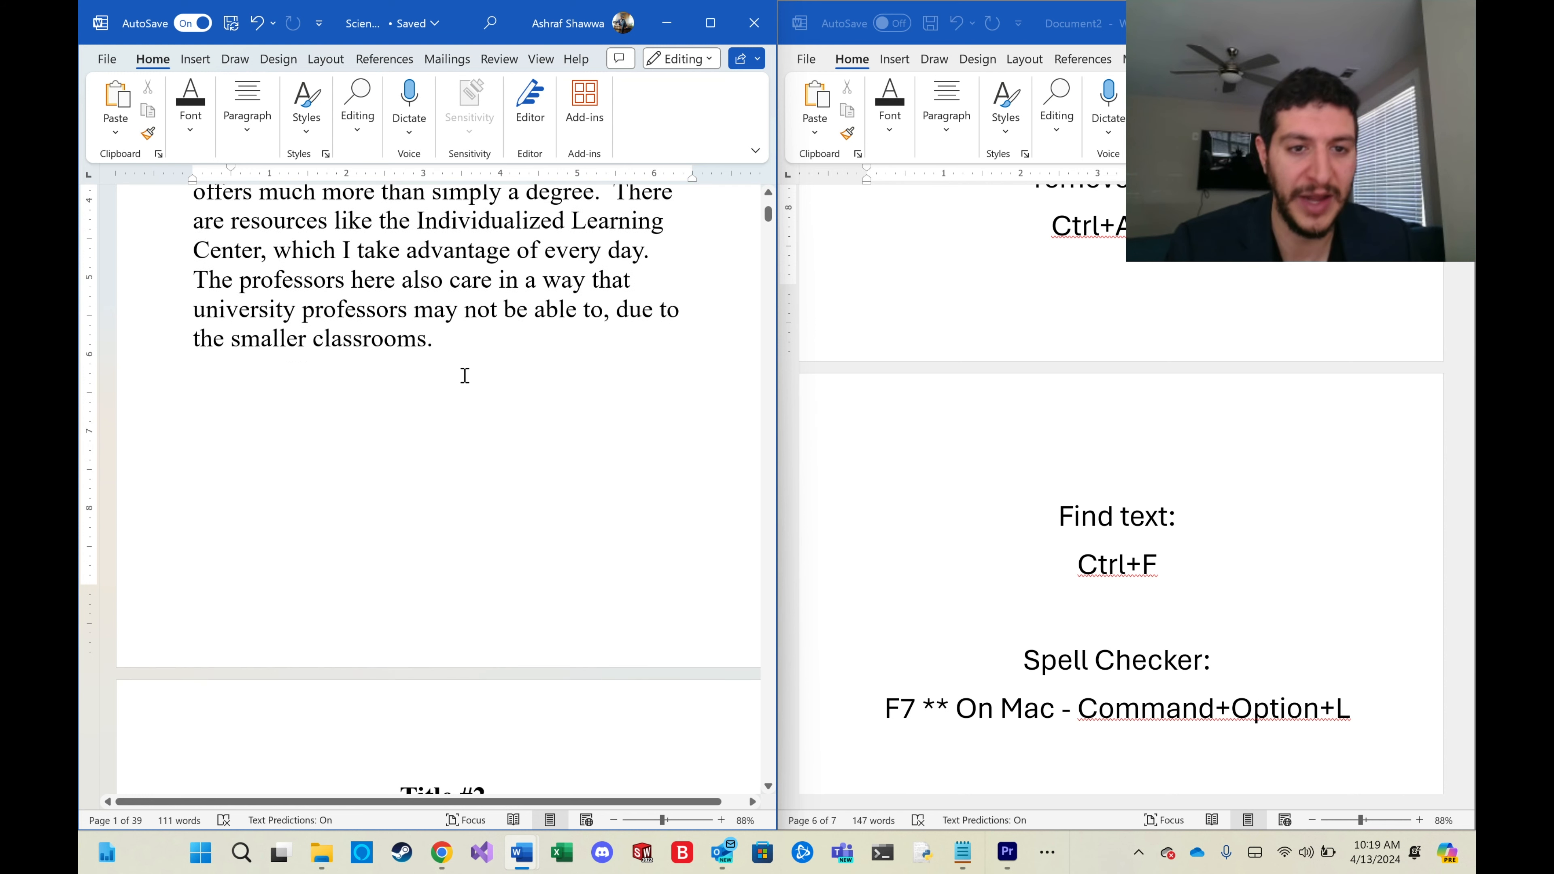
scroll(739, 243, down, 5)
drag(768, 220, 764, 460)
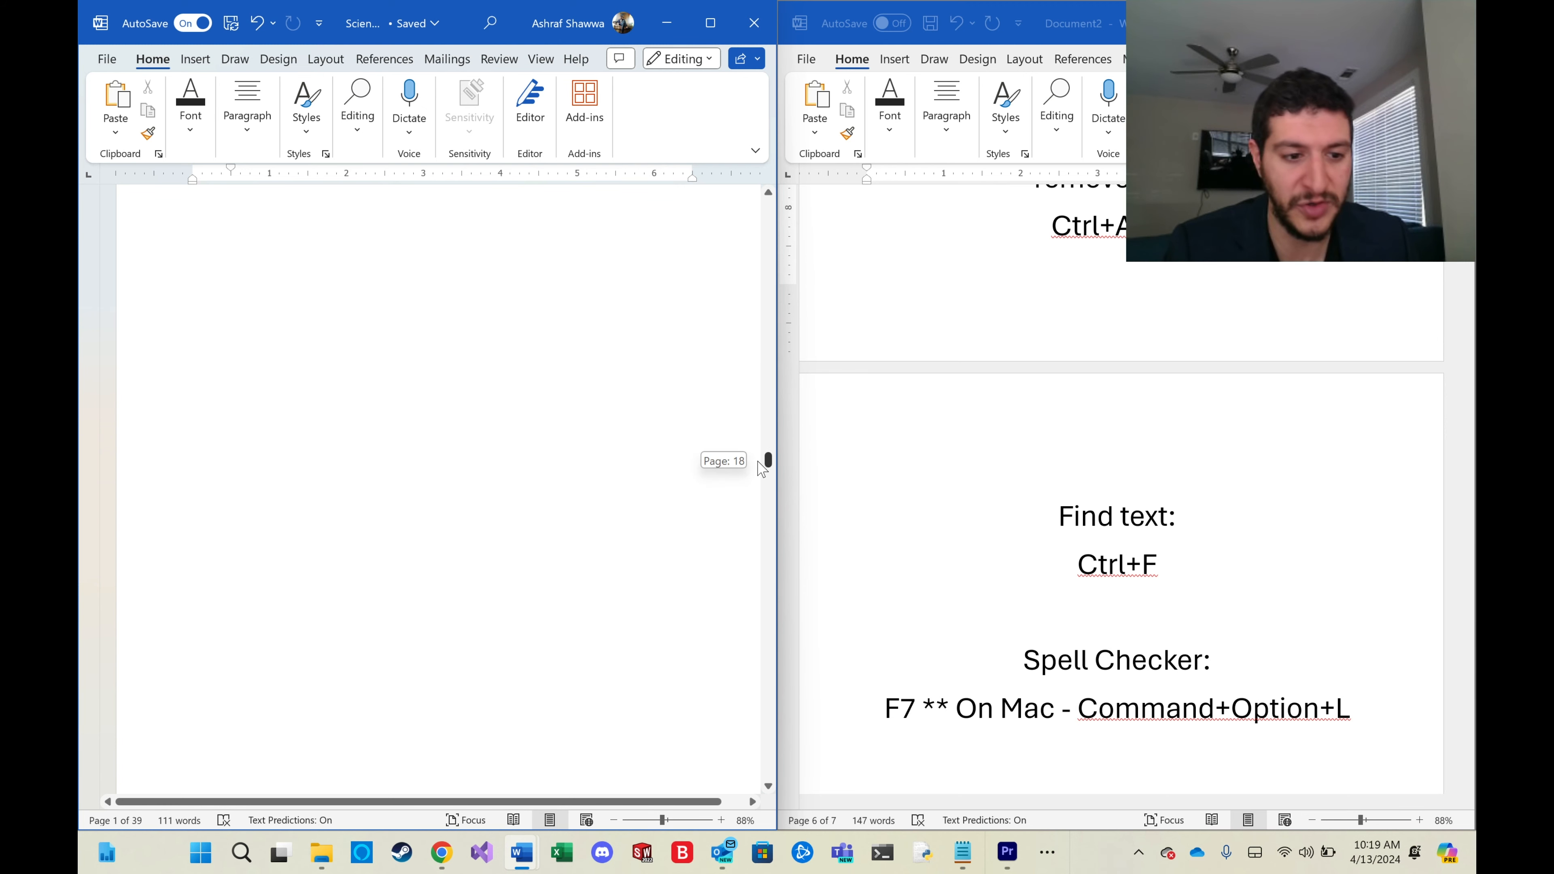
click(522, 574)
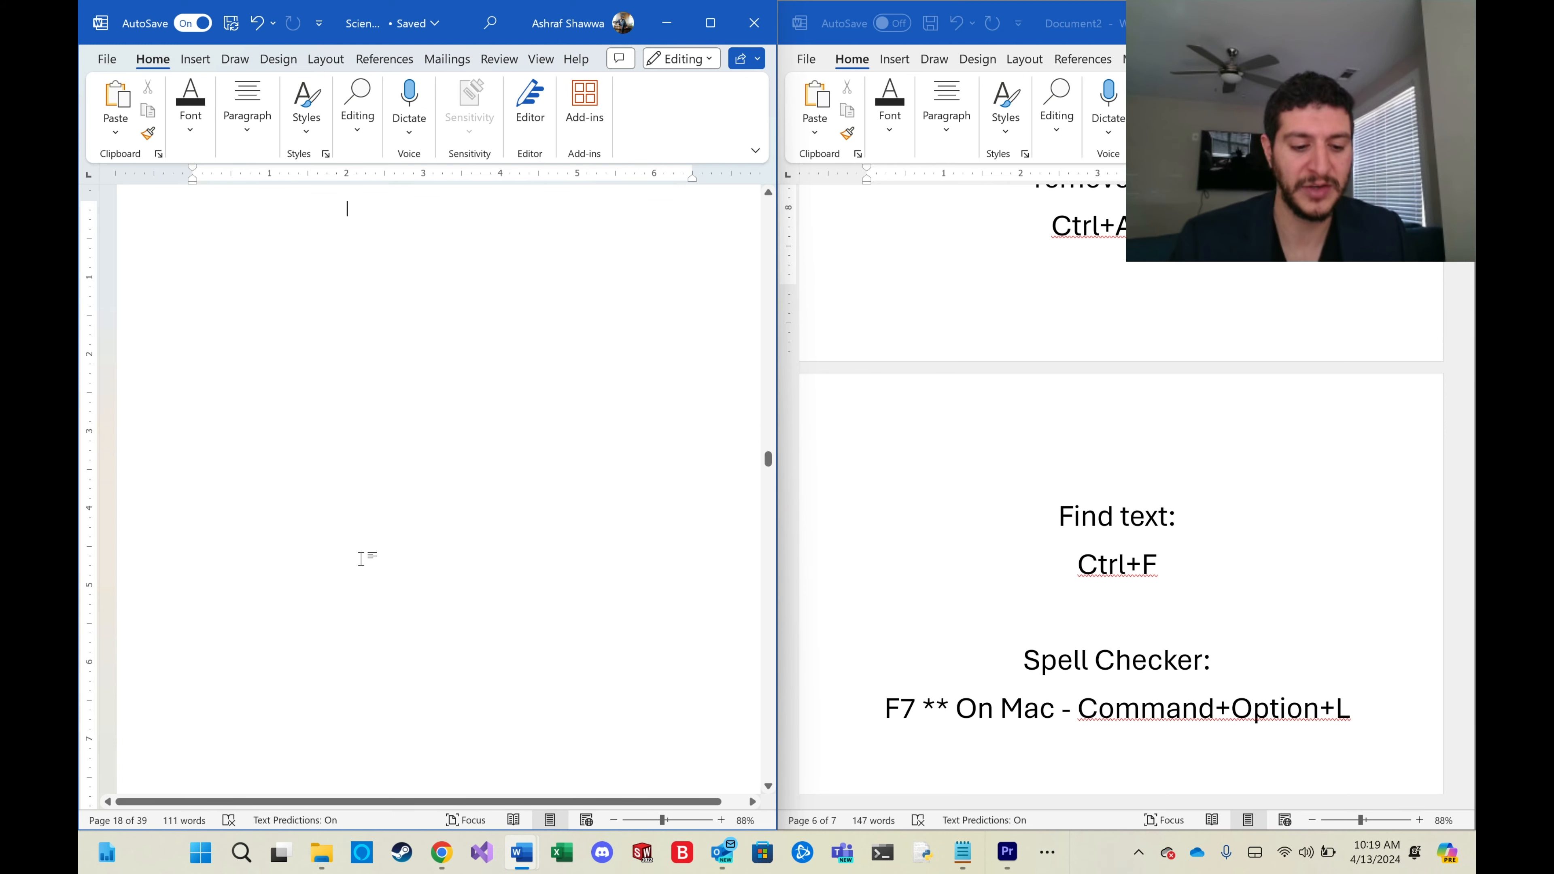
key(ctrl+f)
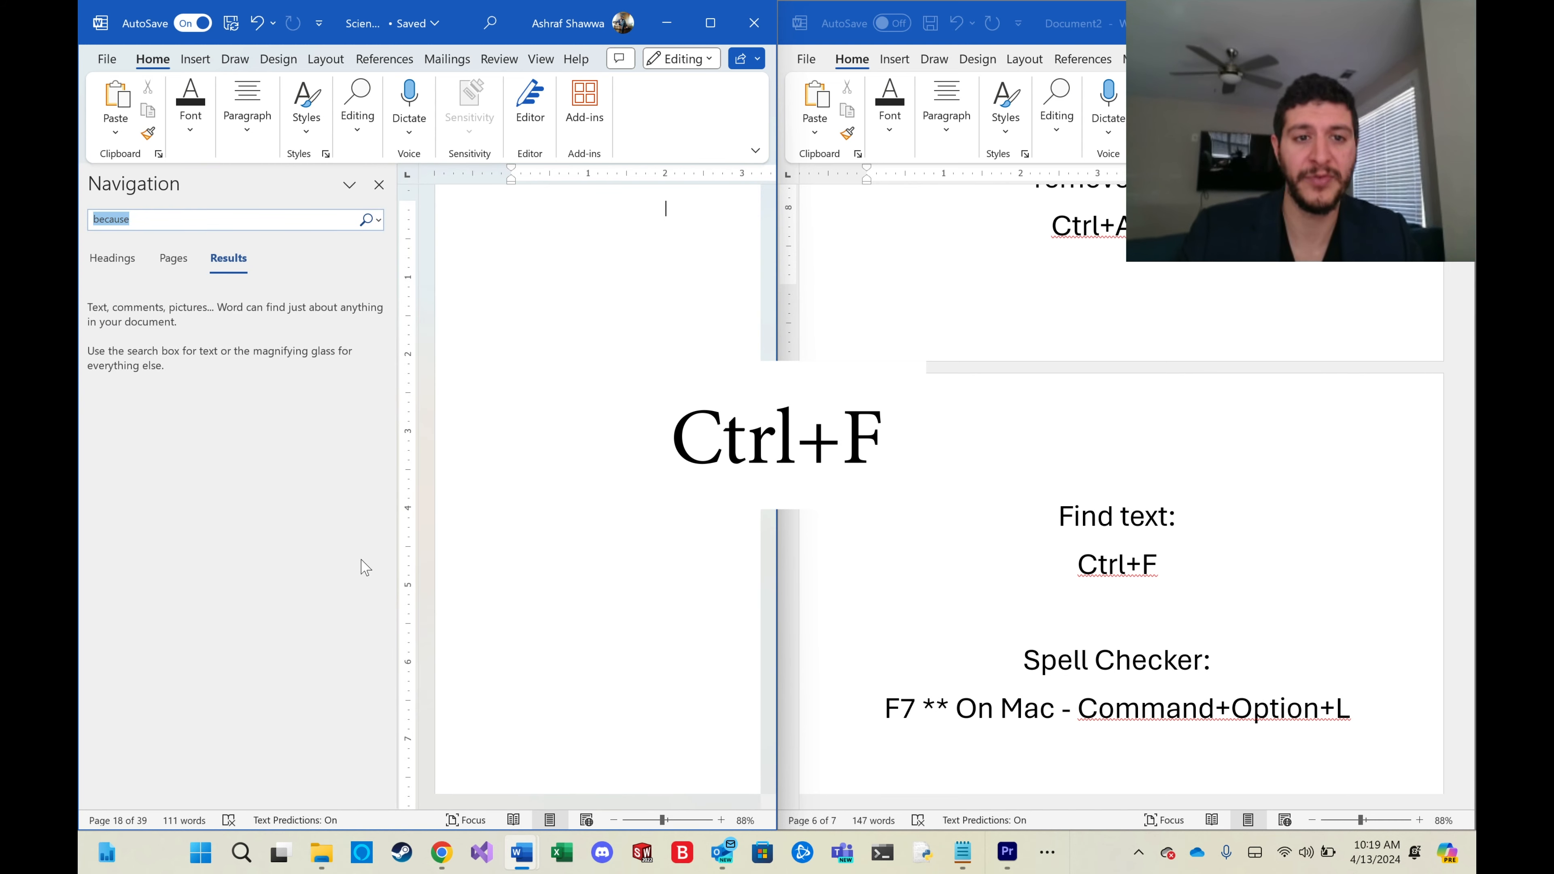
text(software engineer)
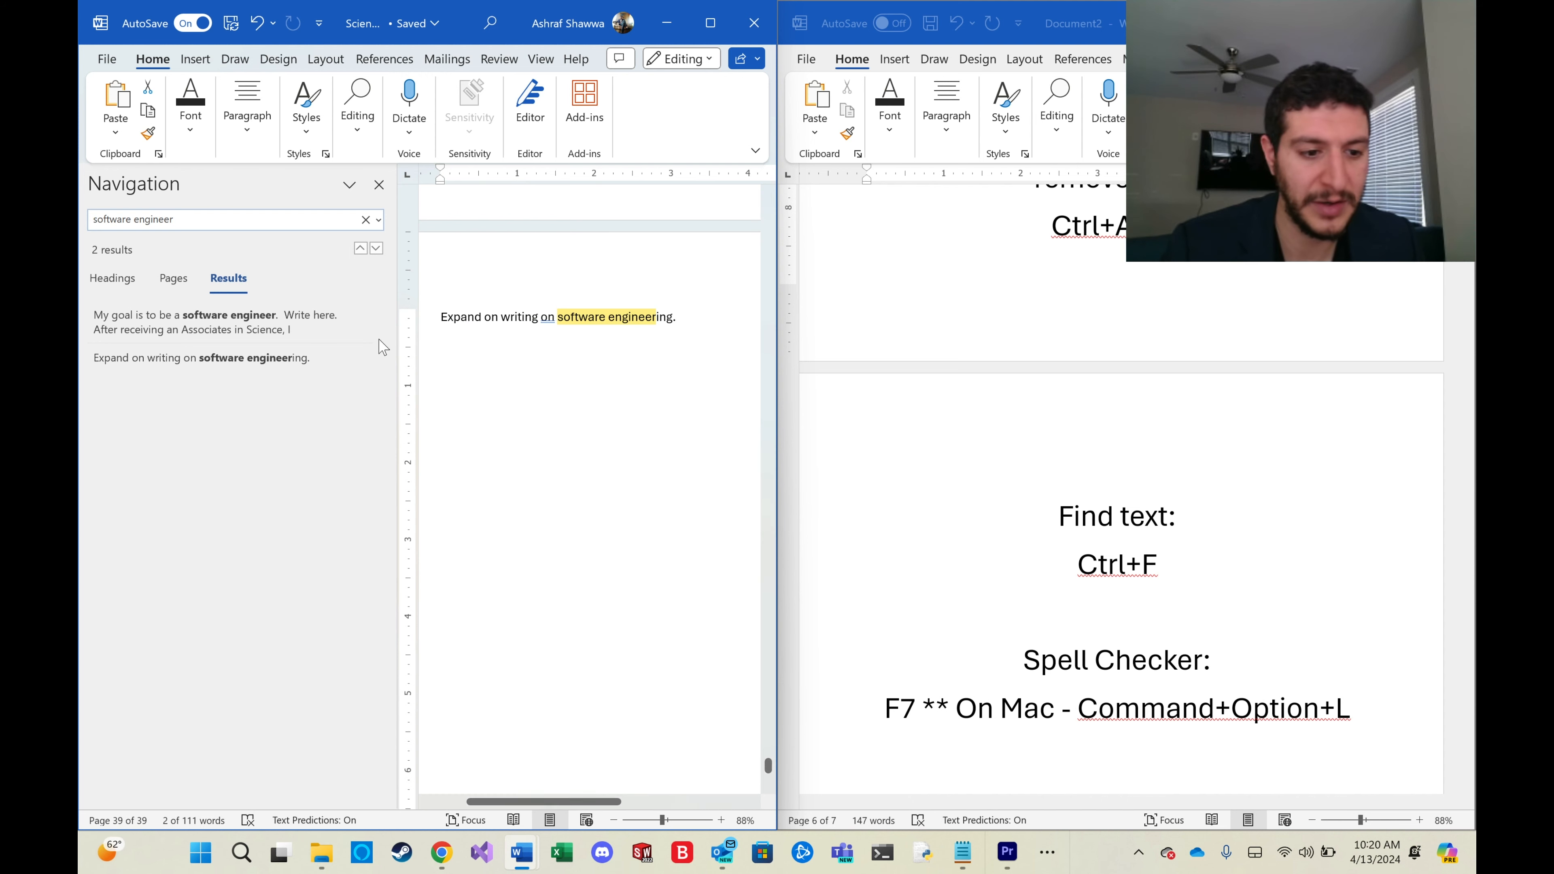
click(360, 248)
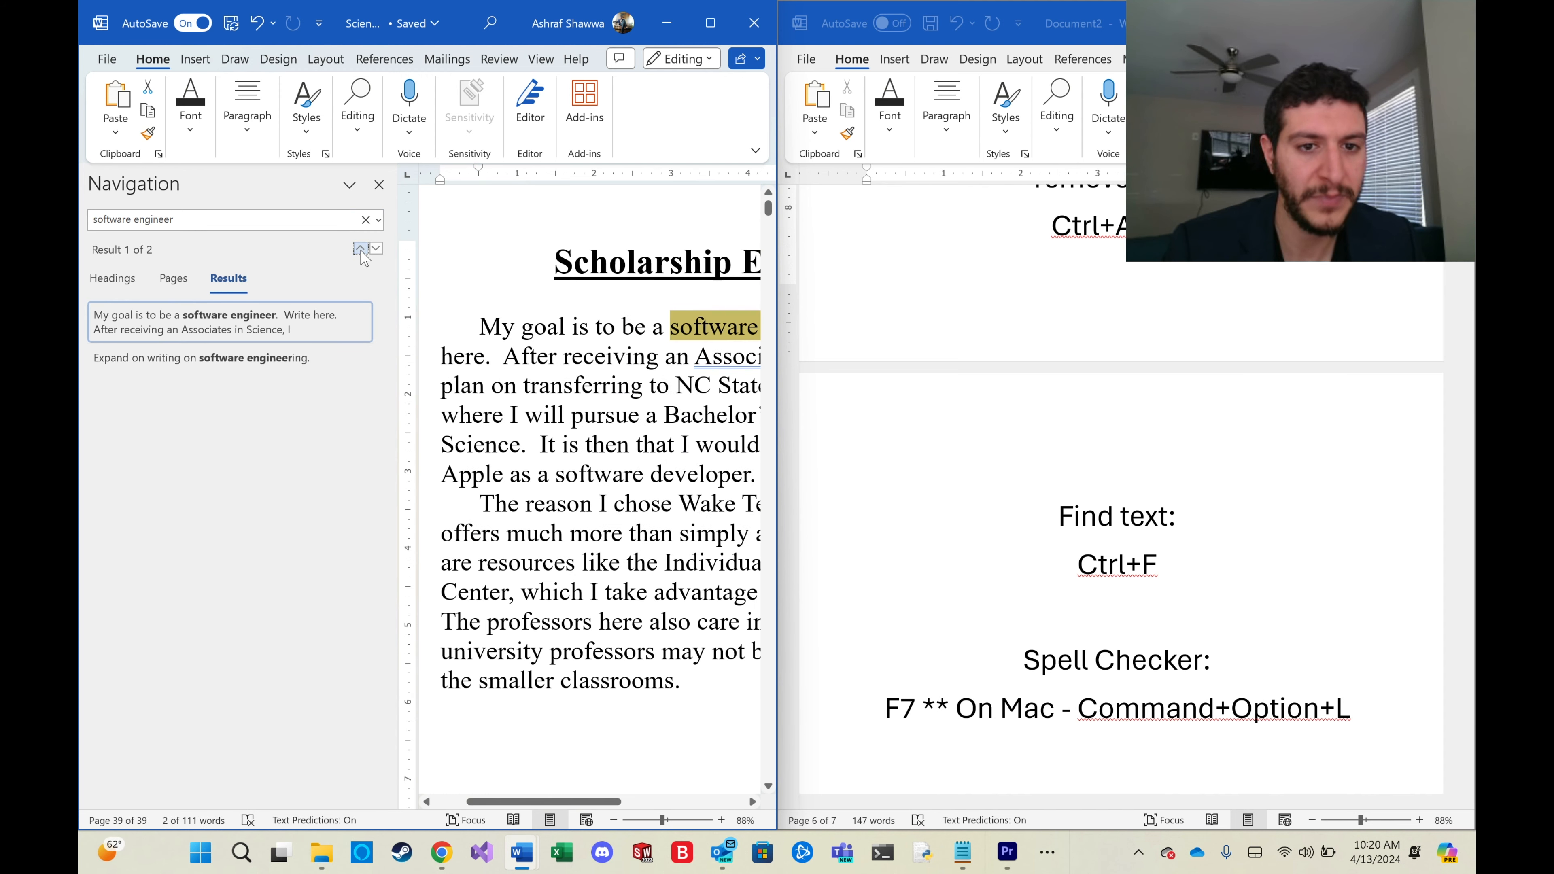
click(360, 249)
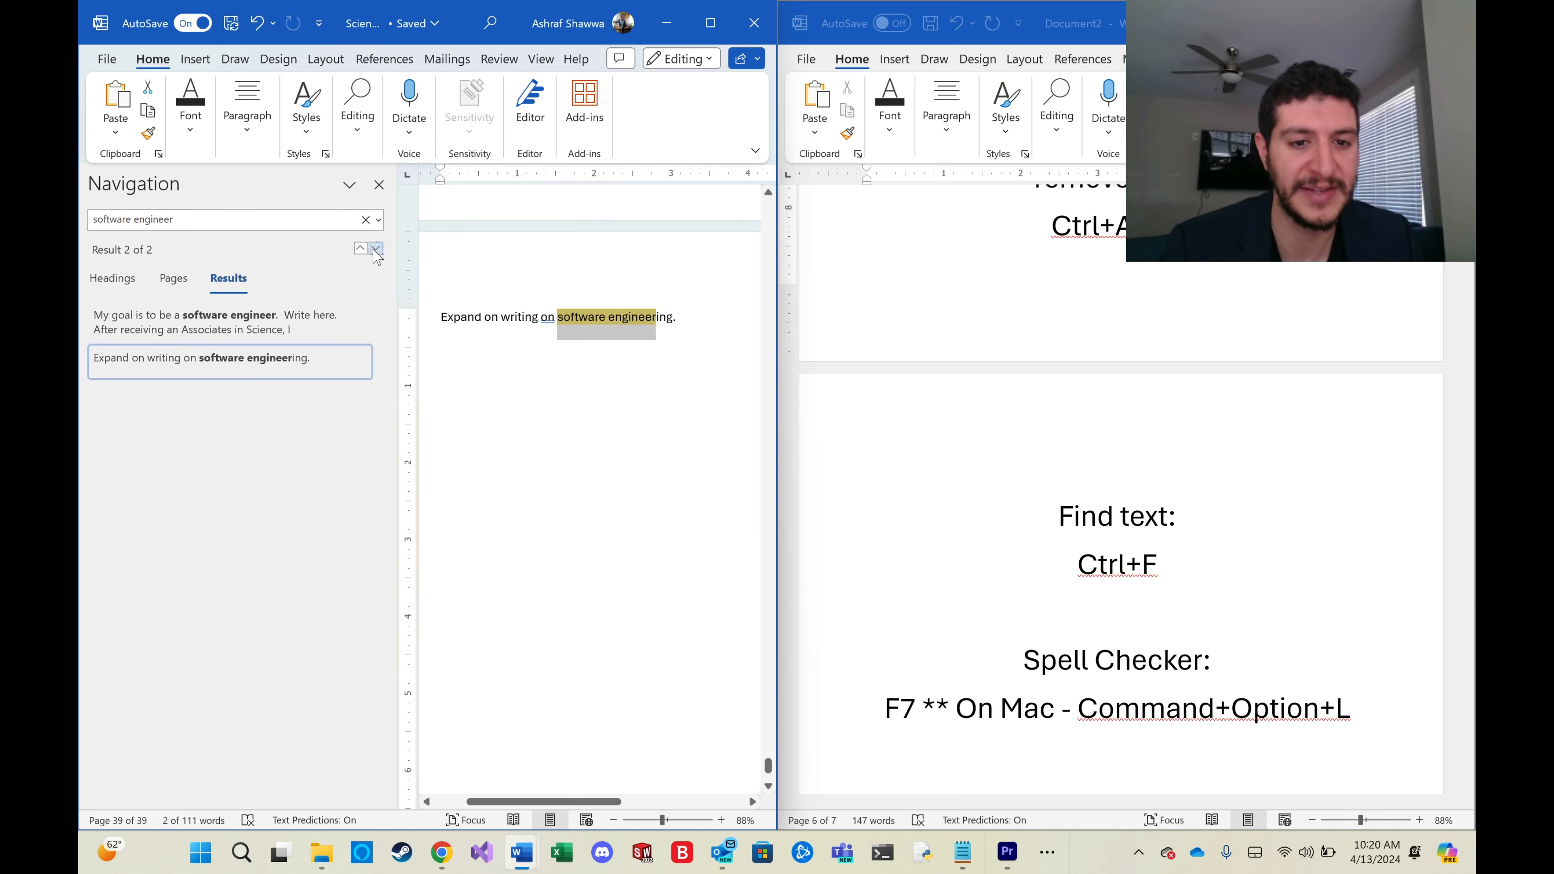
click(360, 248)
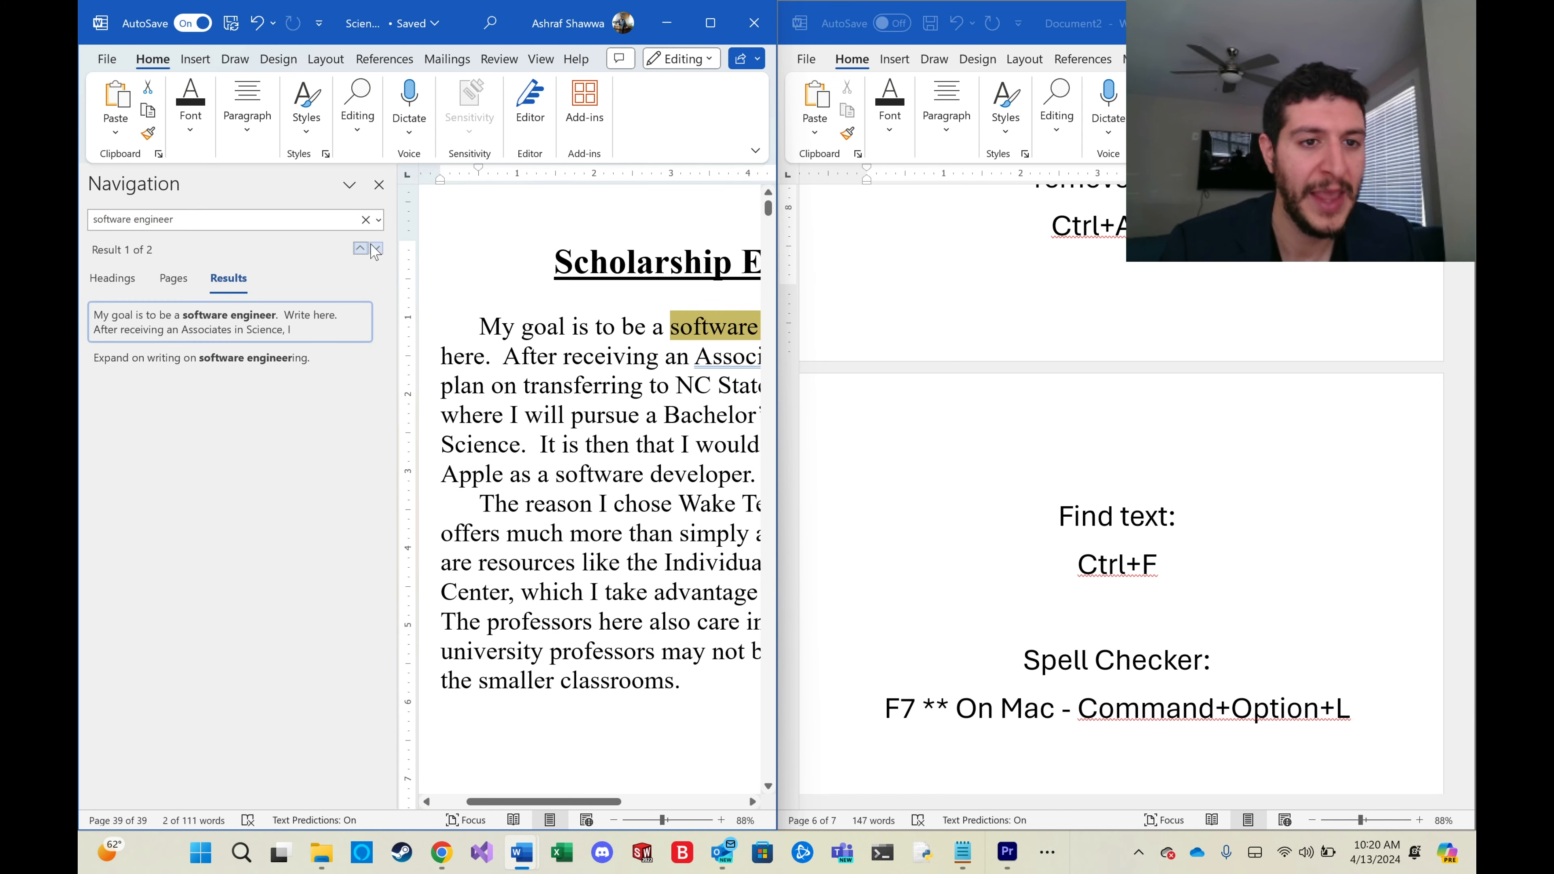
Replace all occurrences of 'software engineer' with 'Software Engineer', then close the replace dialog and navigation pane.
click(378, 221)
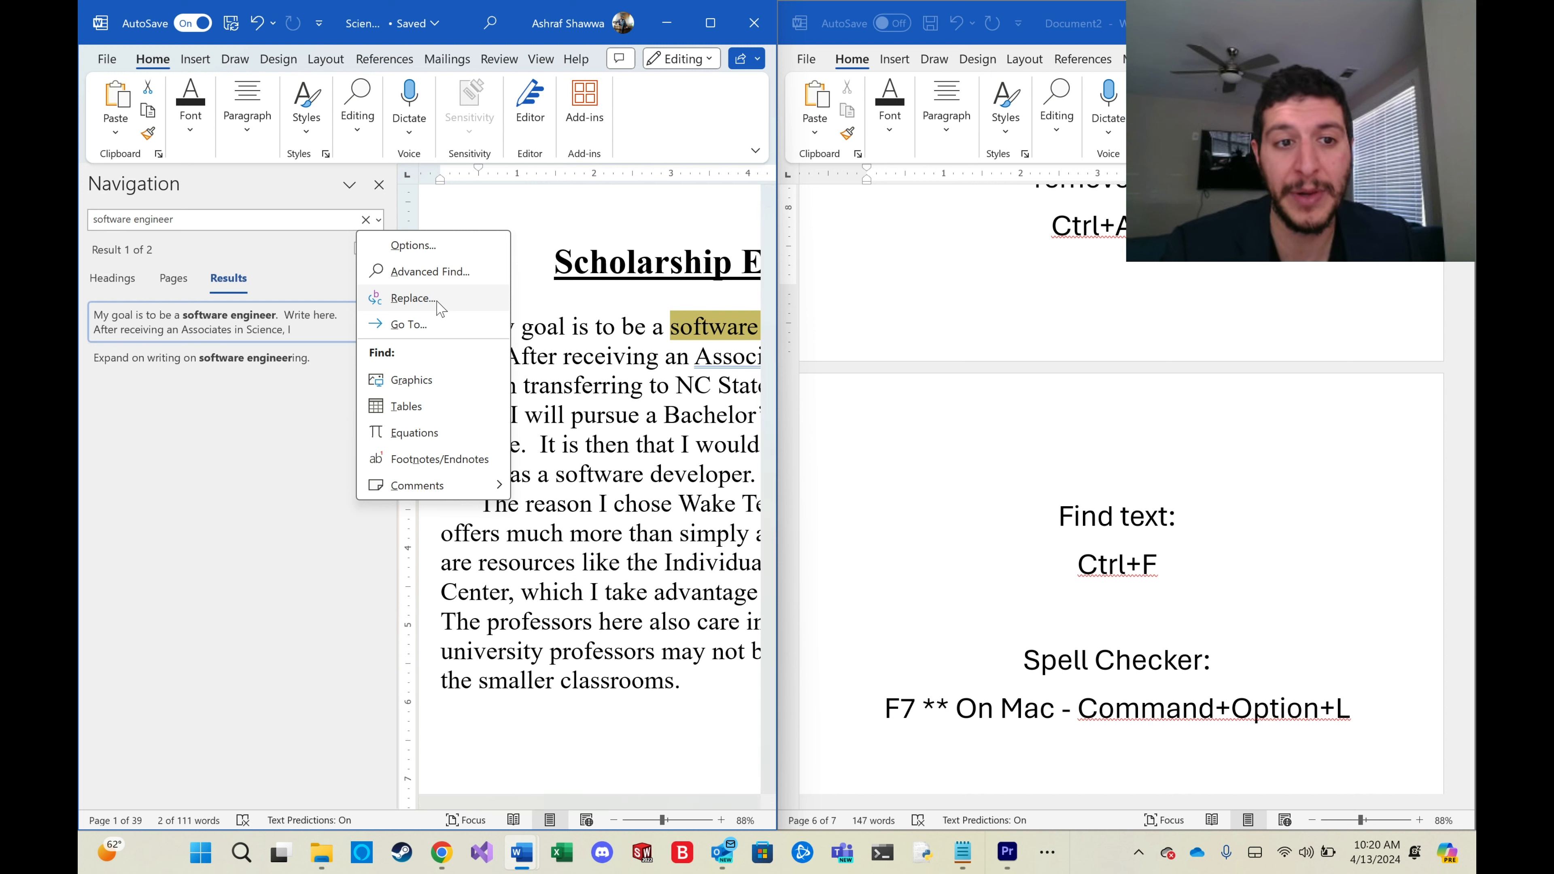
click(379, 221)
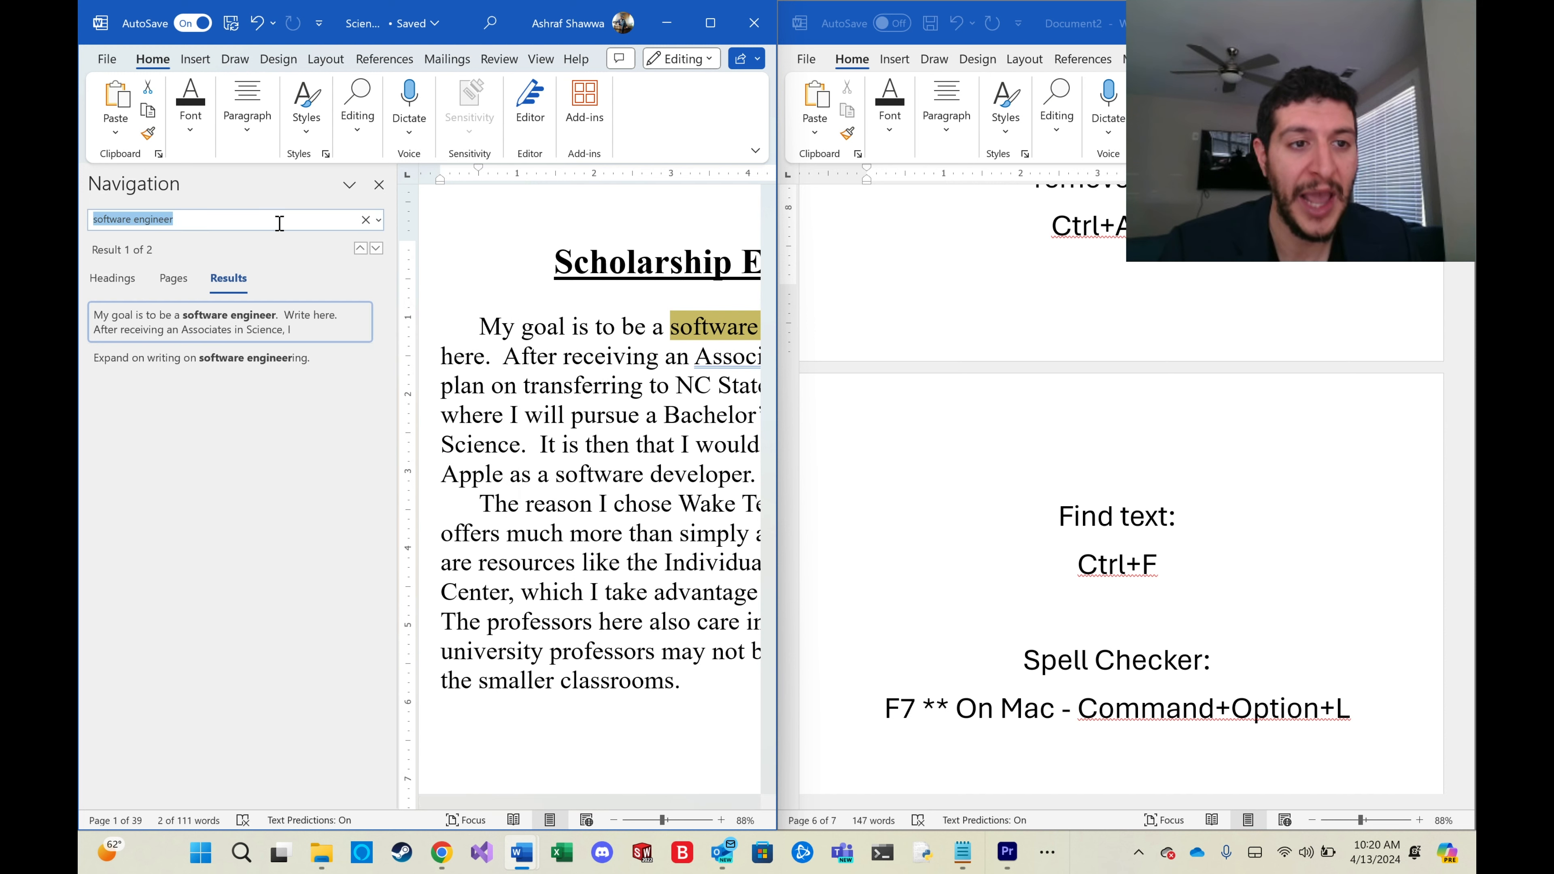
click(380, 221)
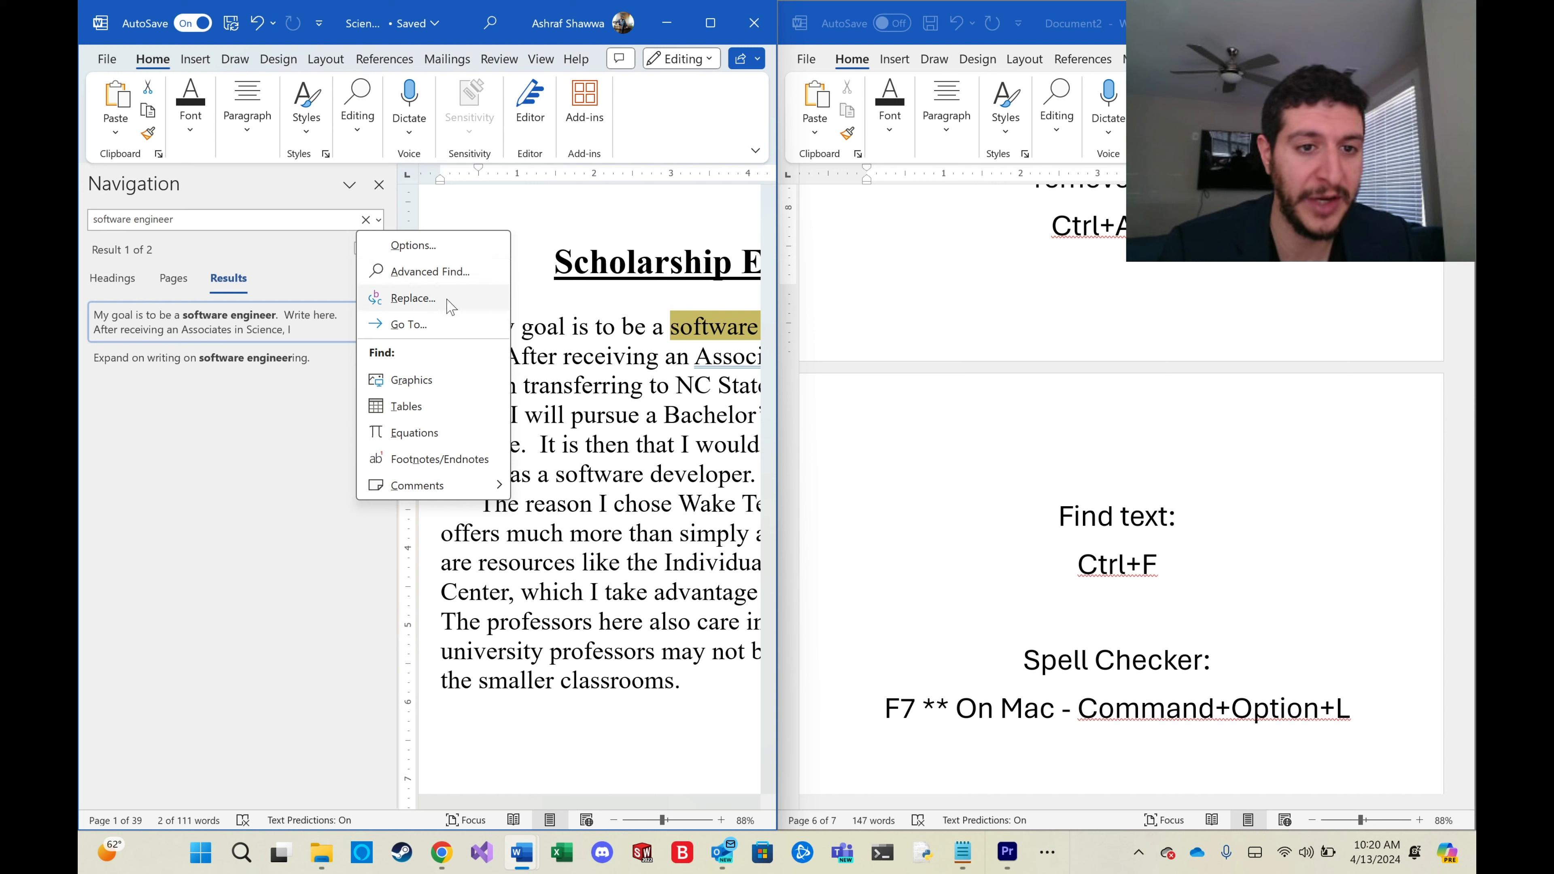
click(432, 300)
click(327, 142)
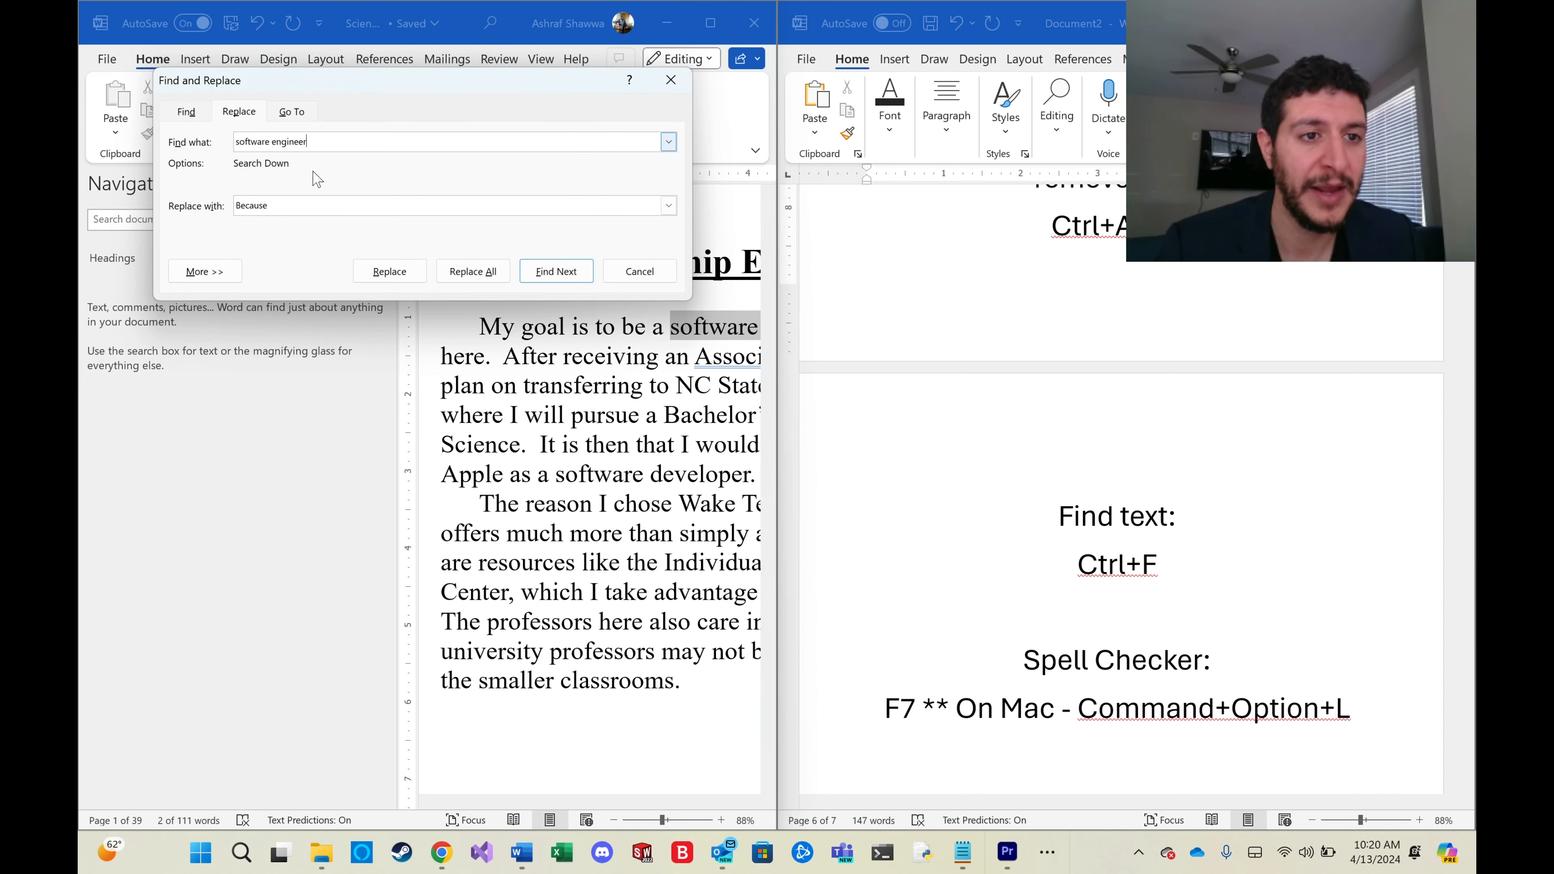
drag(291, 209, 82, 185)
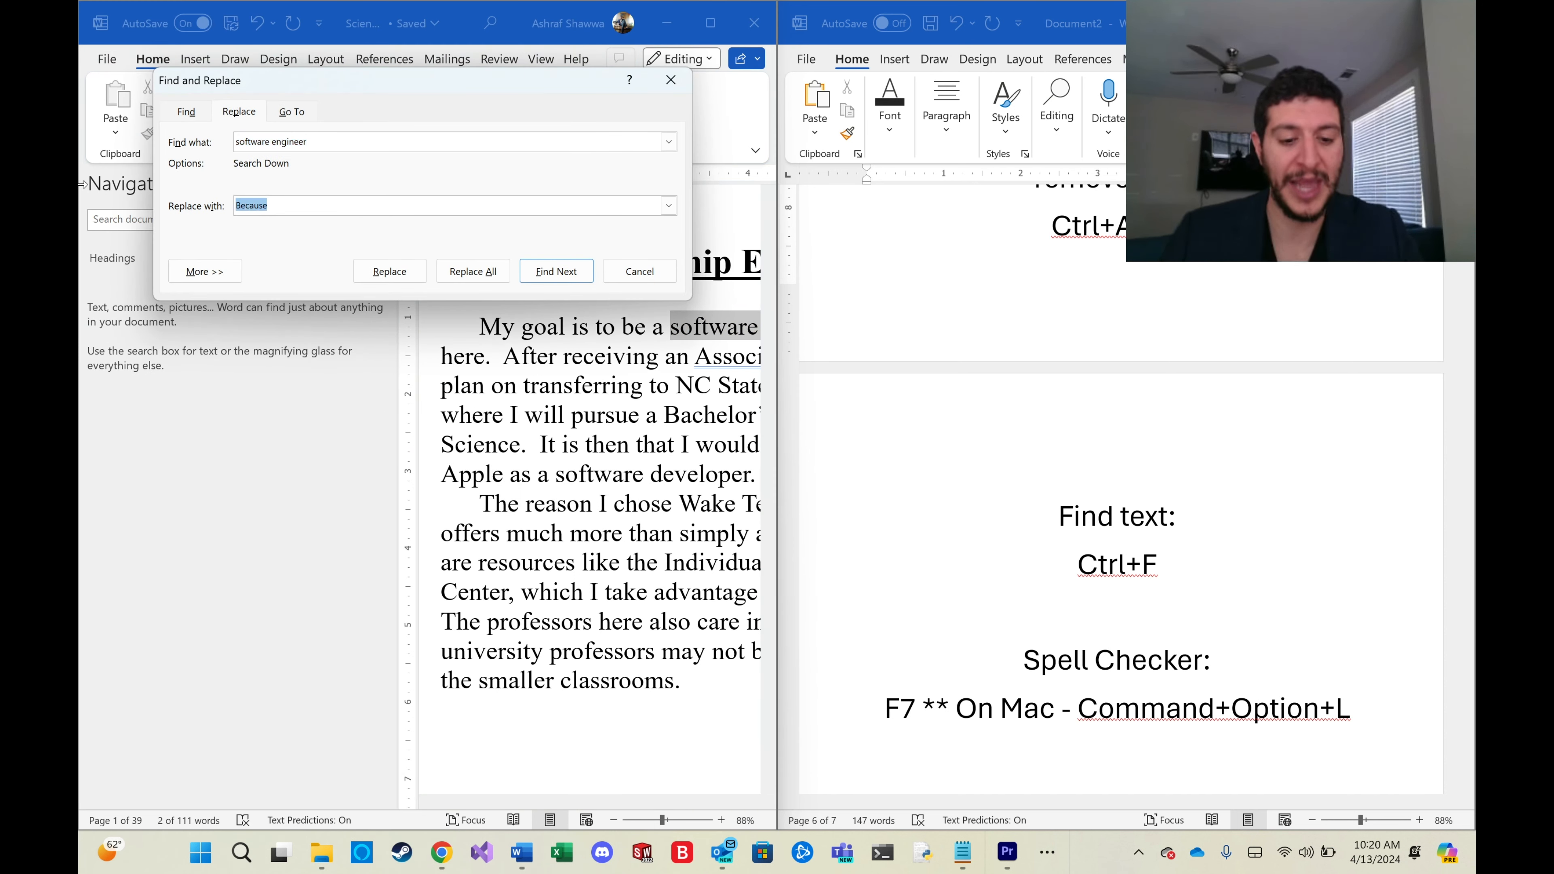
text(Software Engineer)
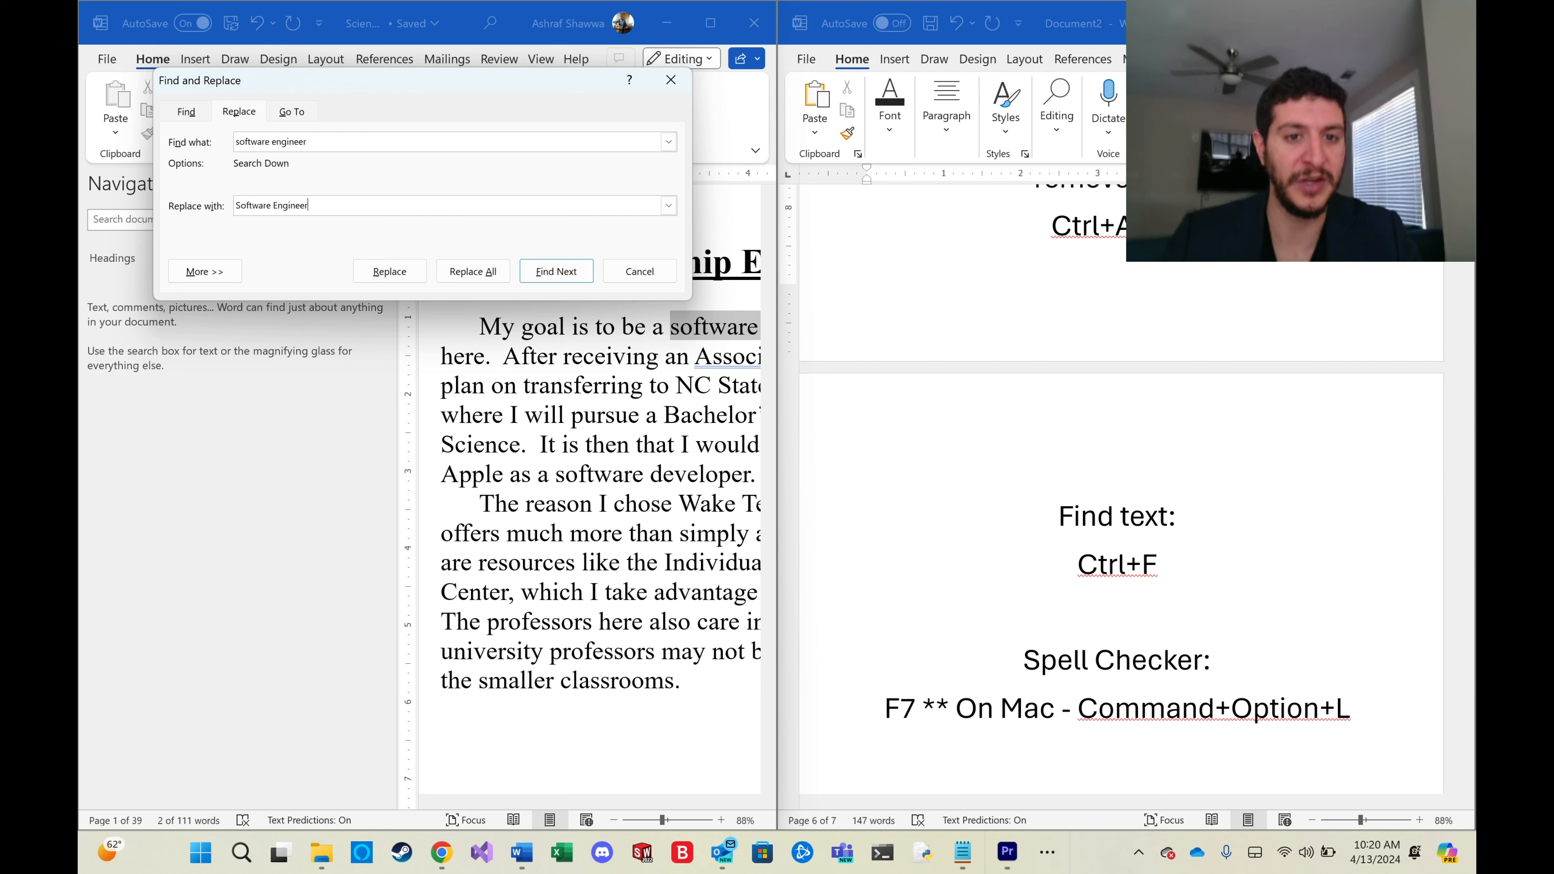
click(493, 276)
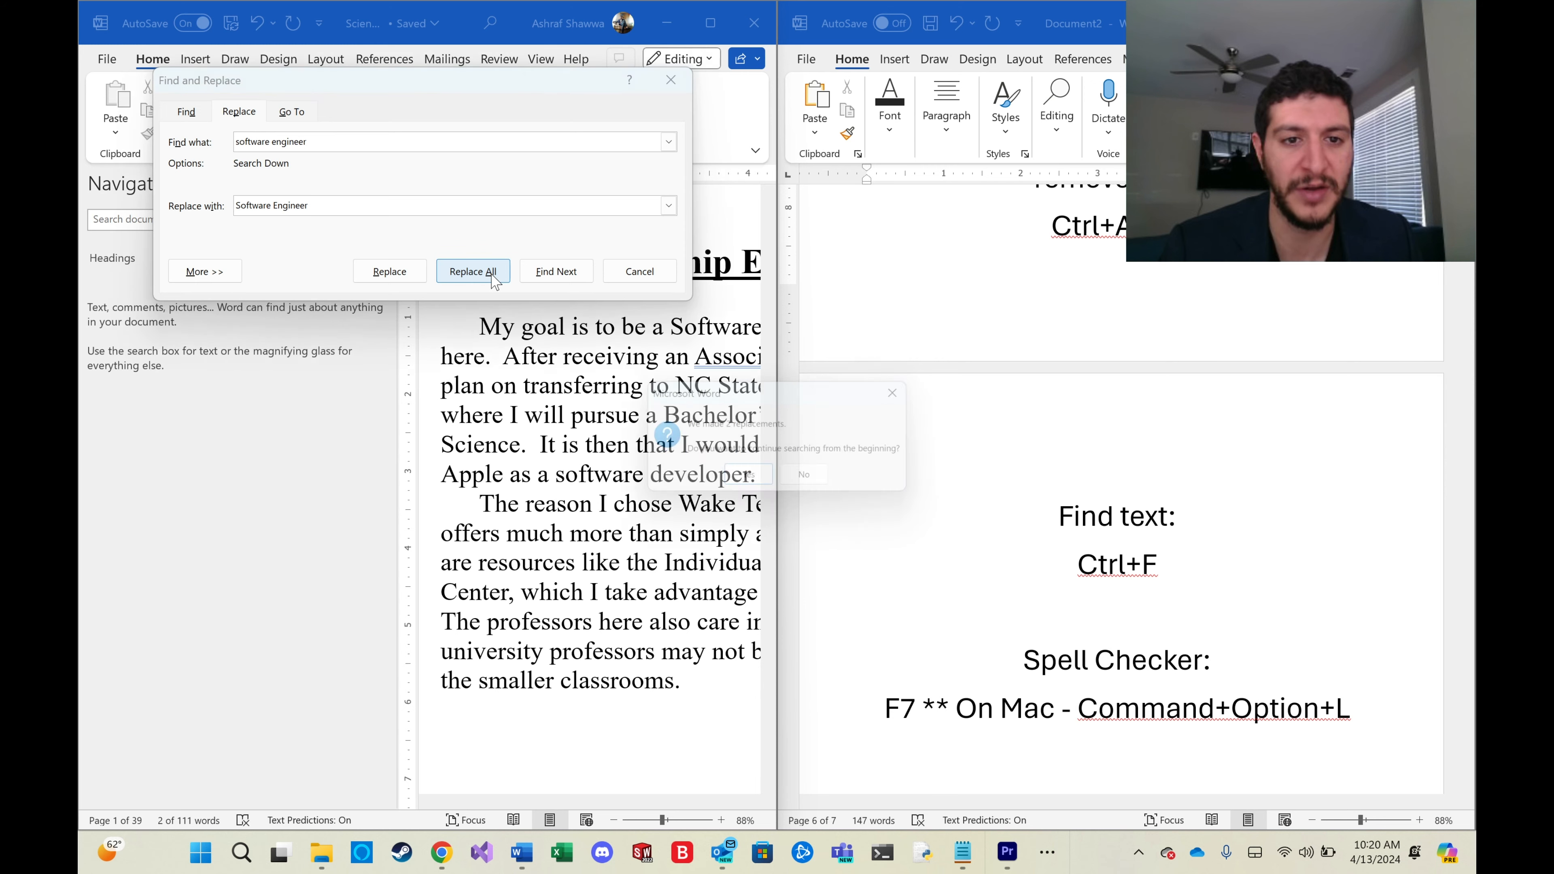
click(759, 488)
click(786, 480)
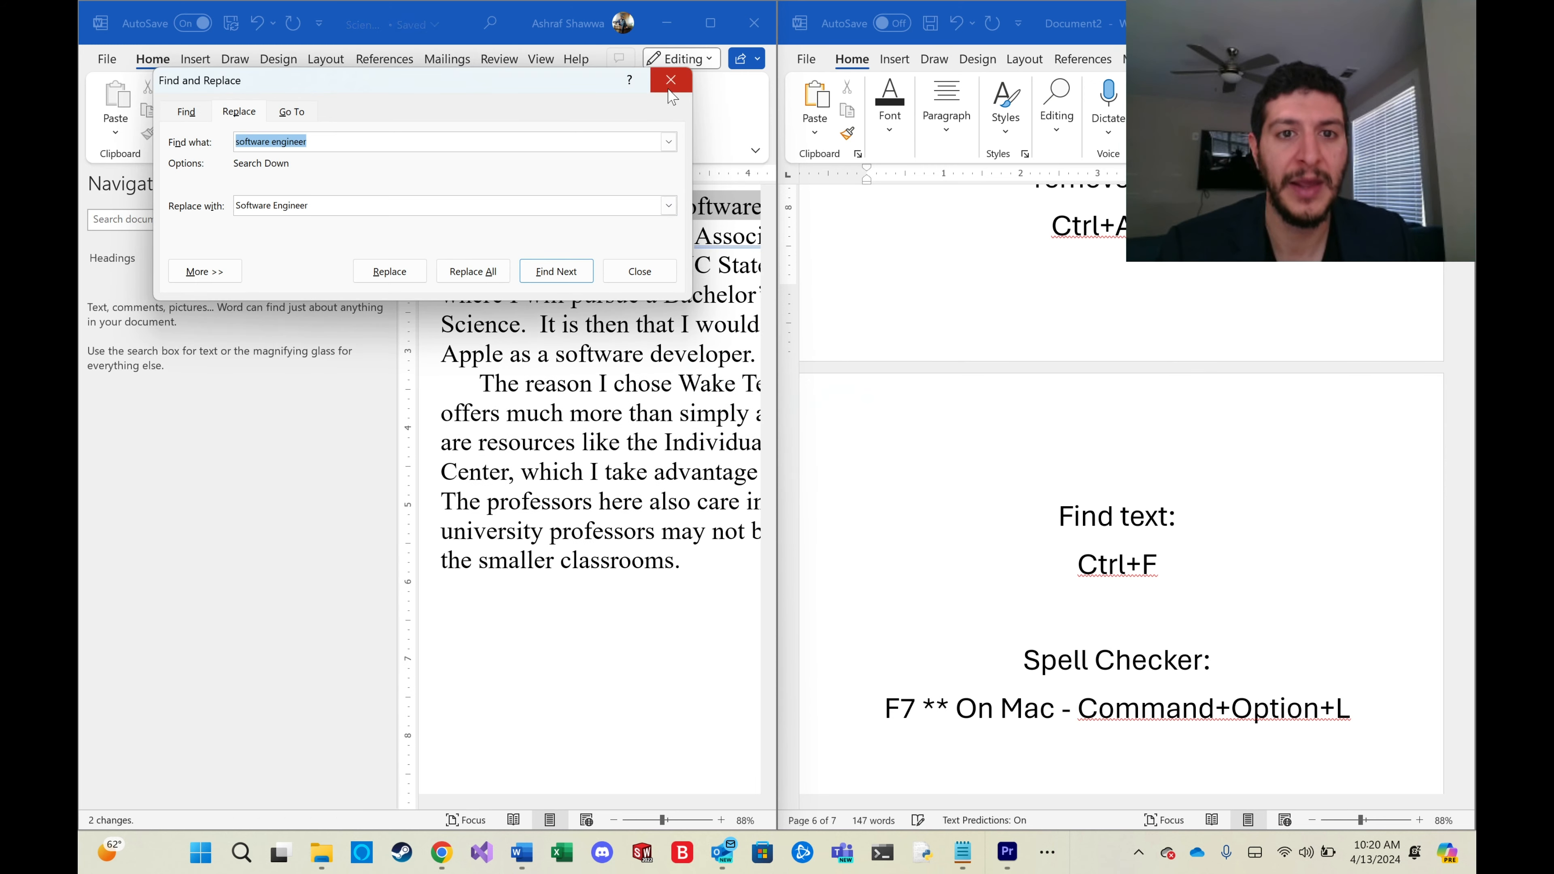
click(670, 88)
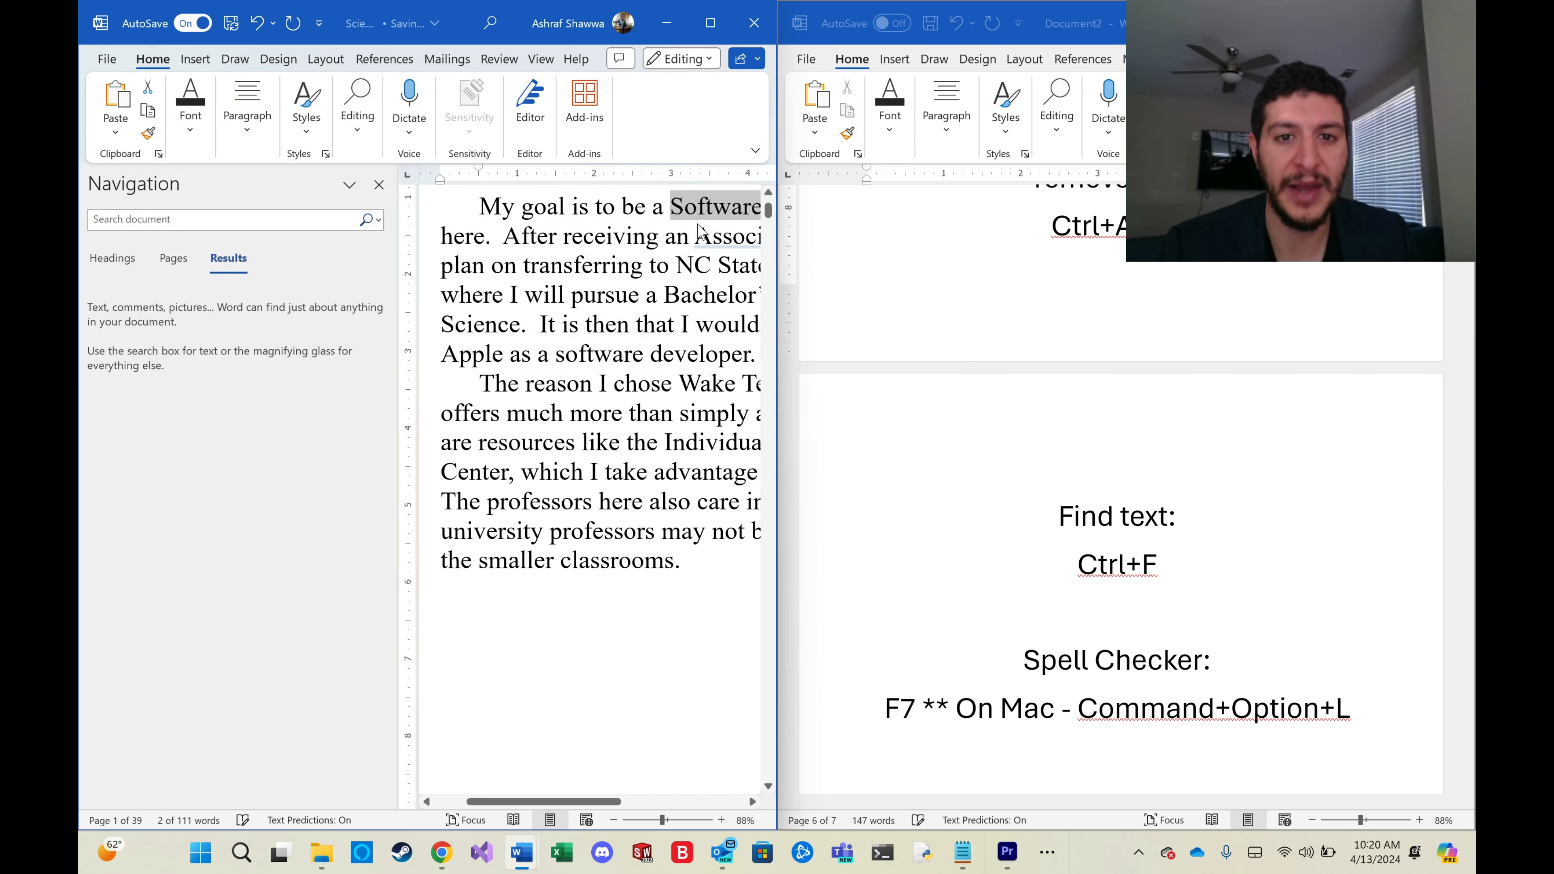
click(379, 185)
Undo the replacement of 'software engineer' with 'Software Engineer'.
drag(398, 208, 575, 211)
click(616, 207)
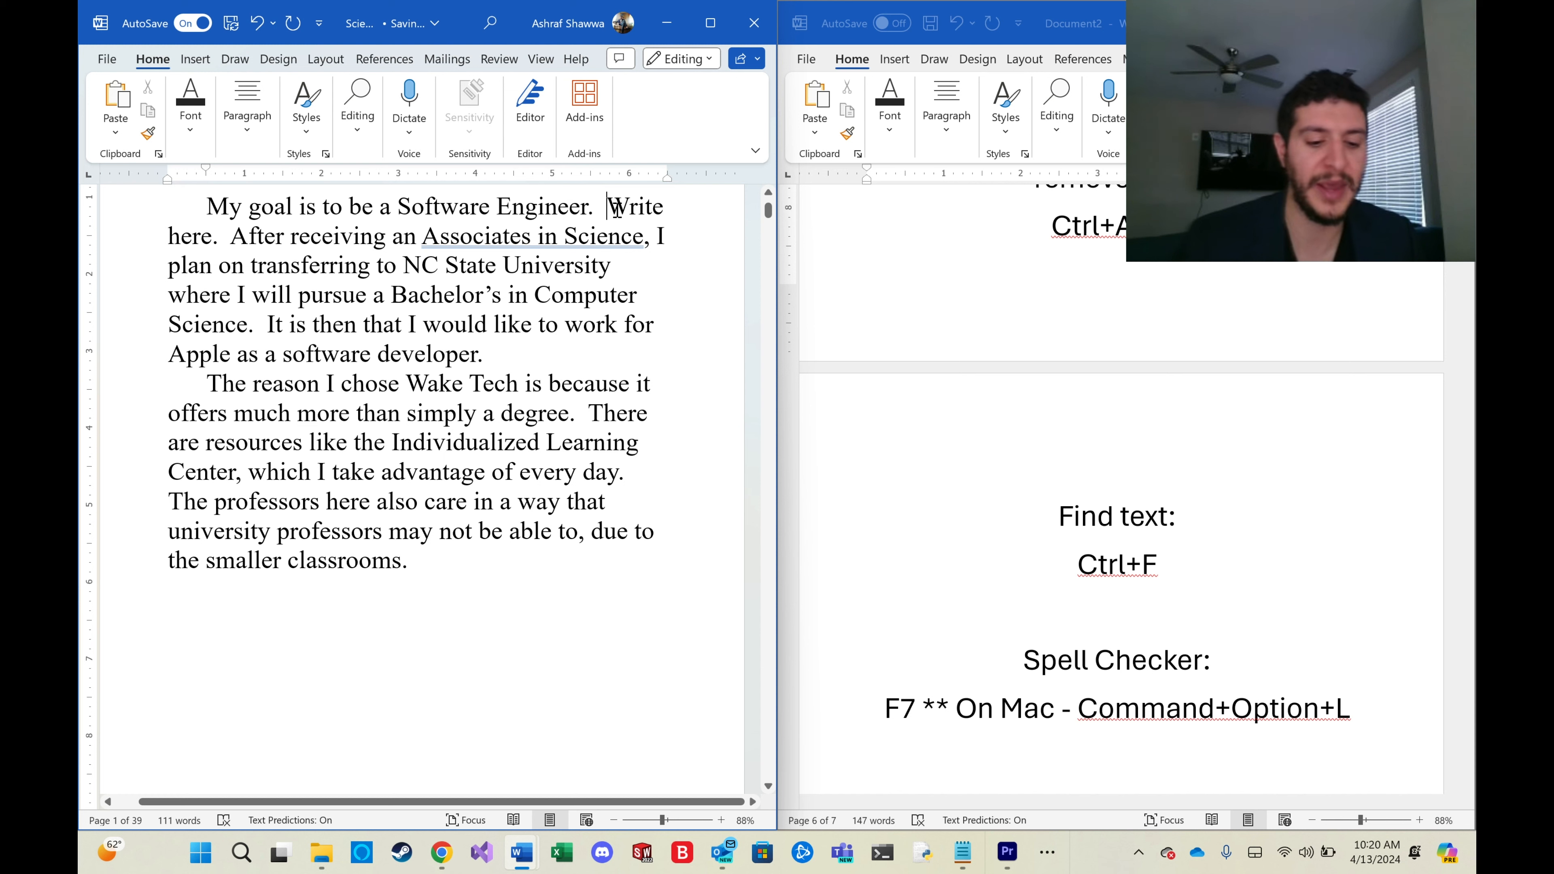
key(ctrl+z)
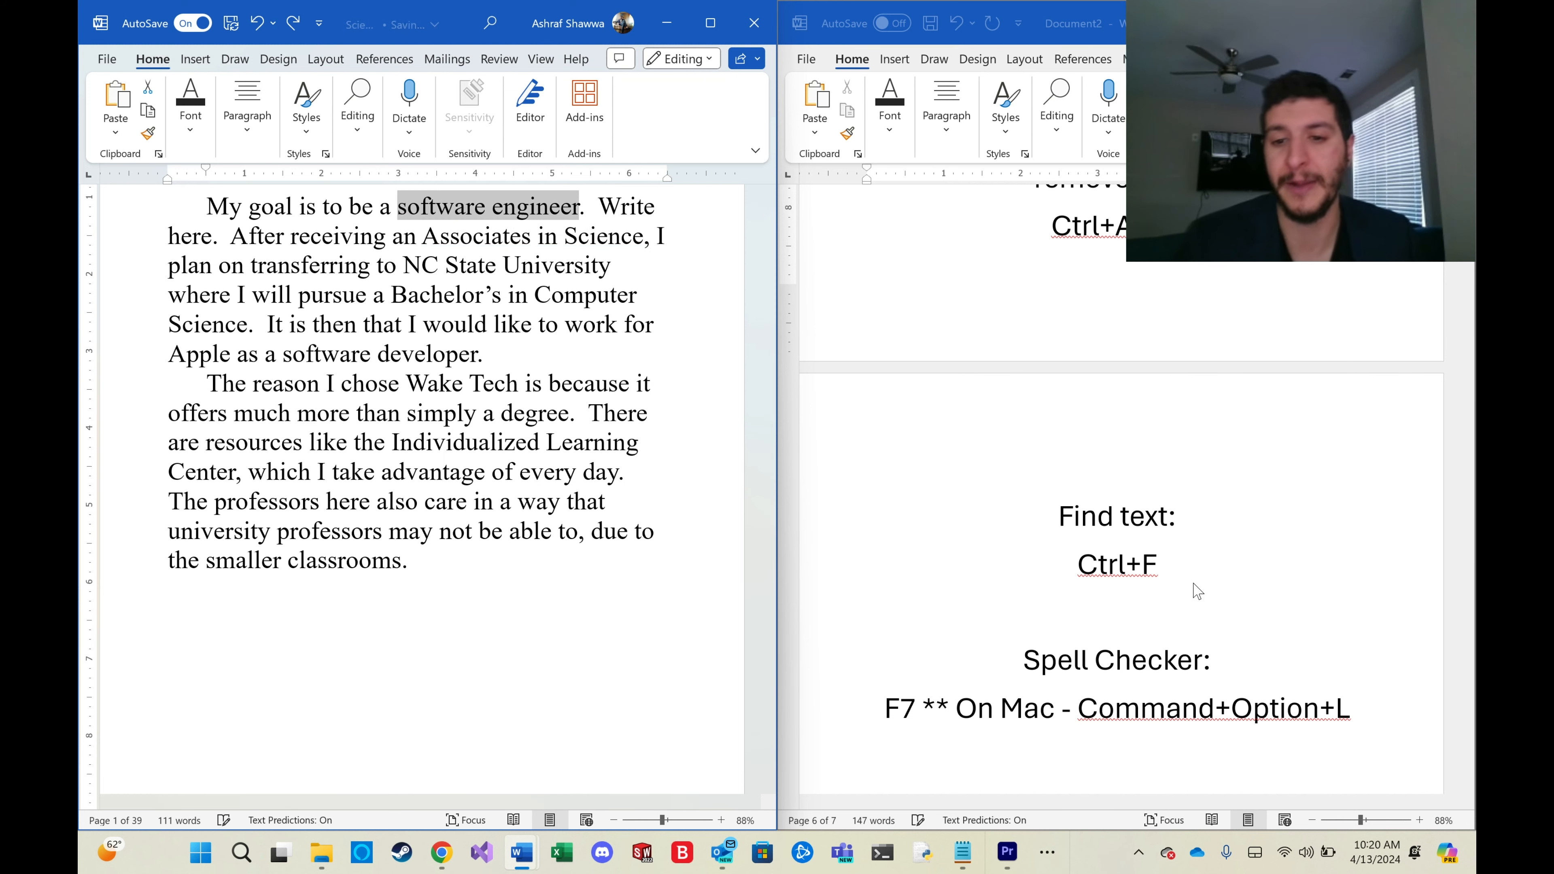
scroll(1166, 579, down, 2)
scroll(1165, 581, down, 3)
click(697, 501)
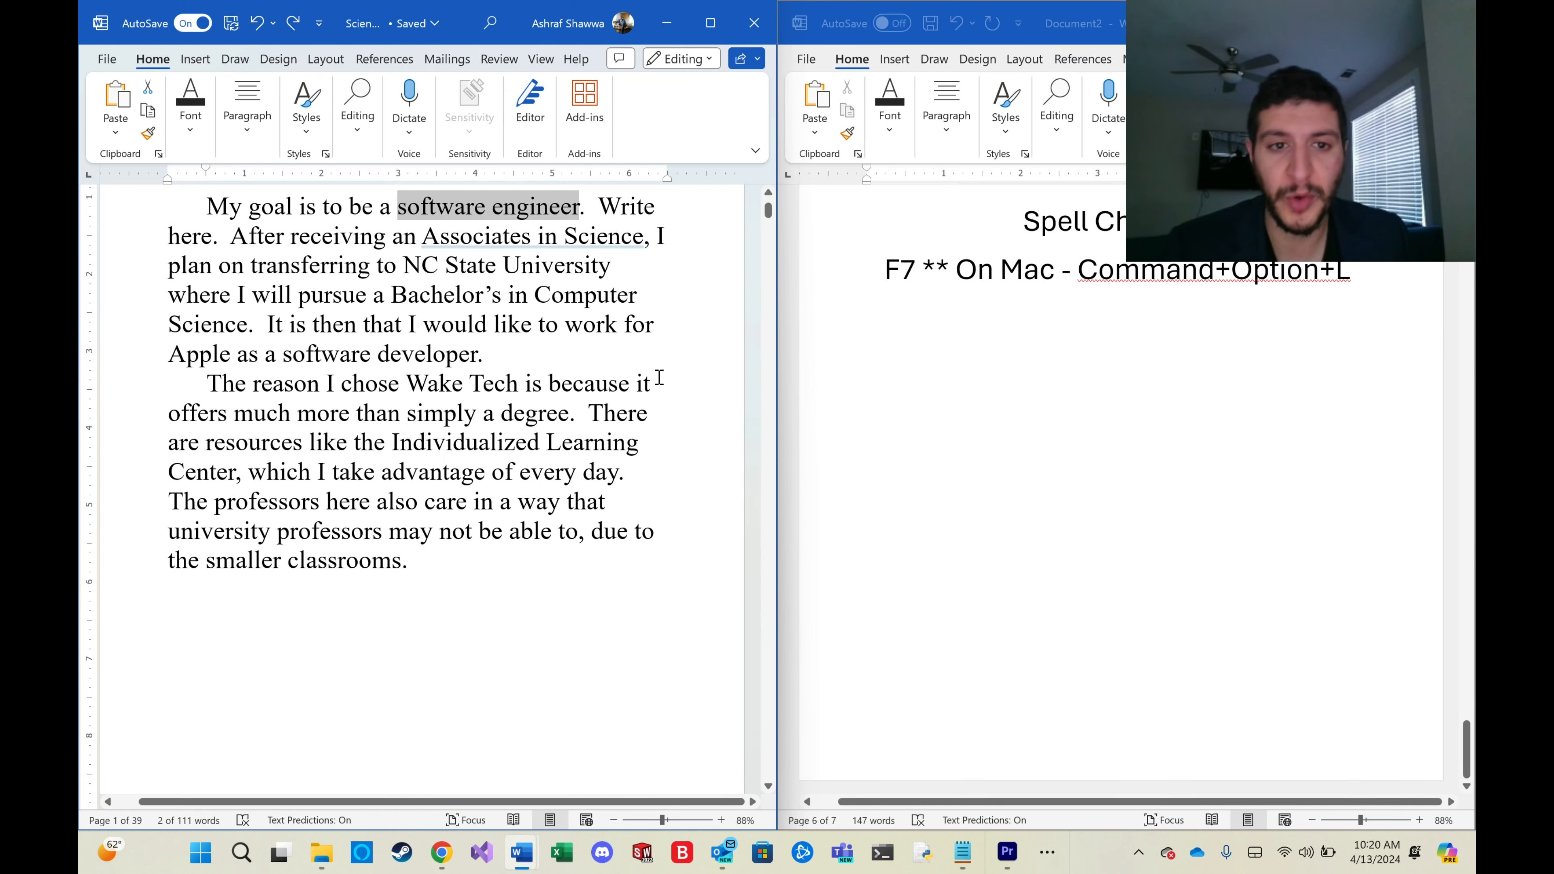
click(485, 550)
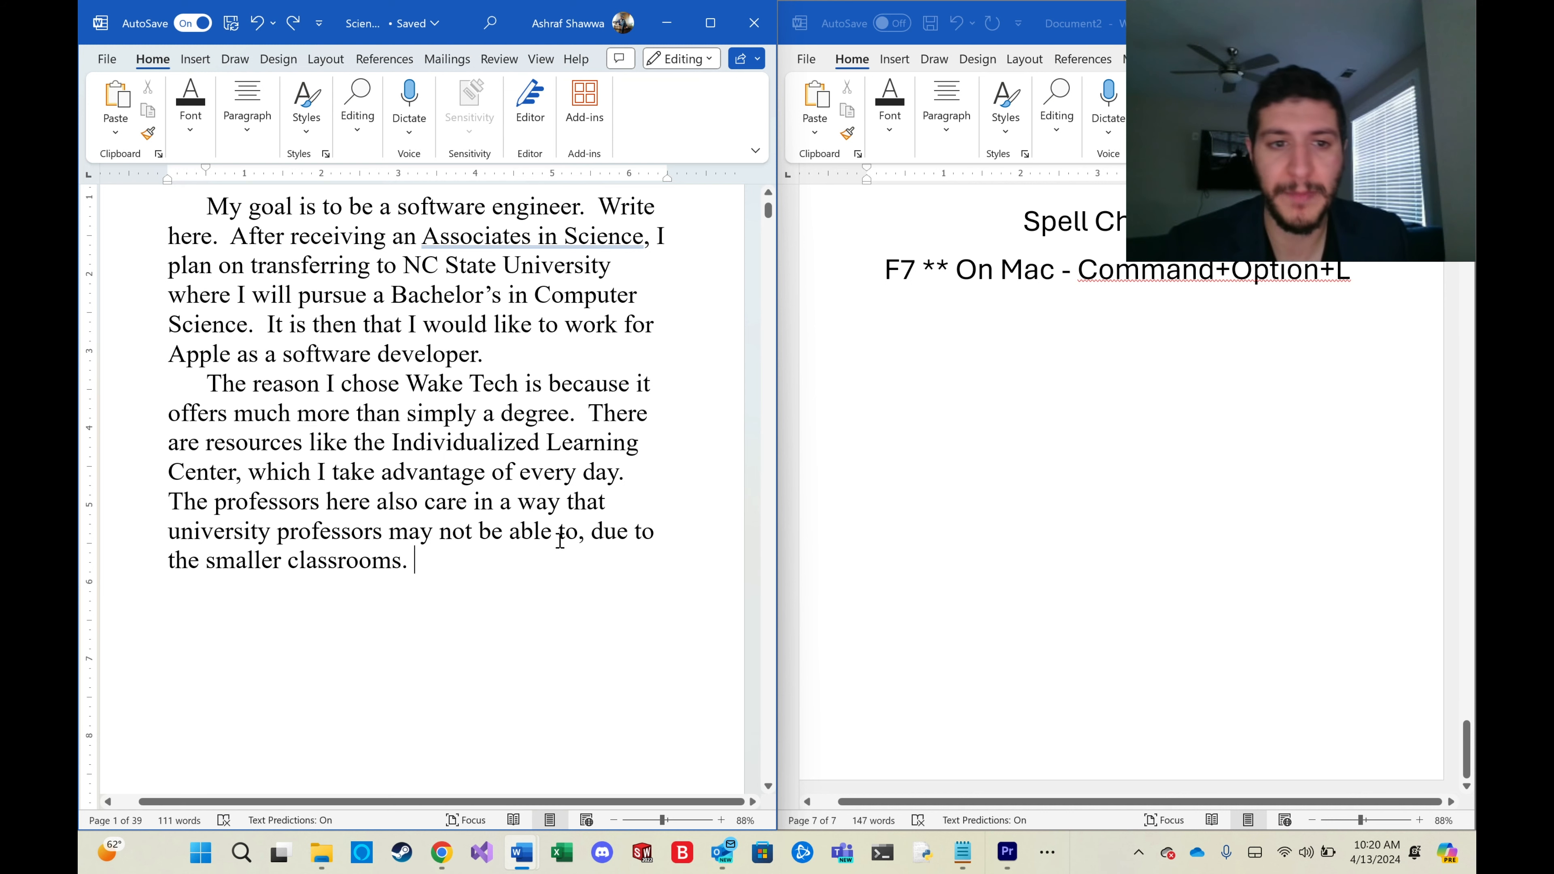
Run the spell checker on the essay, step through its grammar suggestions, and close the Editor pane.
scroll(558, 532, up, 2)
scroll(1007, 478, up, 3)
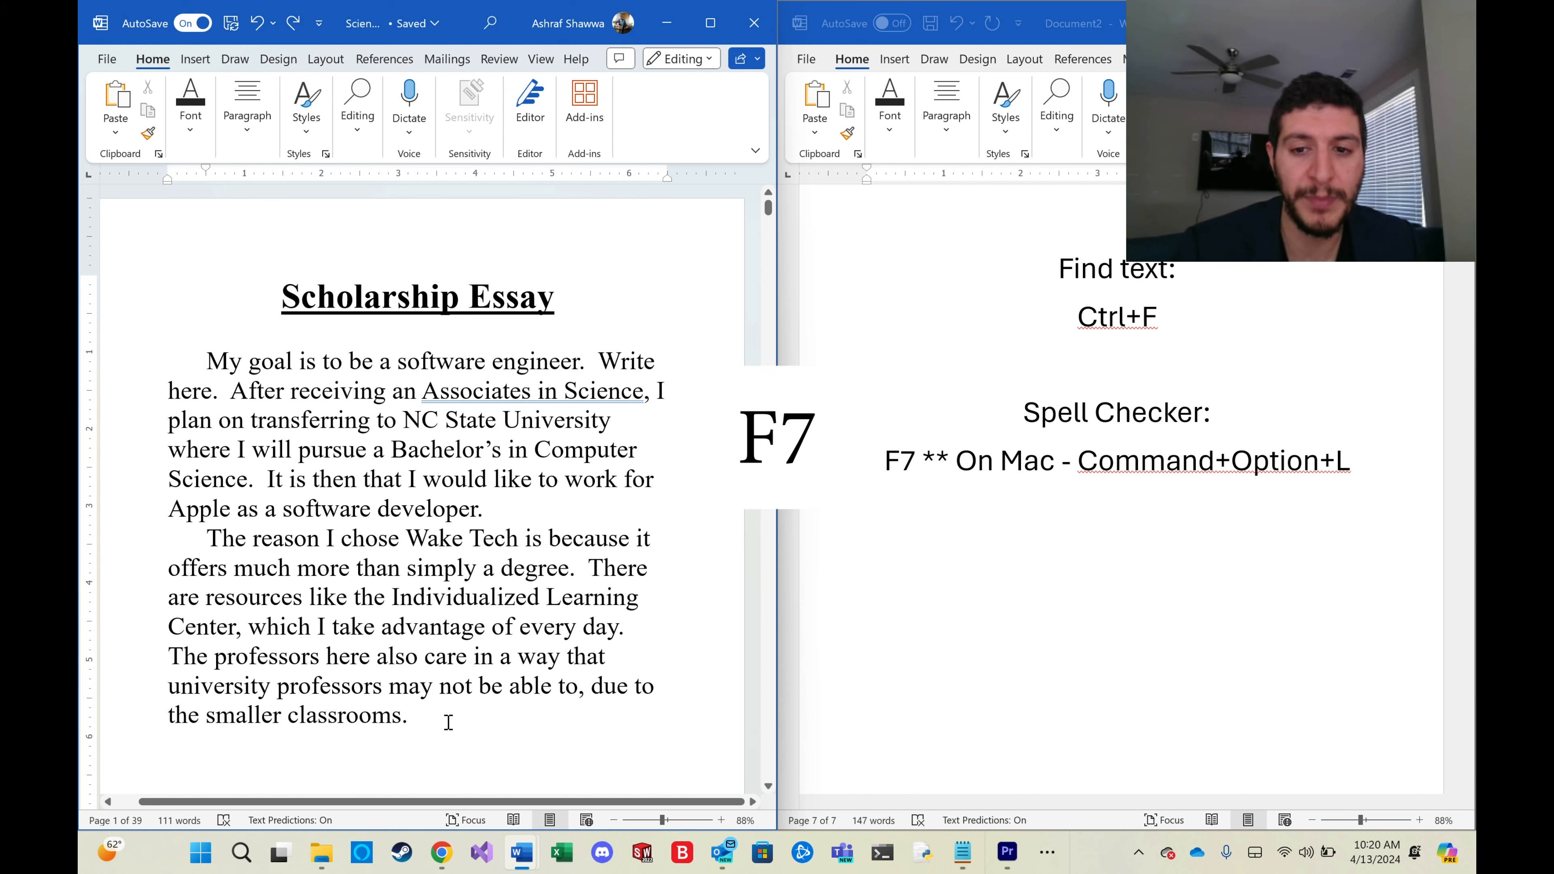
key(F7)
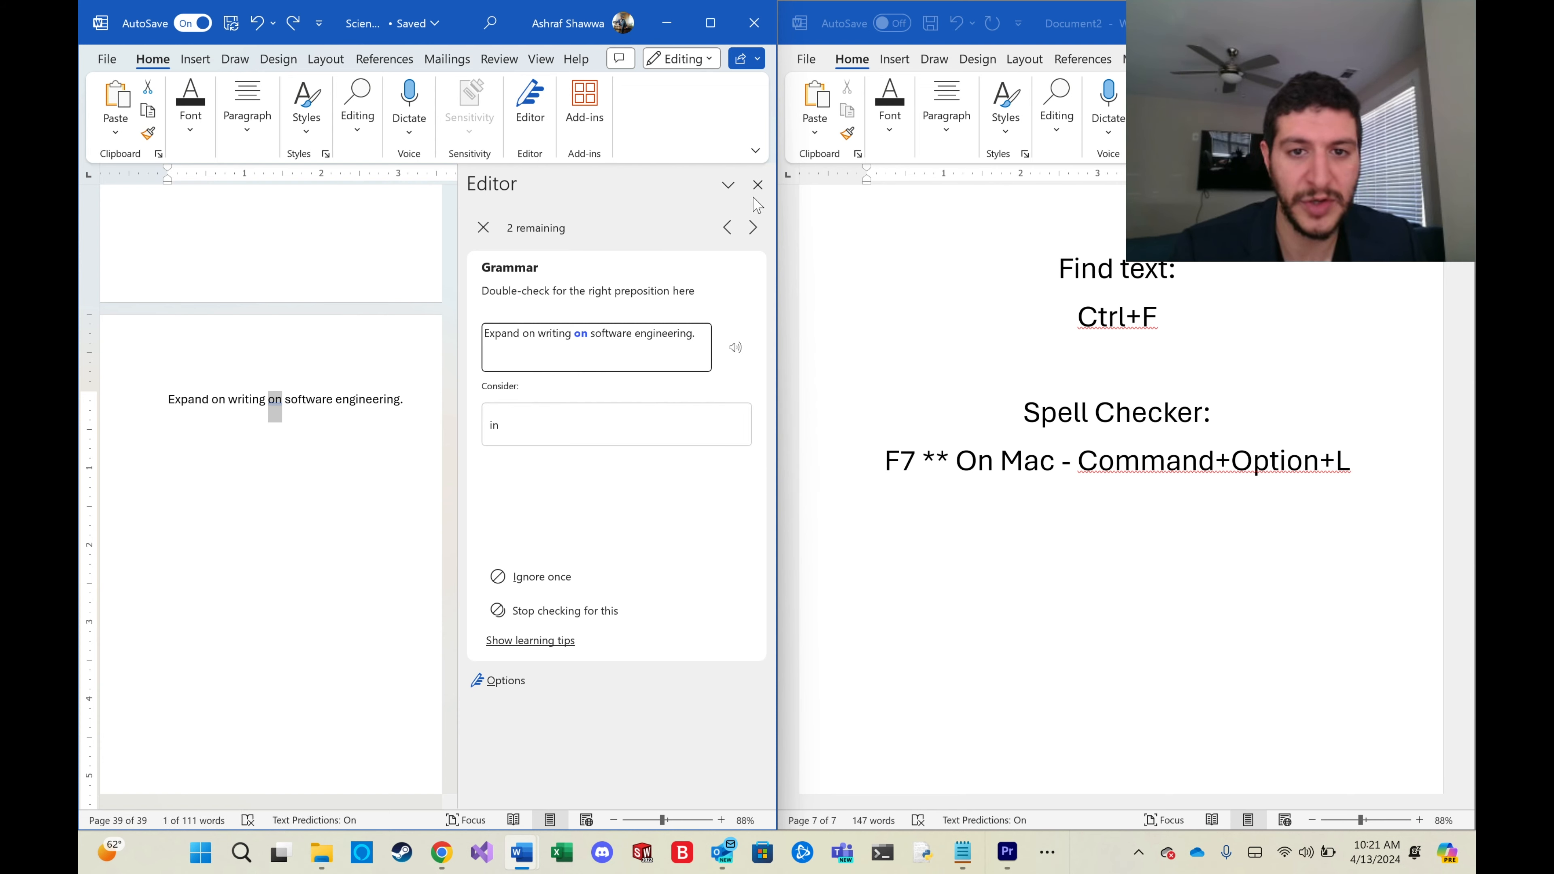
click(753, 228)
click(727, 230)
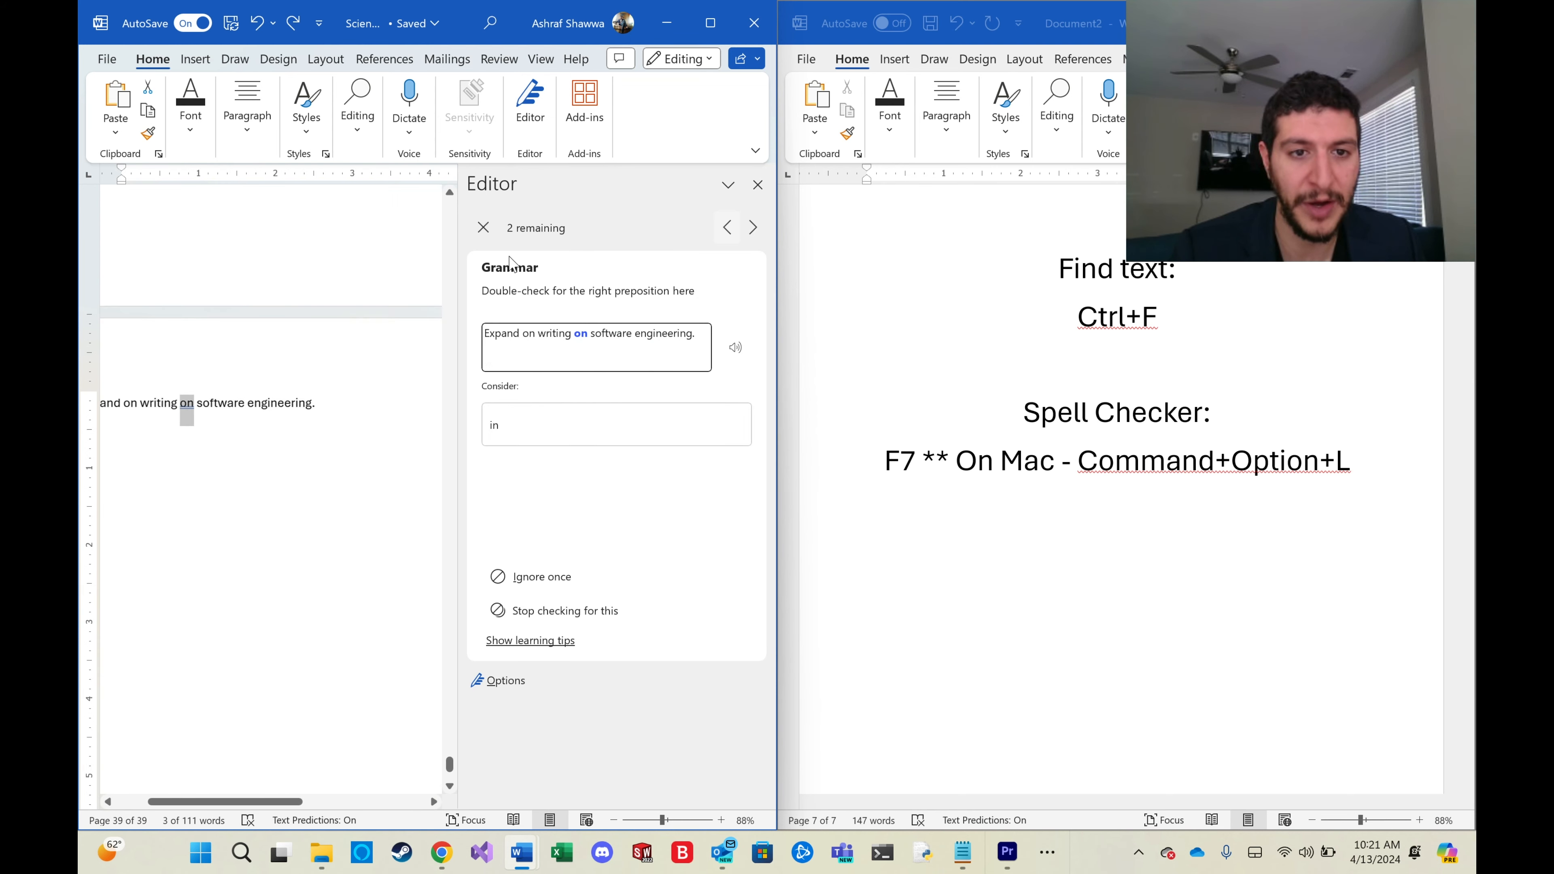
click(483, 228)
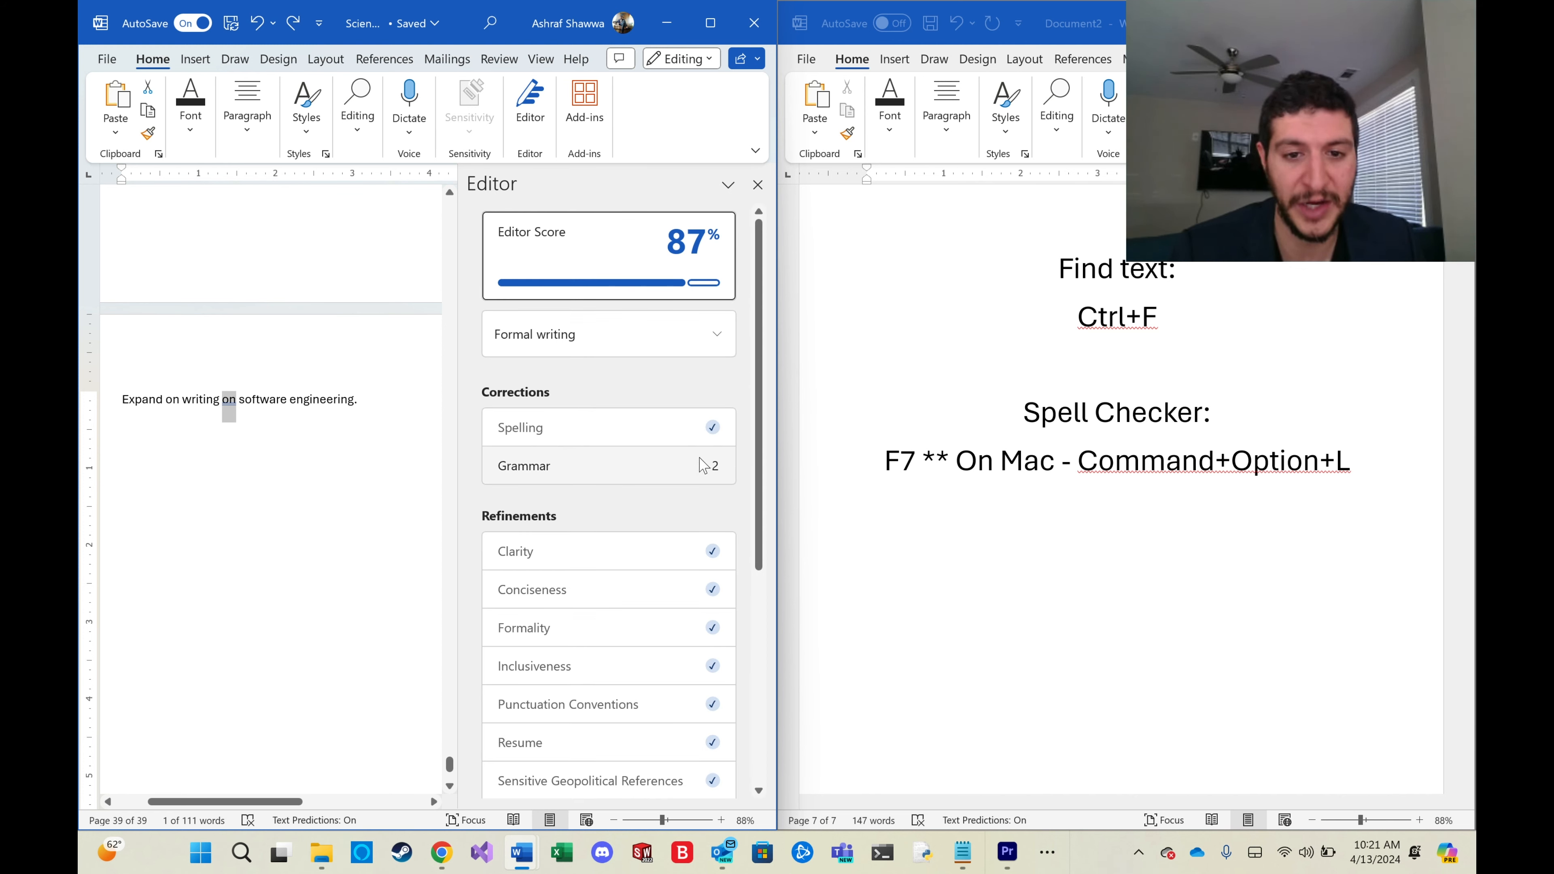
click(758, 184)
Check the spelling suggestion for Command+Option+L in the hotkeys reference document.
double_click(1078, 462)
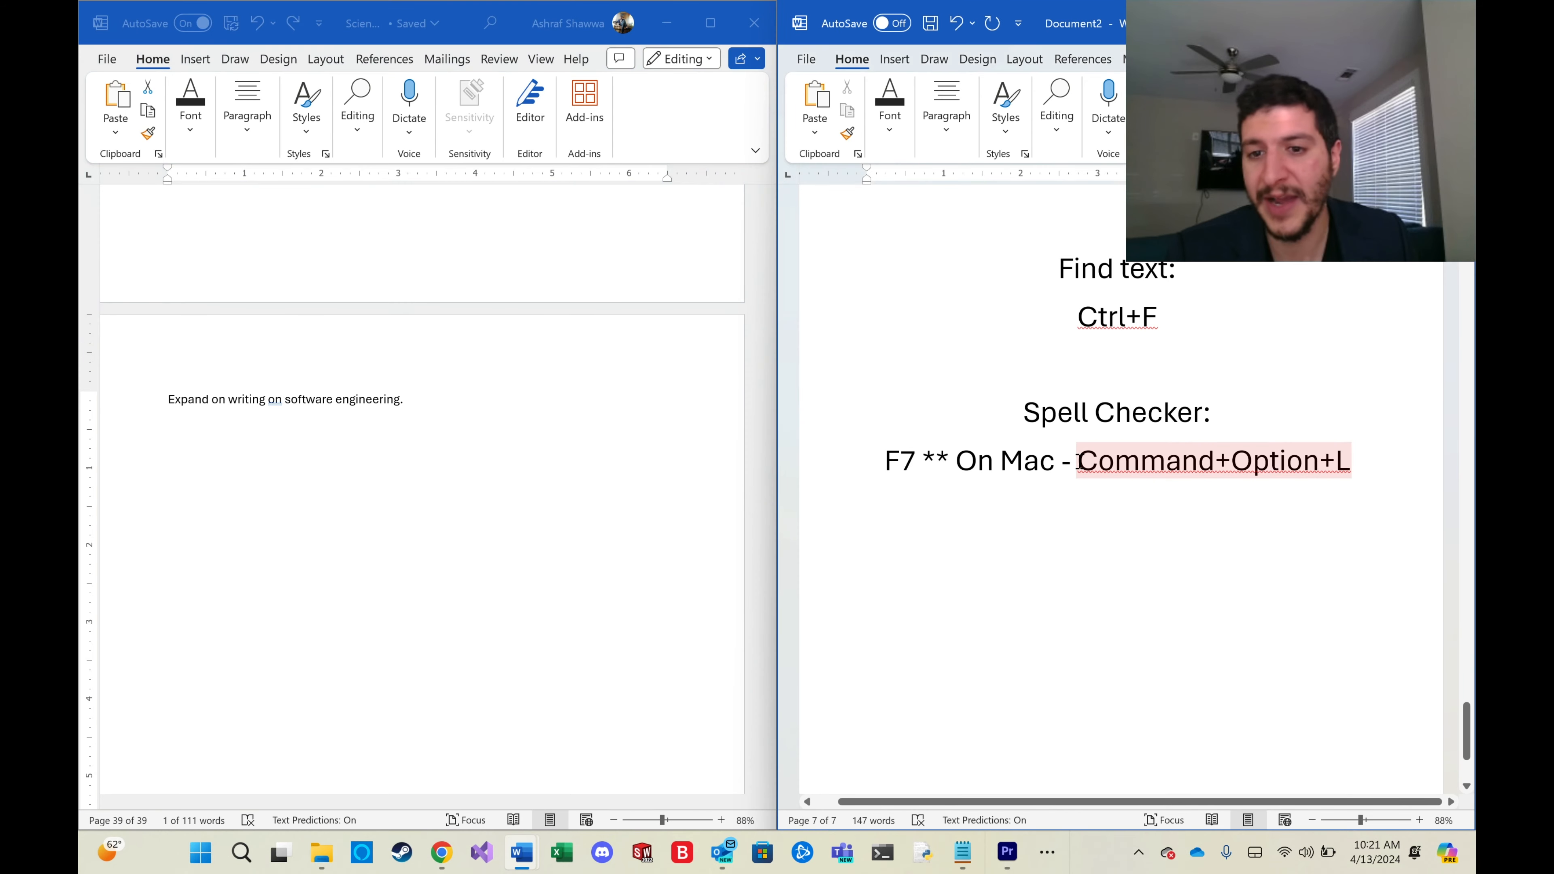
click(1070, 462)
click(1077, 460)
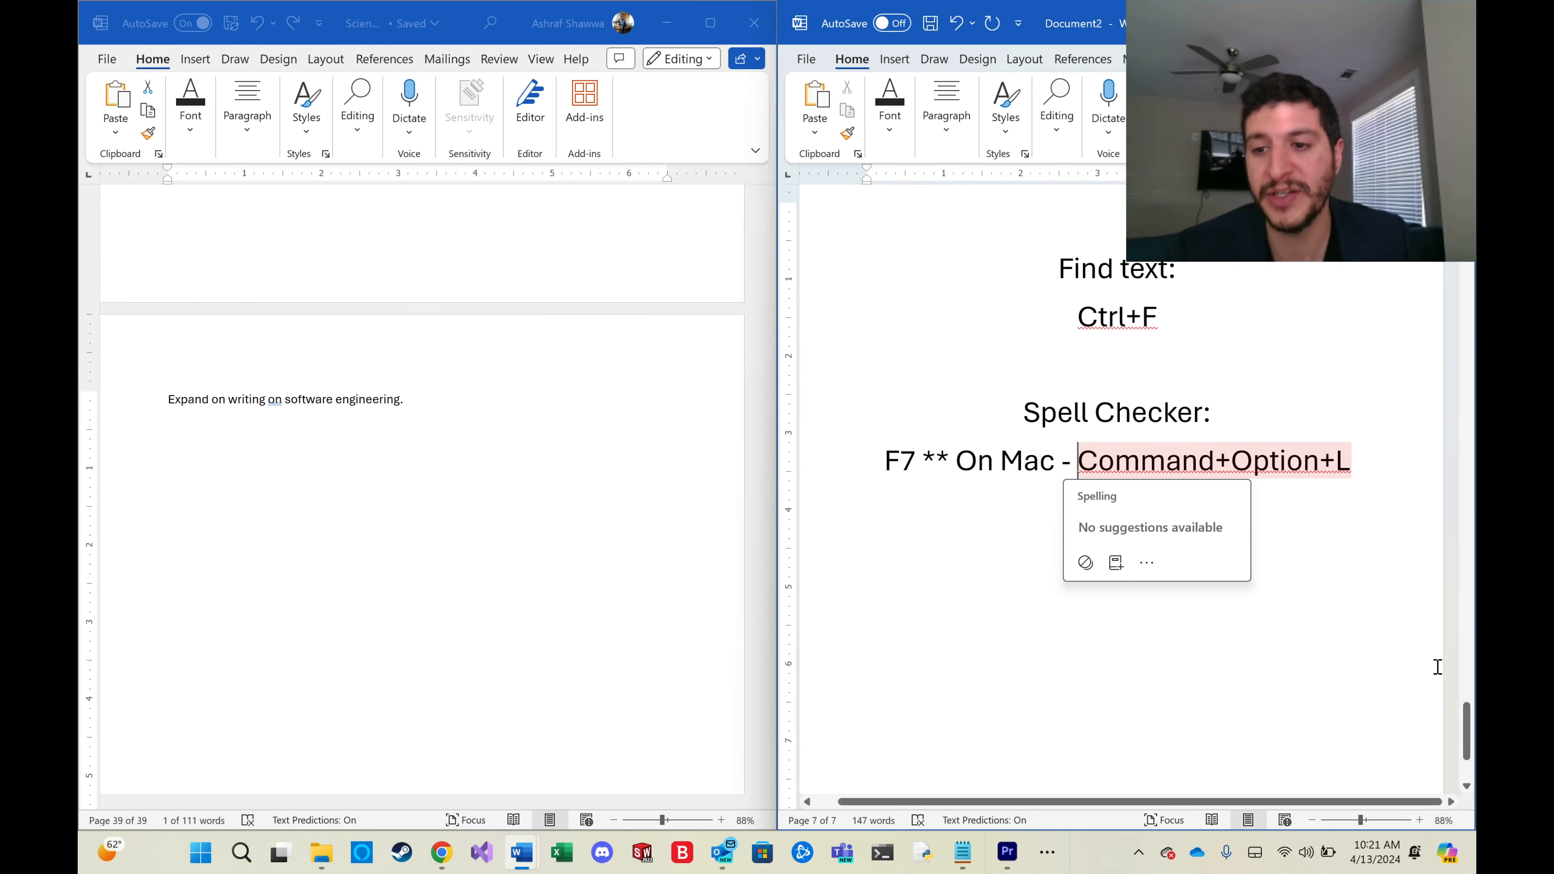
Scroll the hotkeys reference document back to its beginning and review the first listed shortcuts.
drag(1466, 741, 1468, 239)
scroll(1085, 431, down, 3)
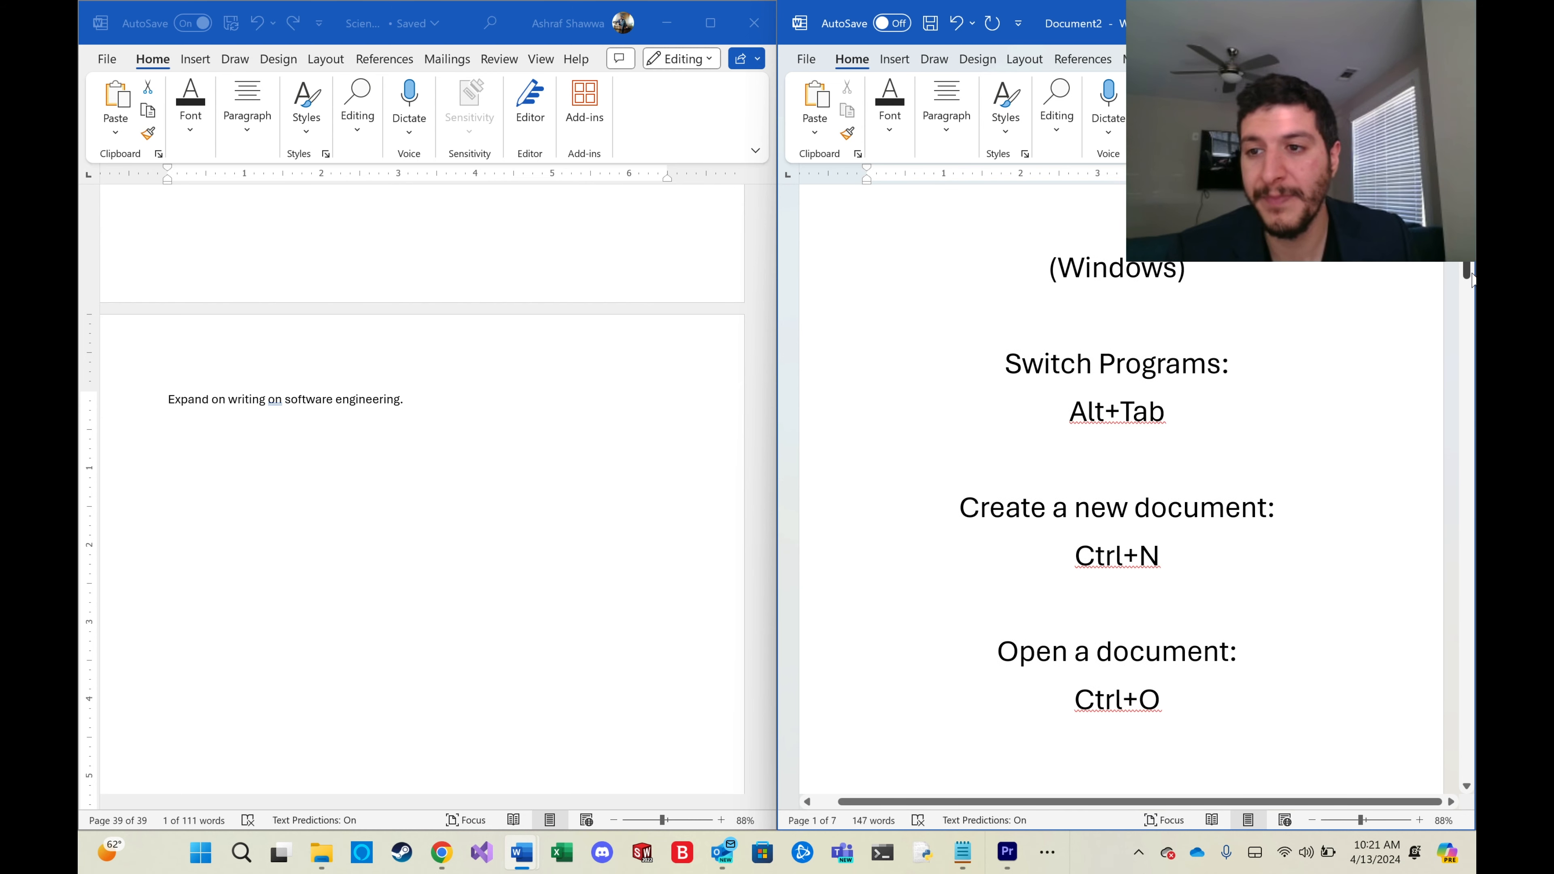
scroll(1468, 278, down, 2)
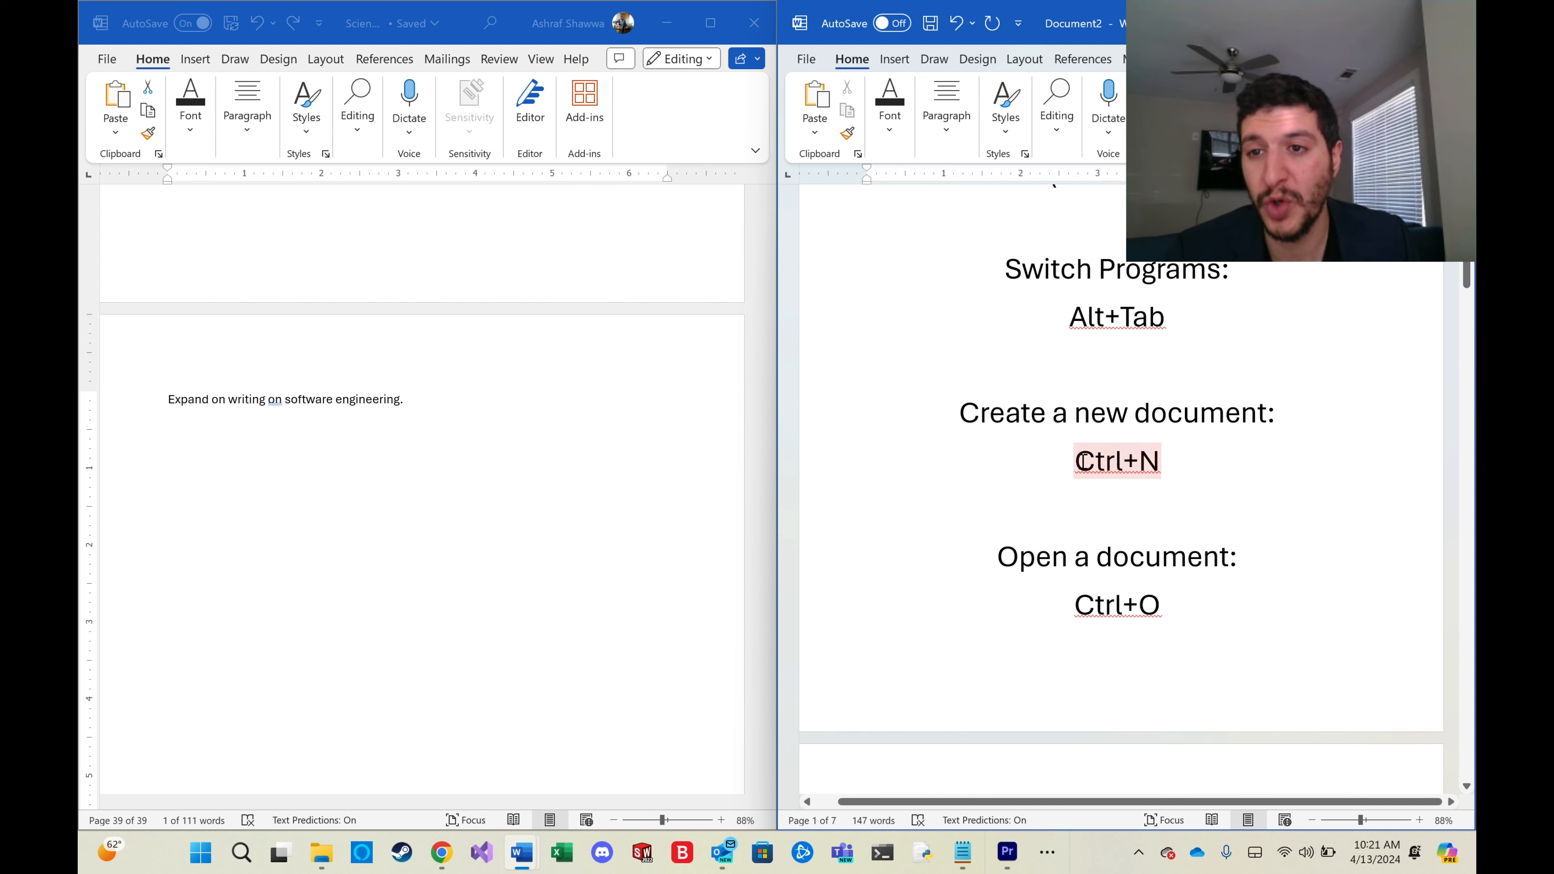
drag(1467, 276, 1438, 312)
triple_click(1108, 608)
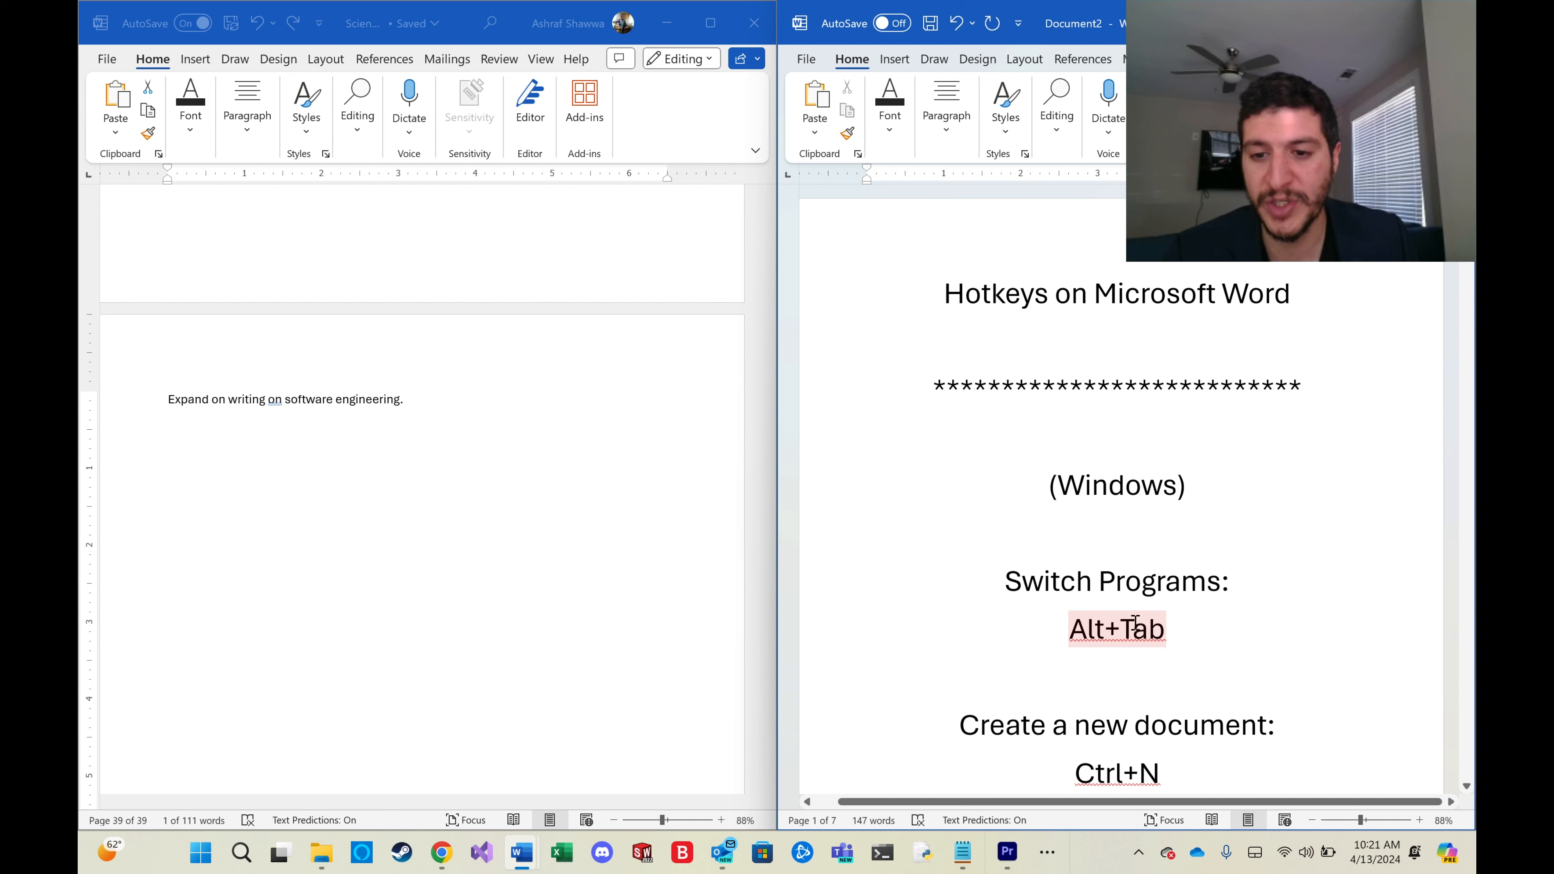
click(1195, 609)
click(1227, 627)
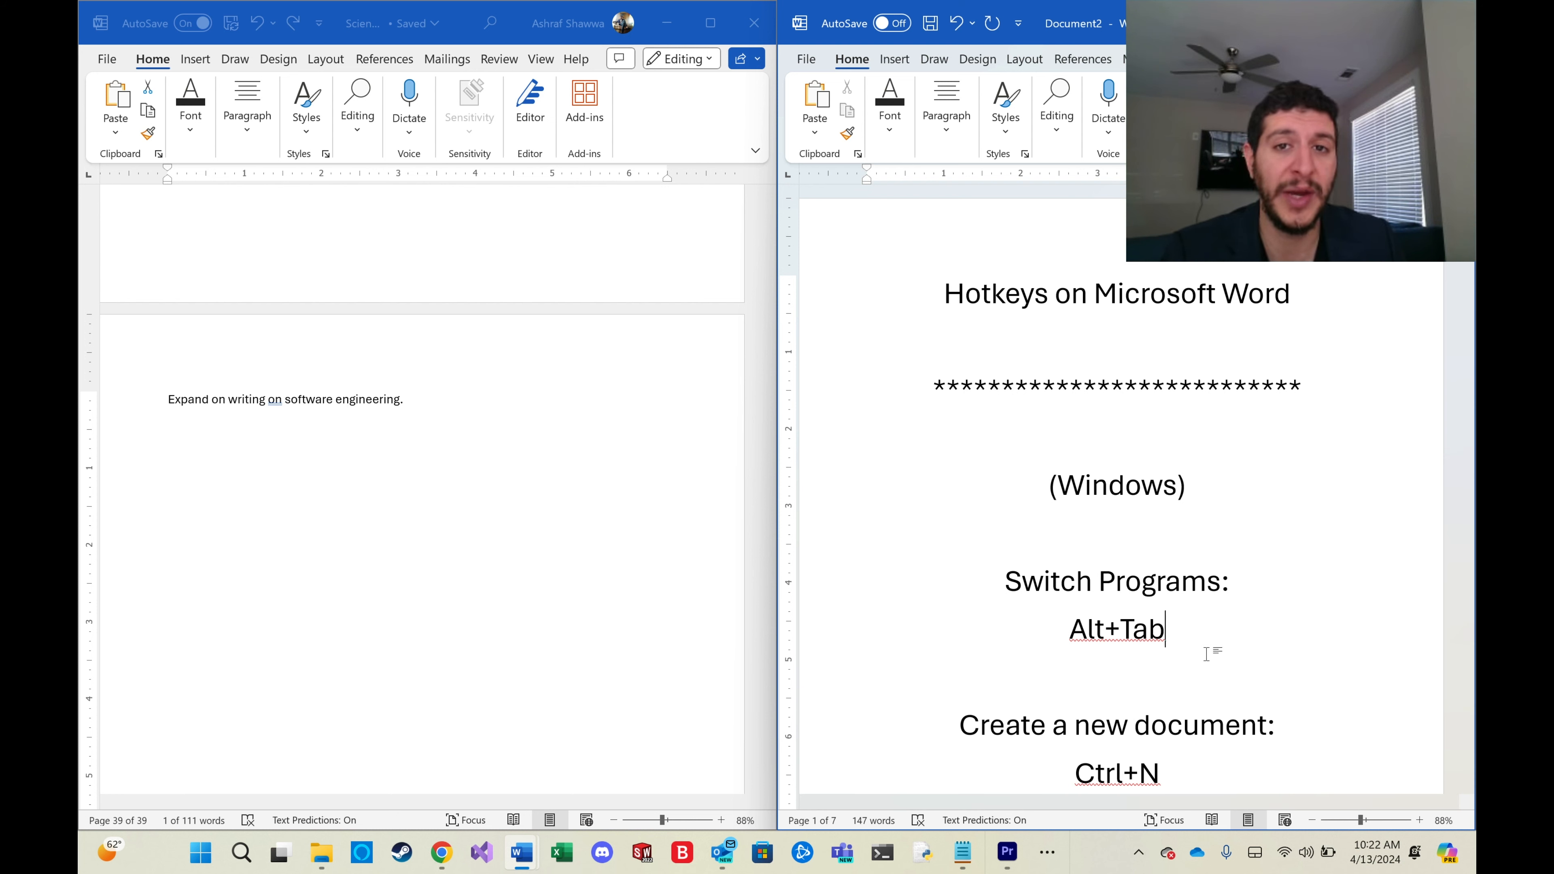
click(1227, 636)
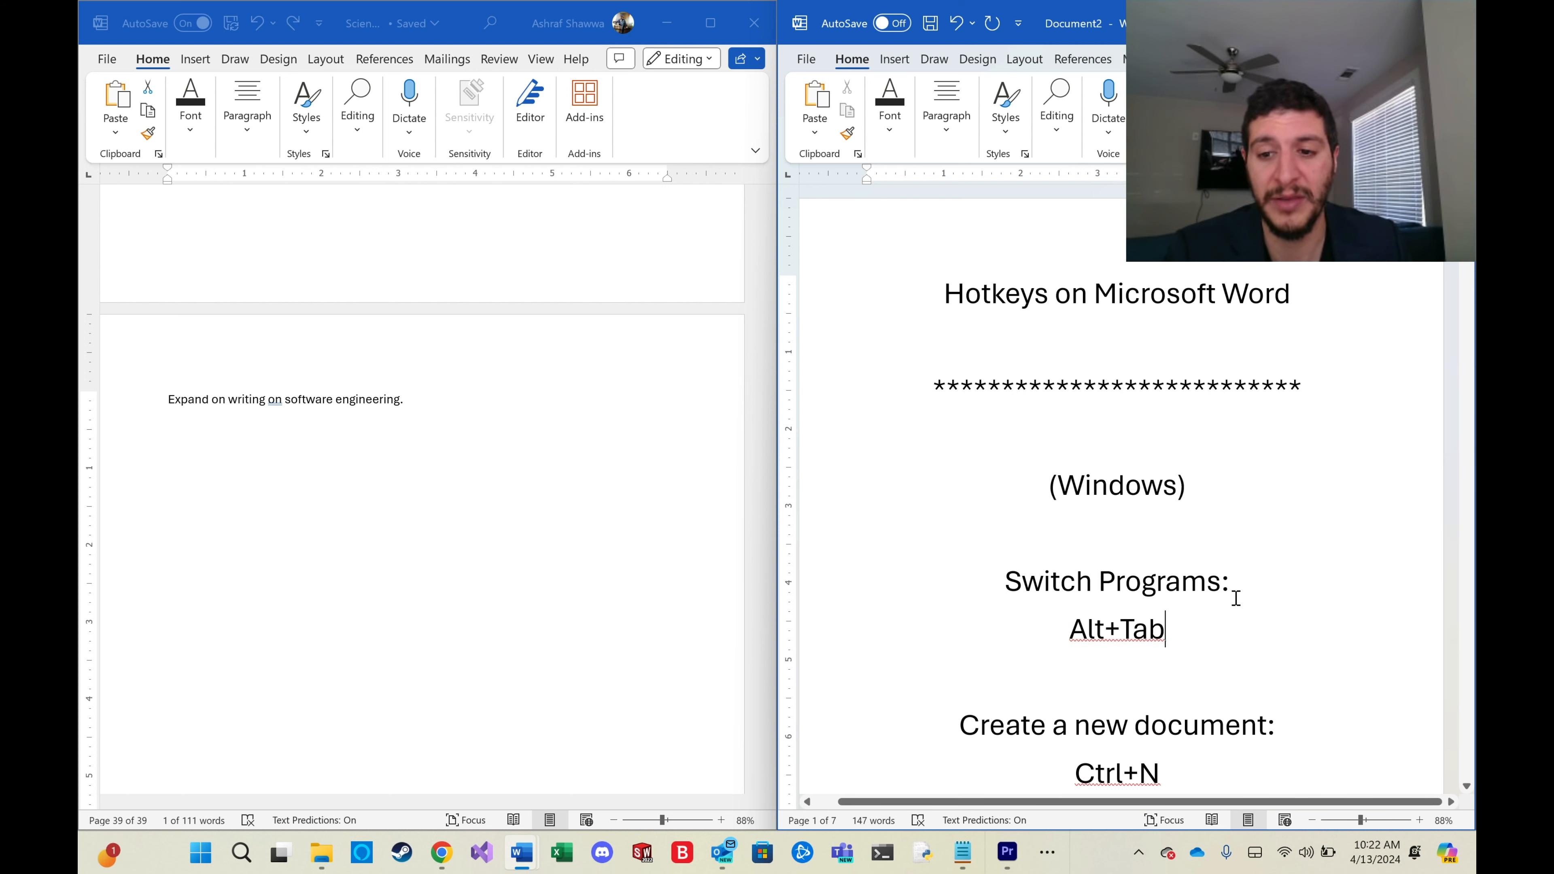
click(1239, 594)
scroll(1239, 581, down, 3)
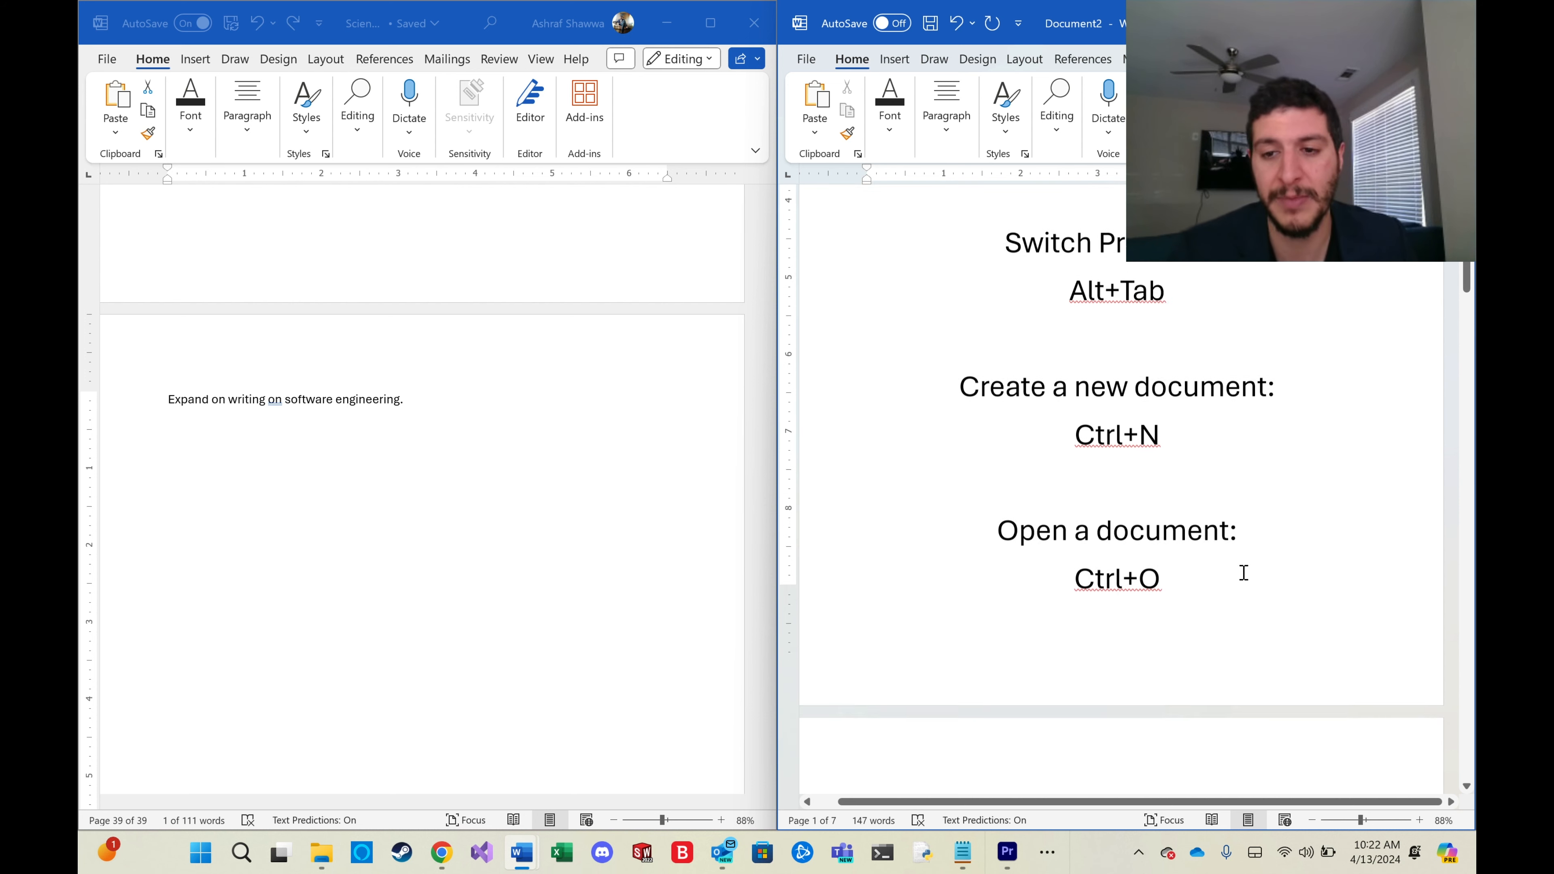
scroll(1236, 579, up, 3)
Place the cursor in the reference document's title and move it right one character at a time.
click(941, 294)
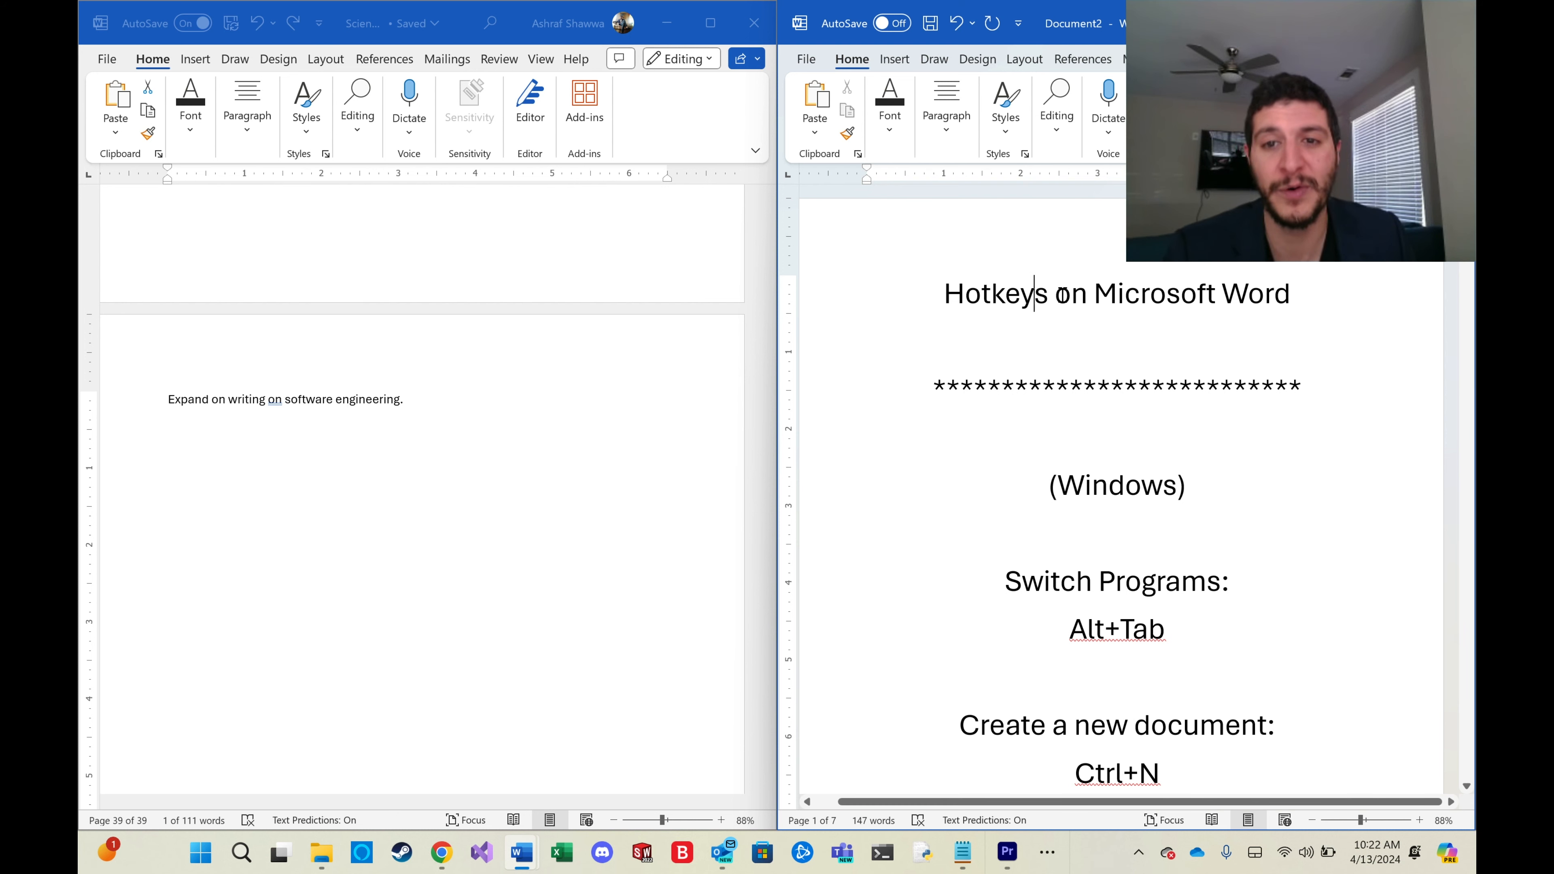
key(Right)
key(Right)
key(Right)
key(Right)
key(Right)
key(Right)
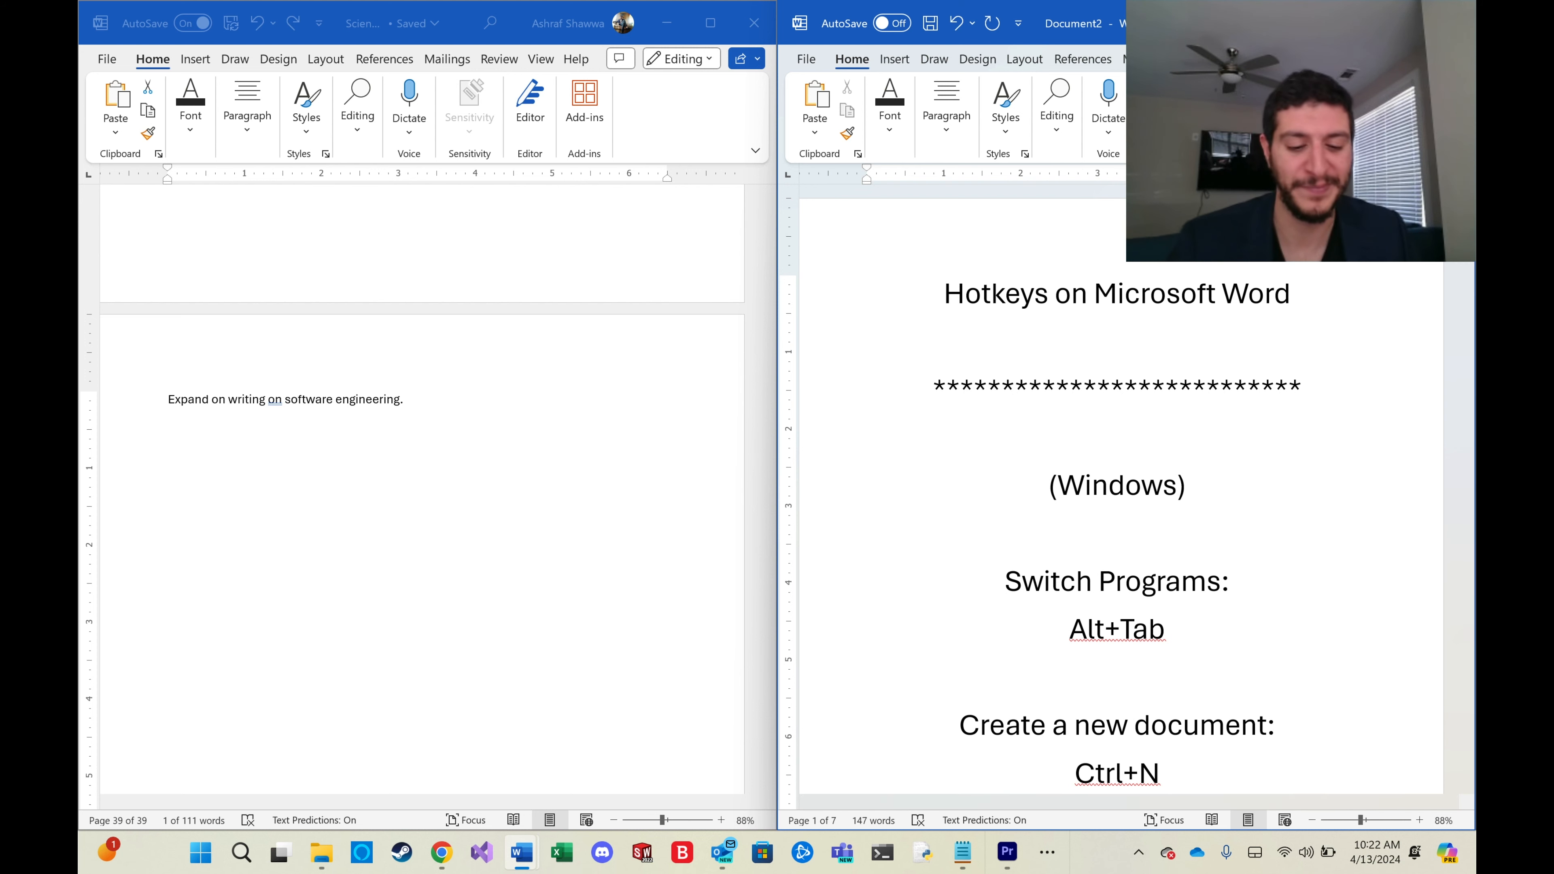